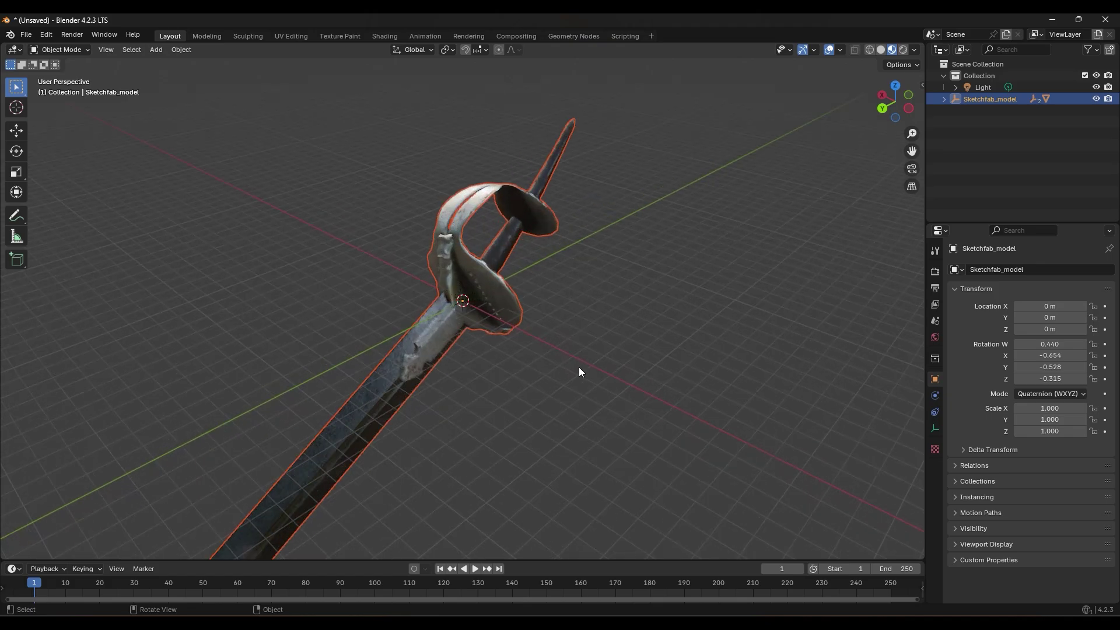
drag(584, 377, 442, 312)
scroll(515, 300, down, 4)
scroll(517, 305, up, 4)
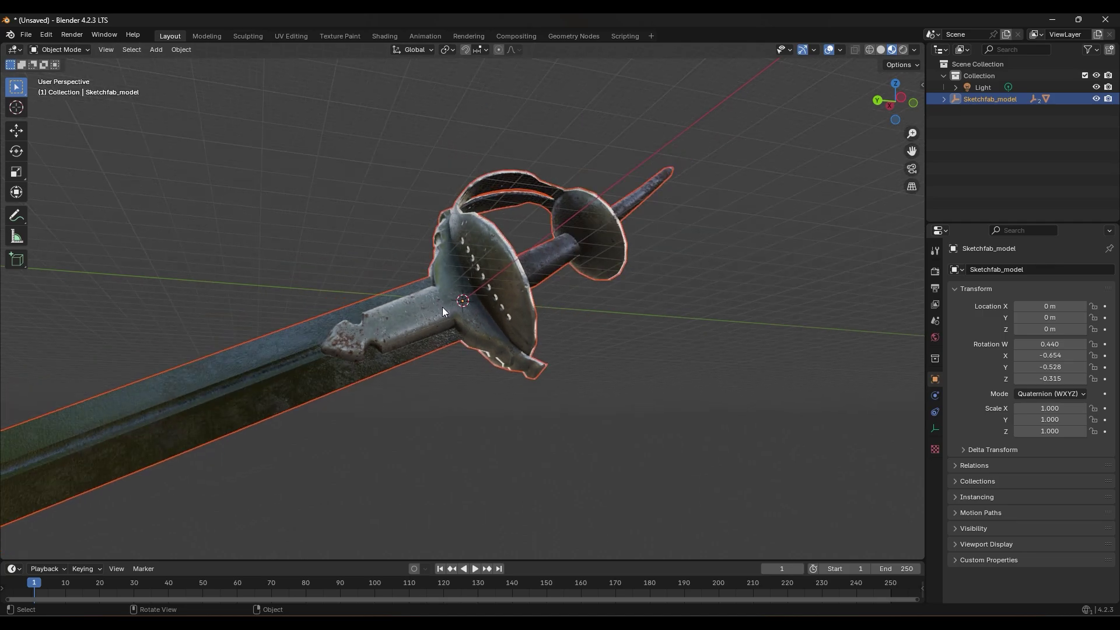
click(26, 35)
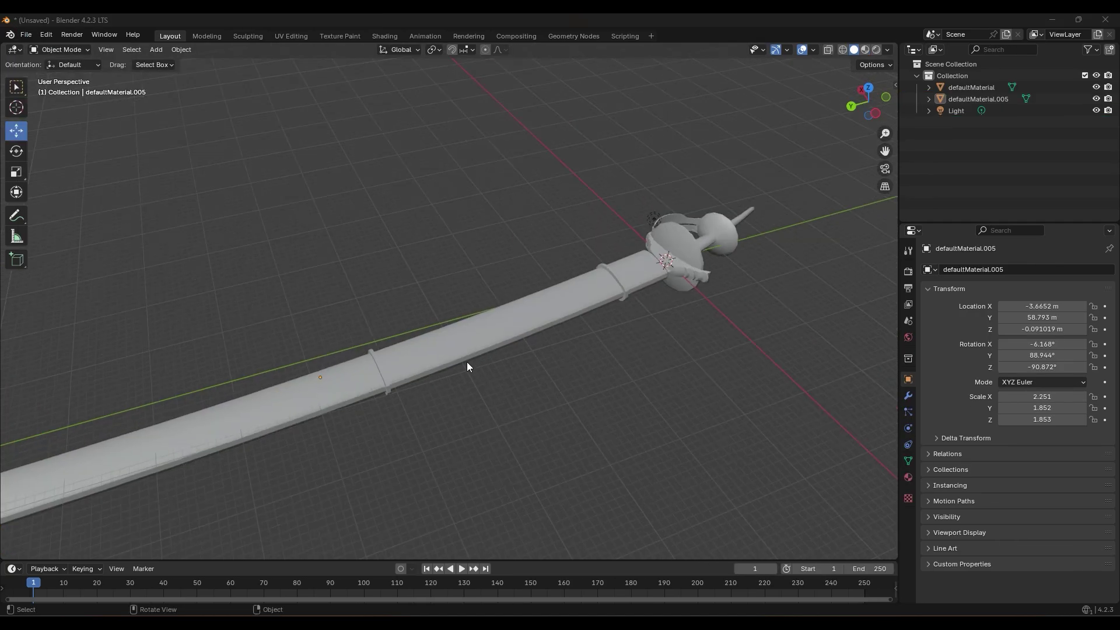
Step: Toggle the visibility of the scabbard mesh defaultMaterial.005 to examine the sword blade inside it
click(460, 353)
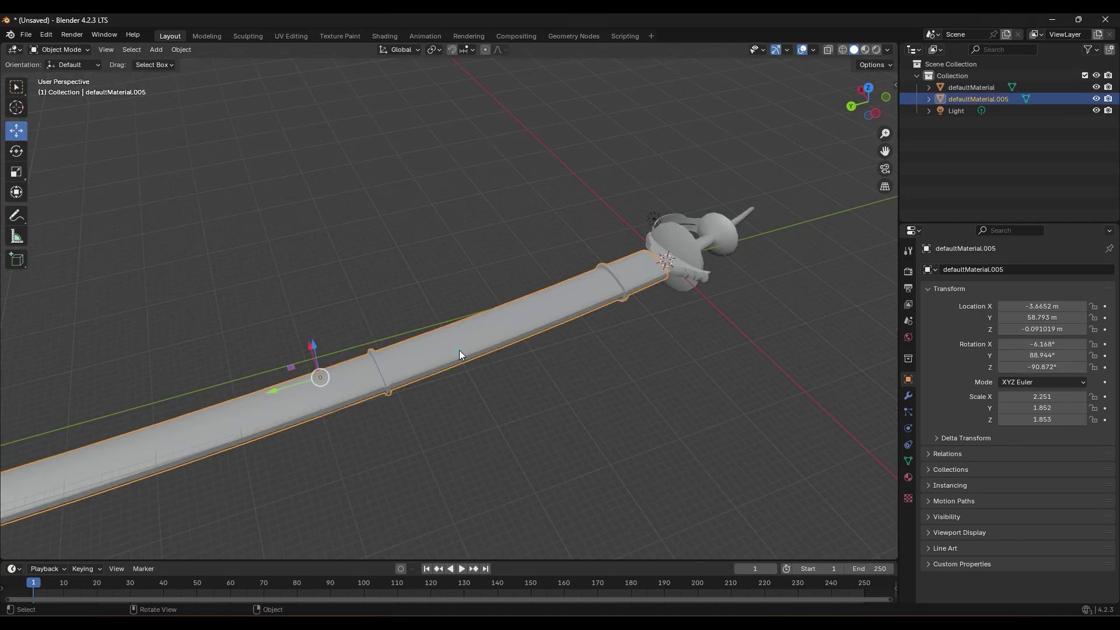
click(1097, 99)
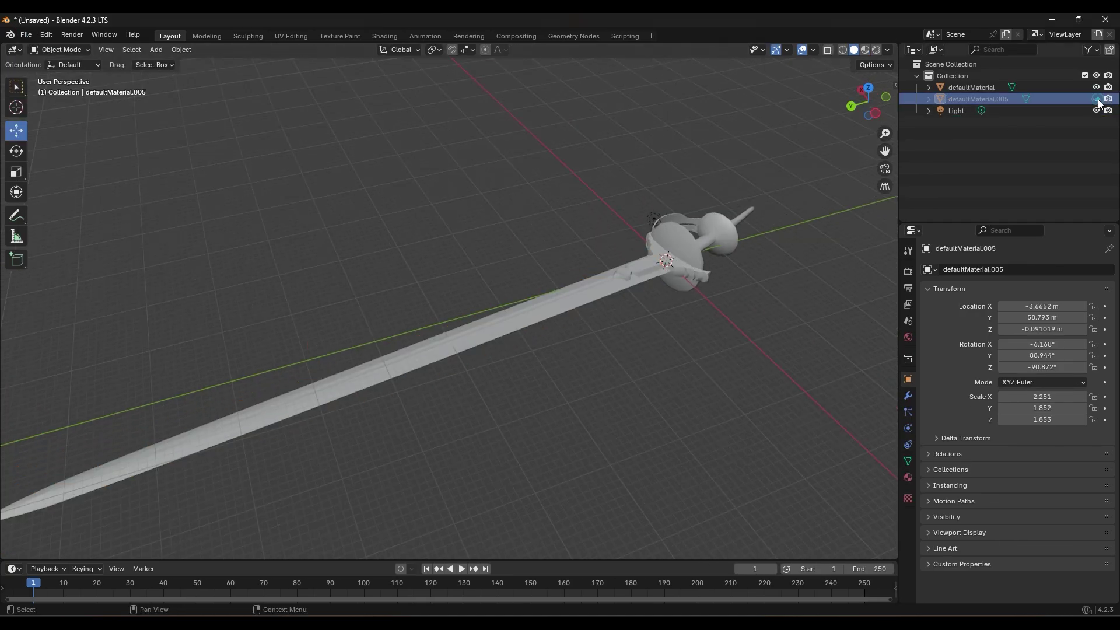
click(1098, 101)
click(1098, 100)
click(1097, 99)
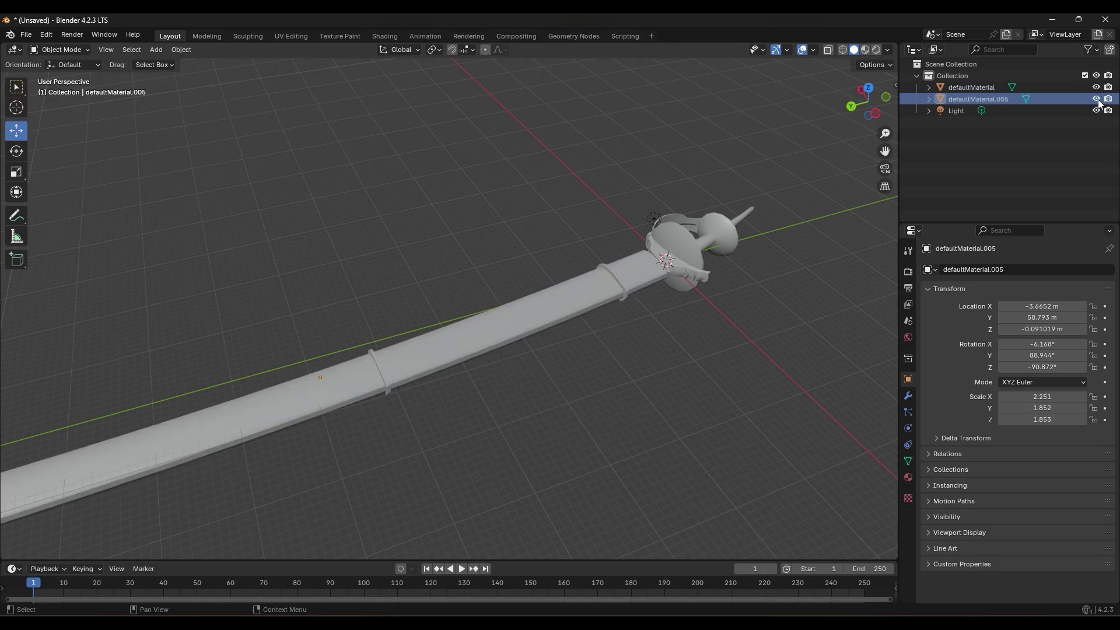
click(1097, 99)
click(1097, 99)
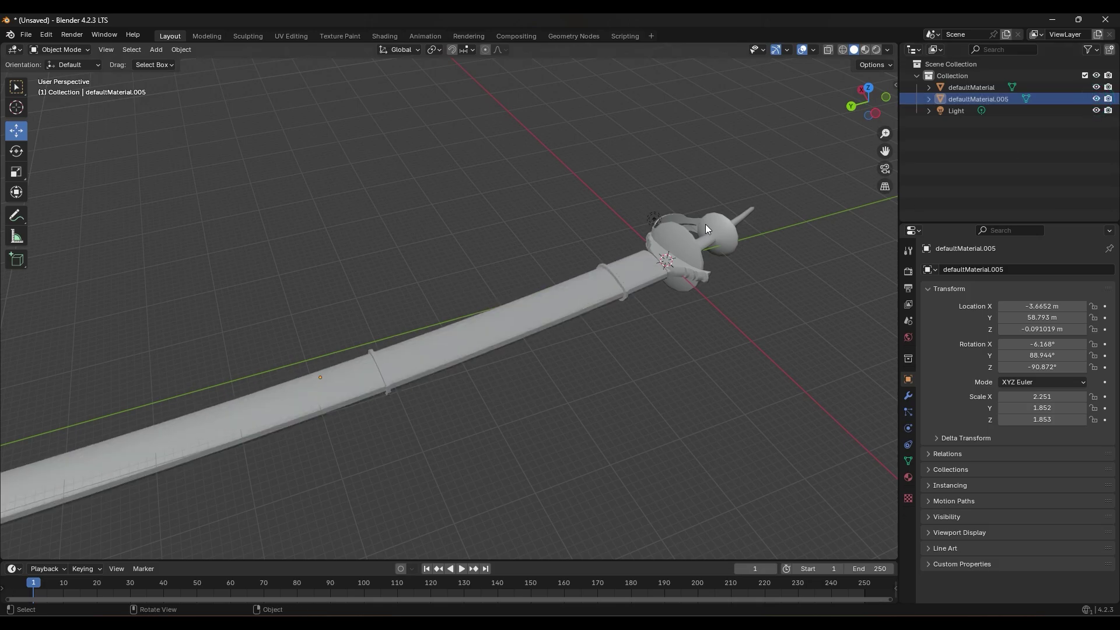
key(h)
key(alt+h)
Step: Export the scabbard and sword meshes as Swordcover.obj to the Downloads sword folder, with Selection Only and Material Groups enabled
click(598, 296)
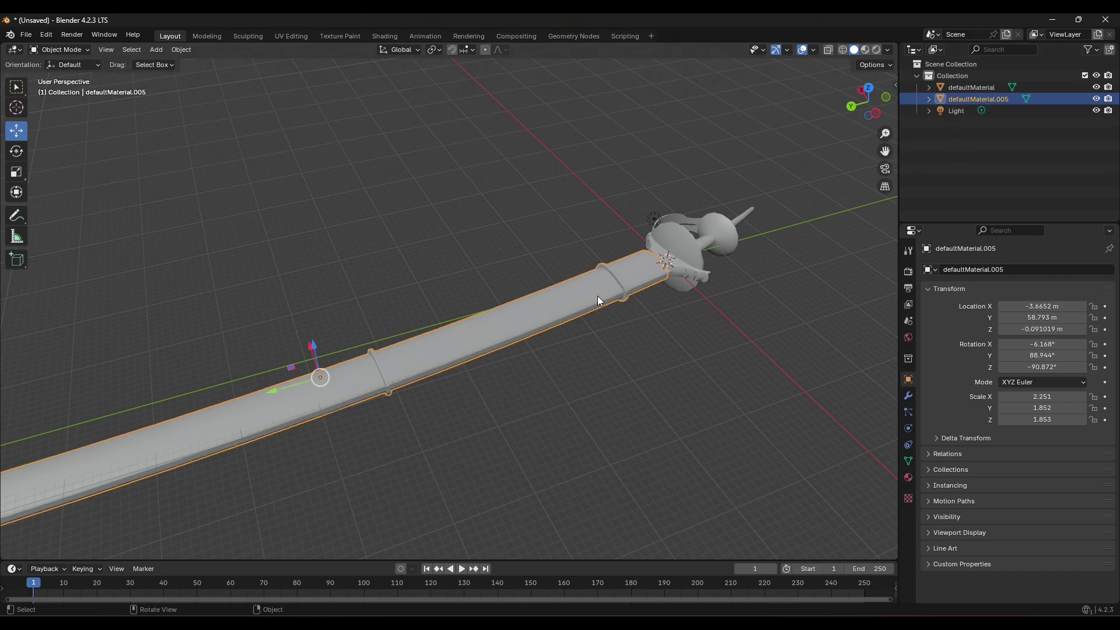
shift+click(687, 240)
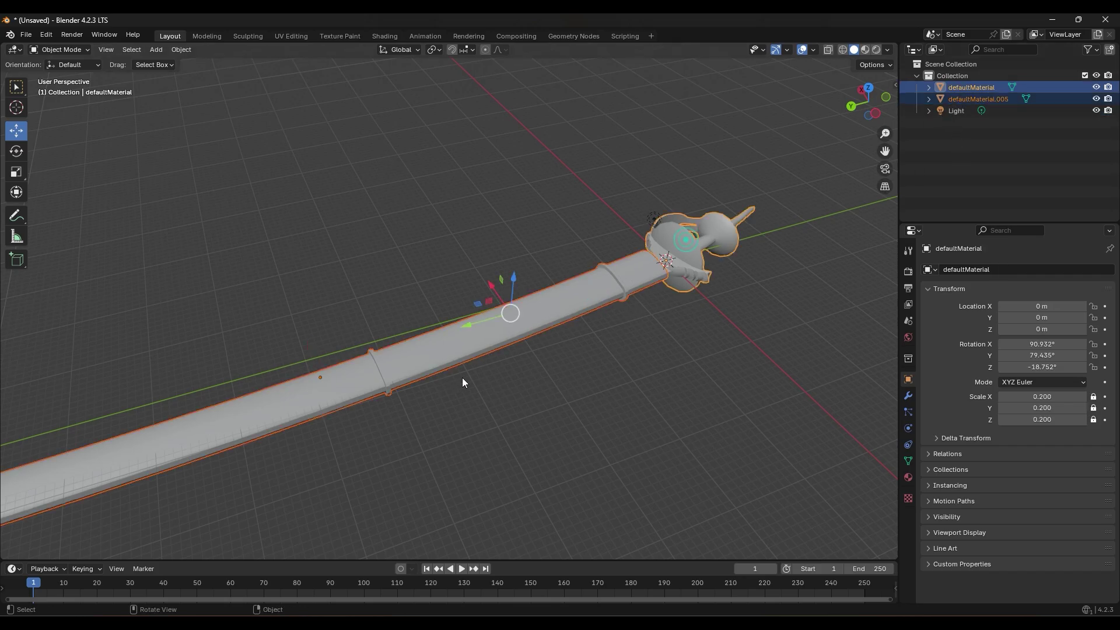
click(26, 35)
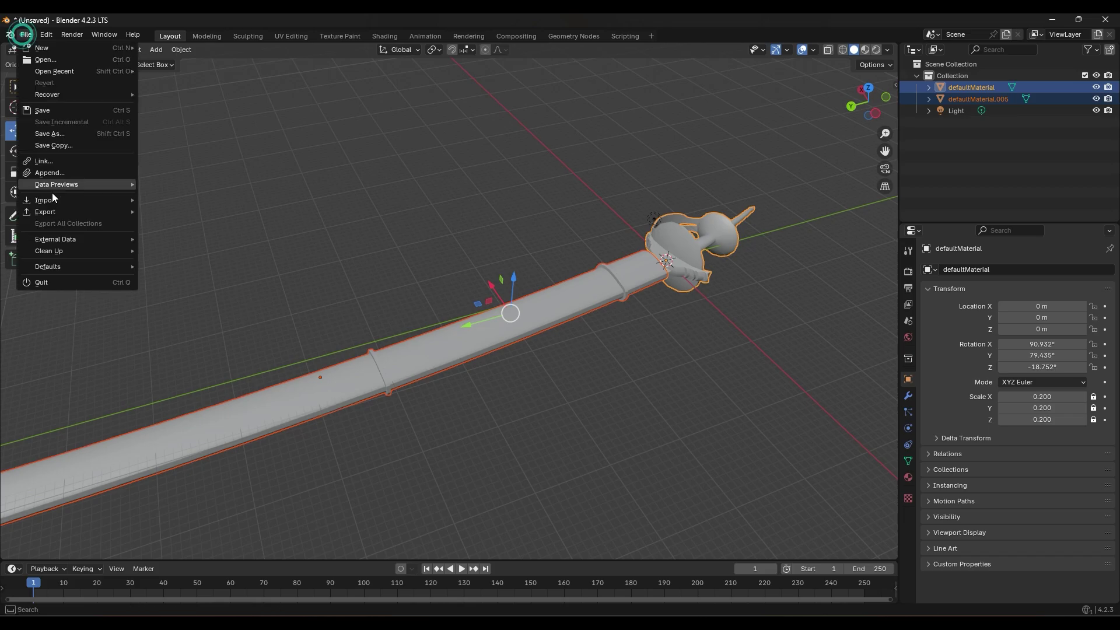
mouse_move(117, 184)
click(186, 268)
click(470, 484)
text(Swordcover.obj)
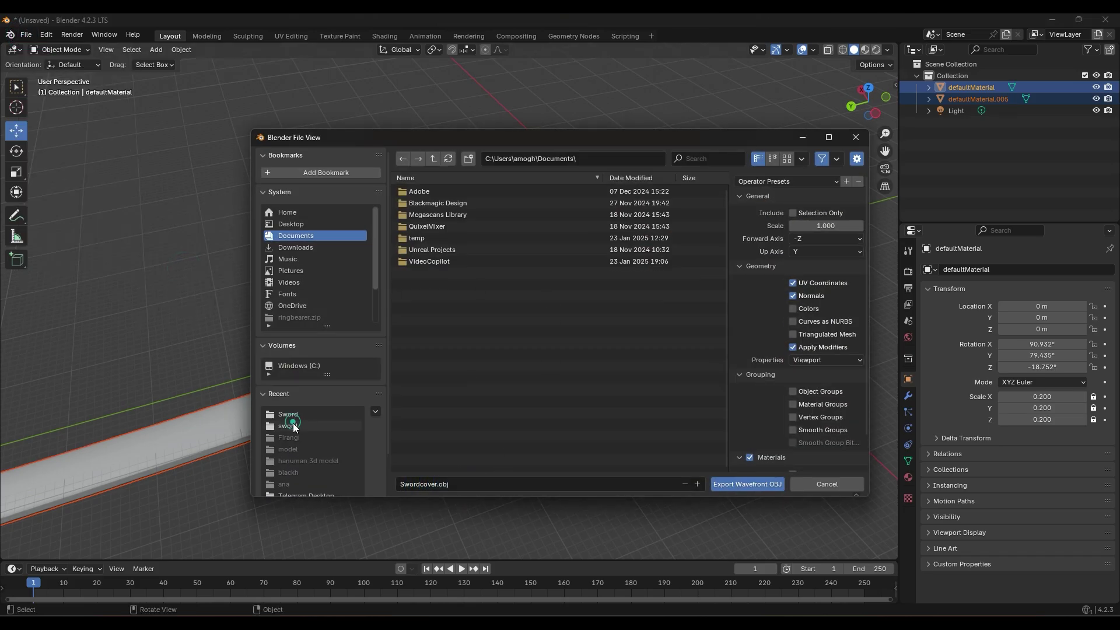
click(293, 424)
click(793, 406)
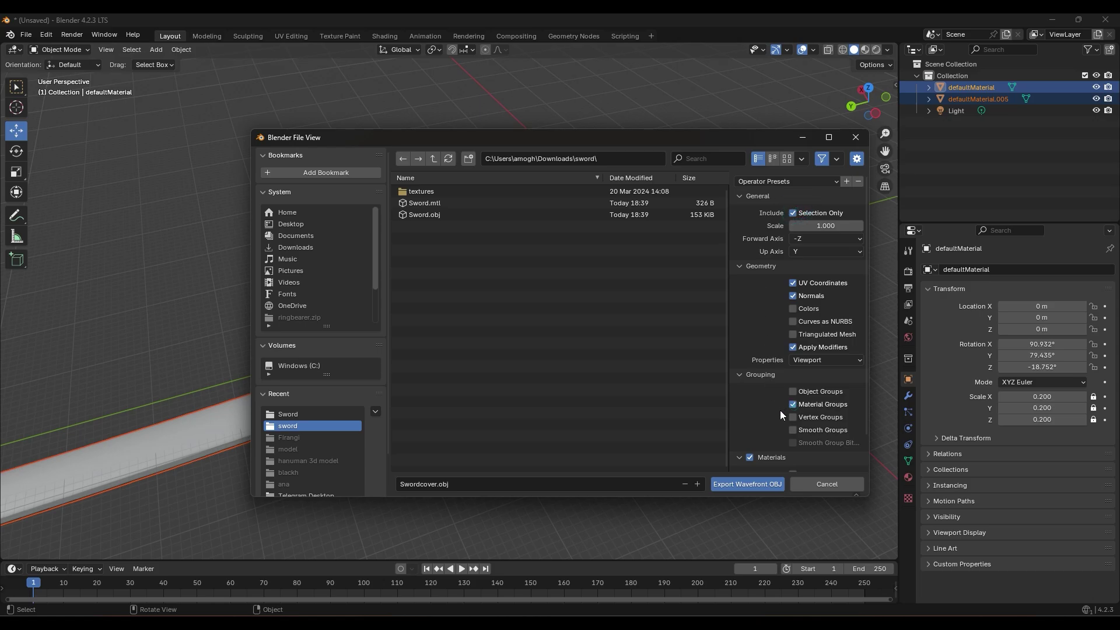
click(758, 483)
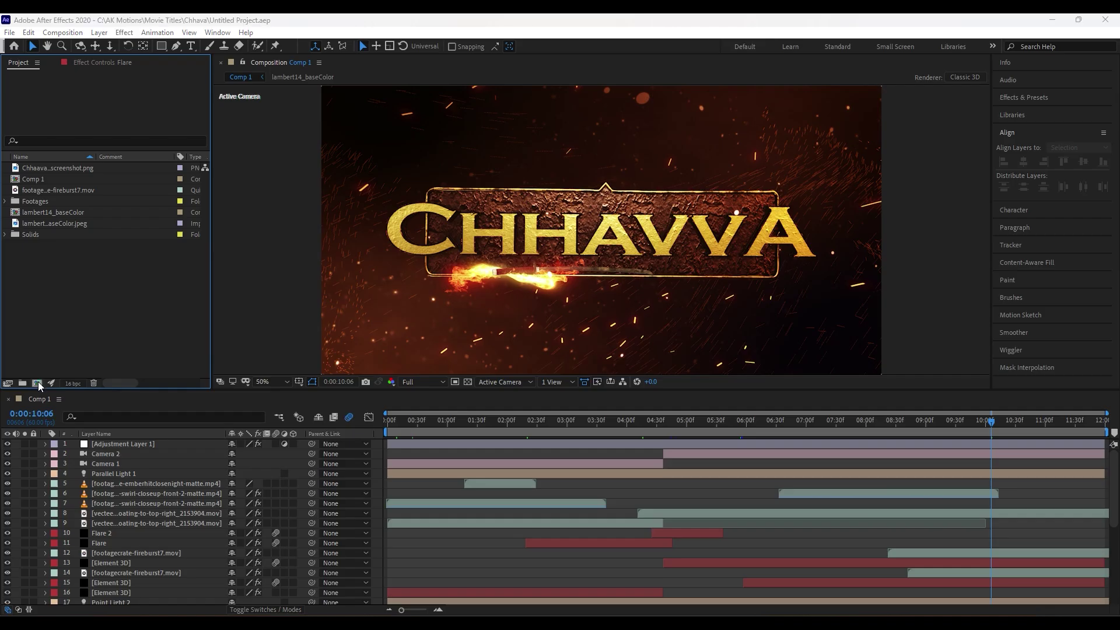
Step: Switch to After Effects and create a 1920 x 1080 composition named Tutorial at 60 fps, 12 seconds long
click(37, 383)
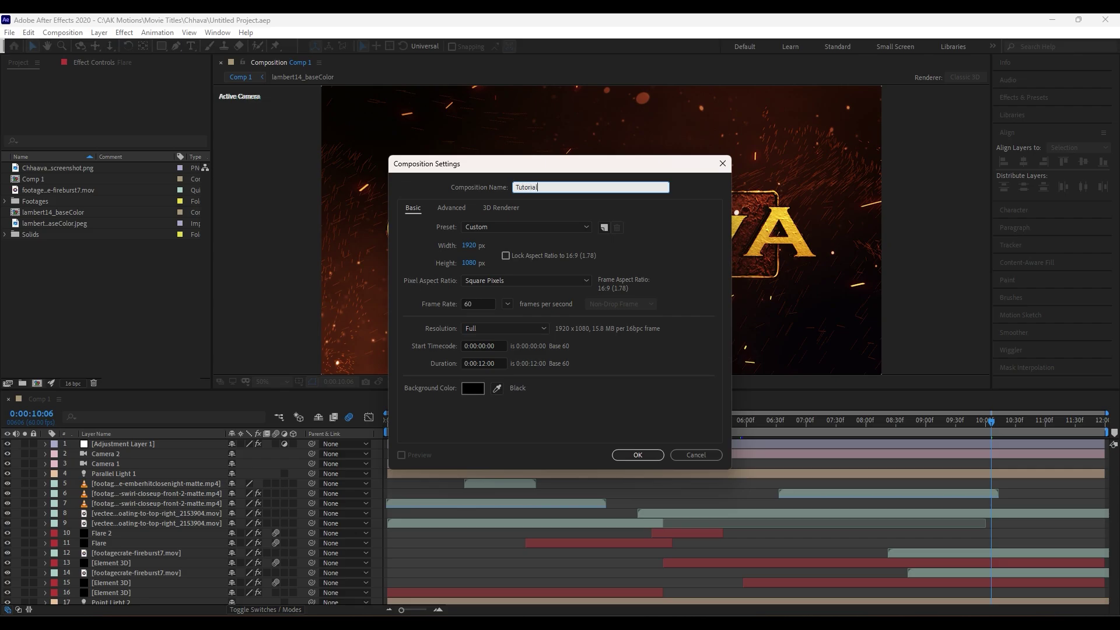
click(475, 247)
click(470, 262)
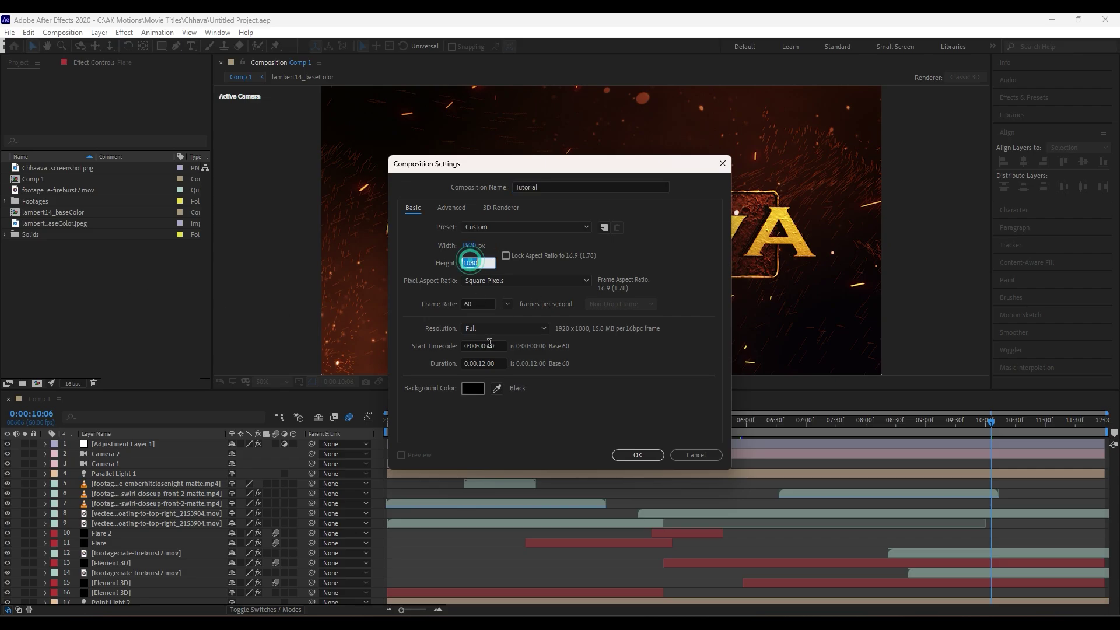
drag(501, 364, 434, 361)
click(654, 457)
click(653, 459)
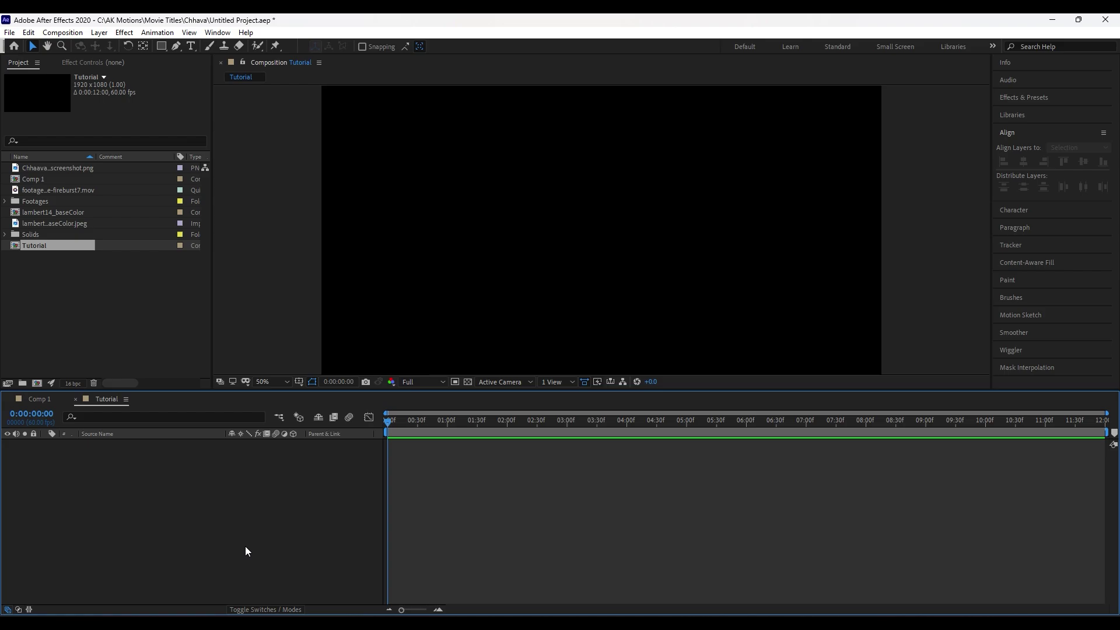
Step: Create a black solid named BG at composition size in the Tutorial composition
right_click(169, 538)
mouse_move(220, 407)
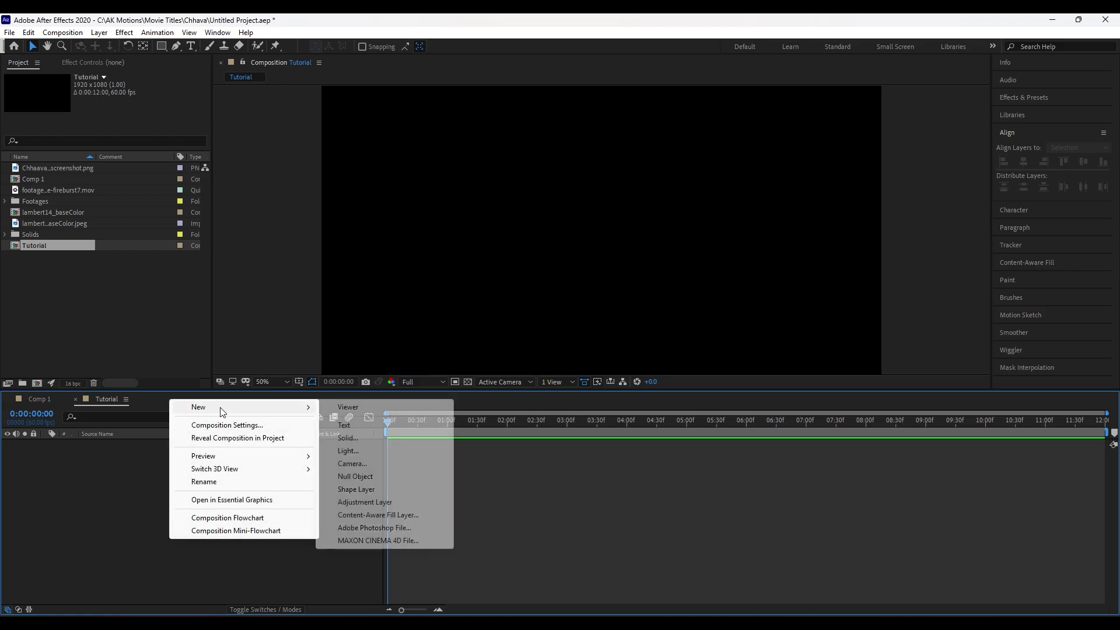
click(355, 443)
text(BG)
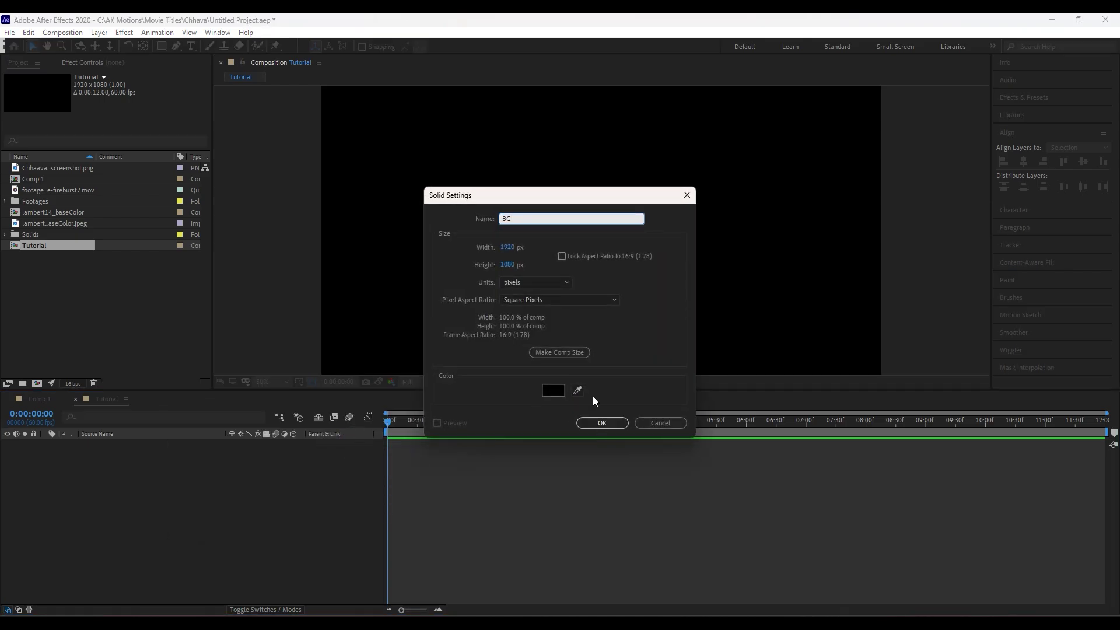
click(559, 353)
click(602, 422)
Step: Apply the 4-Color Gradient effect to the BG layer
key(ctrl+space)
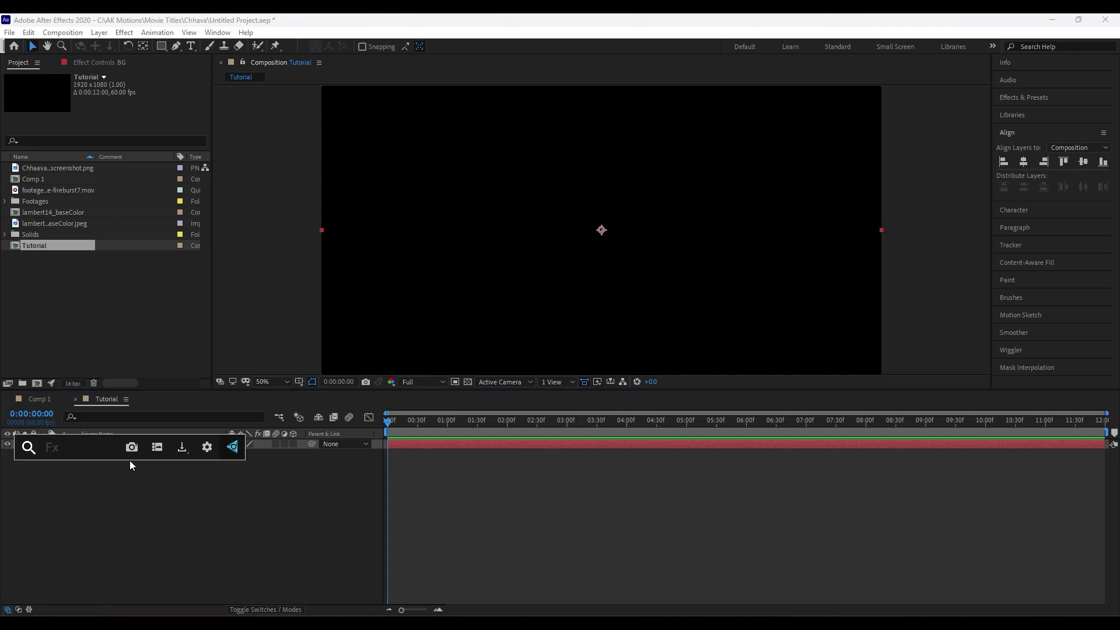
text(4)
click(142, 484)
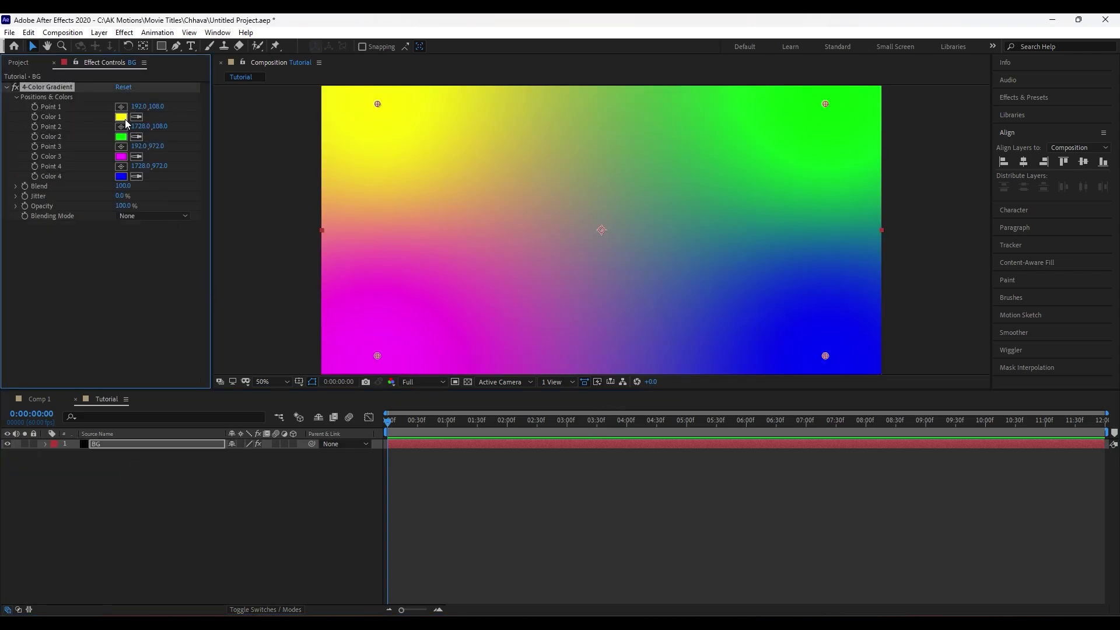
Step: Set Color 1 and Color 4 of the gradient to near-black
click(121, 117)
click(558, 385)
click(672, 246)
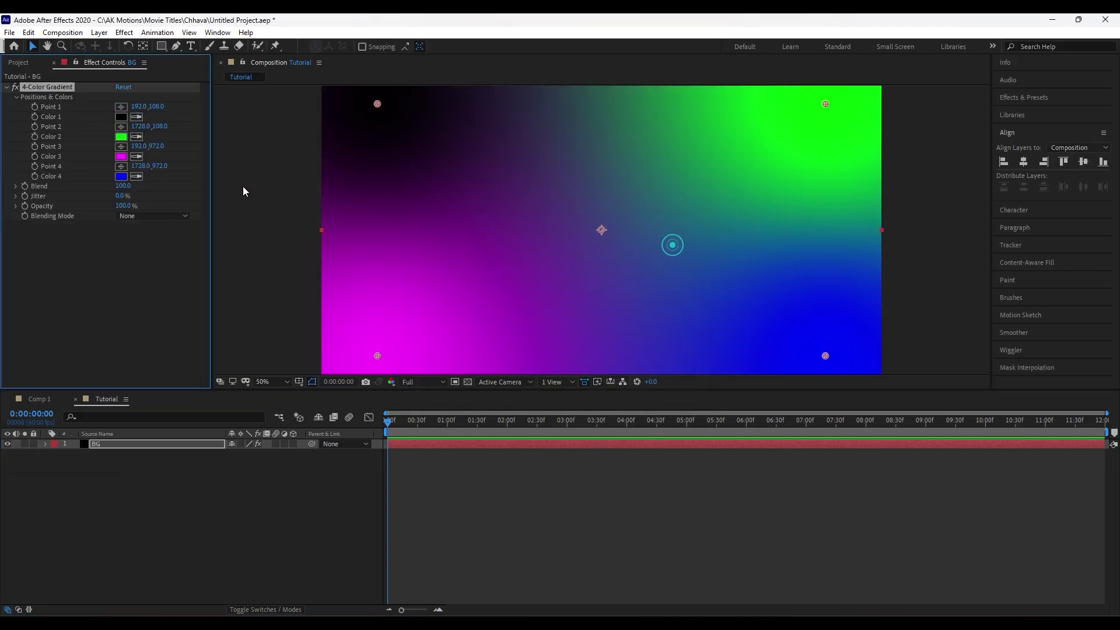
click(121, 176)
click(560, 391)
click(676, 249)
Step: Set the gradient's Color 2 to dark red 120501 and Color 3 to dark red 140401
click(121, 136)
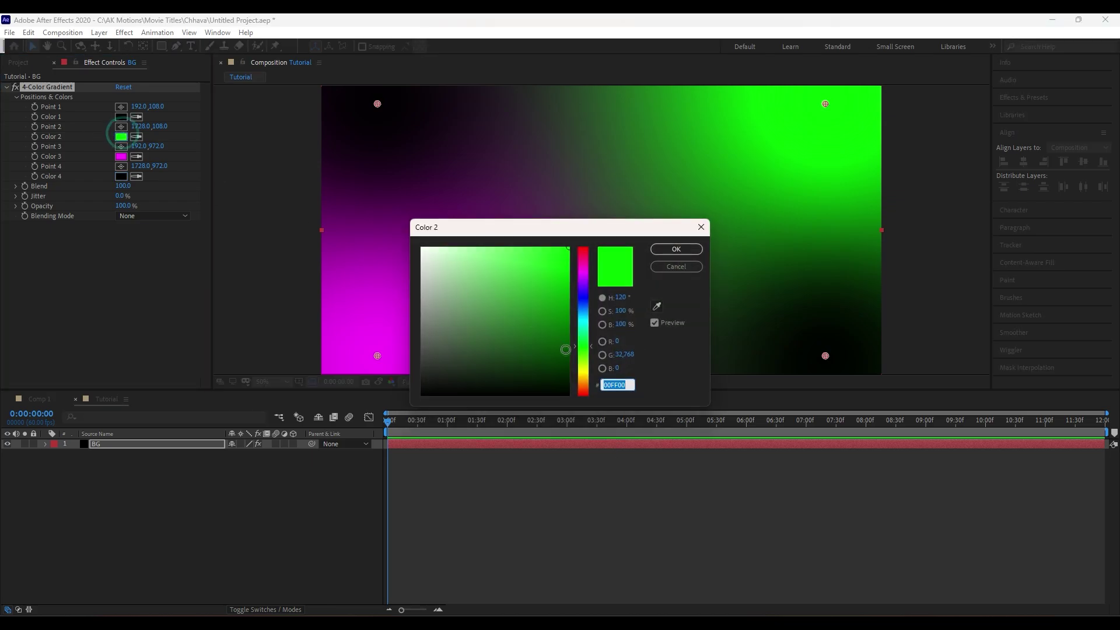
click(583, 390)
click(559, 385)
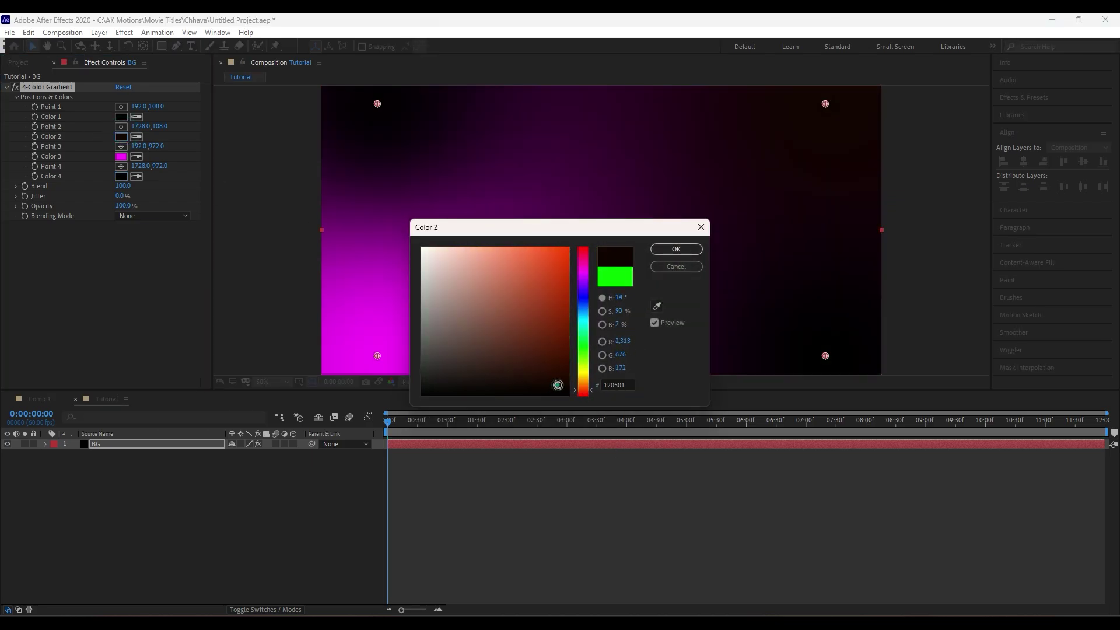
click(676, 249)
click(121, 157)
click(583, 391)
click(561, 384)
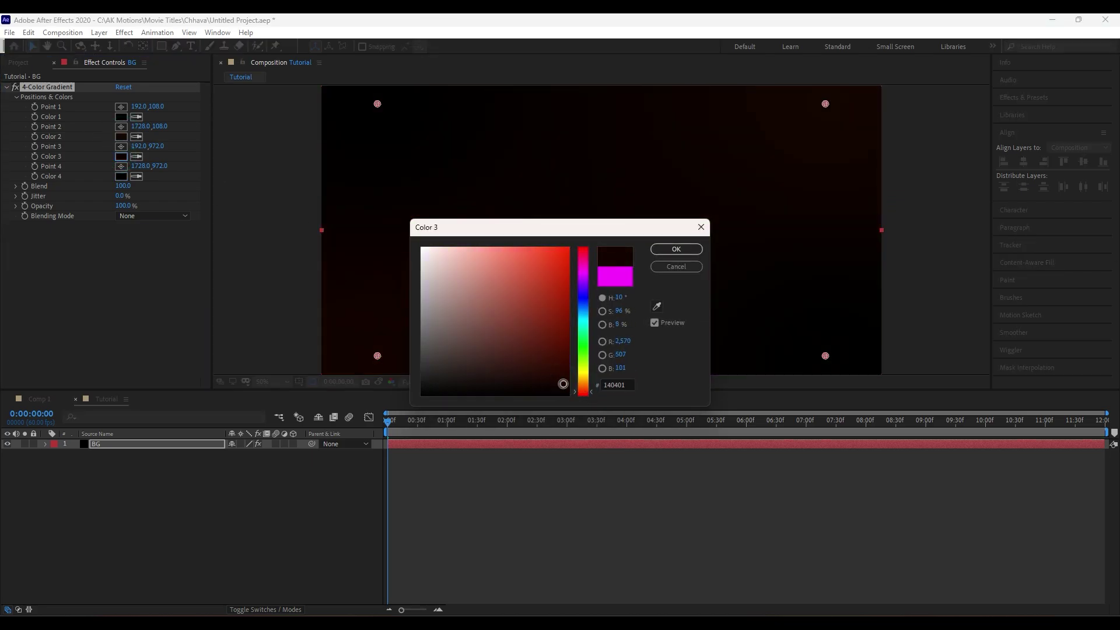
click(676, 249)
Step: Reposition the gradient points to about 152,180 for Point 1, 1894,62 for Point 2, 204,870 for Point 3 and 1708,832 for Point 4
drag(377, 356, 381, 325)
drag(377, 104, 366, 124)
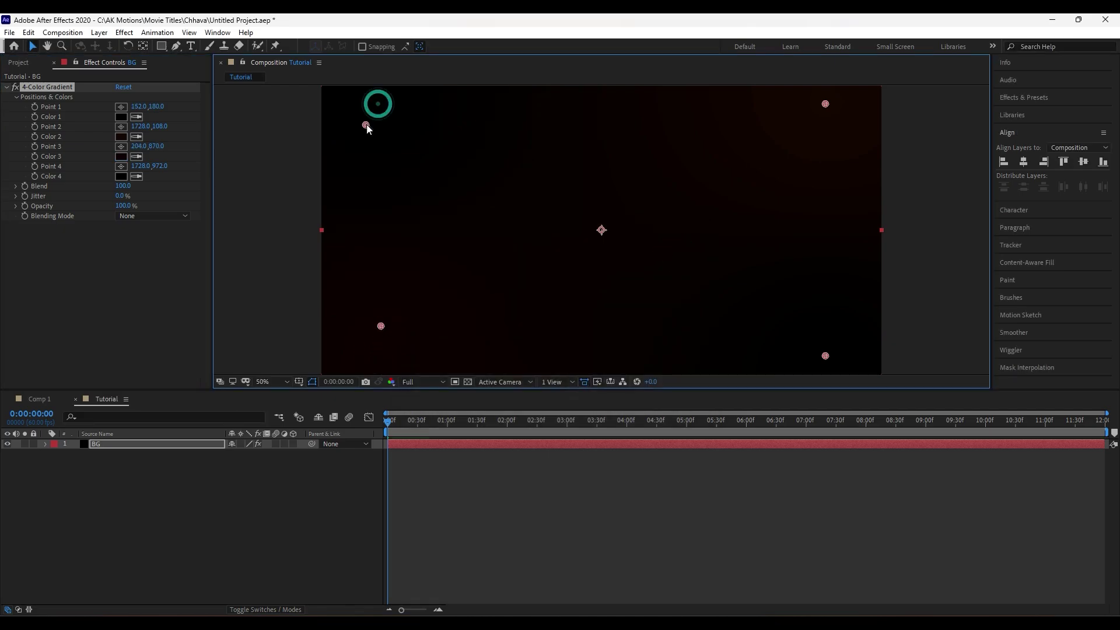
drag(825, 103, 874, 90)
drag(826, 356, 820, 314)
click(144, 544)
Step: Create a 1920 x 1080 solid named Sword above the BG layer
right_click(129, 545)
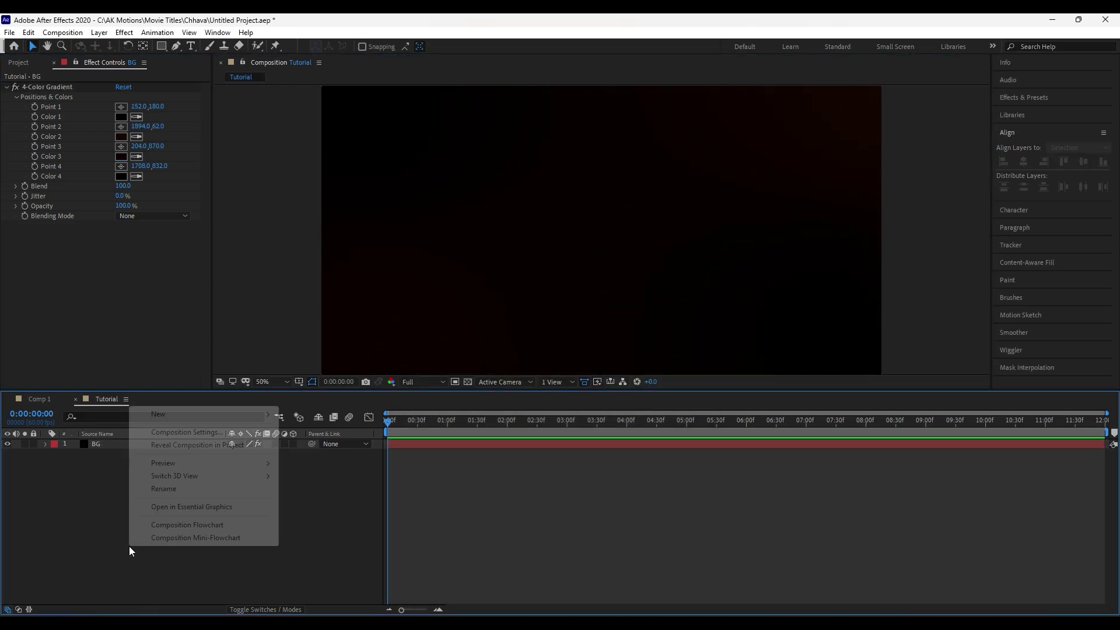
mouse_move(153, 413)
click(336, 443)
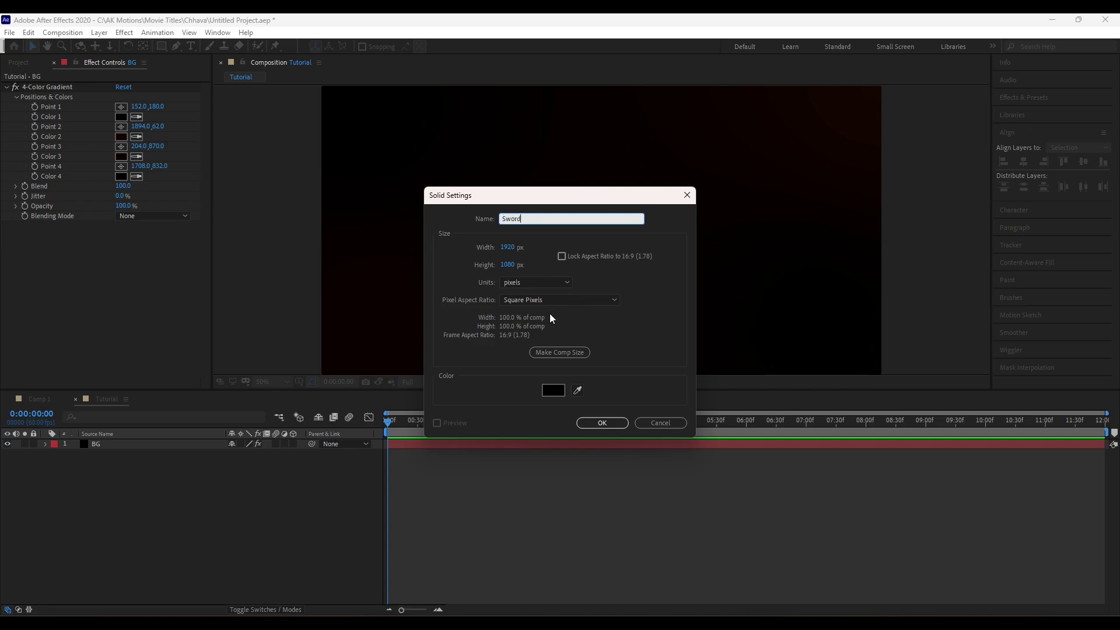
click(602, 422)
click(205, 537)
Step: Apply the Element effect to the Sword layer
click(136, 449)
key(ctrl+space)
text(e)
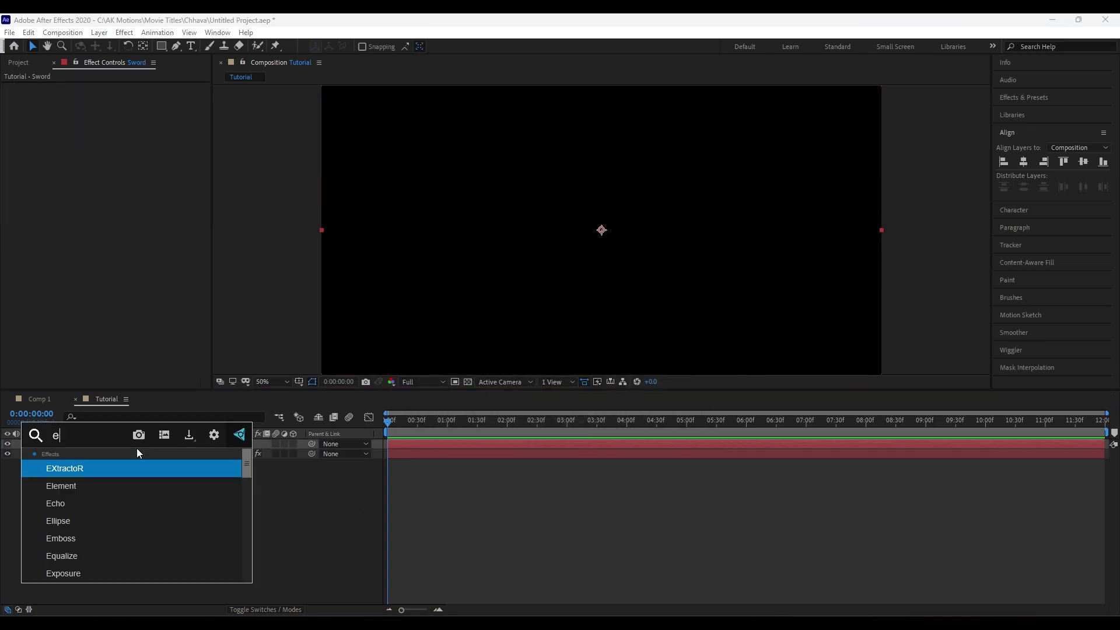
text(lem)
click(72, 468)
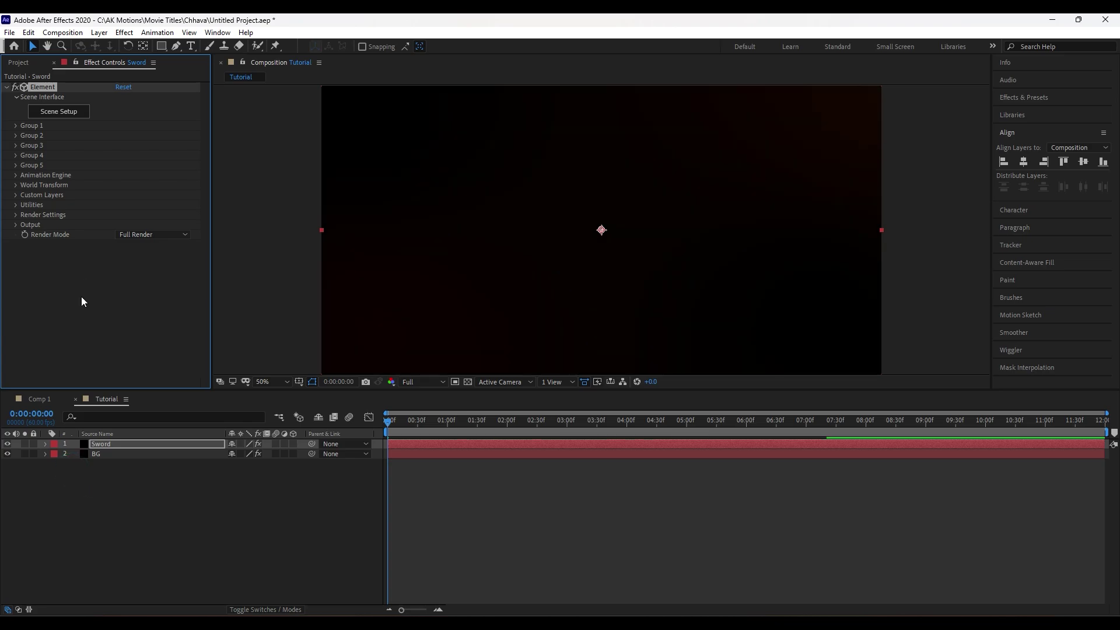
Step: Import Swordcover.obj into Element's Scene Setup with the Physical Shader and Model Center alignment import preferences
click(273, 382)
click(283, 404)
click(154, 540)
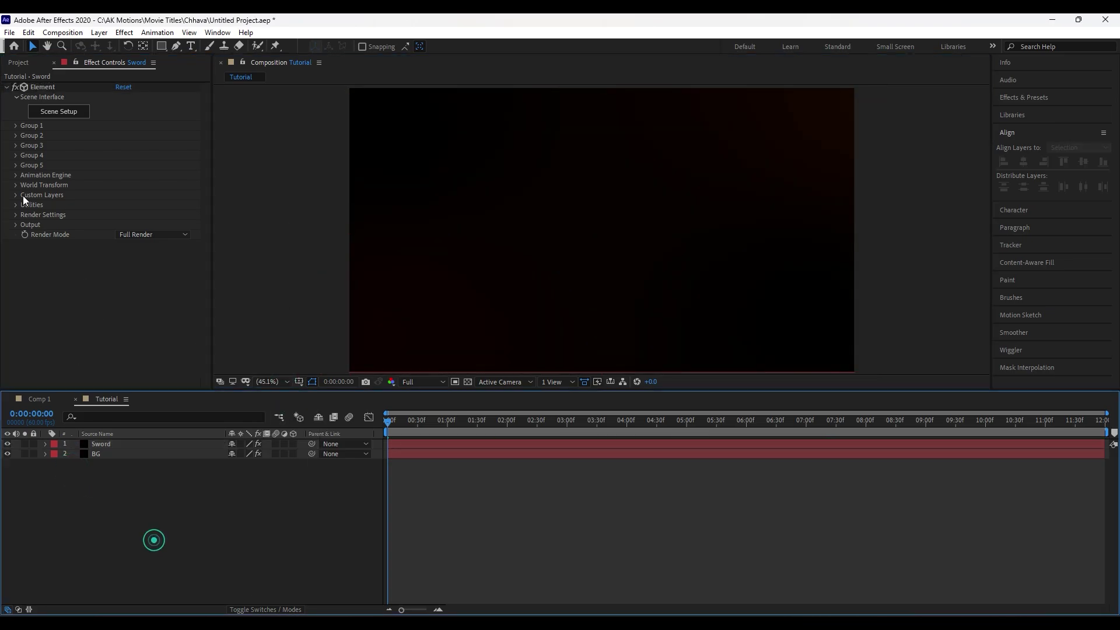
click(66, 110)
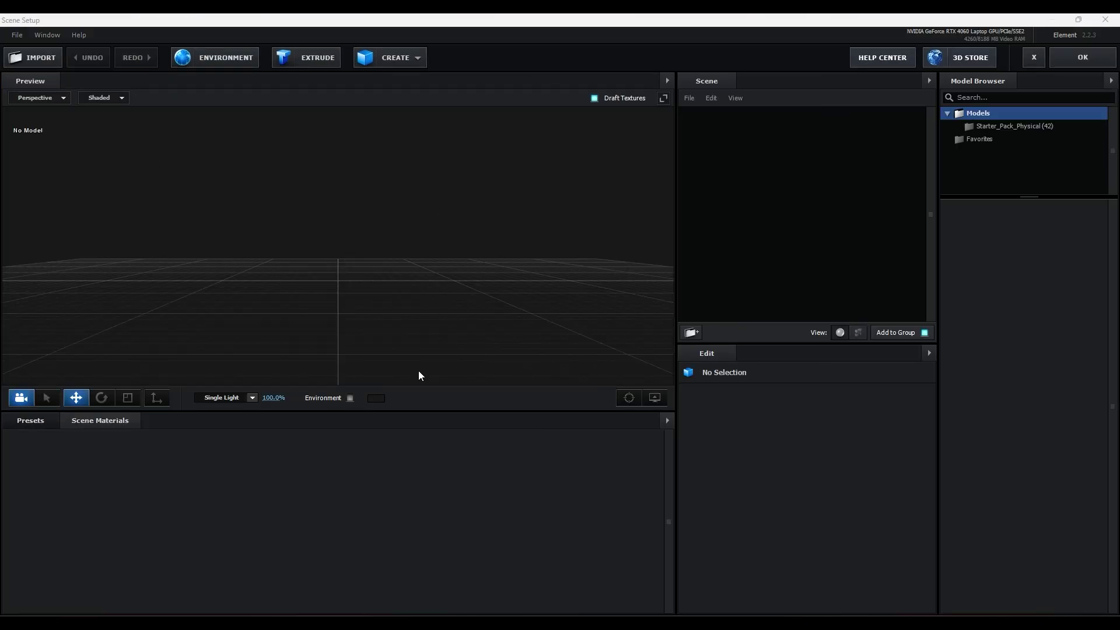
click(17, 35)
mouse_move(39, 47)
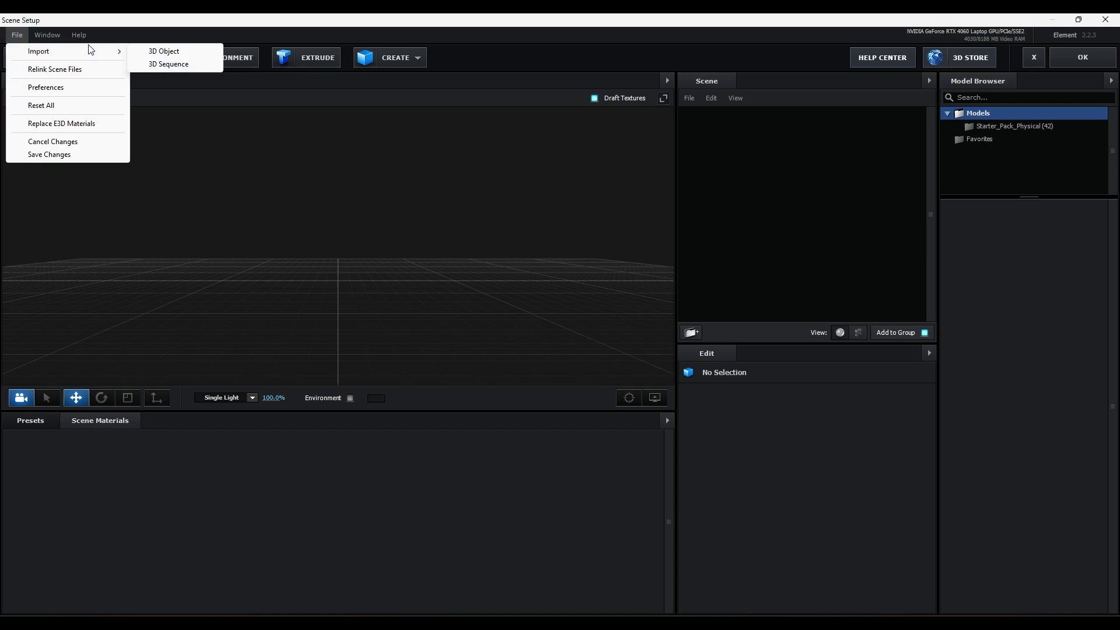
click(163, 47)
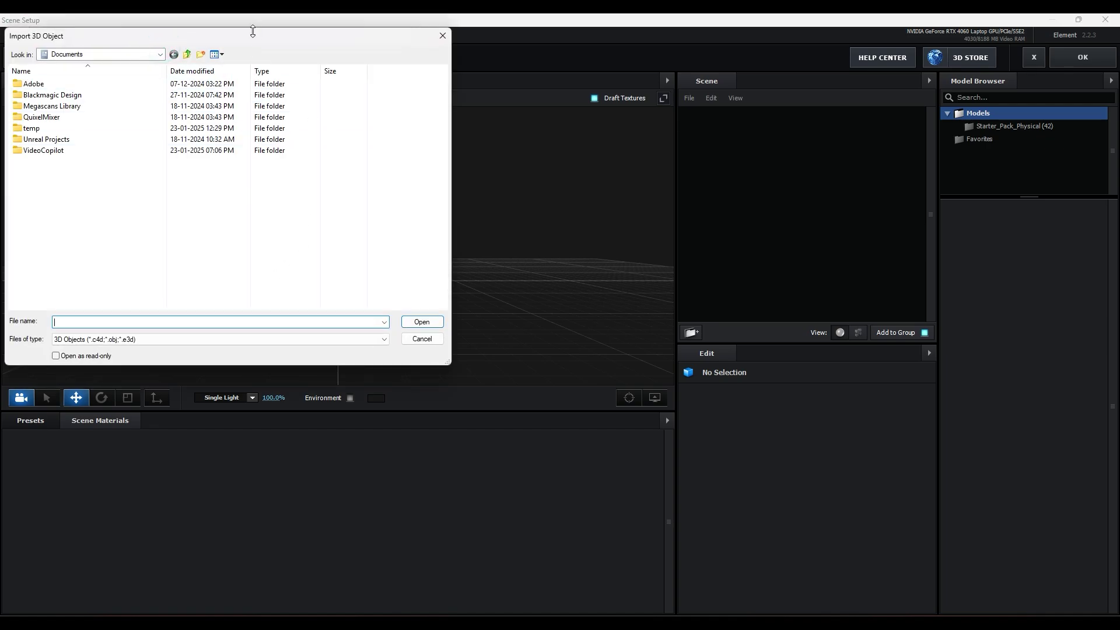
drag(253, 37, 318, 69)
click(481, 352)
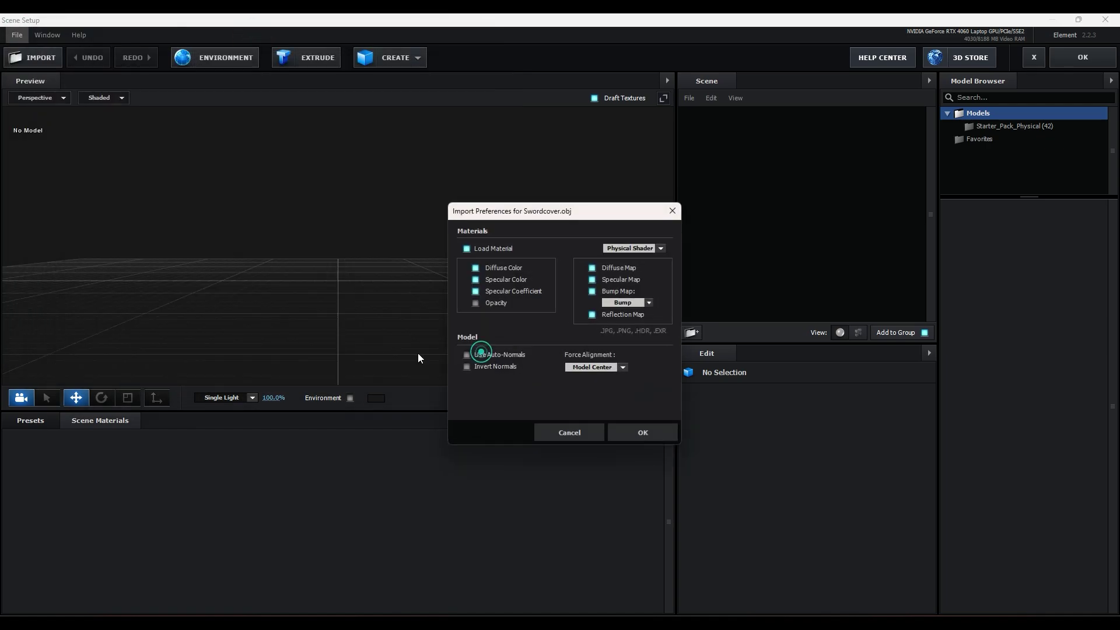
click(621, 430)
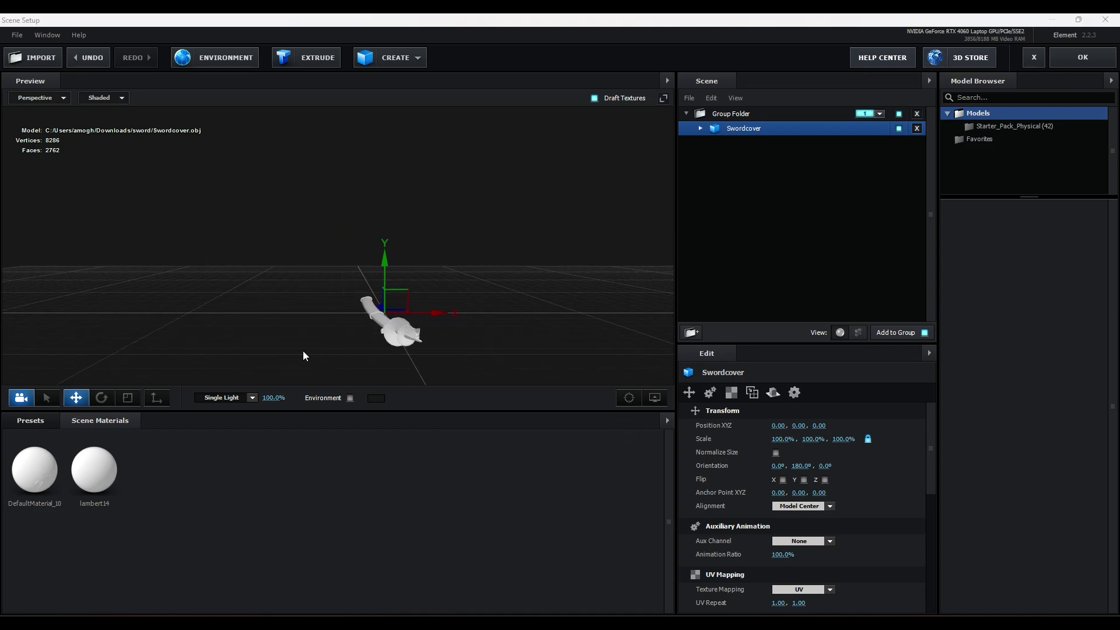
Step: Turn off Draft Textures and frame the whole Swordcover model from the side in the preview
scroll(349, 335, up, 3)
scroll(535, 335, down, 2)
drag(546, 274, 606, 309)
click(594, 98)
scroll(531, 234, up, 2)
drag(528, 248, 541, 264)
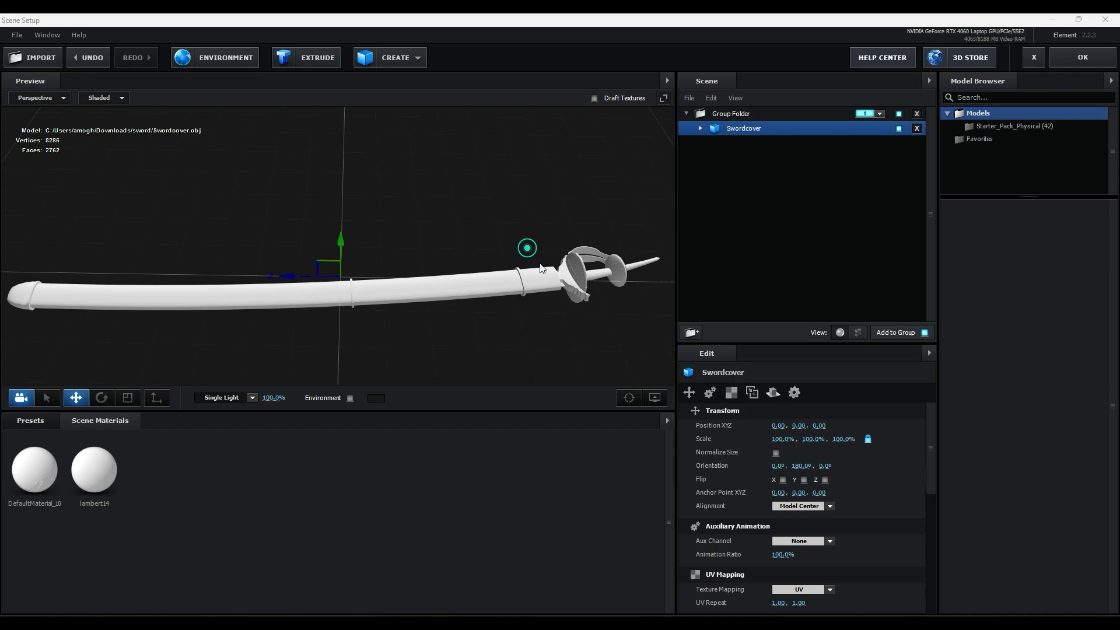
Step: List Swordcover's contents by mesh instead of by material and toggle the visibility of the defaultMaterial.005_lambert14 scabbard mesh
scroll(320, 317, up, 2)
mouse_move(420, 333)
mouse_down()
mouse_move(447, 344)
mouse_move(426, 321)
mouse_up()
click(700, 129)
click(780, 143)
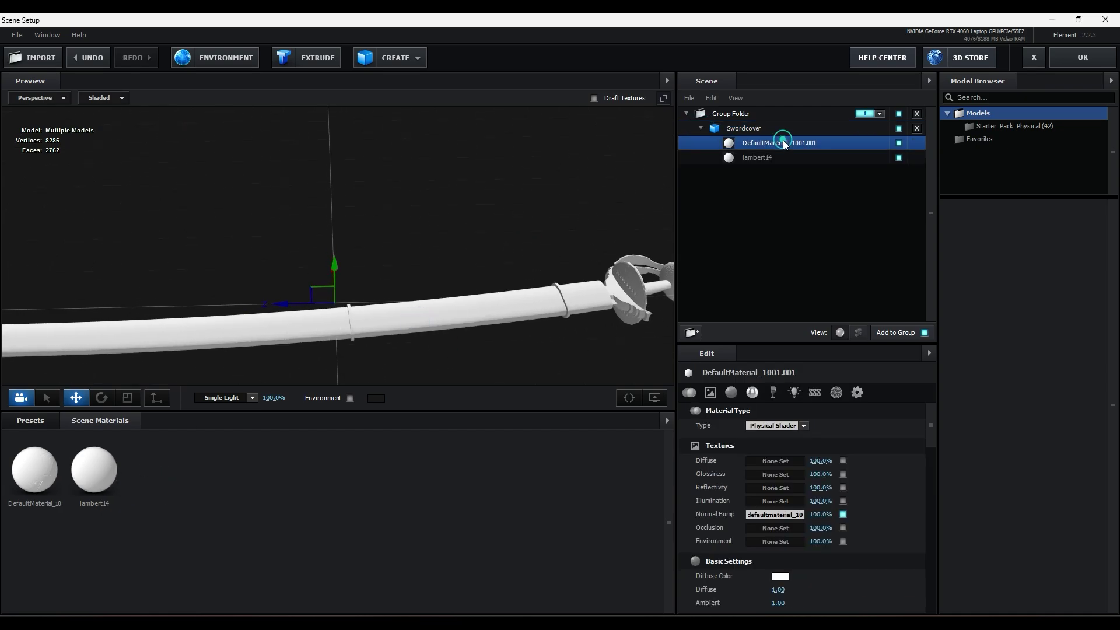
click(782, 158)
click(774, 129)
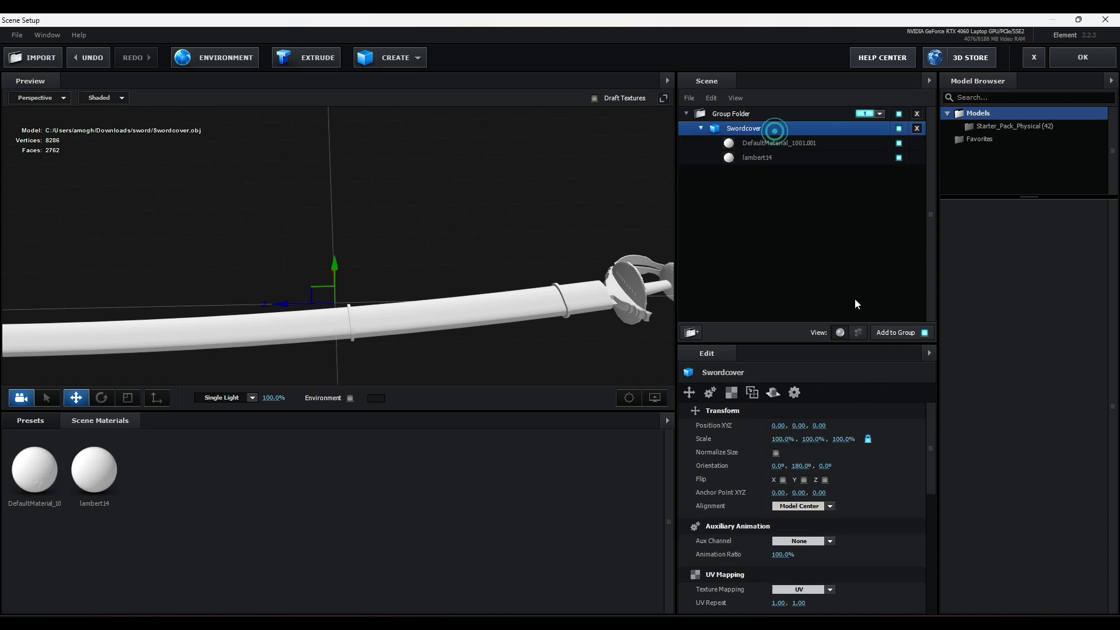
click(858, 332)
click(785, 143)
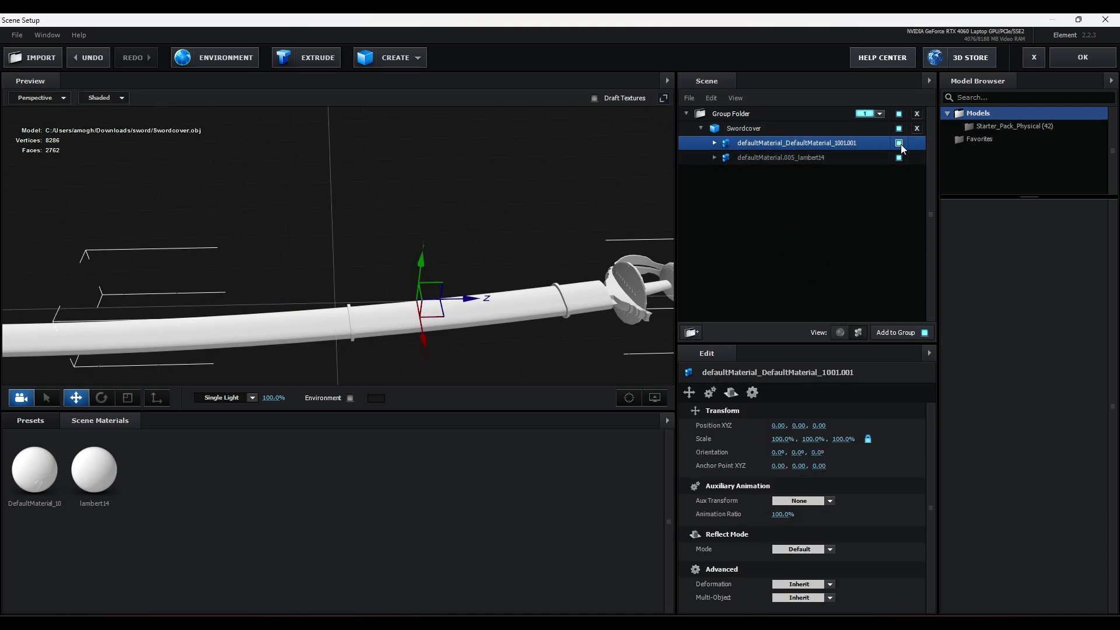
click(899, 158)
click(899, 158)
click(899, 158)
Step: Assign the defaultMaterial.005_lambert14 scabbard mesh to auxiliary animation Channel 1
right_click(796, 158)
click(846, 179)
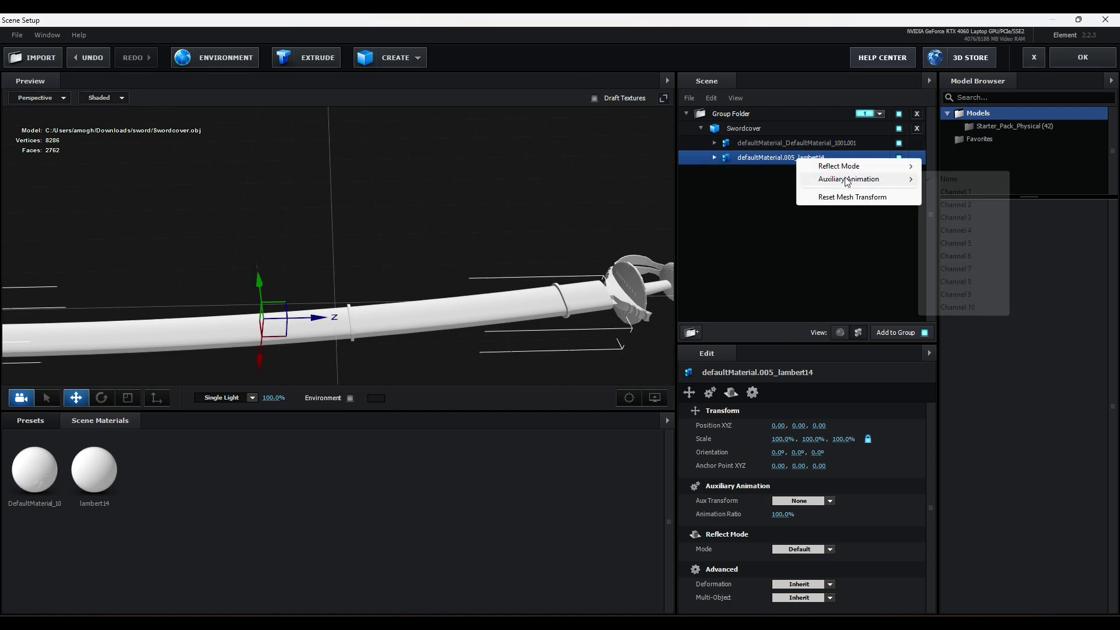
click(937, 191)
Step: Hide the scabbard mesh and apply the metal_crusted_02 preset from Pro_Shaders_2 Metal to the sword mesh's material
click(803, 144)
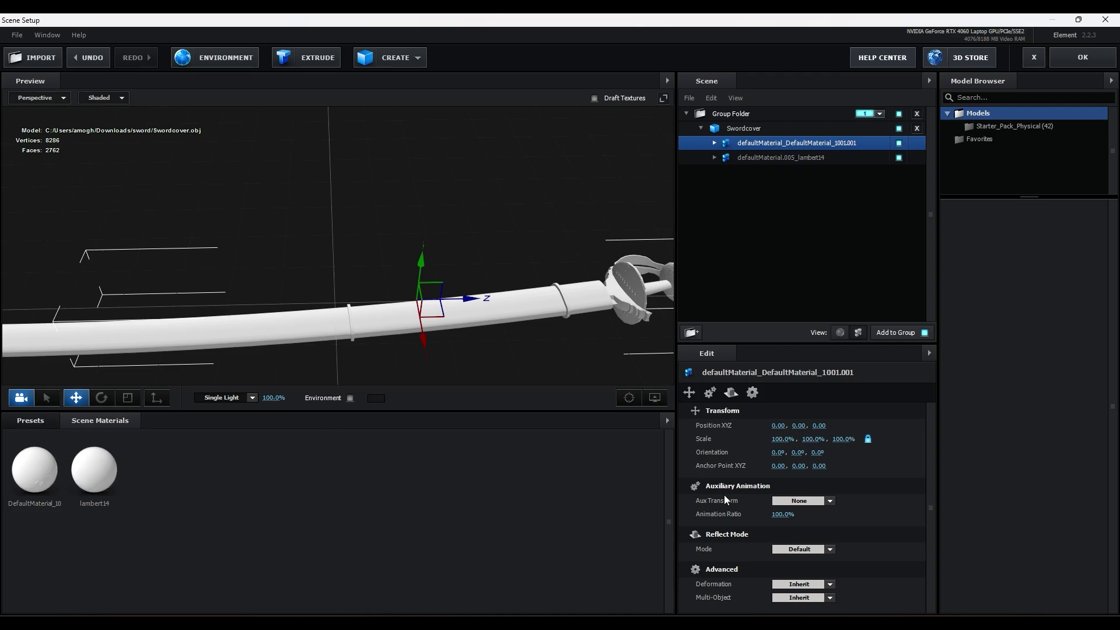
click(35, 420)
click(15, 478)
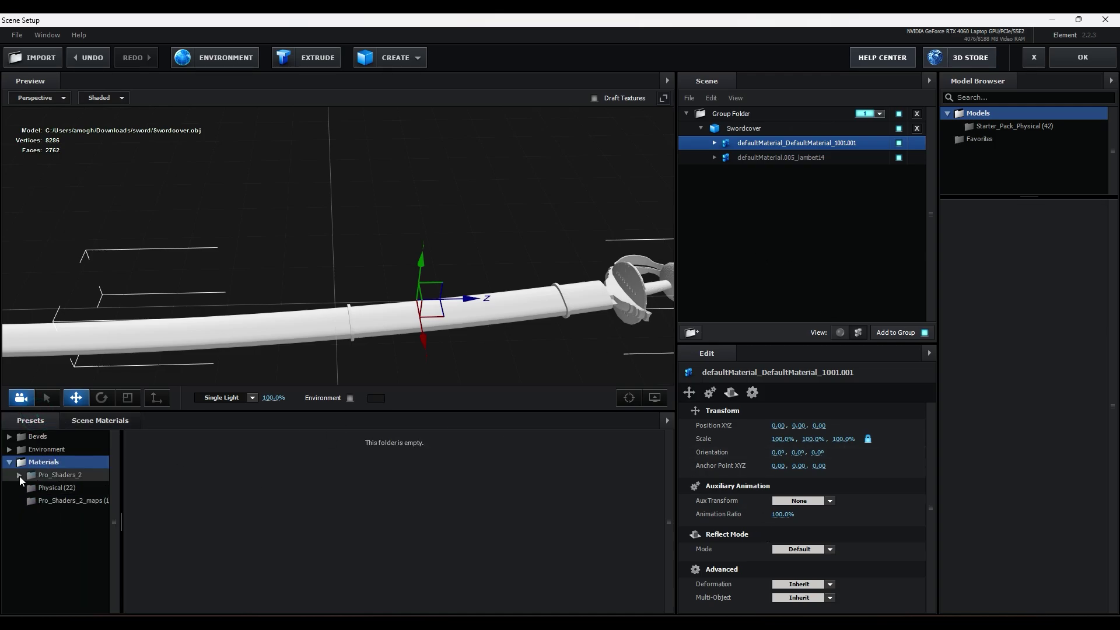
click(67, 539)
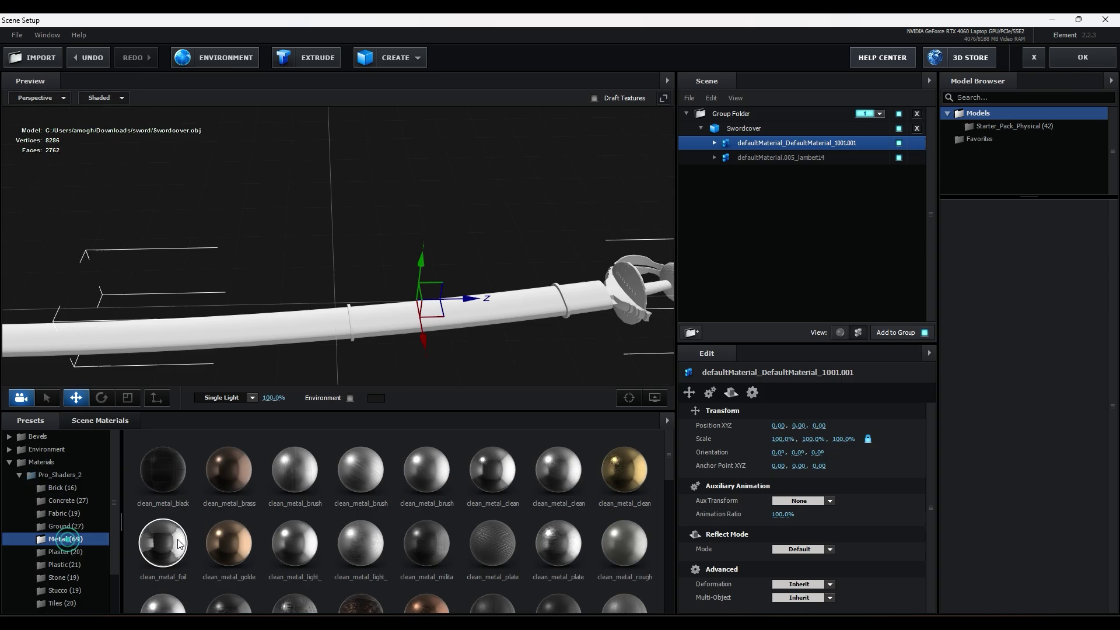
scroll(610, 531, down, 3)
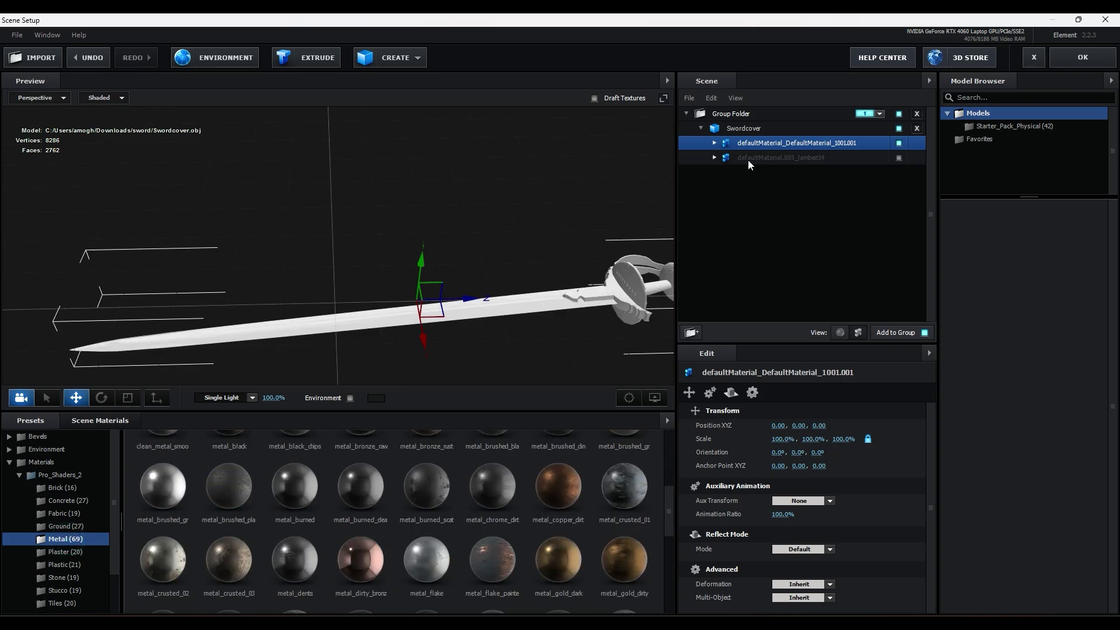
click(715, 143)
click(781, 158)
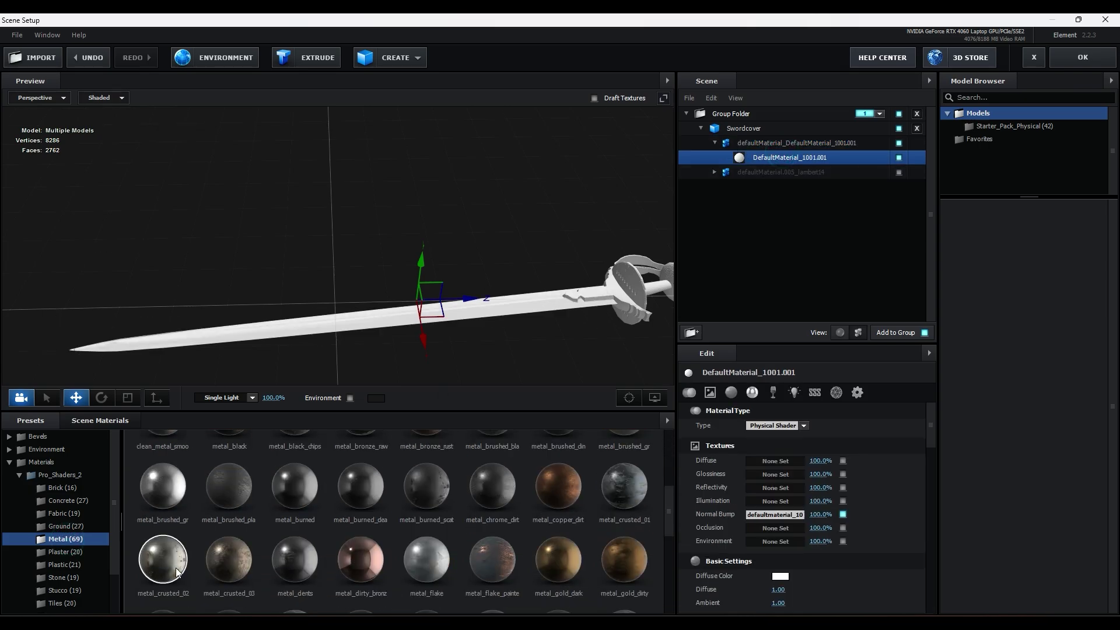
drag(176, 571, 773, 159)
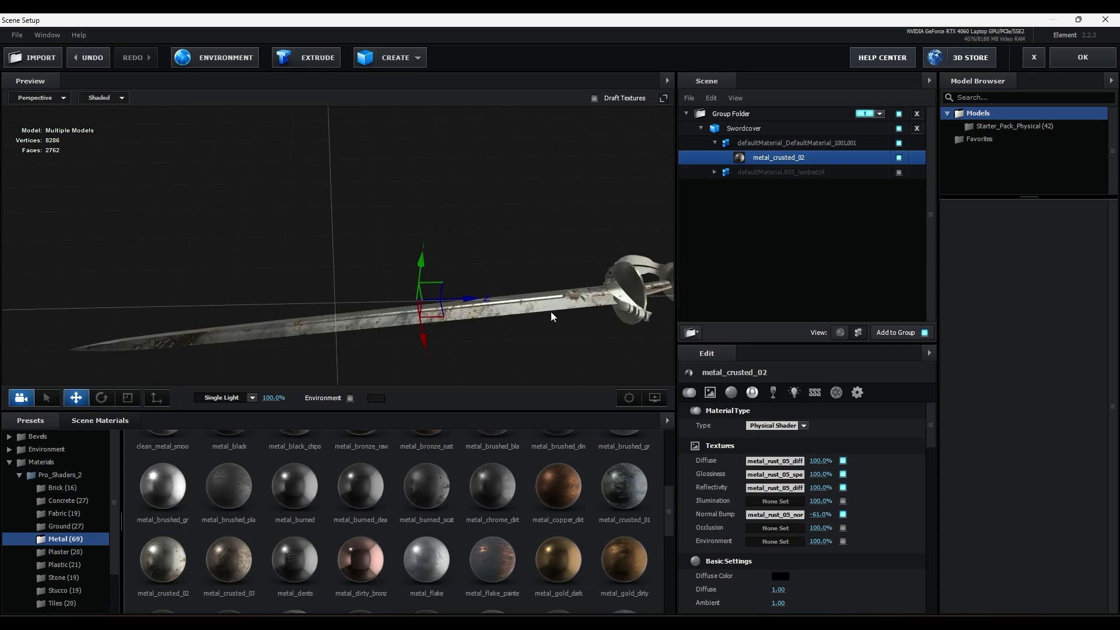
Step: Set the Swordcover model's UV Repeat to 2.00 and 2.00 and inspect the metal texture along the blade
drag(551, 311, 565, 332)
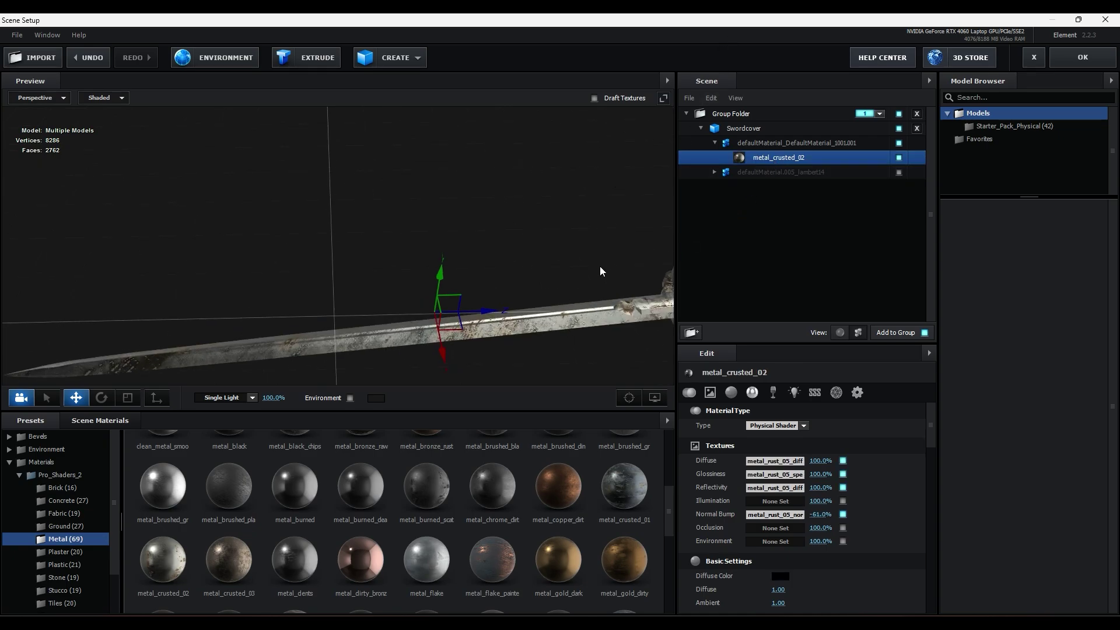
drag(600, 271, 524, 309)
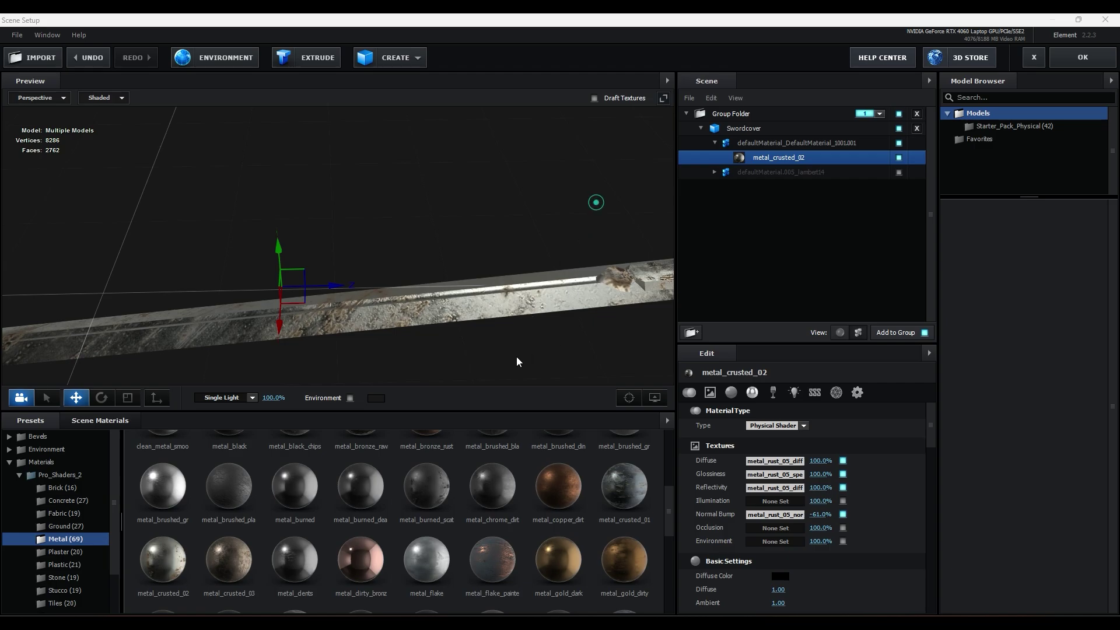
click(768, 131)
click(729, 393)
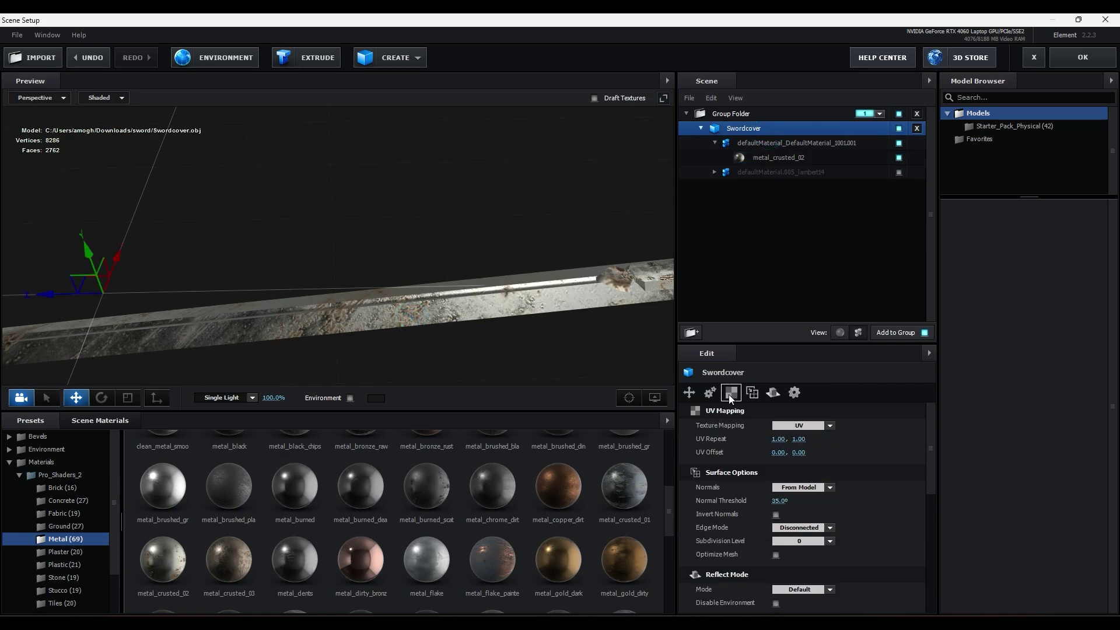
click(779, 439)
text(2)
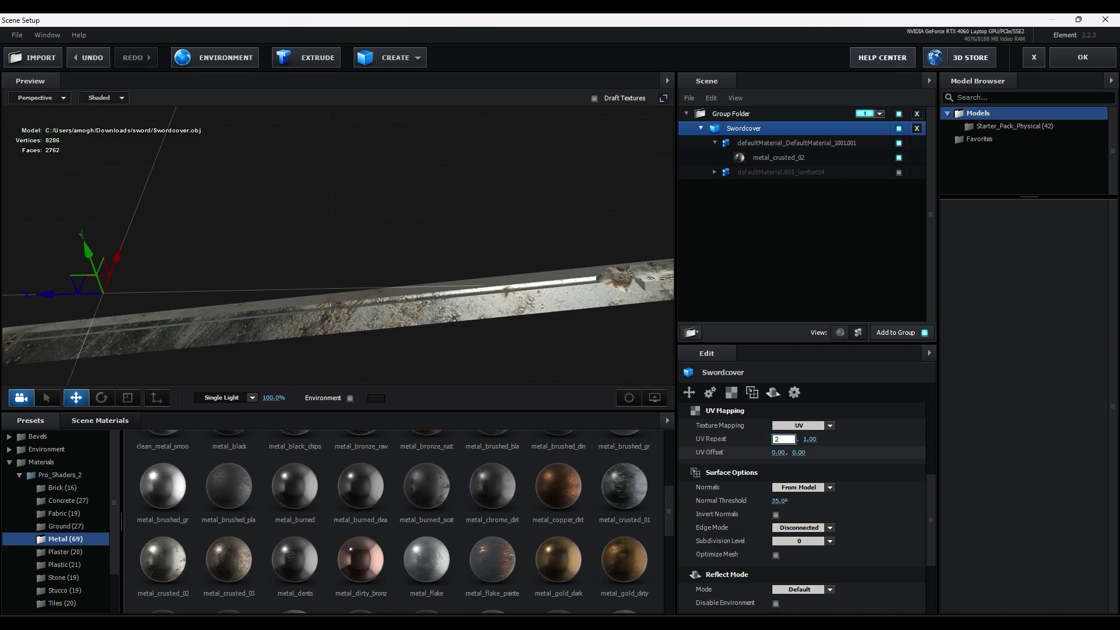
key(Return)
click(856, 452)
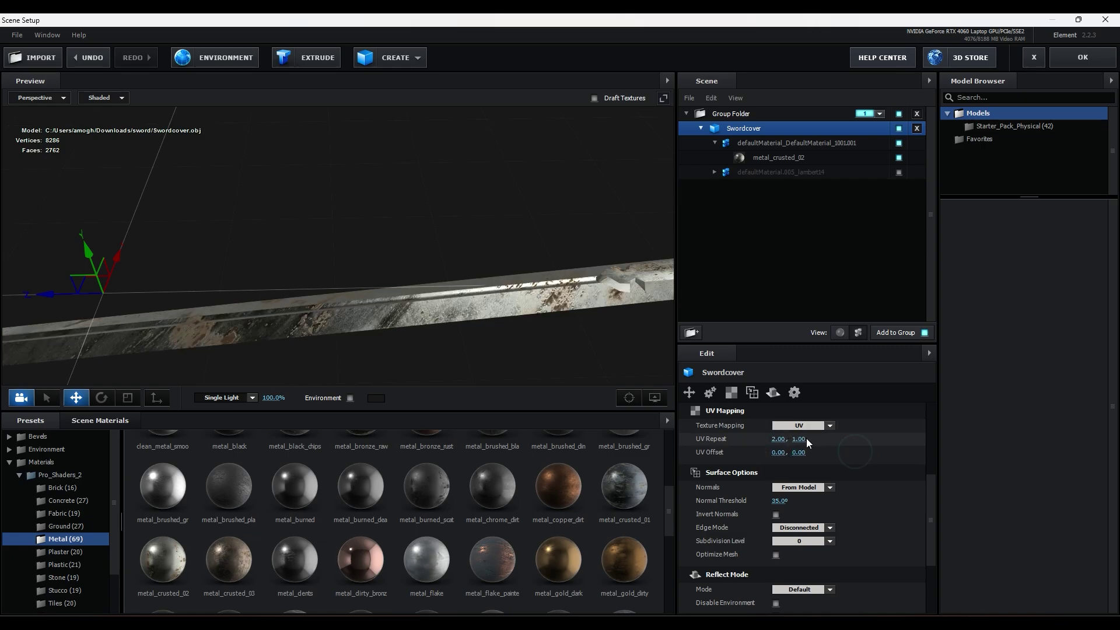
text(2)
click(860, 450)
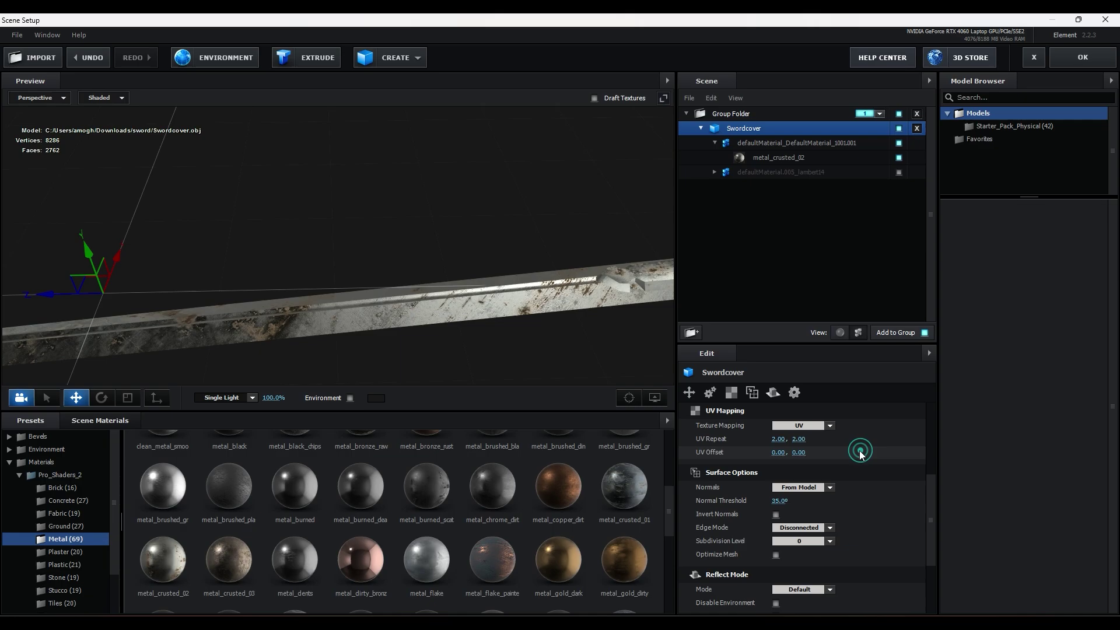
scroll(482, 306, down, 3)
drag(487, 305, 461, 307)
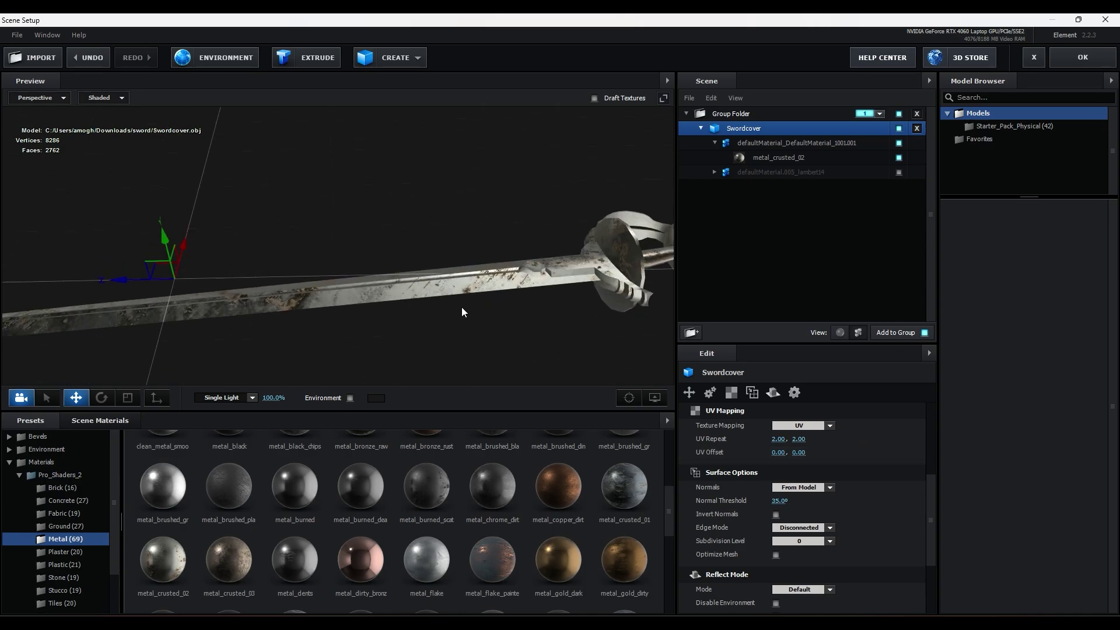
Step: Show the scabbard mesh again and apply the metal_copper_dirty preset to its material
click(786, 171)
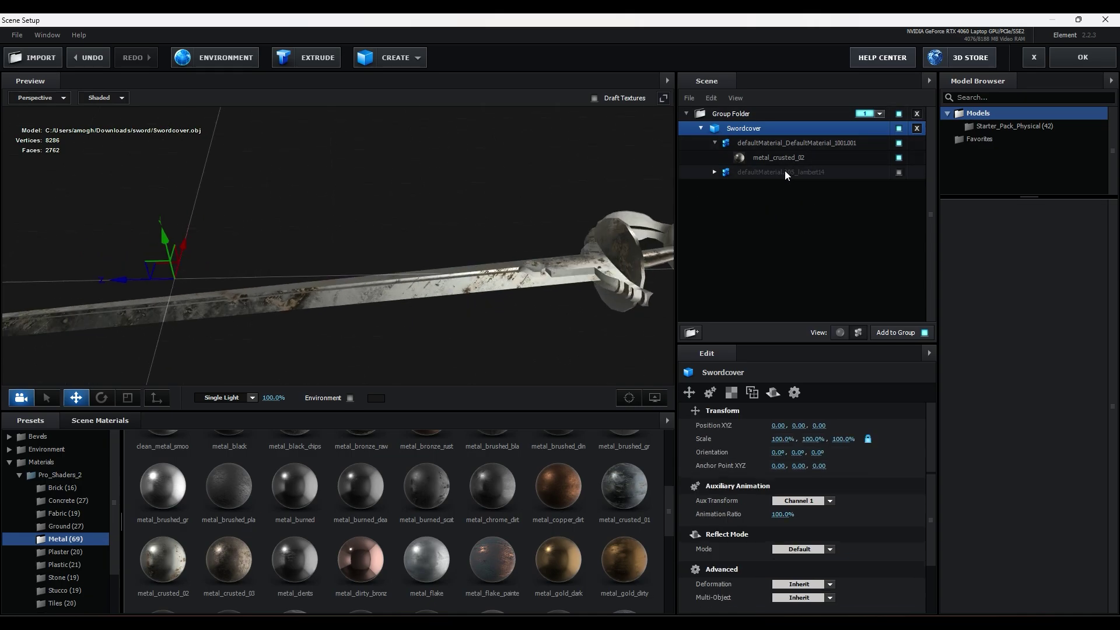
double_click(727, 146)
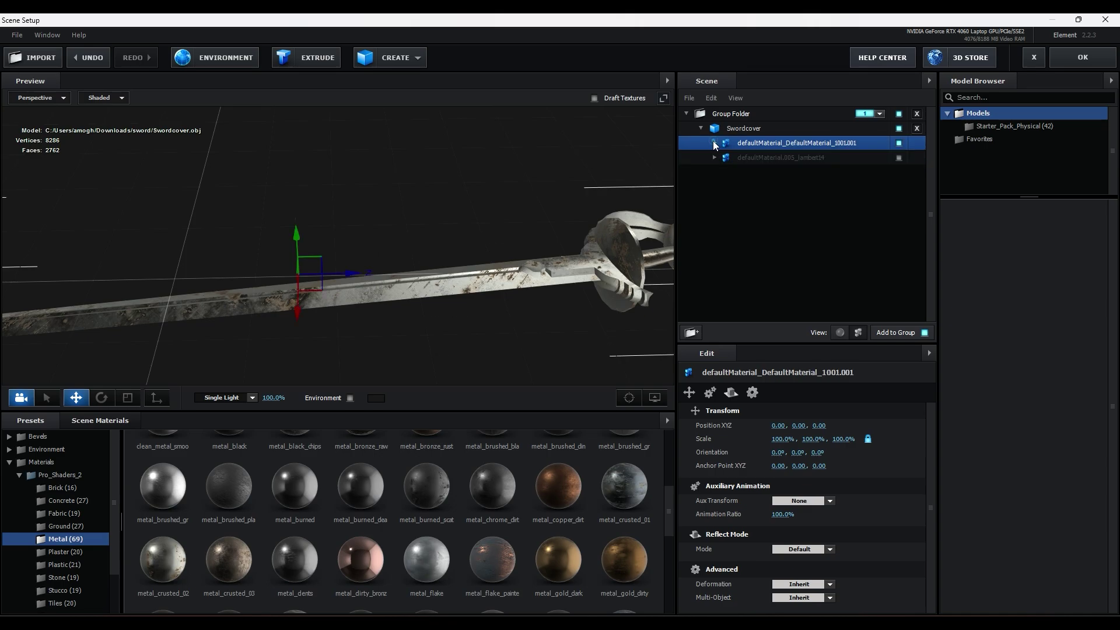
click(899, 158)
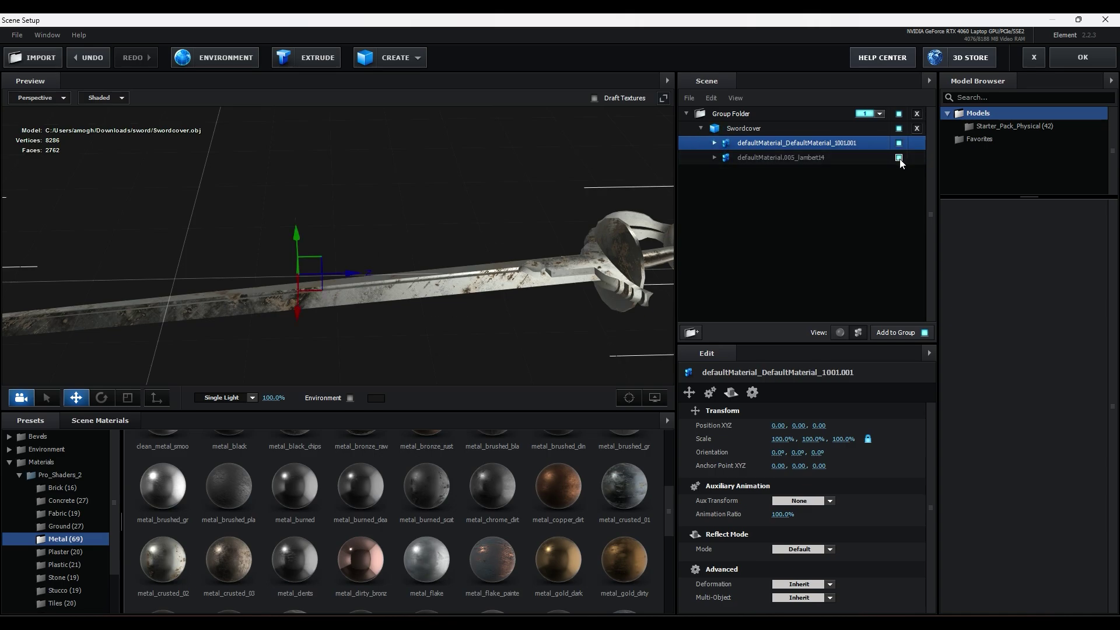
click(412, 297)
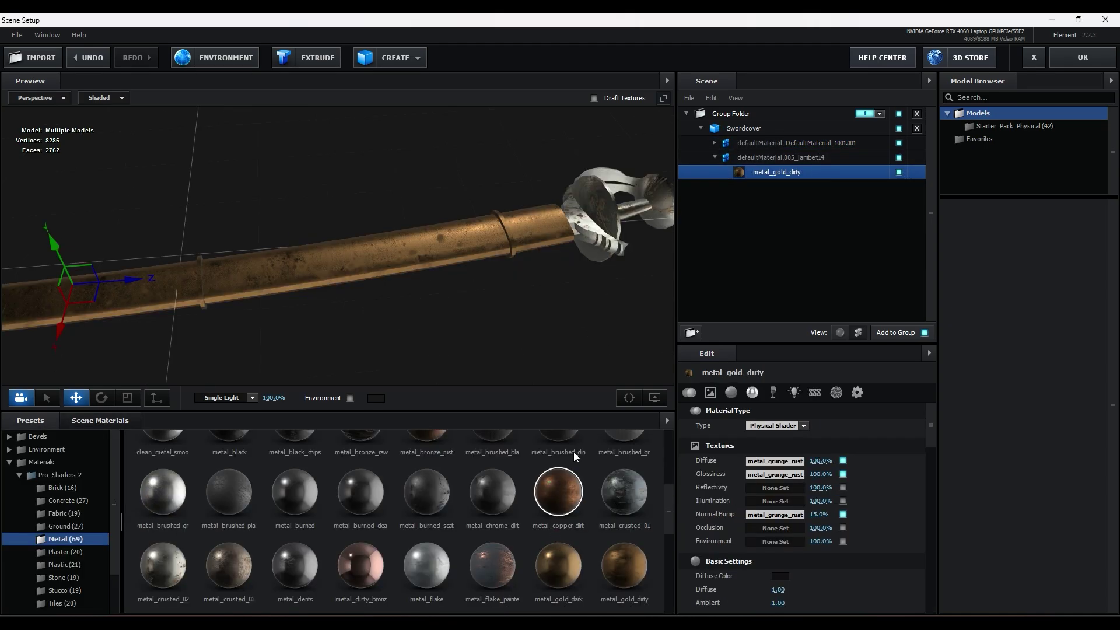
drag(575, 457, 758, 173)
mouse_move(350, 343)
mouse_down()
mouse_move(400, 330)
mouse_move(353, 352)
mouse_up()
click(512, 539)
drag(449, 345, 397, 390)
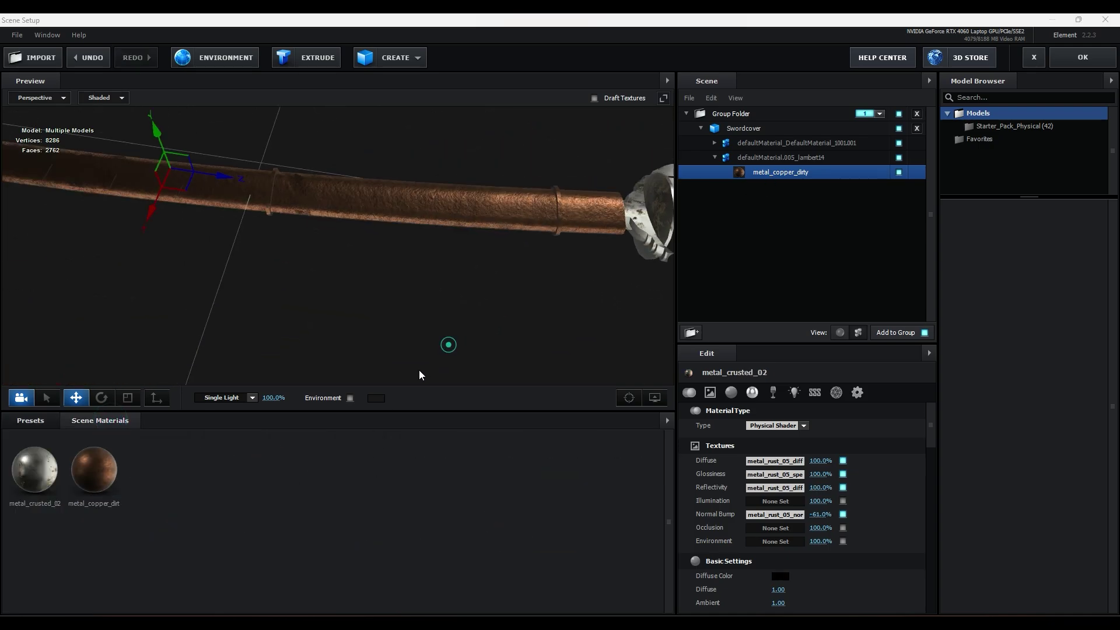
Step: Collapse and select the scabbard mesh to check its auxiliary channel, and accept the Scene Setup
click(715, 157)
click(787, 156)
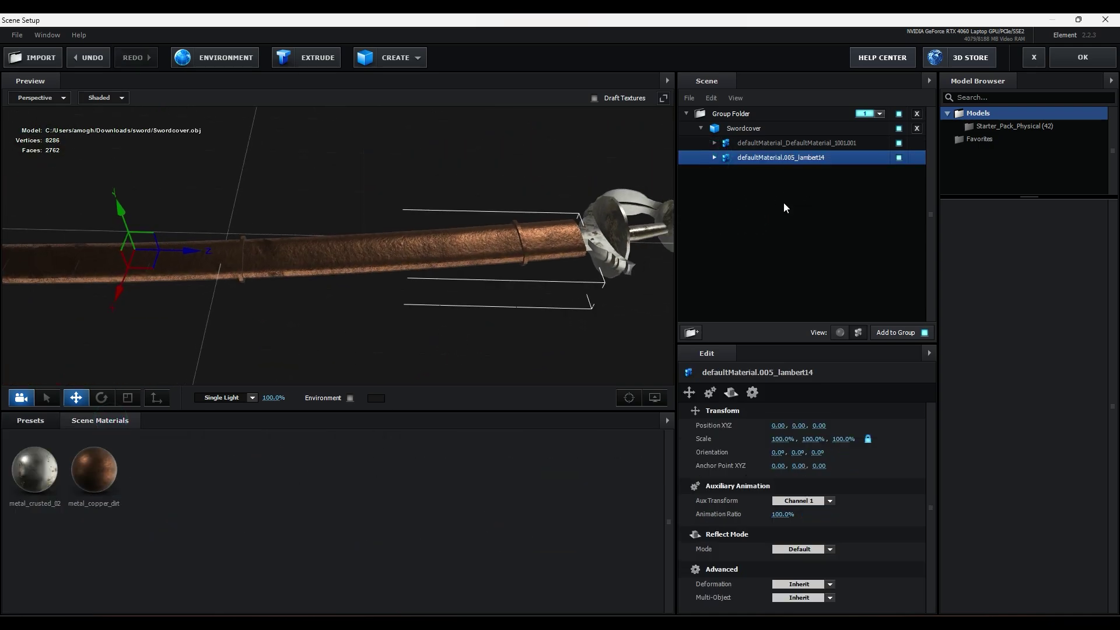
click(1068, 63)
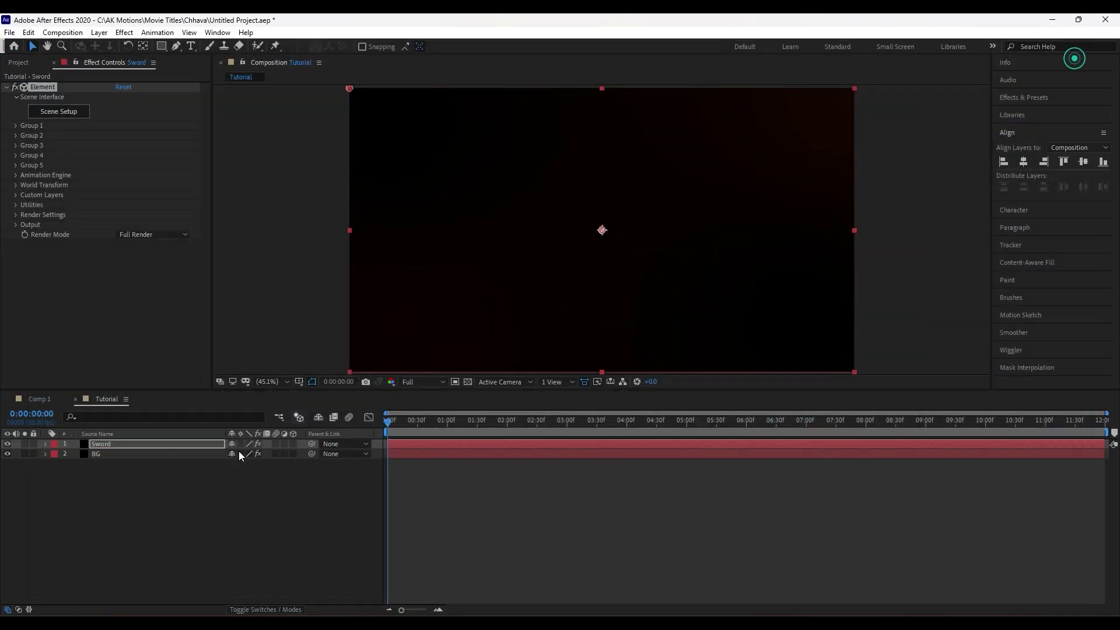
Step: Add a two-node camera with the 20mm preset to the Tutorial composition
click(158, 513)
click(112, 445)
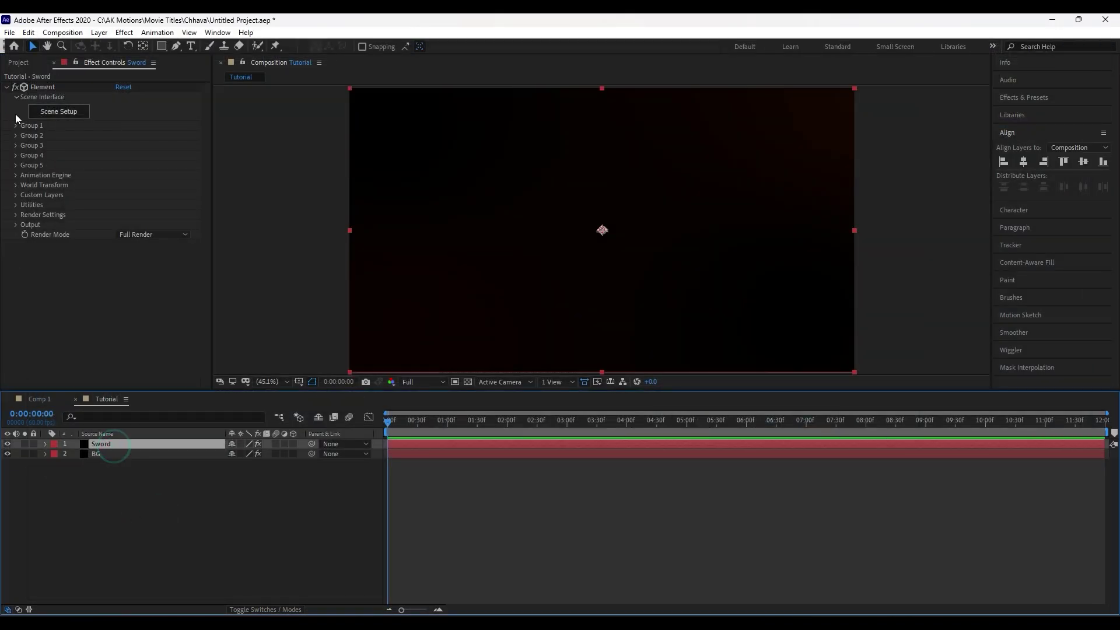
right_click(173, 520)
mouse_move(199, 380)
click(376, 442)
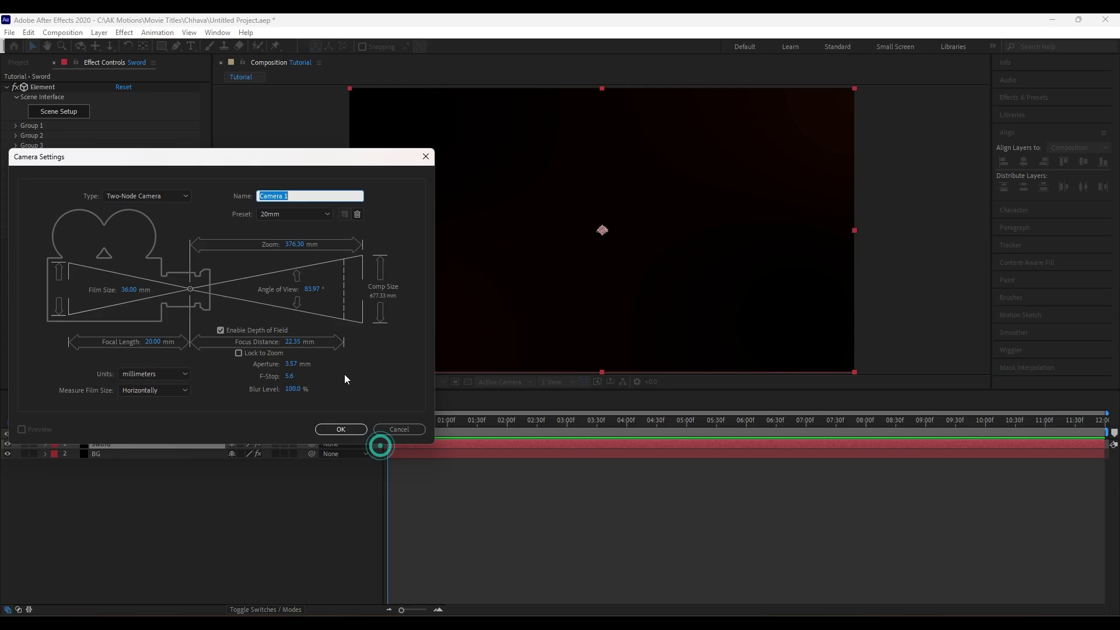
drag(291, 164, 609, 196)
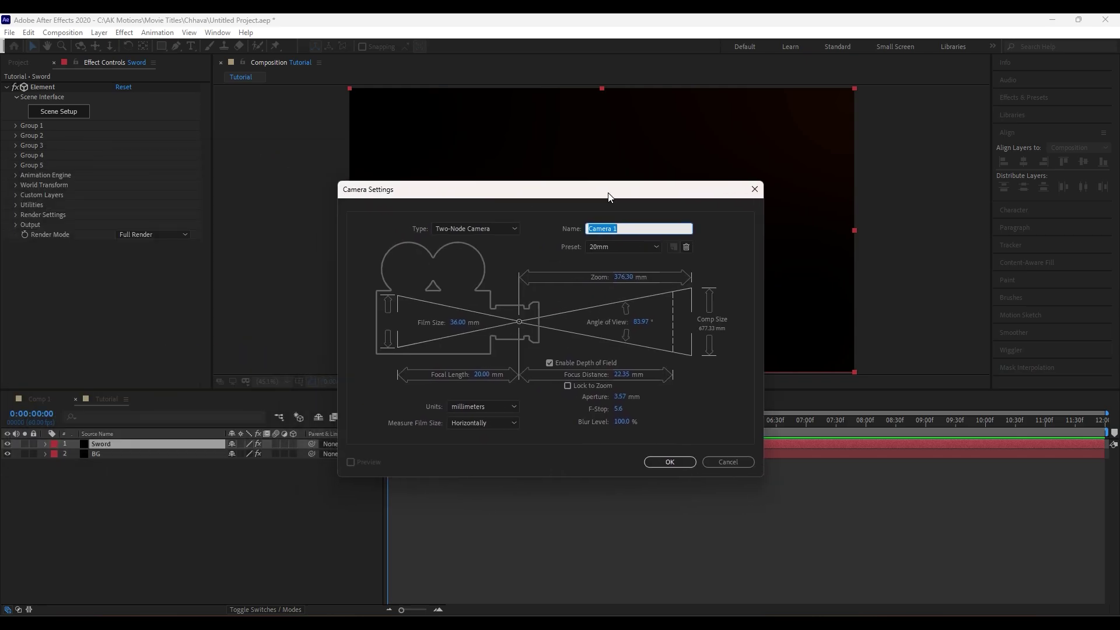
click(669, 462)
Step: Turn off Depth of Field in the new camera's options and collapse its properties
click(117, 444)
click(45, 445)
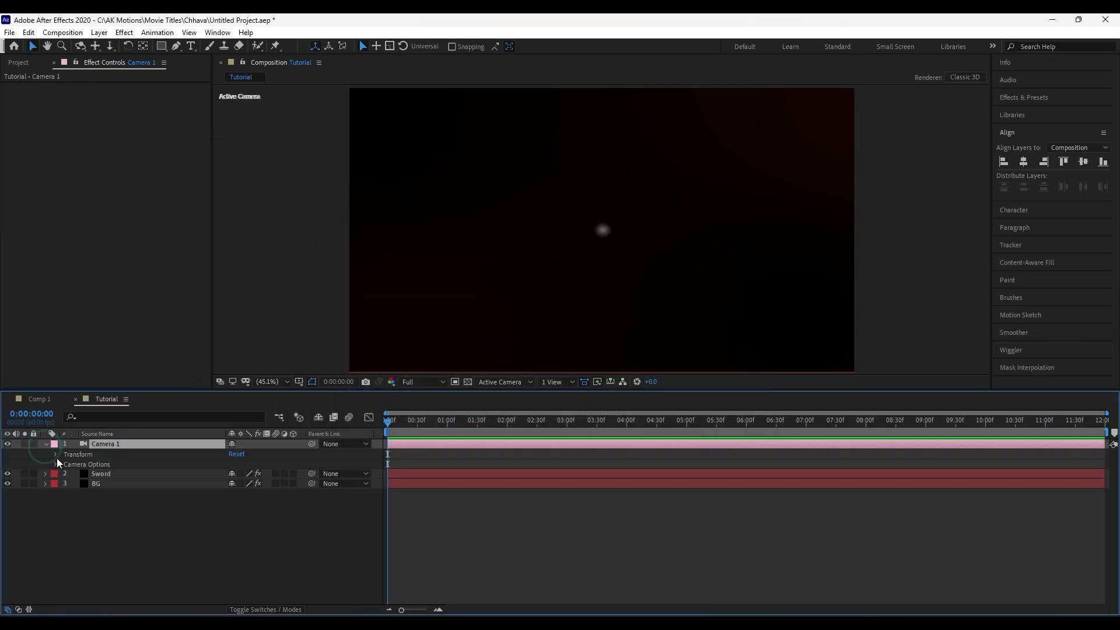
click(57, 456)
click(56, 524)
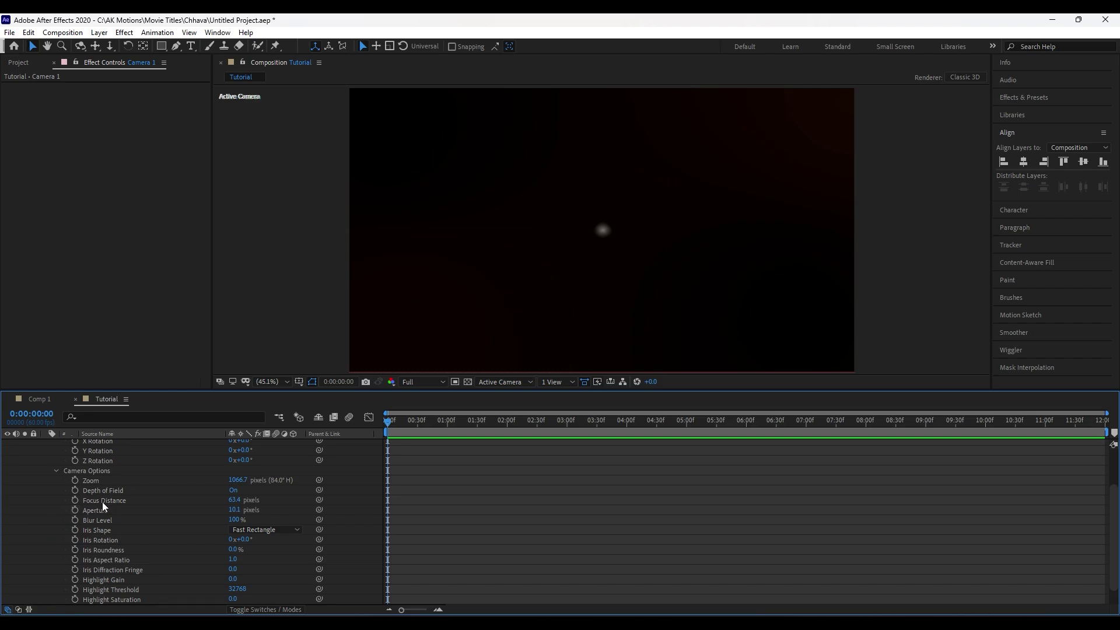
click(232, 490)
scroll(97, 467, up, 3)
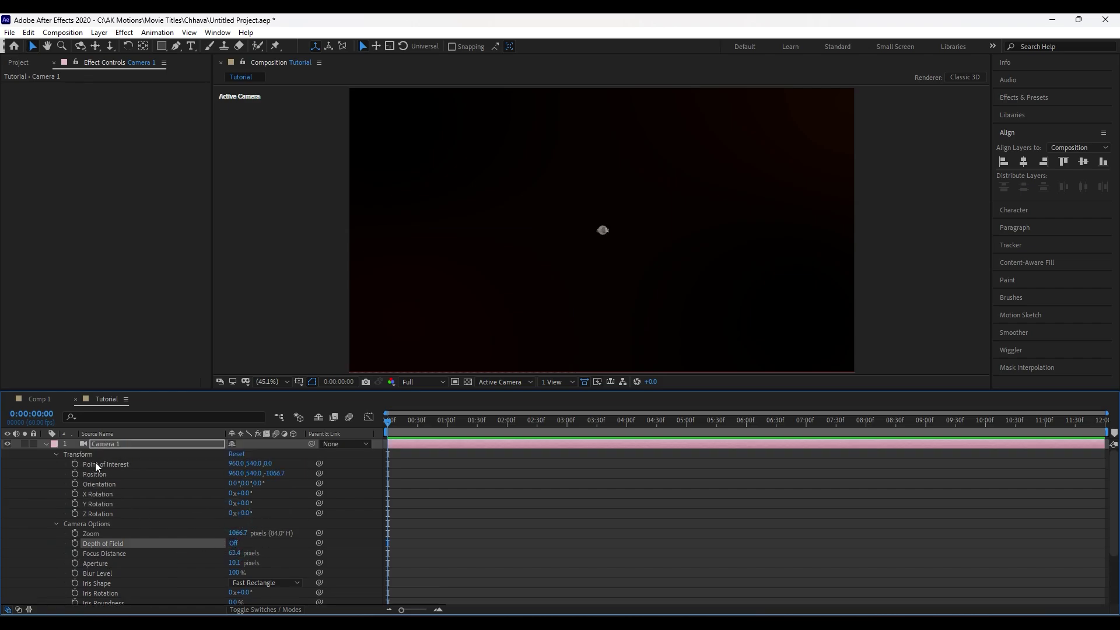
click(45, 445)
Step: In the Sword layer's Element Group 1, set Y Rotation to -66° and Particle Size to 15
click(106, 454)
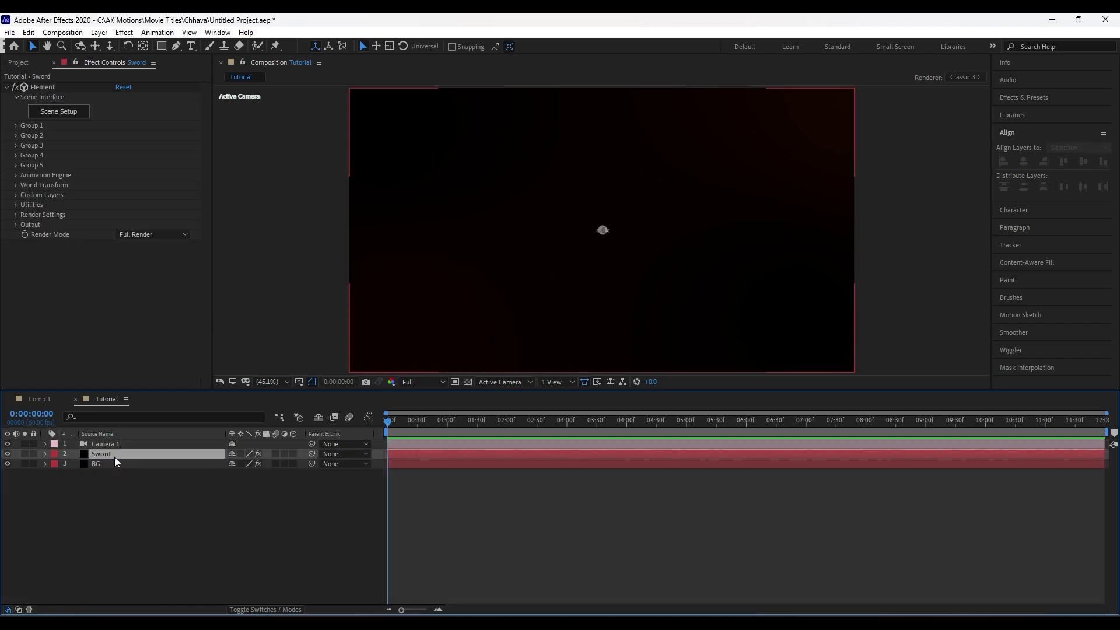
click(17, 125)
click(27, 146)
click(36, 194)
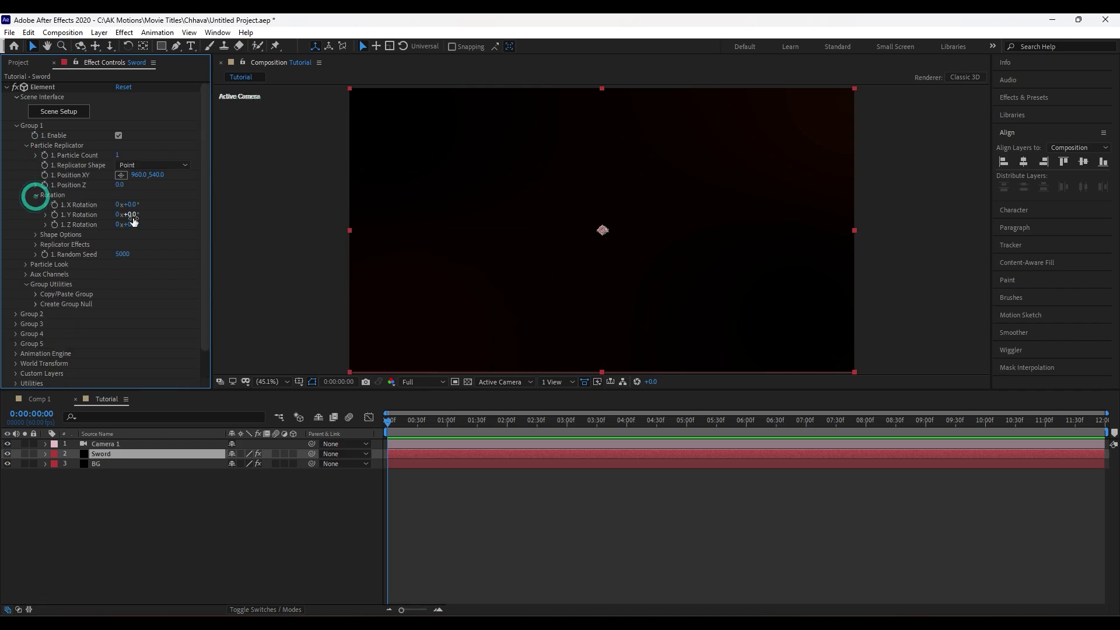
drag(128, 214, 178, 225)
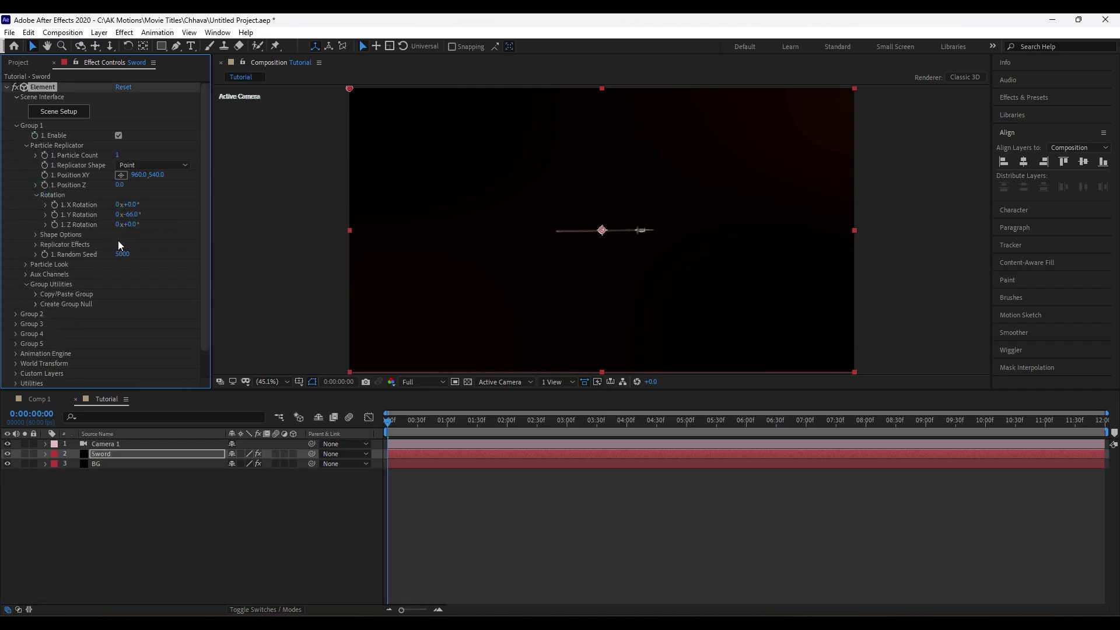
click(26, 265)
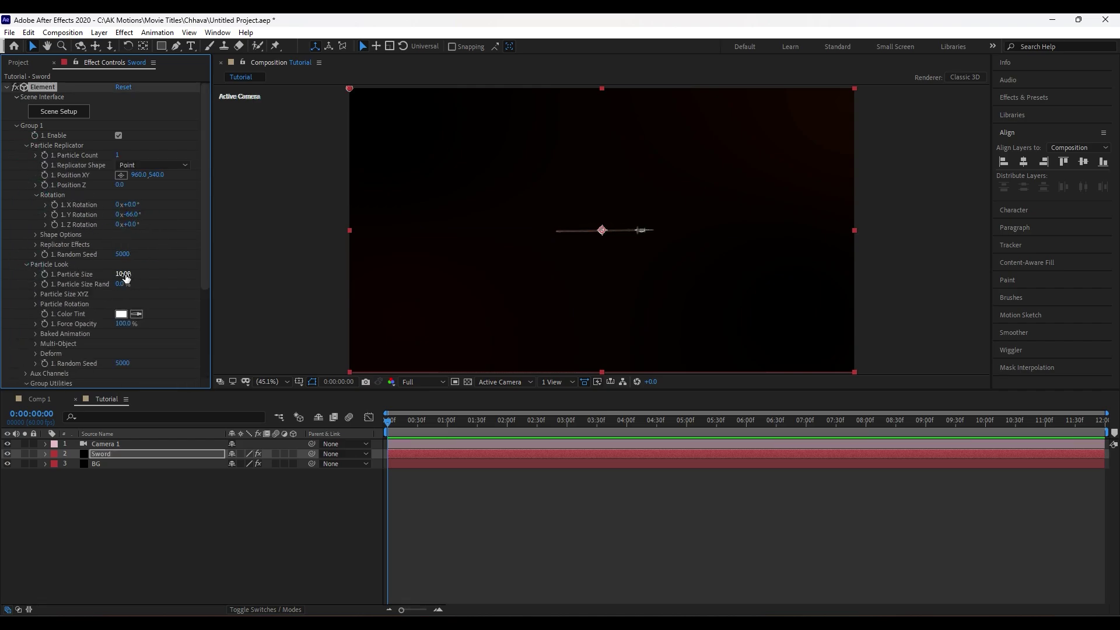
key(Return)
Step: Add a parallel light with a pale cream colour to the Tutorial composition
right_click(160, 510)
click(215, 370)
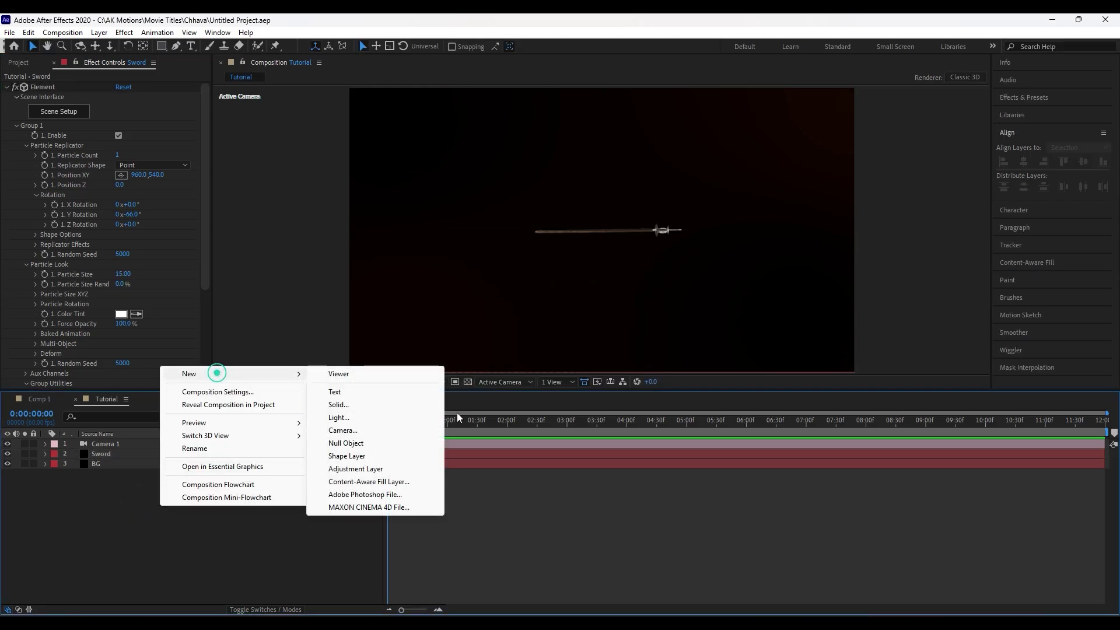
click(469, 419)
drag(422, 154, 555, 149)
click(540, 201)
click(528, 216)
click(526, 225)
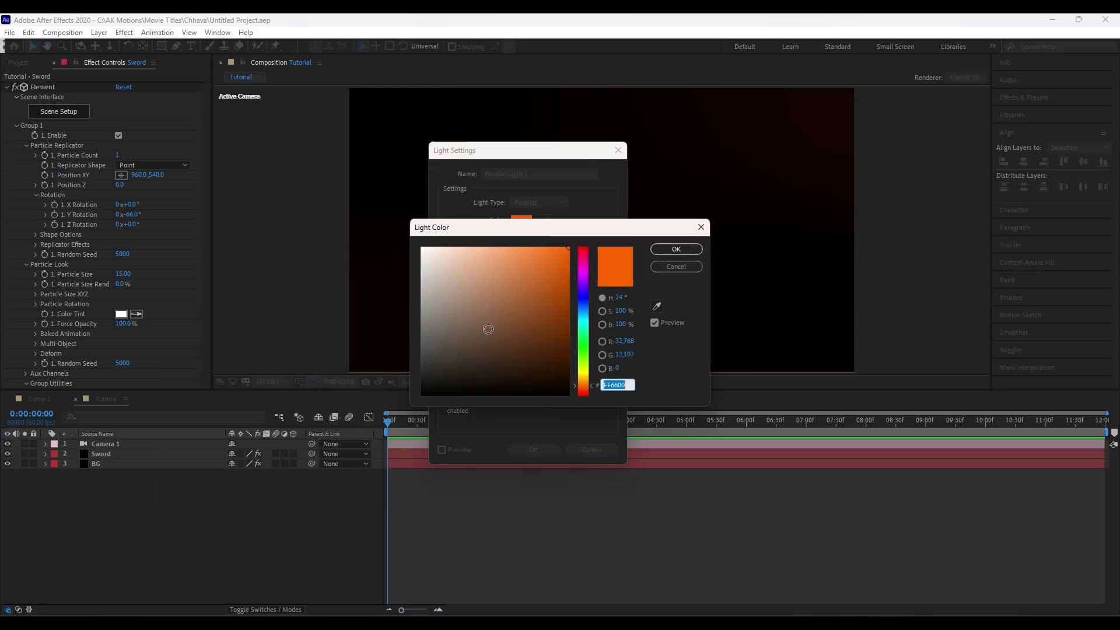
drag(484, 312, 434, 231)
click(697, 250)
click(533, 450)
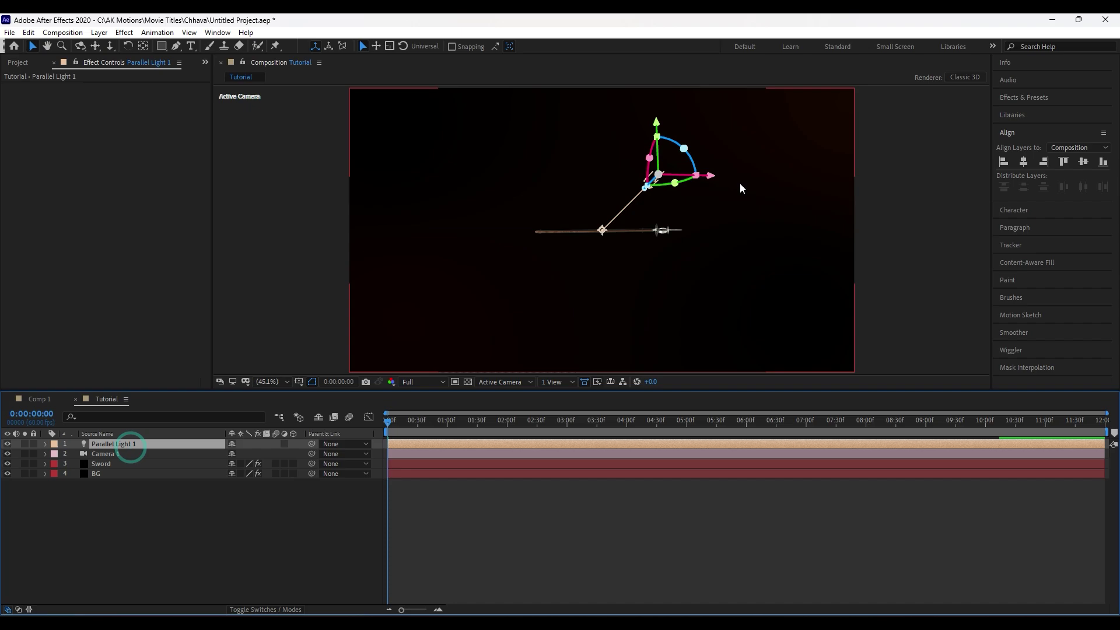
Step: Reposition the parallel light along its axes to change how it lights the sword
drag(743, 187, 820, 186)
drag(916, 133, 908, 95)
drag(709, 208, 692, 322)
click(161, 525)
Step: Dolly Camera 1 in toward the sword
click(111, 454)
click(108, 46)
drag(620, 242, 650, 187)
Step: Set the Sword's Group 1 rotation to X -2°, Y -103° and Z 173°, and save the project
click(205, 465)
drag(133, 205, 114, 219)
key(ctrl+z)
mouse_move(133, 224)
mouse_down()
mouse_move(140, 233)
mouse_move(132, 205)
mouse_move(132, 225)
mouse_up()
click(209, 514)
key(ctrl+s)
Step: Dolly, pan and orbit the camera so the scabbard runs diagonally across the frame in close-up, with its ring near the upper-right edge
click(115, 463)
key(1)
drag(574, 275, 588, 175)
key(3)
key(2)
drag(612, 224, 360, 230)
drag(590, 284, 893, 274)
click(257, 508)
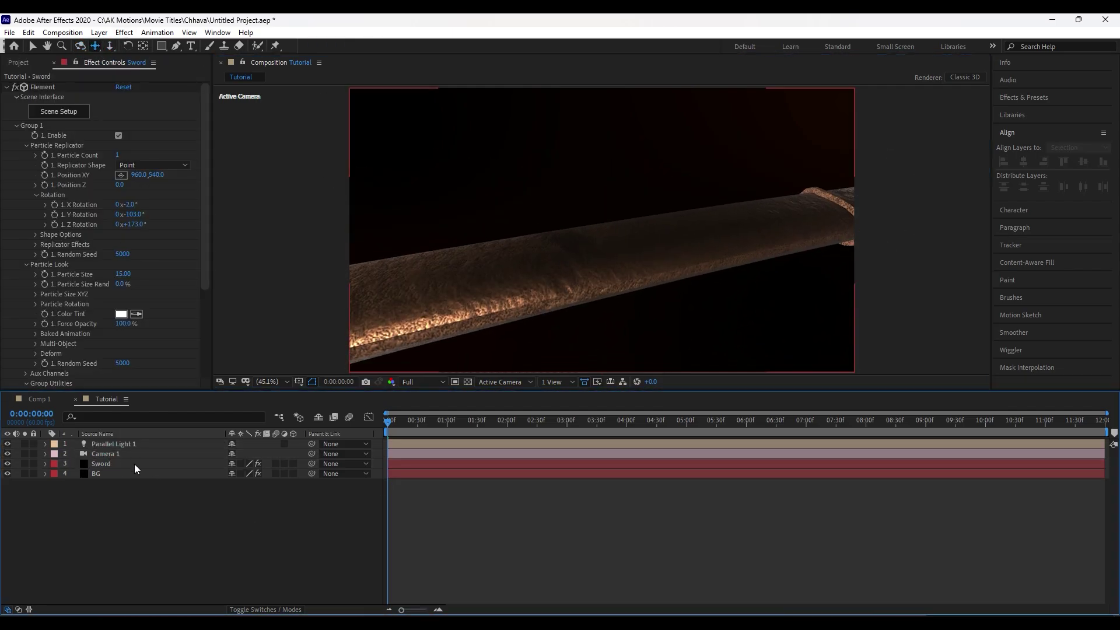
click(110, 464)
drag(575, 245, 575, 274)
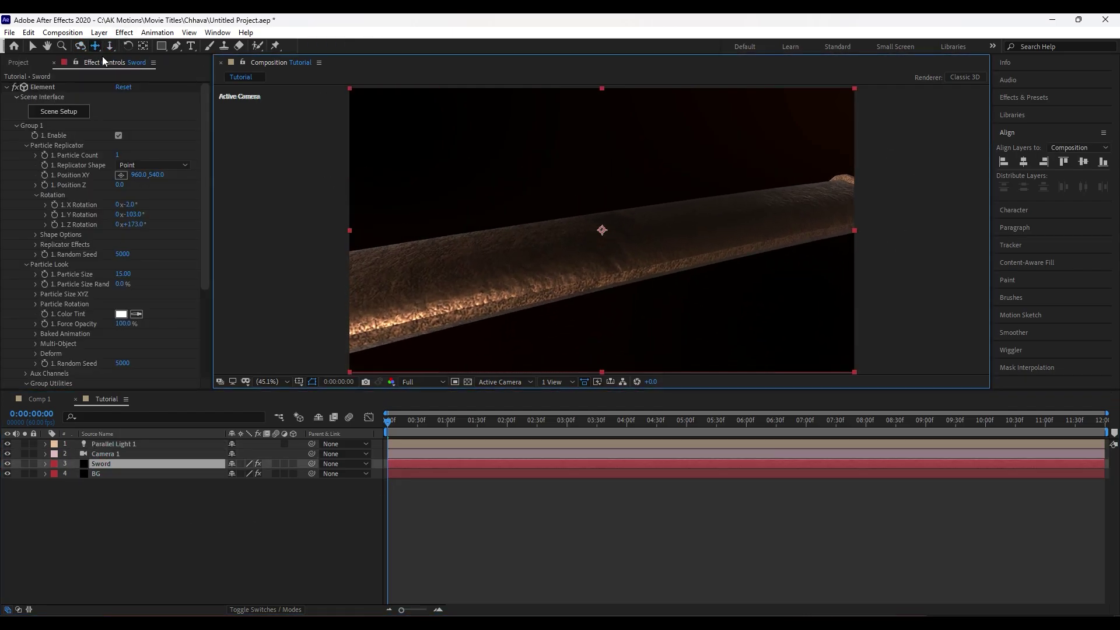
click(81, 46)
mouse_move(525, 234)
mouse_down()
mouse_move(453, 187)
mouse_move(514, 230)
mouse_up()
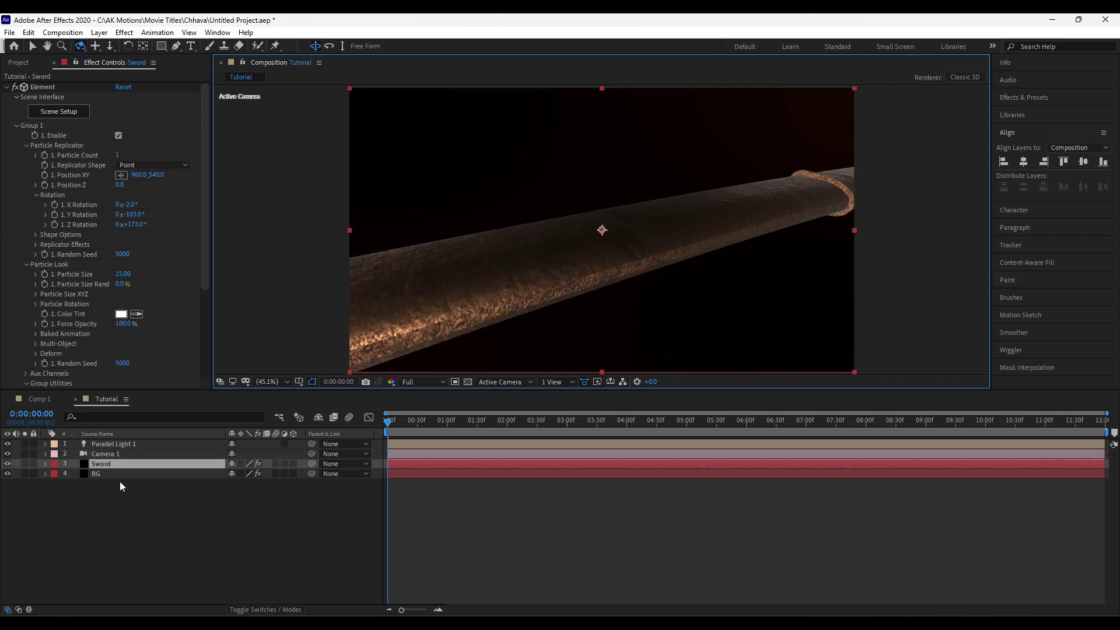
right_click(134, 385)
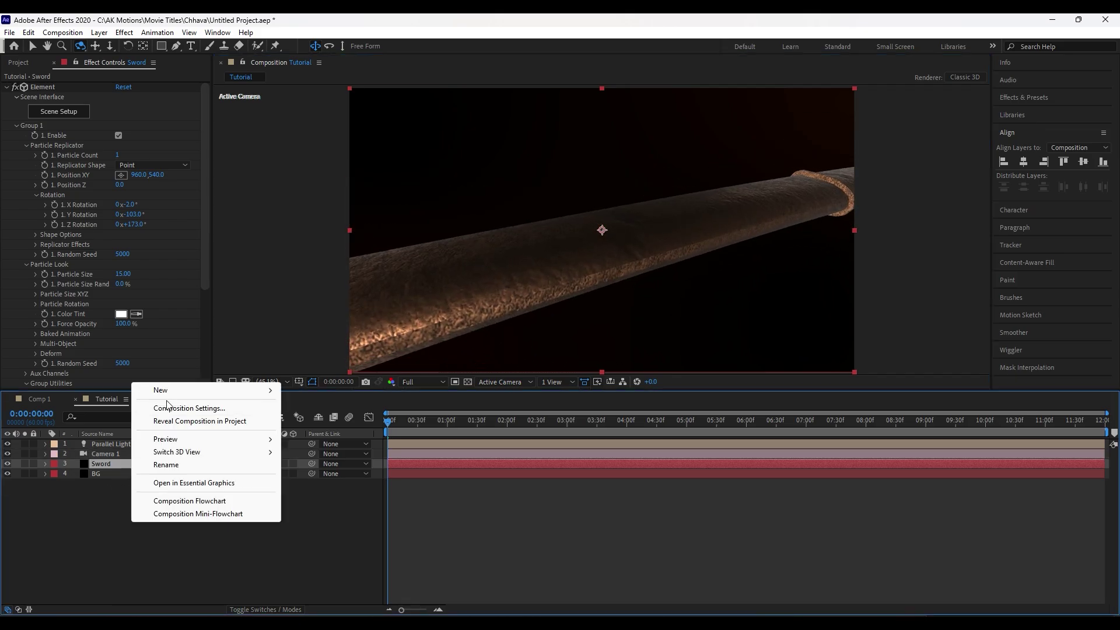
click(163, 391)
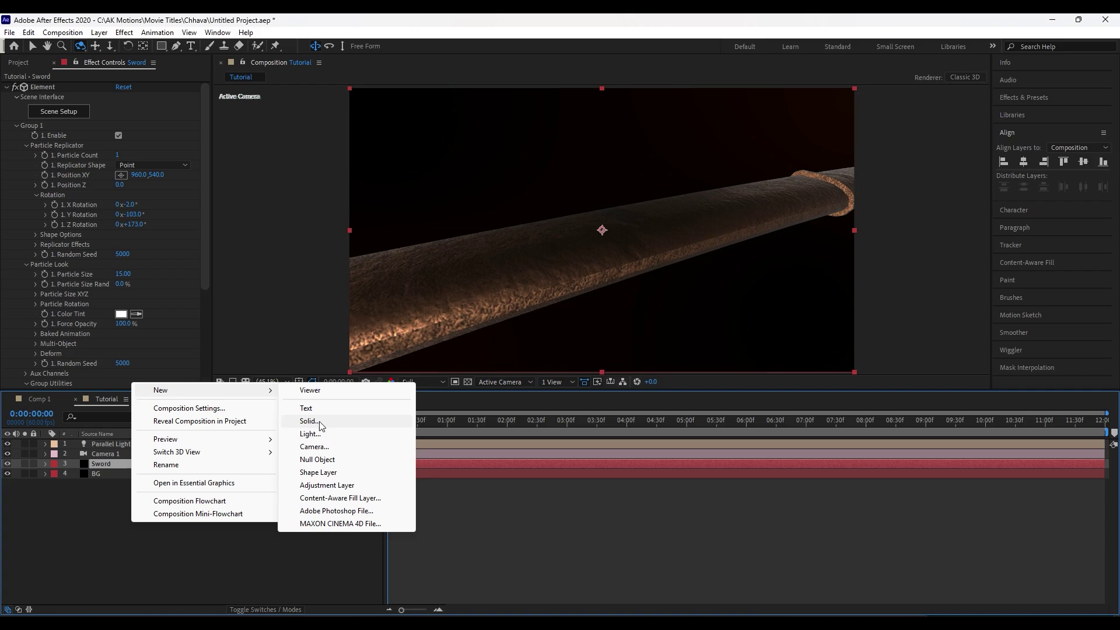
click(321, 425)
click(649, 422)
Step: Add an orange point light at 176% intensity and move Camera 1 to the top of the layer stack
right_click(153, 395)
click(197, 403)
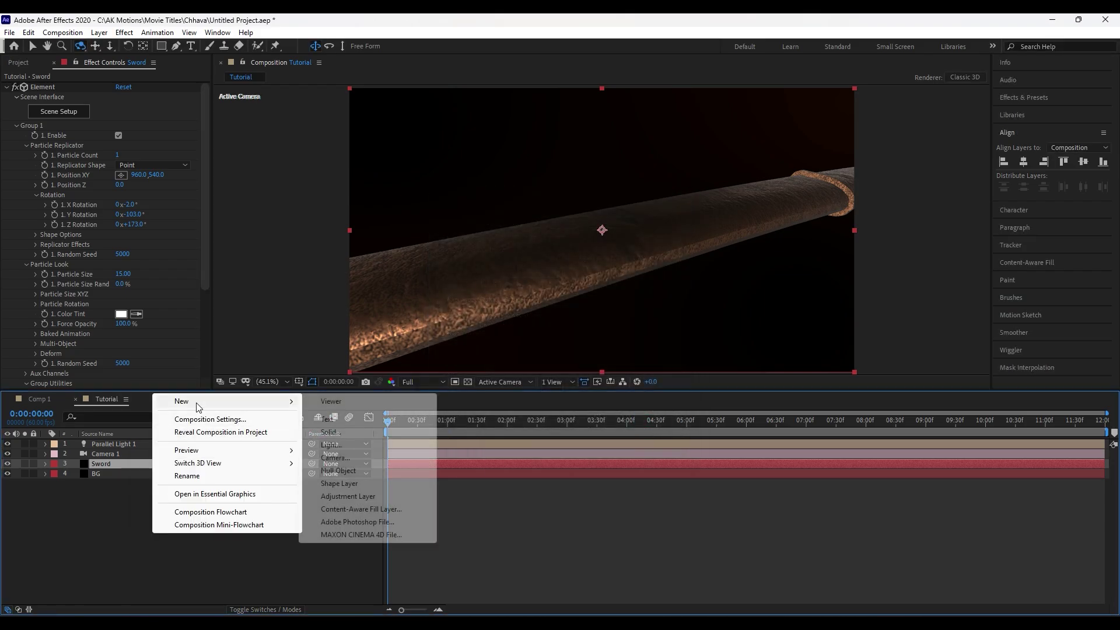
click(373, 446)
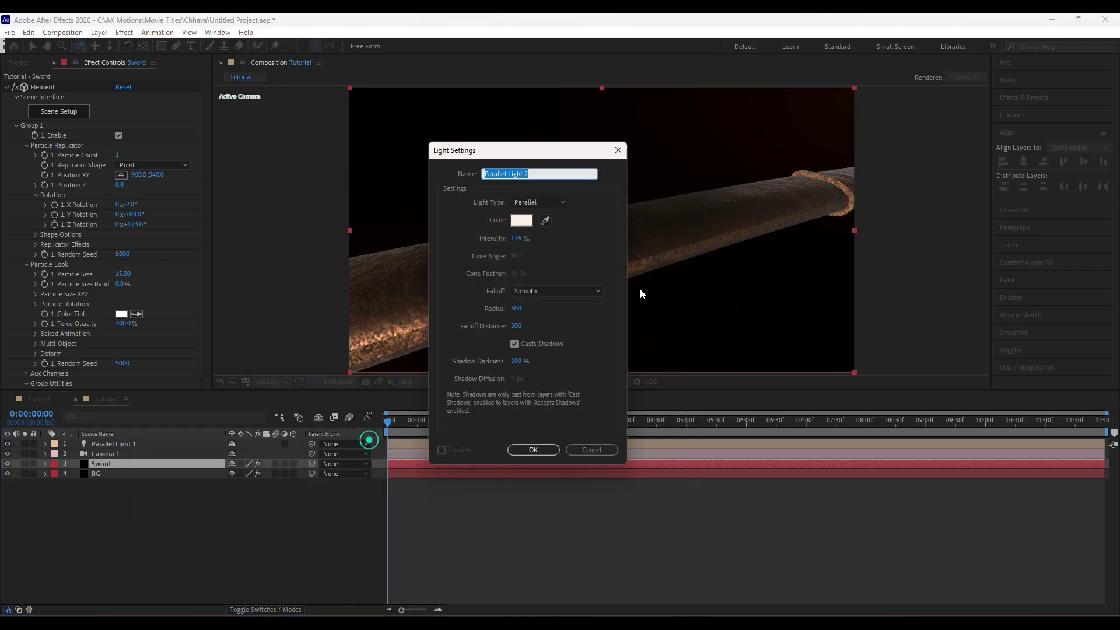
click(538, 202)
click(541, 240)
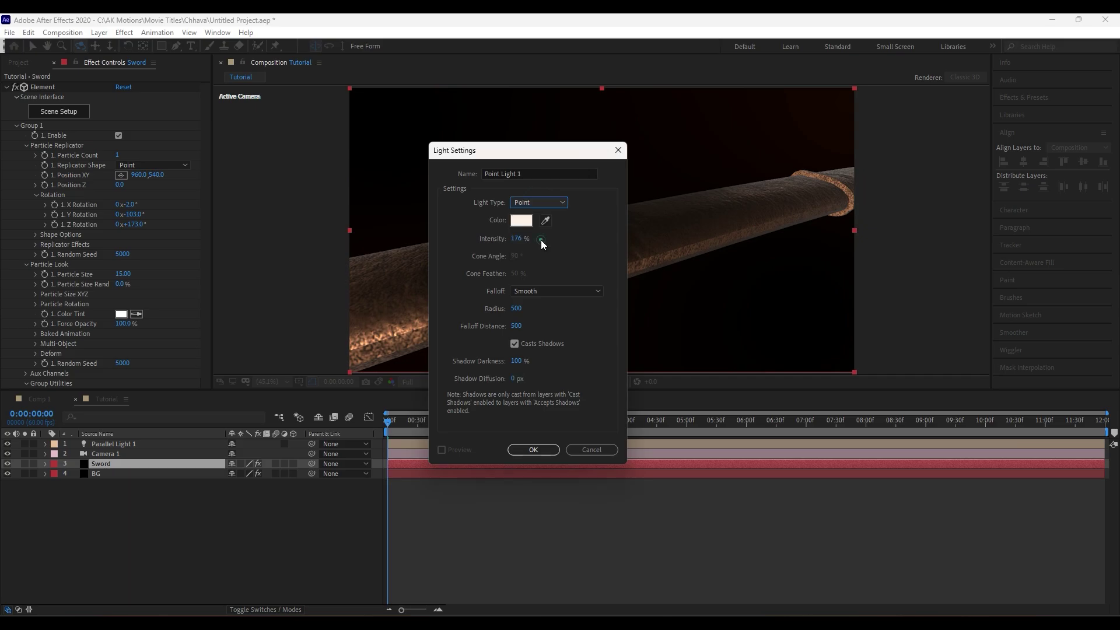
click(520, 220)
key(Return)
key(Return)
drag(116, 455, 115, 443)
Step: Adjust Point Light 1's position so its orange glow falls on the far part of the scabbard near the ring
click(116, 464)
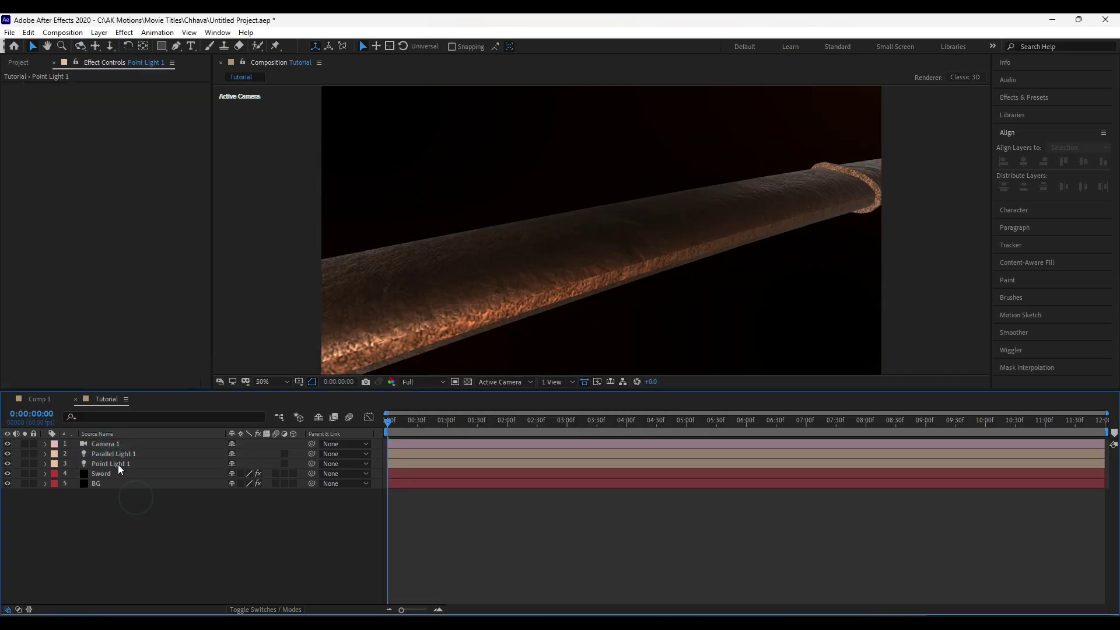
click(117, 464)
key(p)
drag(233, 474, 300, 475)
click(208, 537)
key(u)
Step: Add a second point light with a yellow colour (FFDE00) at 176% intensity
right_click(138, 511)
click(179, 382)
click(317, 423)
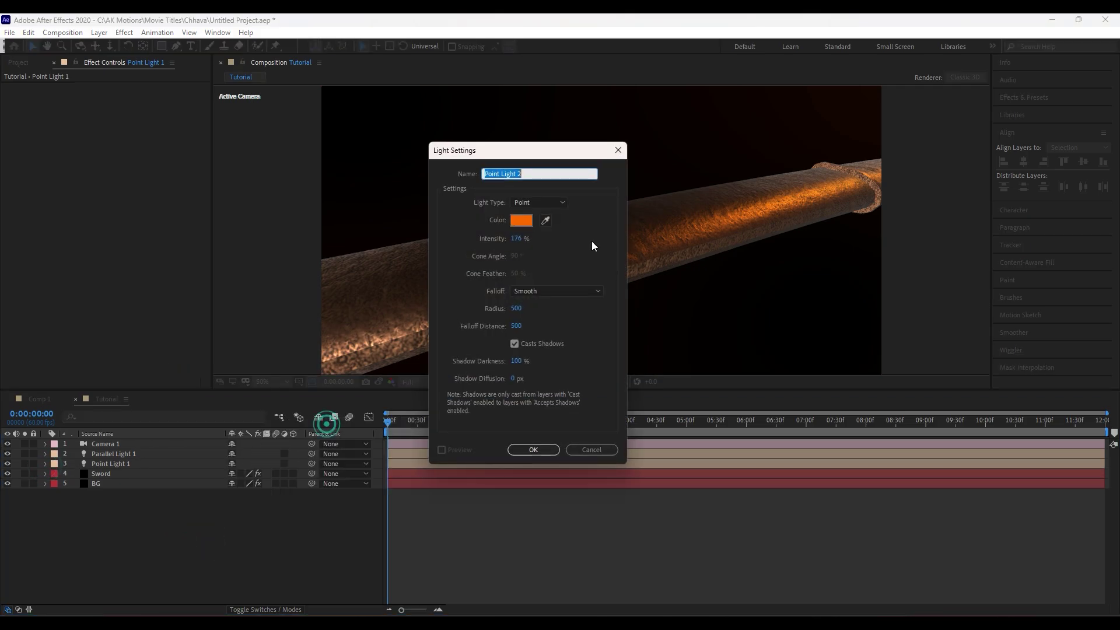
click(523, 220)
click(673, 251)
click(531, 448)
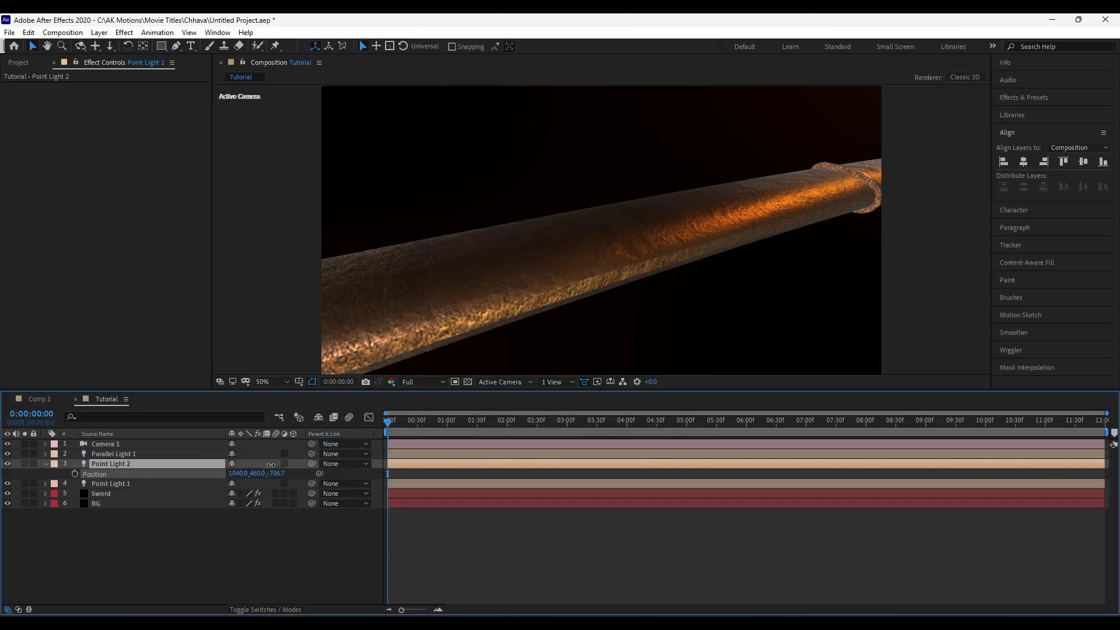
Step: Position Point Light 2 at 1000, 4110, -426.7 and change its colour to orange
click(134, 474)
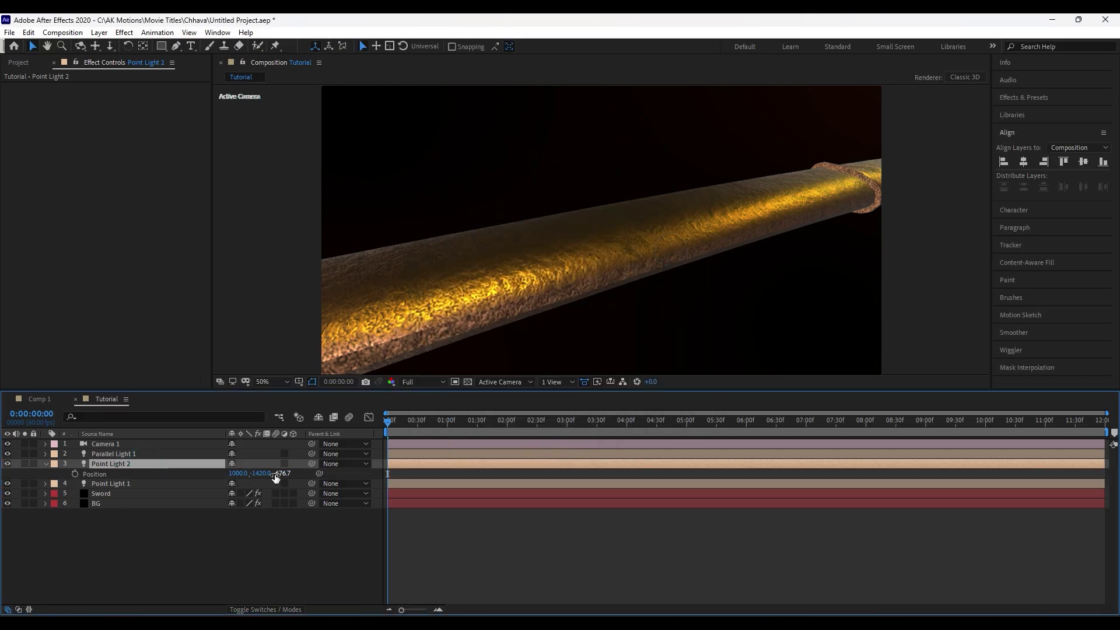
drag(260, 474, 283, 472)
click(521, 220)
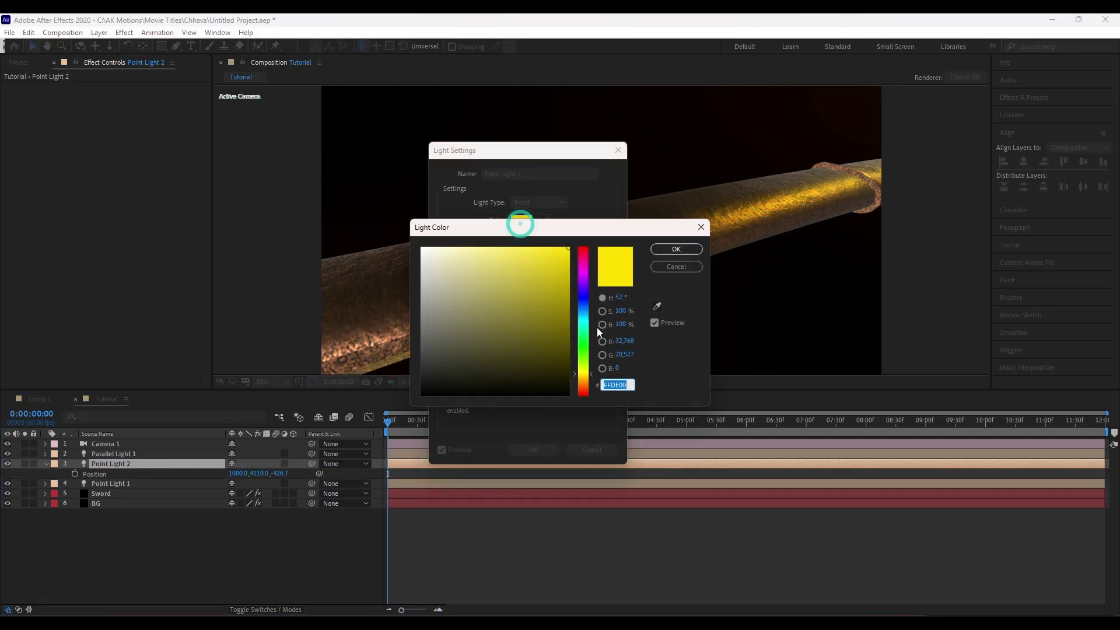
click(583, 387)
click(677, 250)
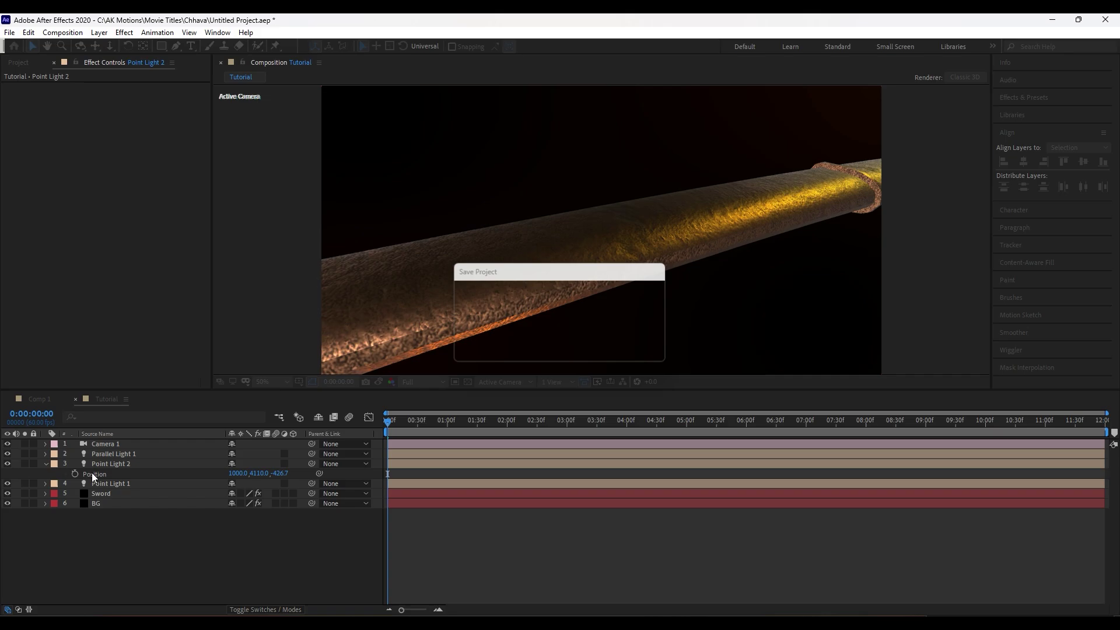
Step: In the Sword layer's Element render settings, enable shadows and set the shadow map size to 4096
click(101, 483)
scroll(17, 175, down, 5)
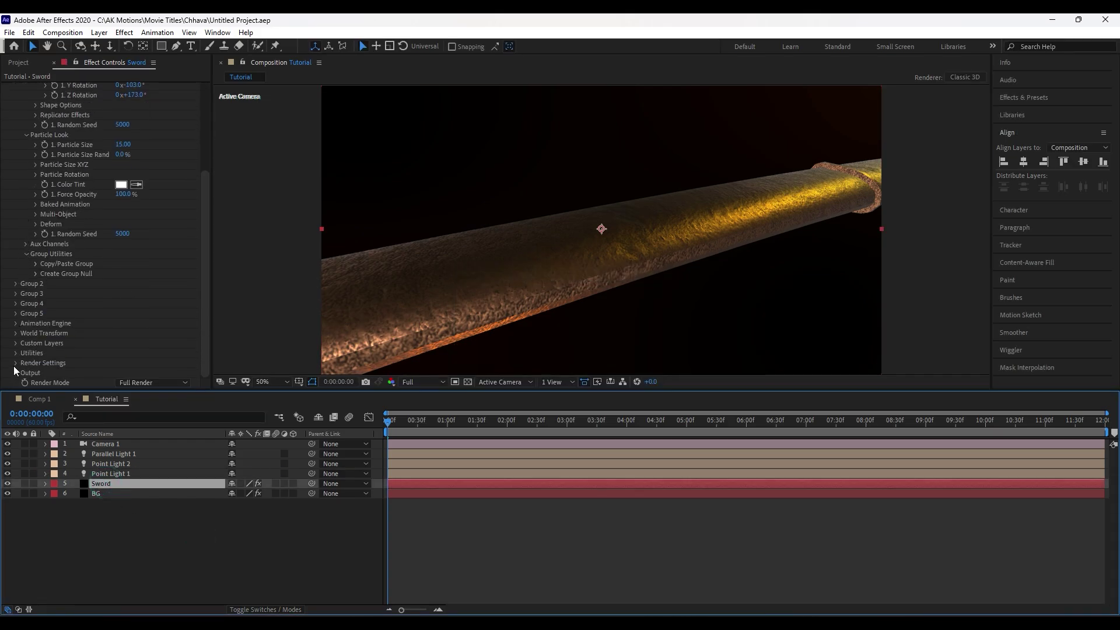
click(15, 363)
scroll(24, 315, down, 5)
click(25, 254)
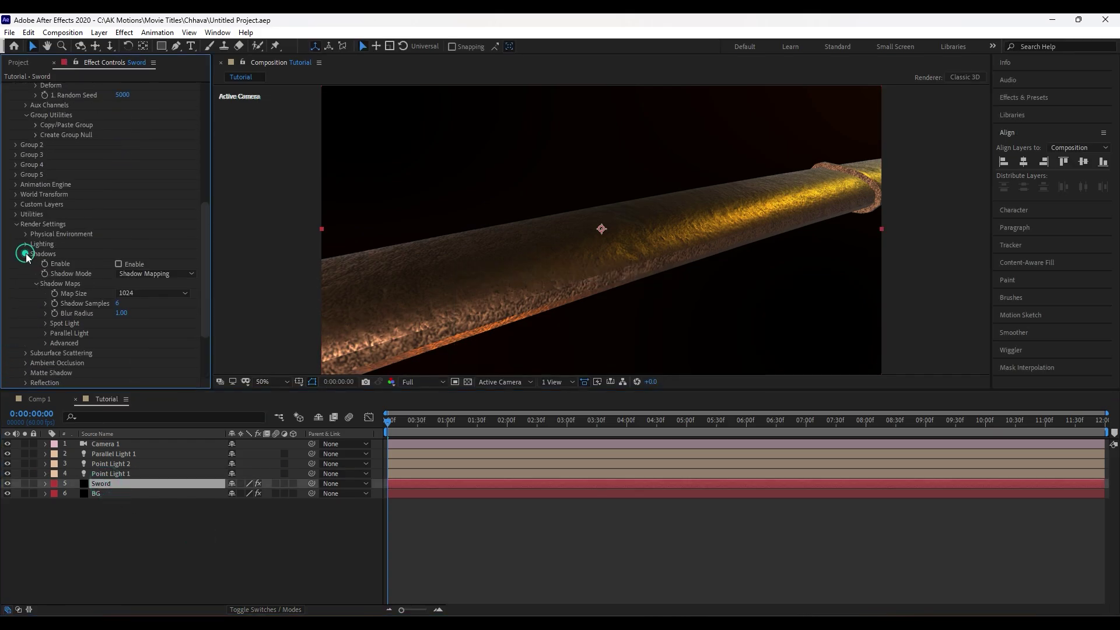
click(117, 264)
click(137, 292)
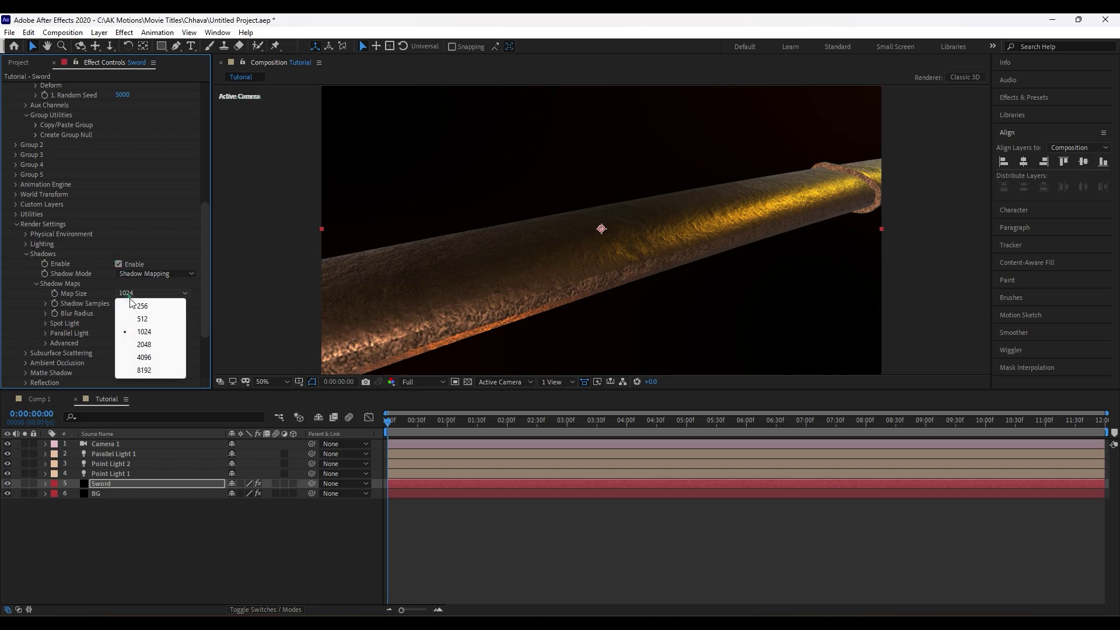
click(142, 354)
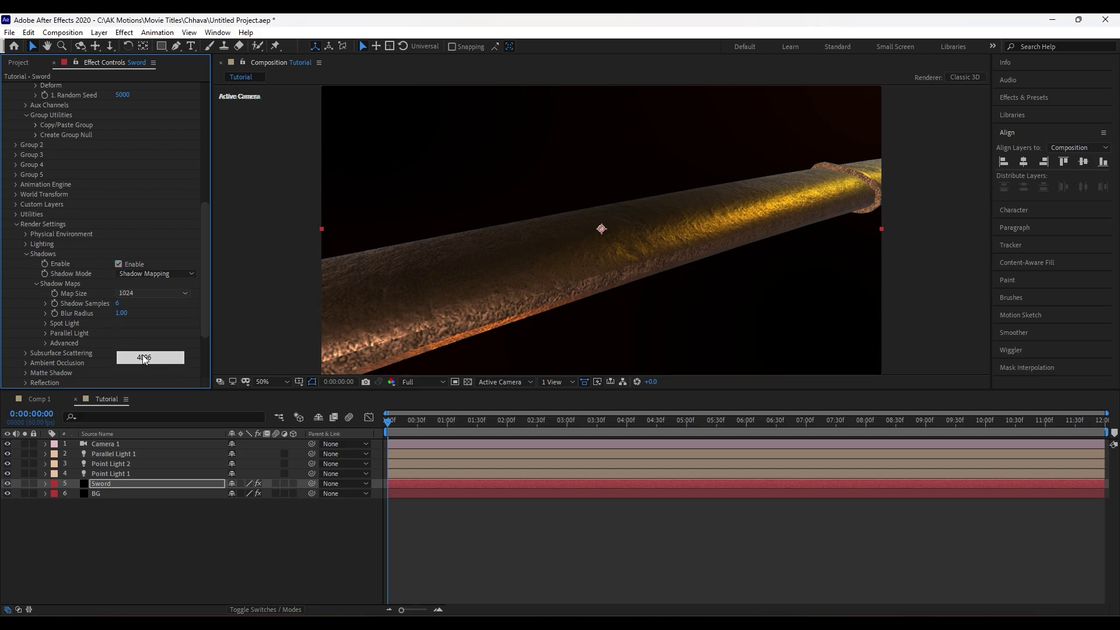
click(25, 254)
Step: Enable ambient occlusion for the sword with 16 SSAO samples, an SSAO intensity of 4.3 and the High quality preset
click(25, 274)
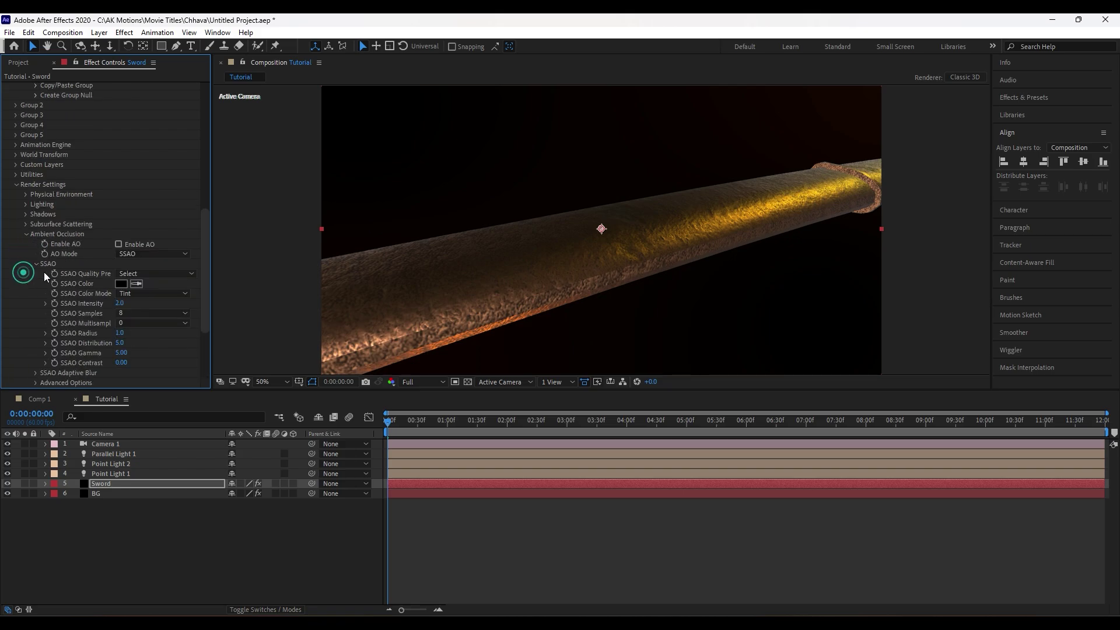
click(119, 244)
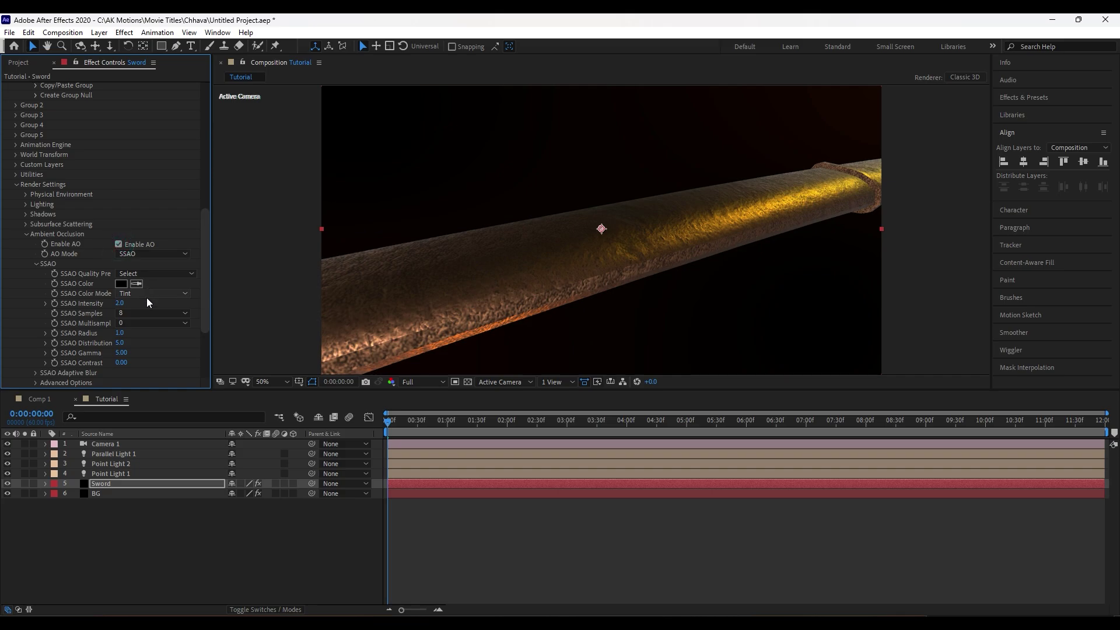
click(134, 313)
click(142, 339)
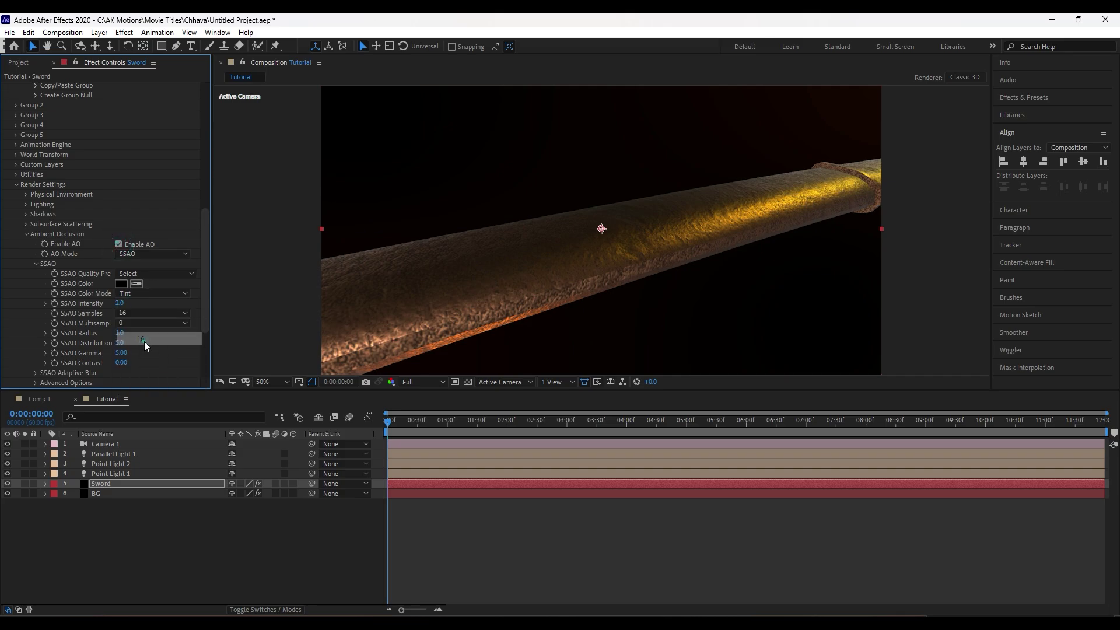
drag(124, 304, 134, 304)
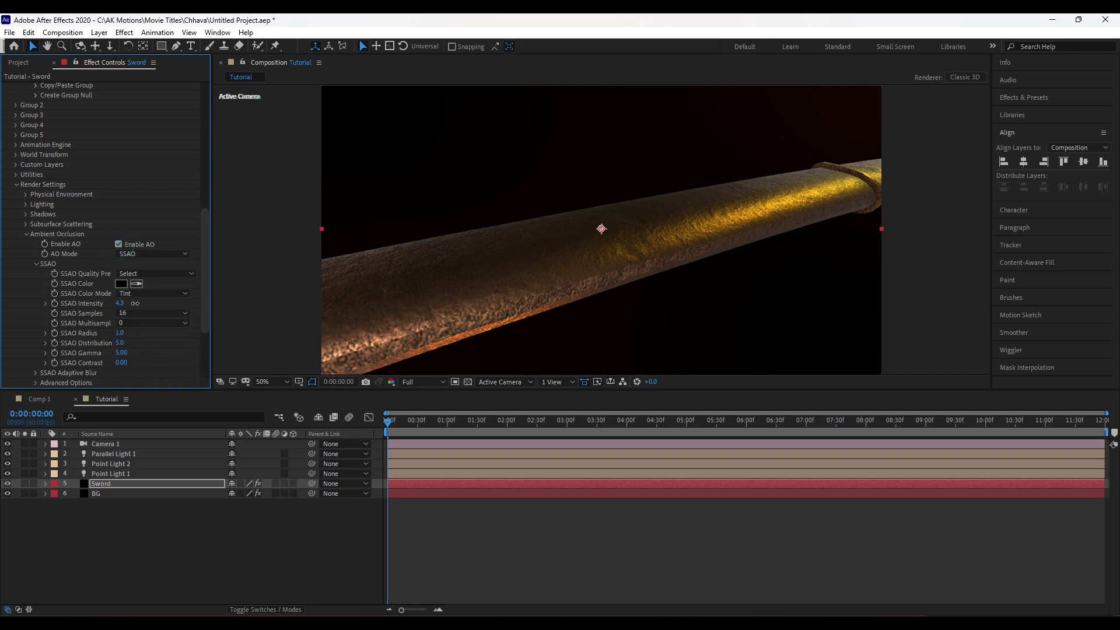
click(156, 274)
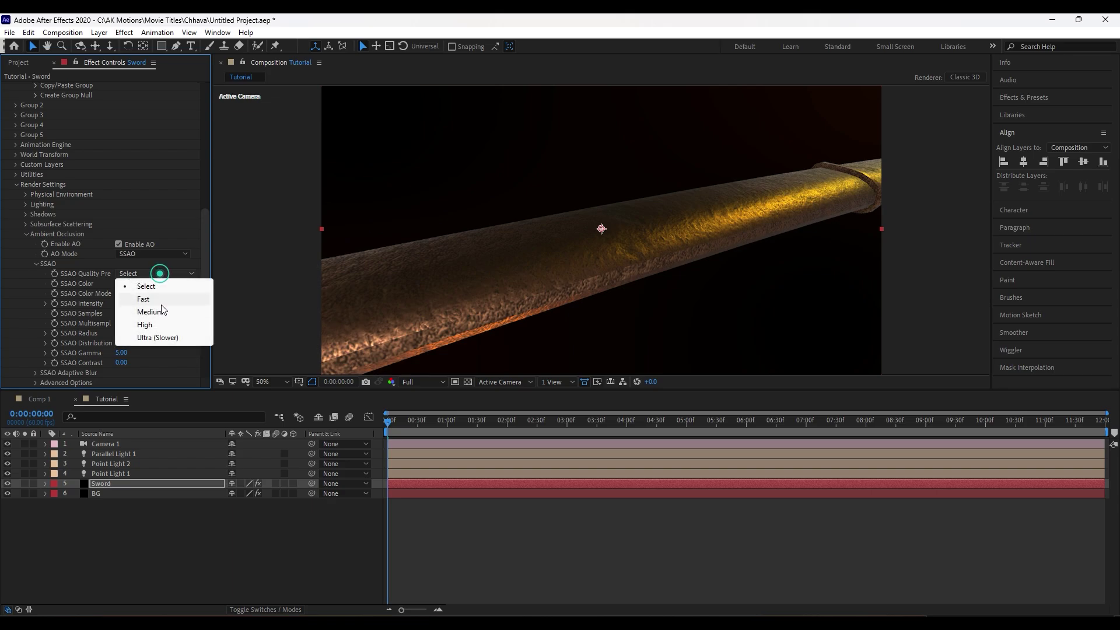
click(160, 323)
click(23, 236)
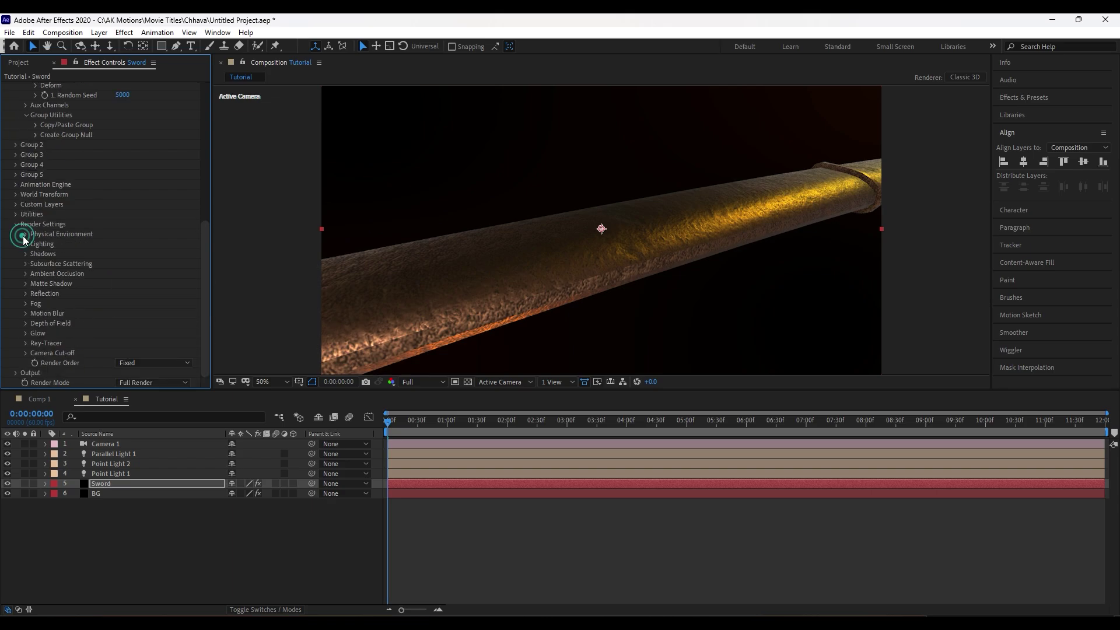
Step: Add the Dramatic lighting preset in Element's render settings and save the project
click(26, 244)
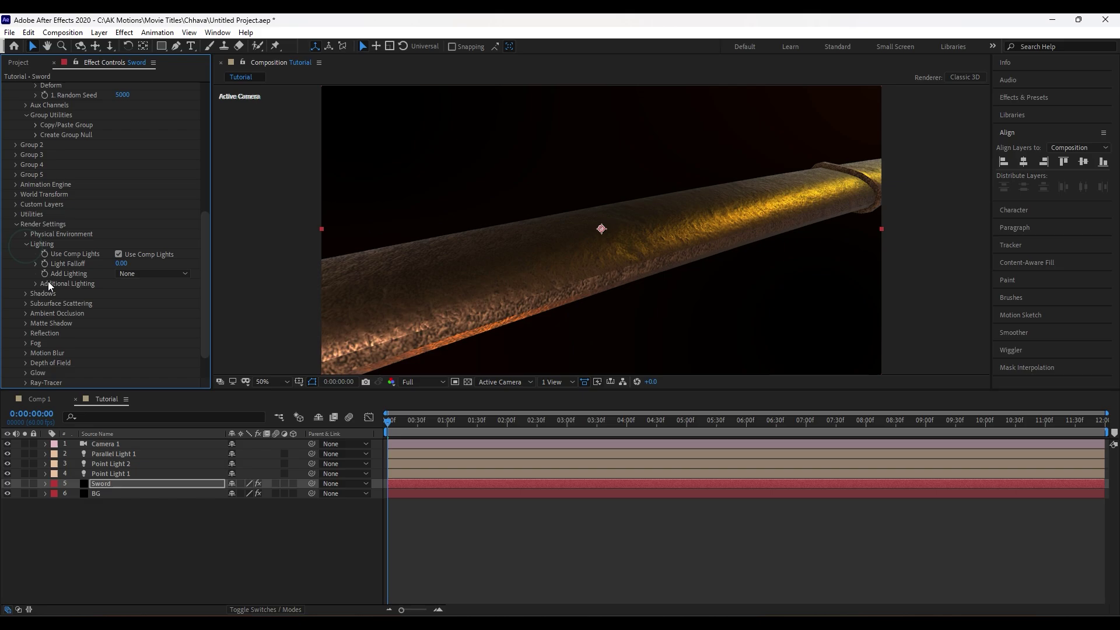
click(153, 274)
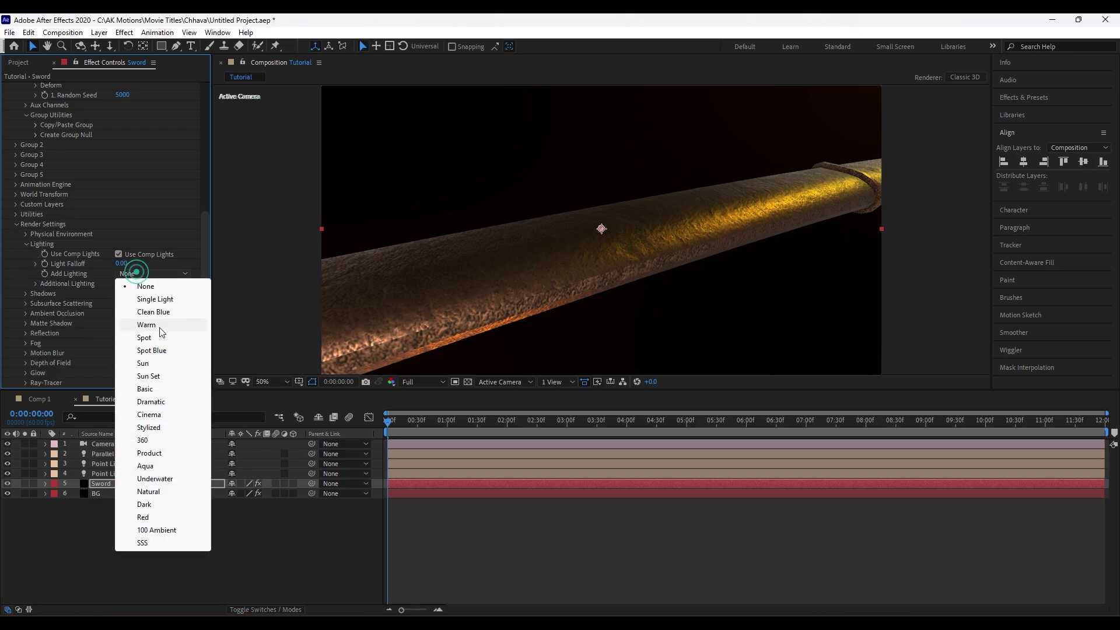
click(163, 402)
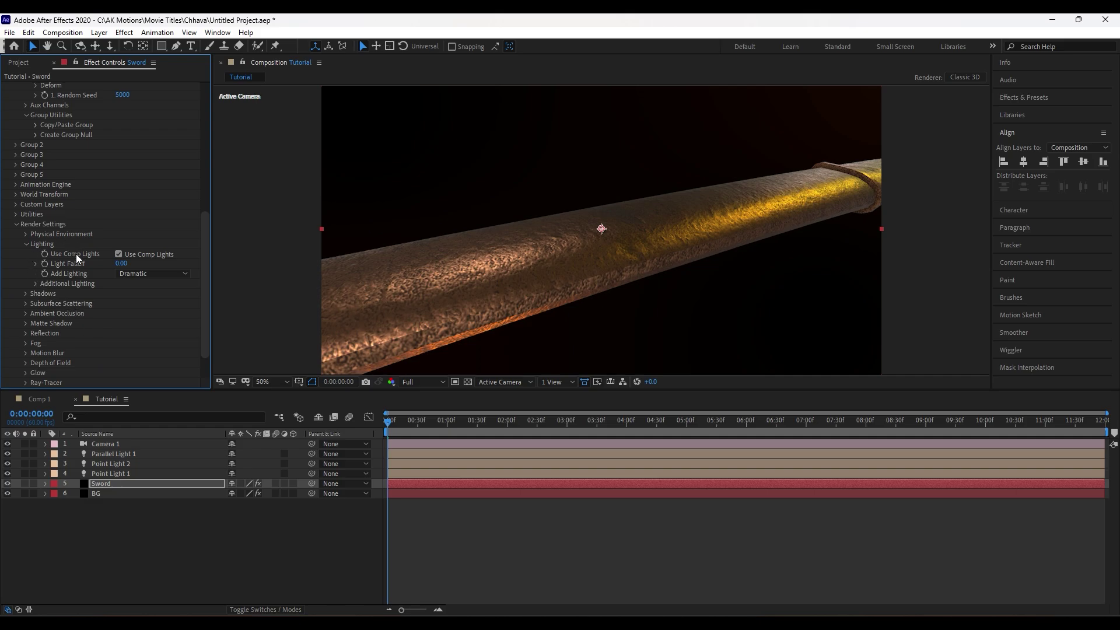
click(17, 226)
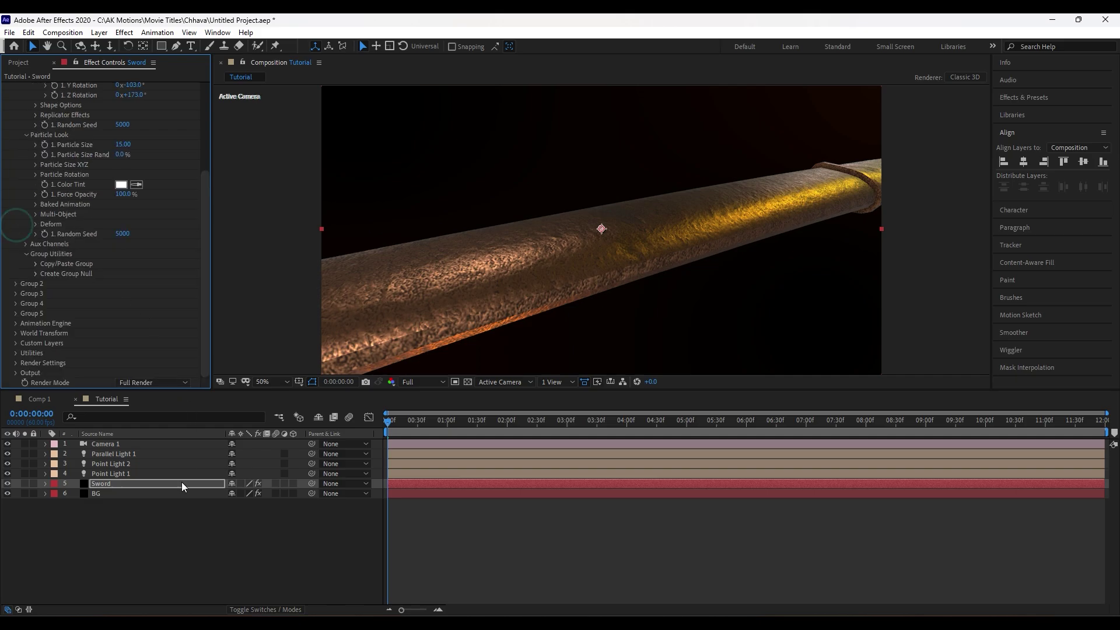
key(ctrl+s)
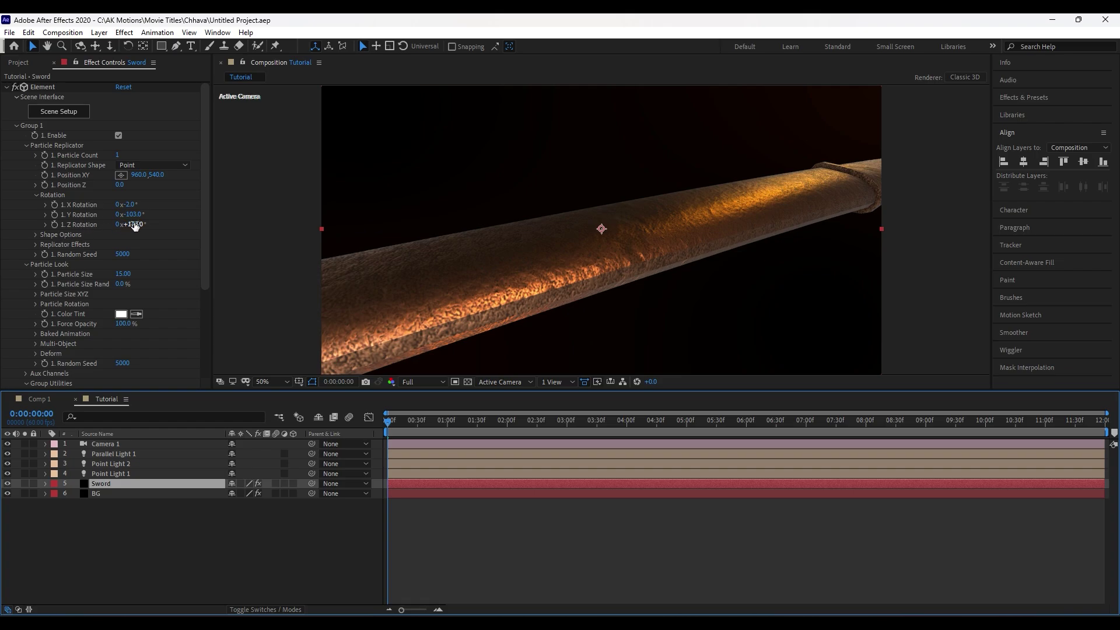
Step: Keyframe the Sword's Group 1 Position XY, Y Rotation and Z Rotation at 0 seconds, reveal the keyframes, and go to 3 seconds
click(45, 176)
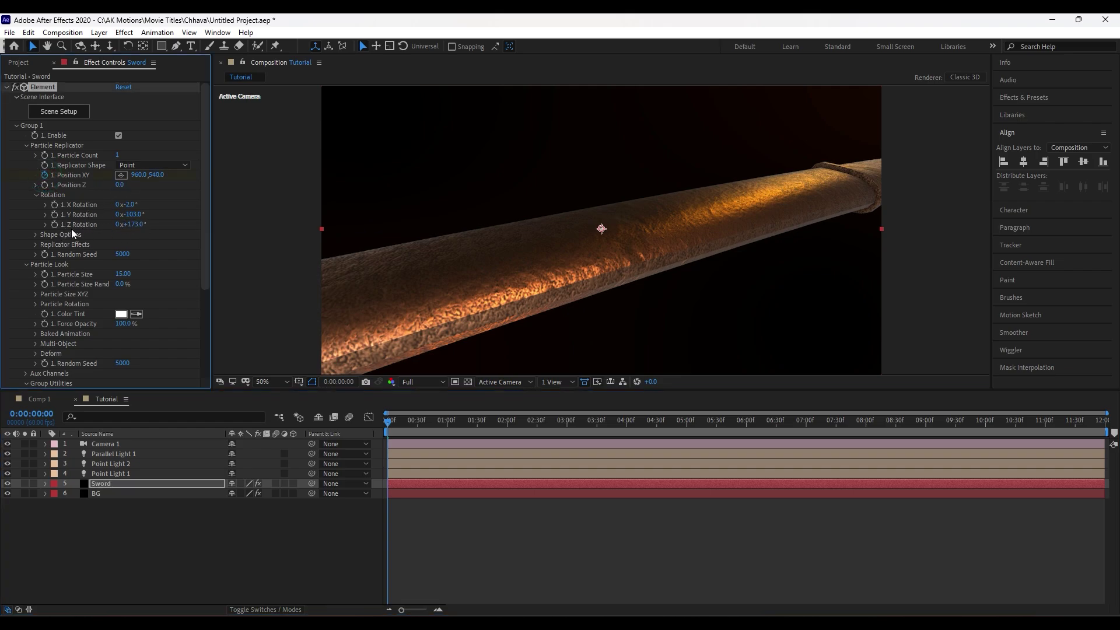
click(137, 485)
key(u)
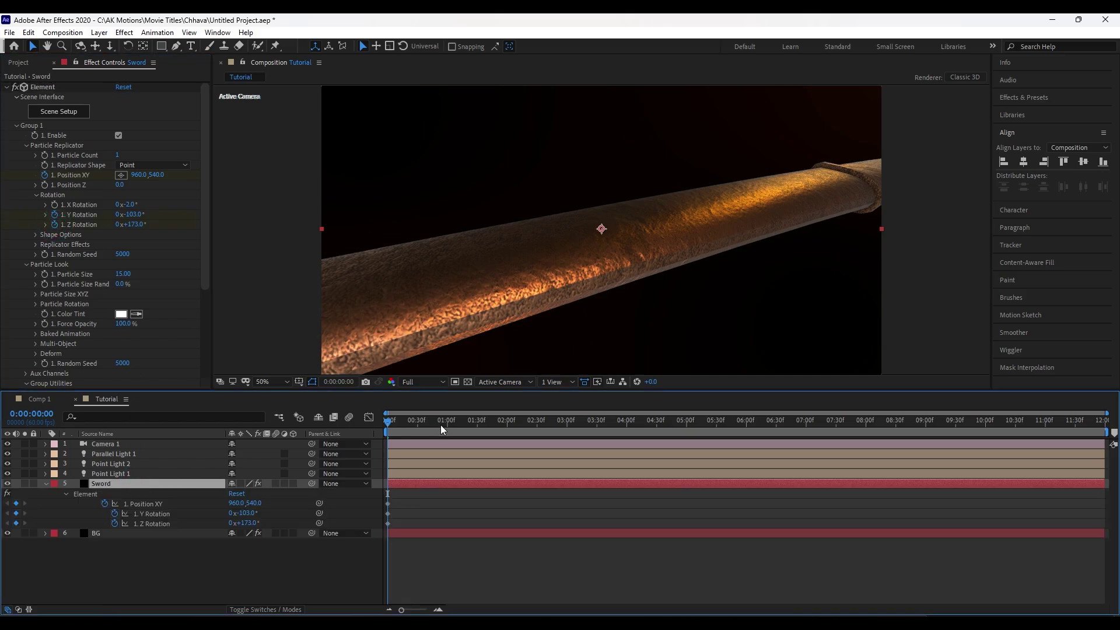
click(568, 429)
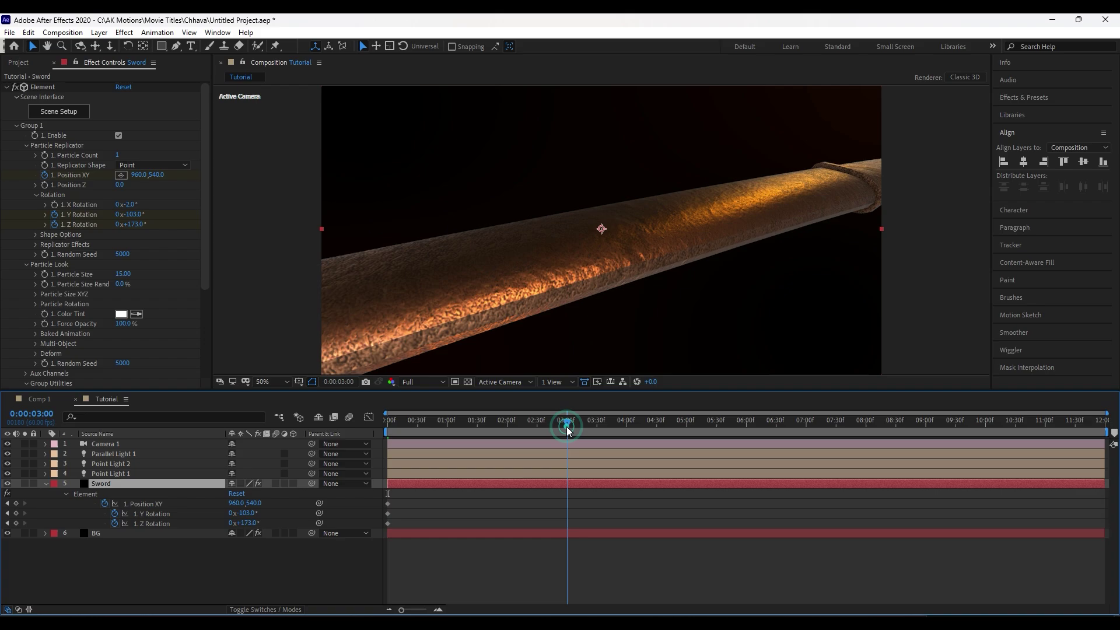
Step: At 3 seconds, set the Sword's Group 1 Position XY to 863, 552, Y Rotation to -107° and Z Rotation to 171°
drag(602, 229, 573, 233)
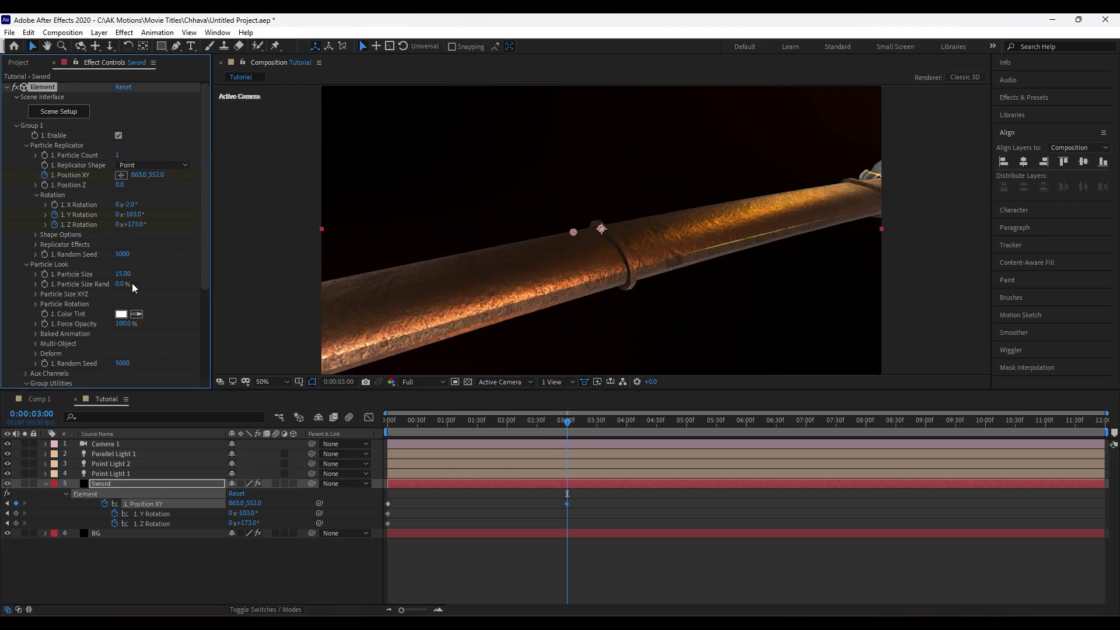
drag(133, 228, 134, 215)
Step: At 0 seconds, set the Sword's Group 1 Position XY to 1045, 540 and undo the trial rotation changes
drag(566, 421, 285, 435)
mouse_move(138, 174)
mouse_down()
mouse_move(188, 175)
mouse_move(158, 175)
mouse_up()
drag(137, 224, 142, 216)
key(ctrl+z)
key(ctrl+z)
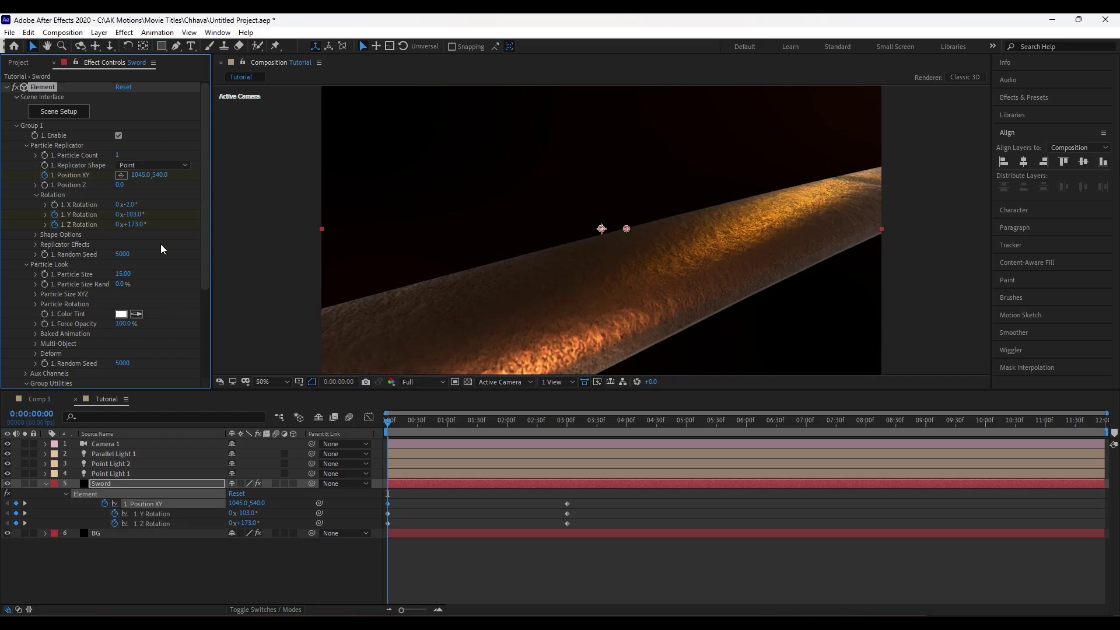
click(303, 564)
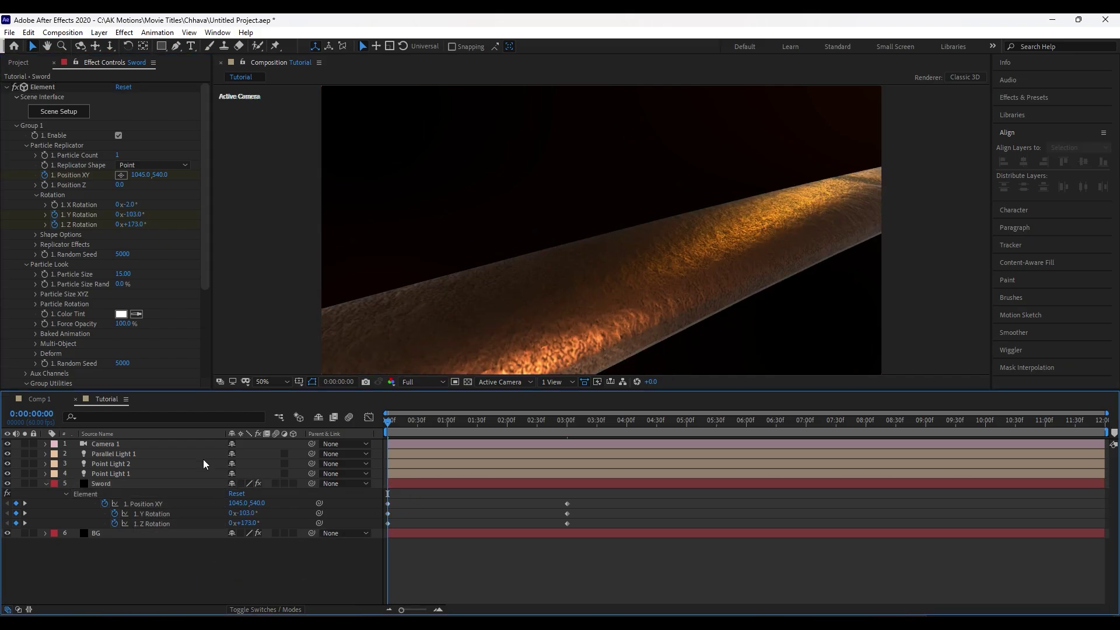
Step: Keyframe Camera 1's Point of Interest and Position at 0 seconds and show only its keyframed properties
click(138, 446)
click(45, 445)
click(75, 463)
click(75, 474)
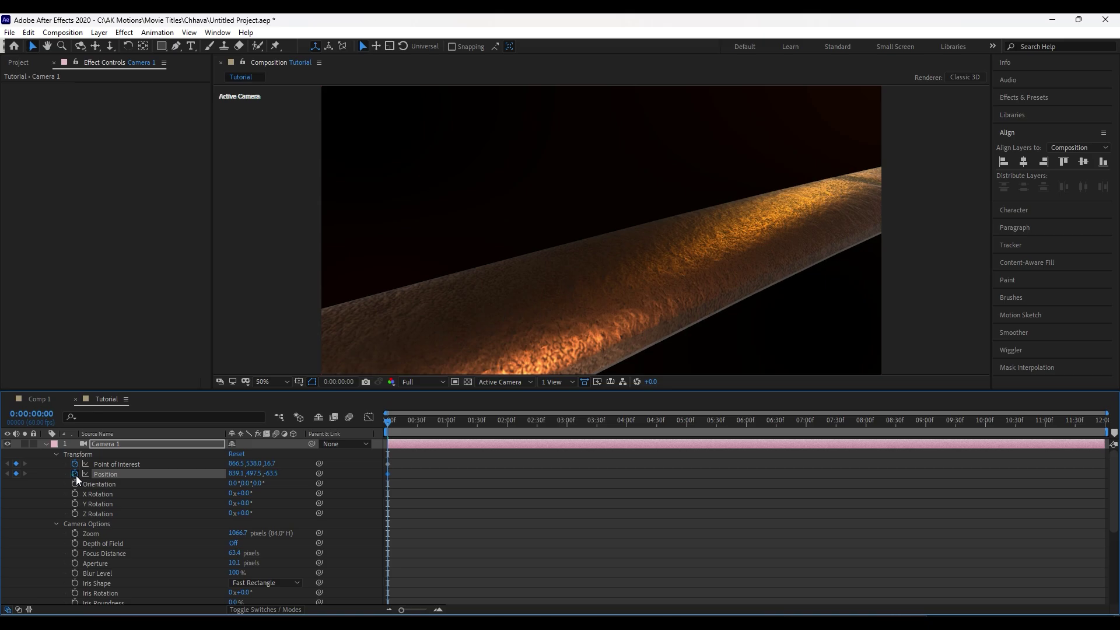
click(124, 443)
key(u)
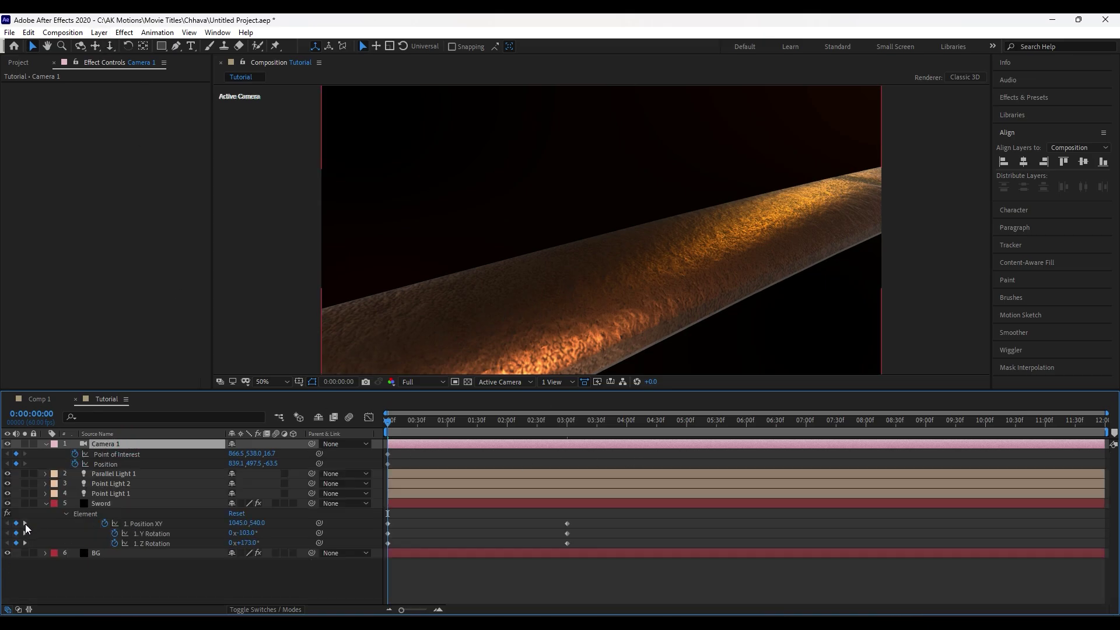
Step: At 3 seconds, pan, dolly and orbit Camera 1 to position about 976, 495, -35 so the sword hilt comes into frame
click(24, 523)
key(2)
drag(748, 242, 635, 261)
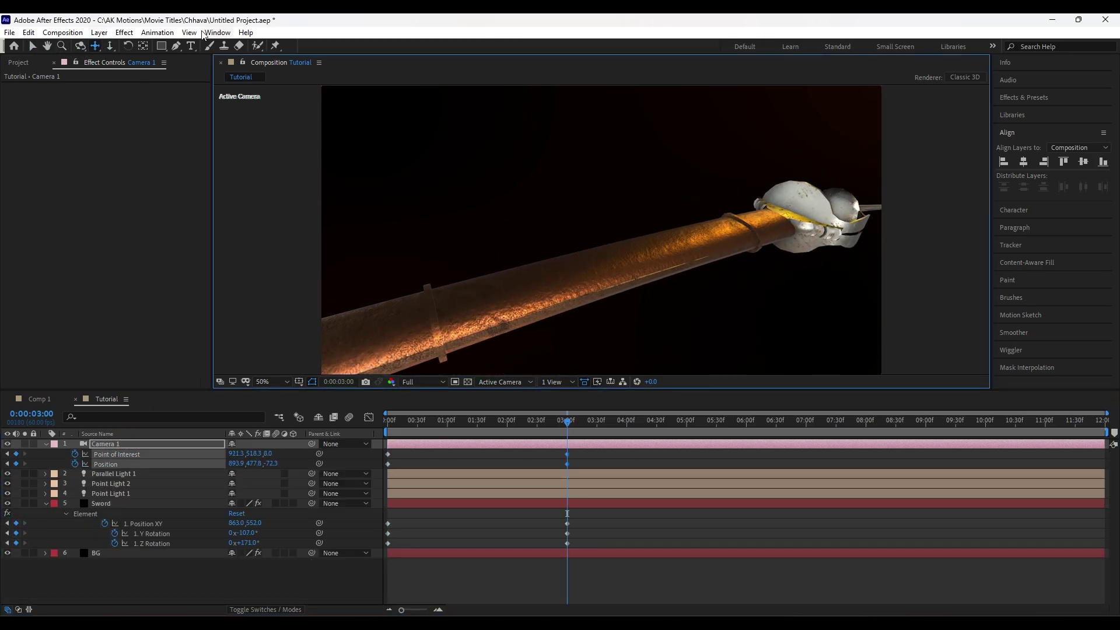
click(110, 46)
drag(850, 222, 850, 160)
key(2)
drag(776, 270, 601, 230)
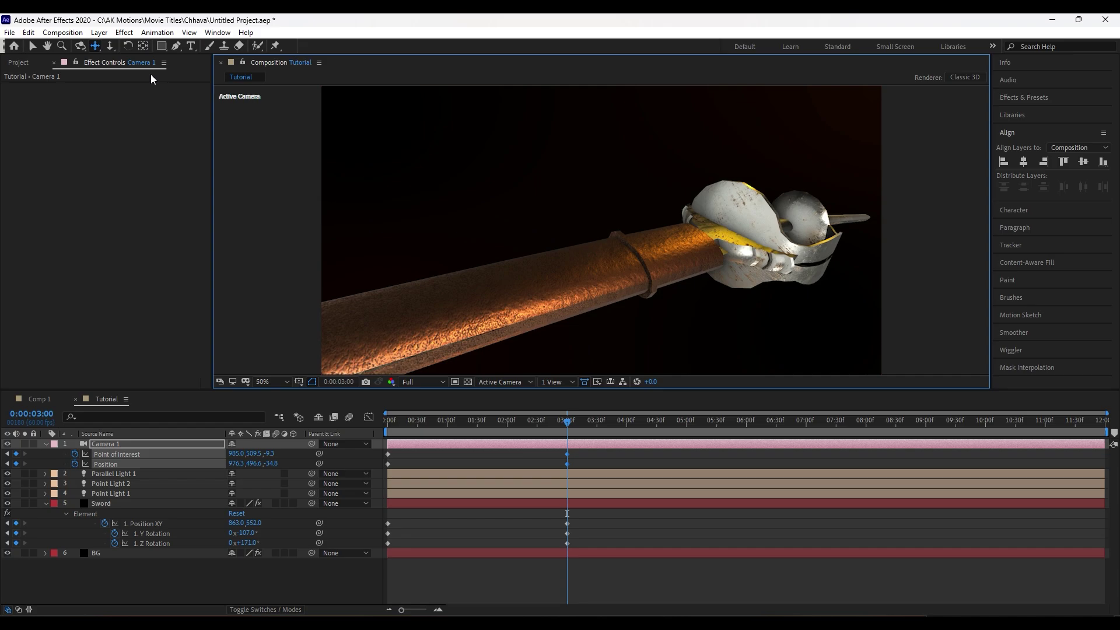
click(81, 46)
key(2)
drag(711, 253, 644, 244)
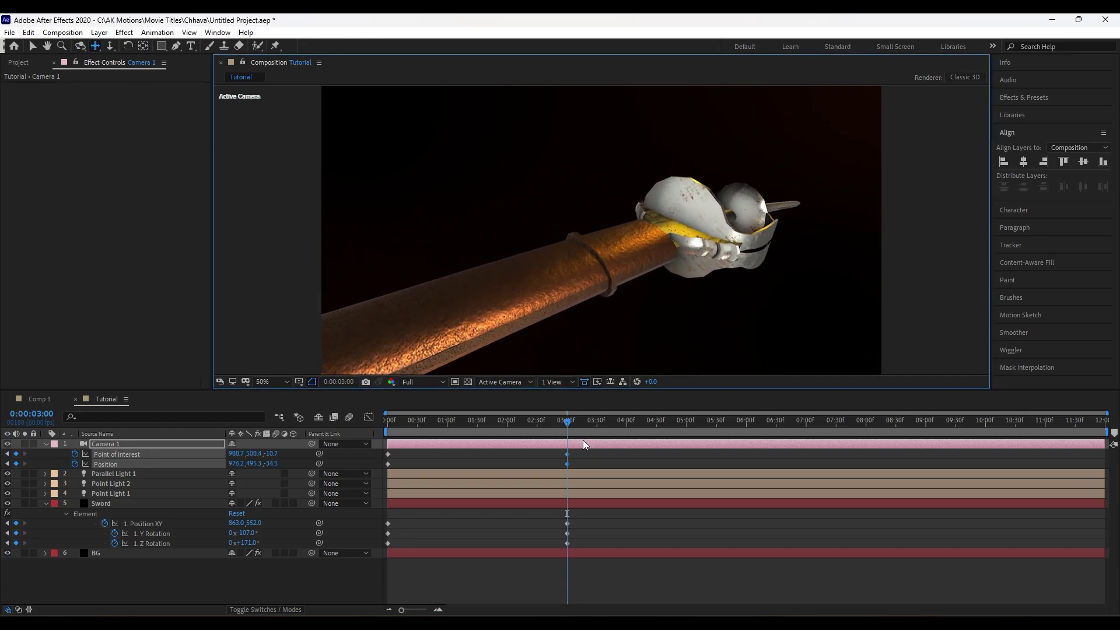
Step: At 0 seconds, orbit and pan Camera 1 slightly to reframe the close-up of the scabbard
drag(567, 422, 388, 422)
click(81, 46)
drag(589, 257, 529, 278)
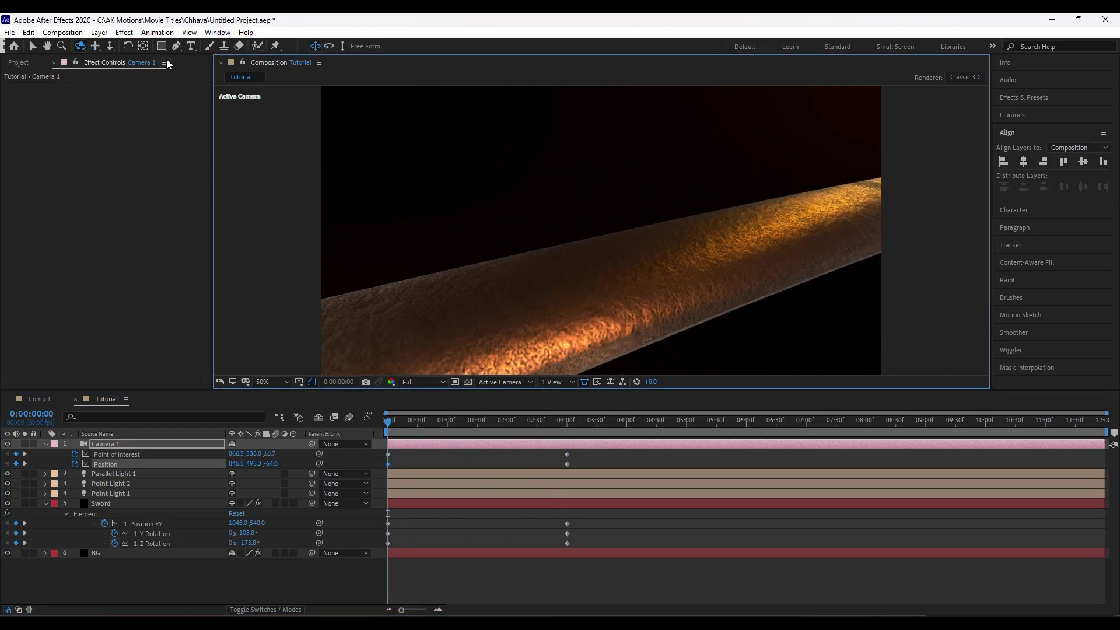
click(96, 46)
drag(512, 202, 555, 181)
Step: At 3 seconds, nudge Camera 1 to position about 988, 491, -39 and scrub through the move
drag(389, 421, 595, 458)
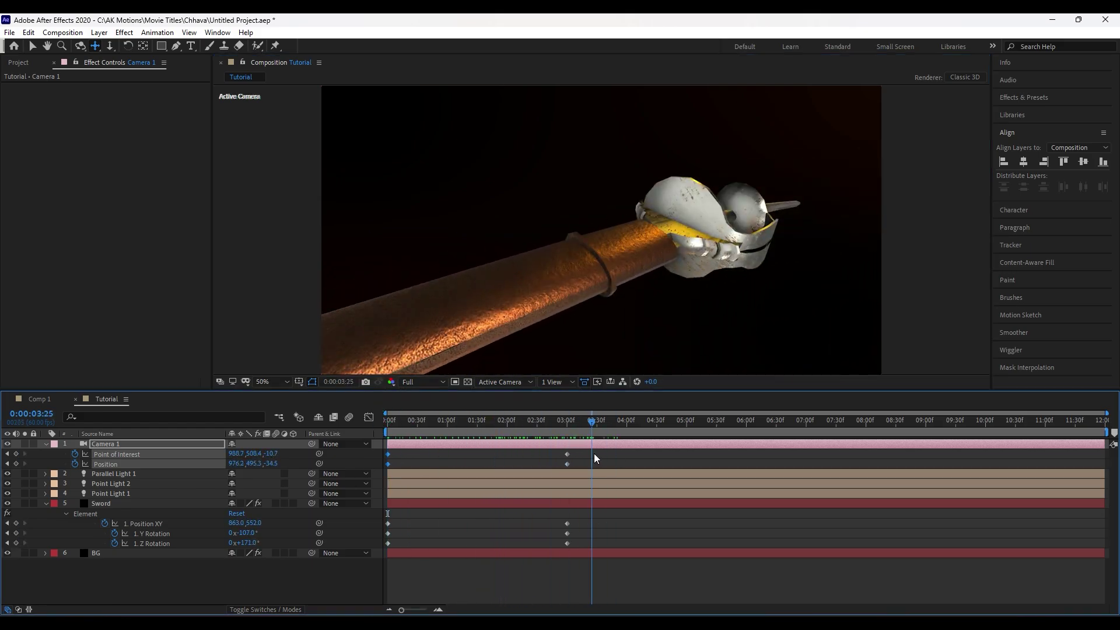
drag(674, 237, 662, 239)
drag(567, 425, 505, 424)
Step: Apply Easy Ease to all Camera 1 and Sword keyframes at 0 and 3 seconds
drag(609, 569, 385, 450)
right_click(388, 454)
mouse_move(452, 604)
click(578, 528)
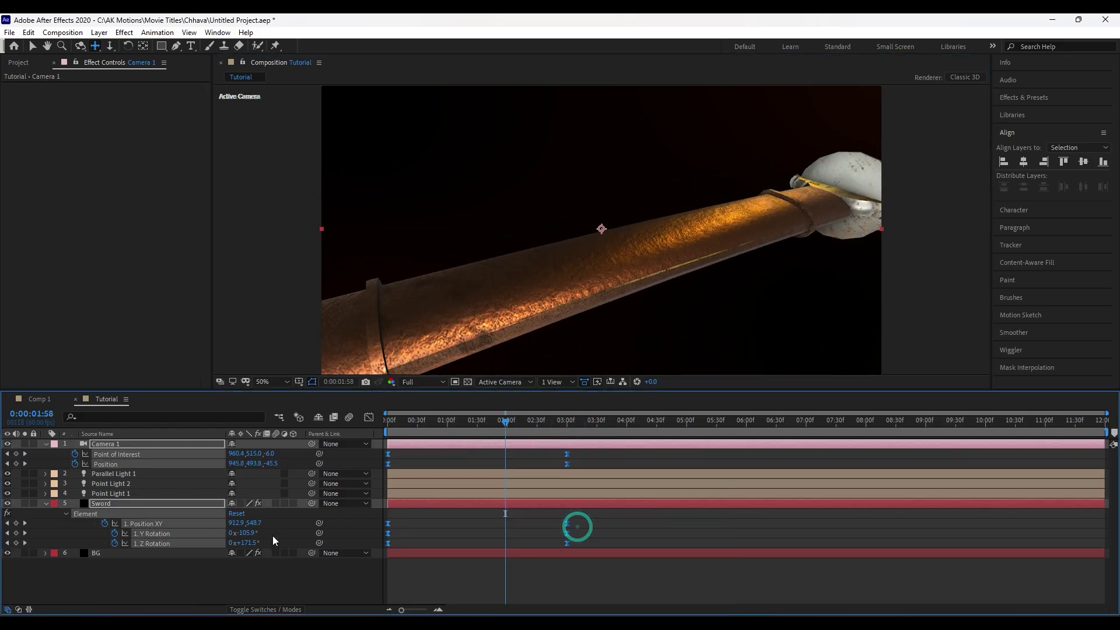
Step: Enable motion blur for the Sword layer and the composition, collapse the layer's properties, and save the project
click(275, 503)
click(349, 417)
click(45, 504)
click(117, 525)
key(ctrl+s)
mouse_move(505, 423)
mouse_down()
mouse_move(532, 422)
mouse_move(477, 436)
mouse_move(507, 437)
mouse_up()
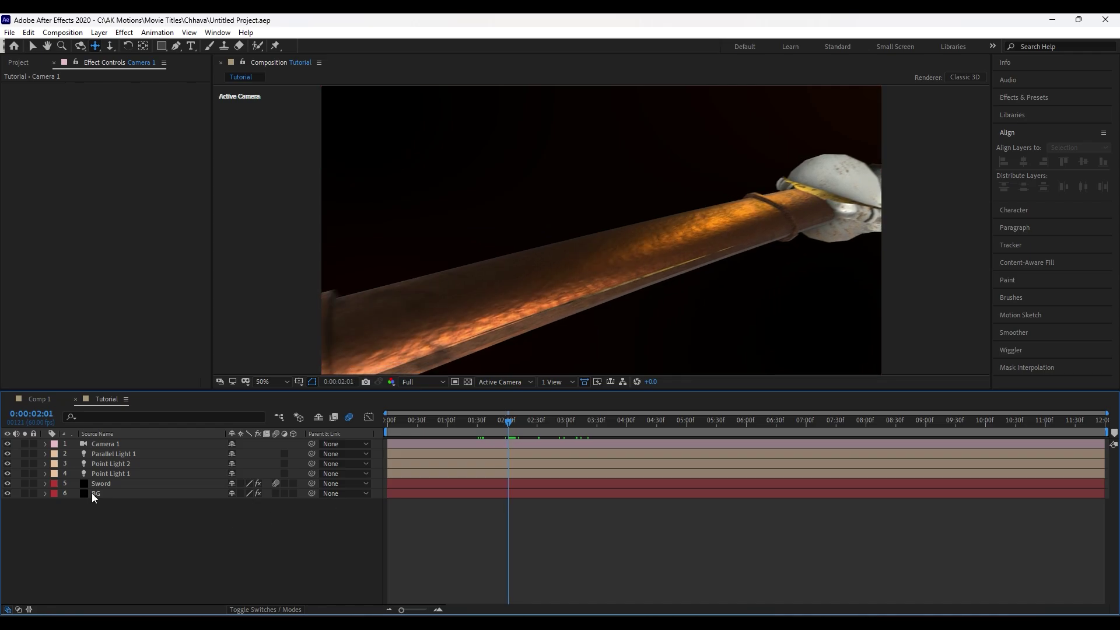
Step: Expand the Channel 1 position settings under the Sword's Group 1 Aux Channels and widen the effect settings area to read them
click(111, 483)
click(24, 145)
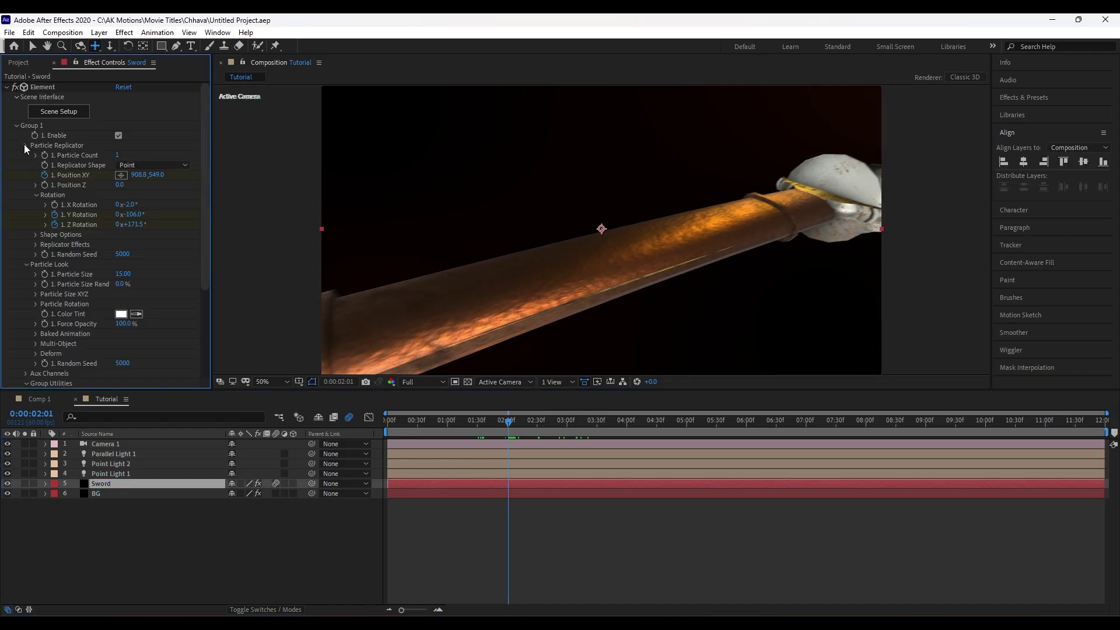
click(25, 146)
click(27, 155)
click(26, 166)
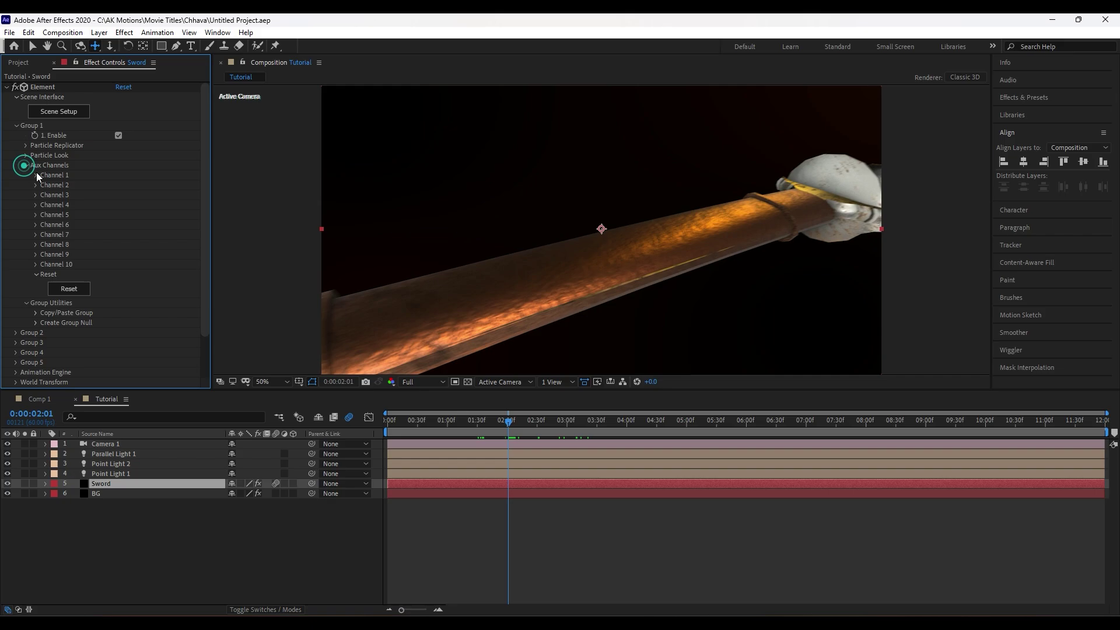
click(37, 174)
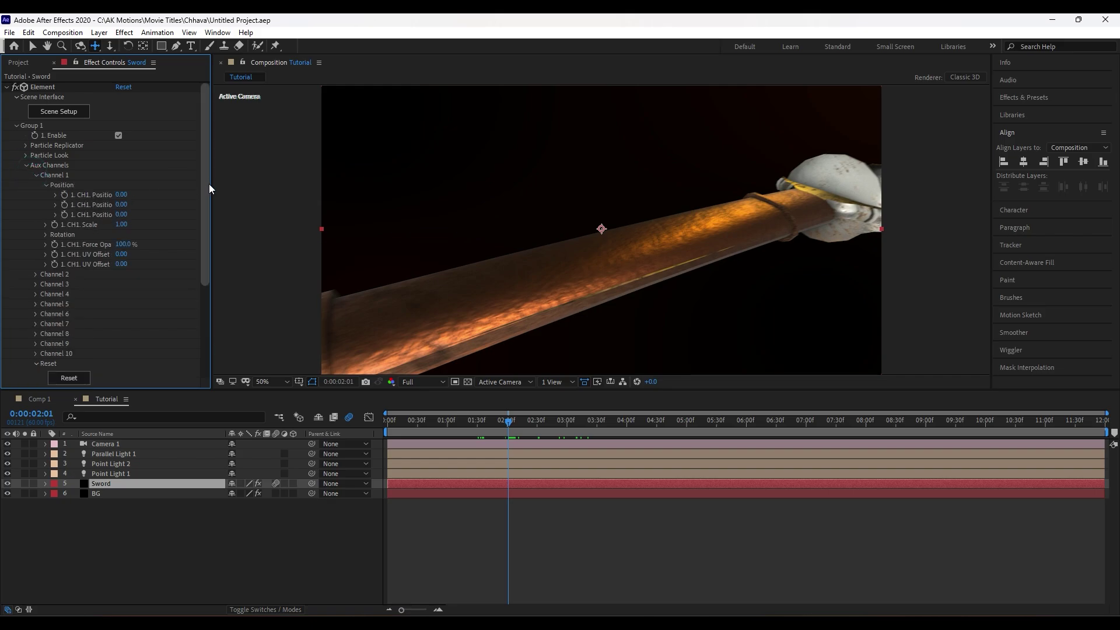
drag(211, 187, 246, 194)
Step: Try separating the sword and scabbard by keyframing Channel 1 Position Y from 0:00:02:01 to 0.04 at 3 seconds, and undo the offset
drag(145, 204, 177, 202)
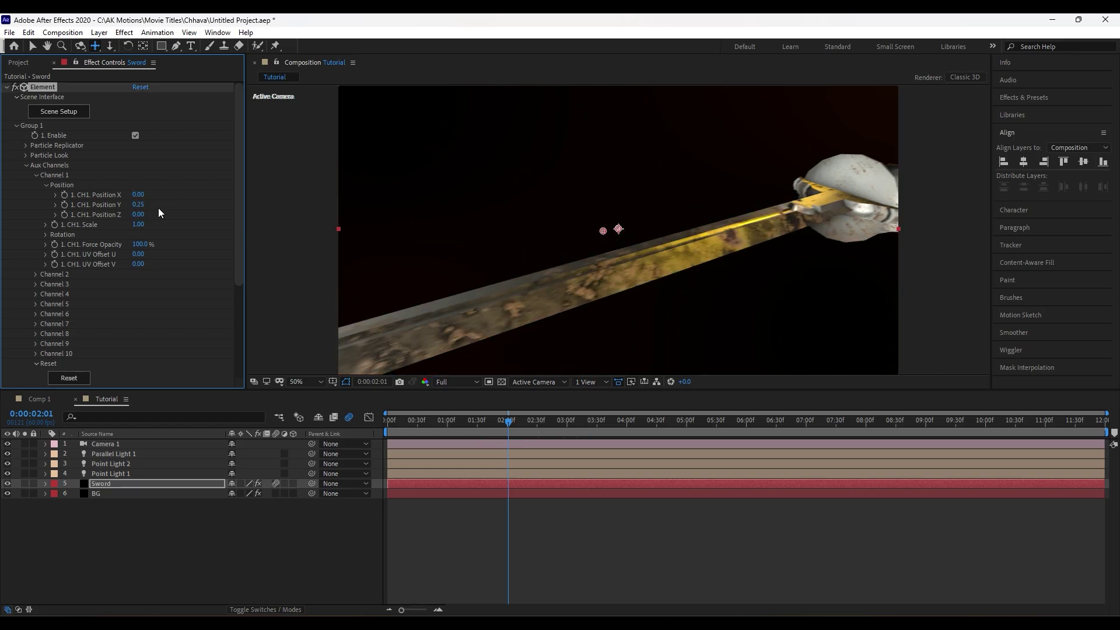
key(ctrl+z)
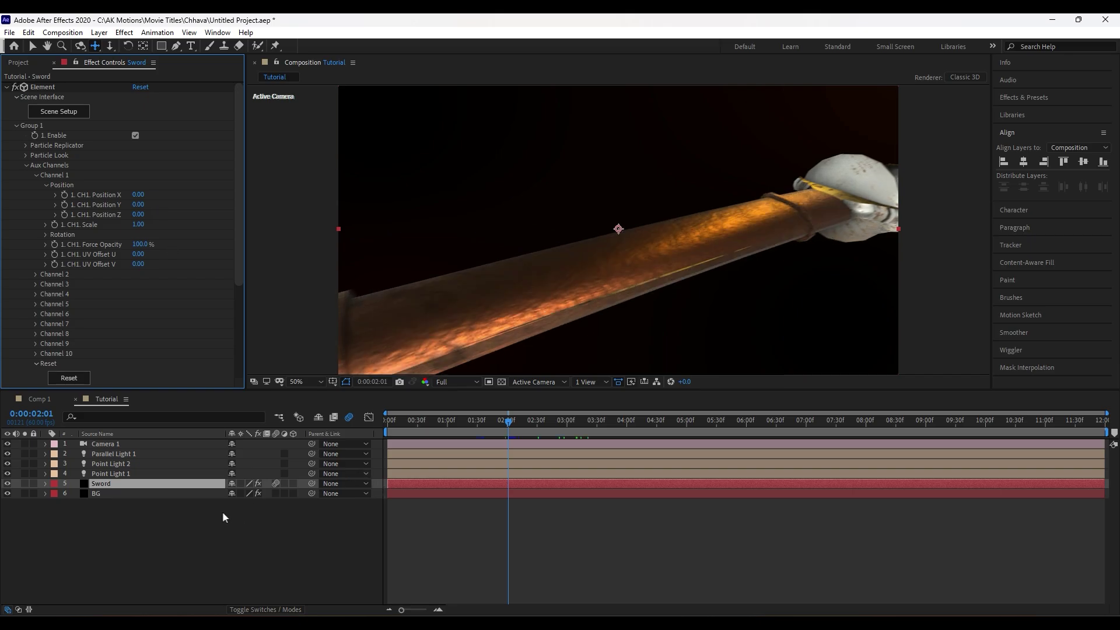
click(64, 205)
click(148, 482)
key(u)
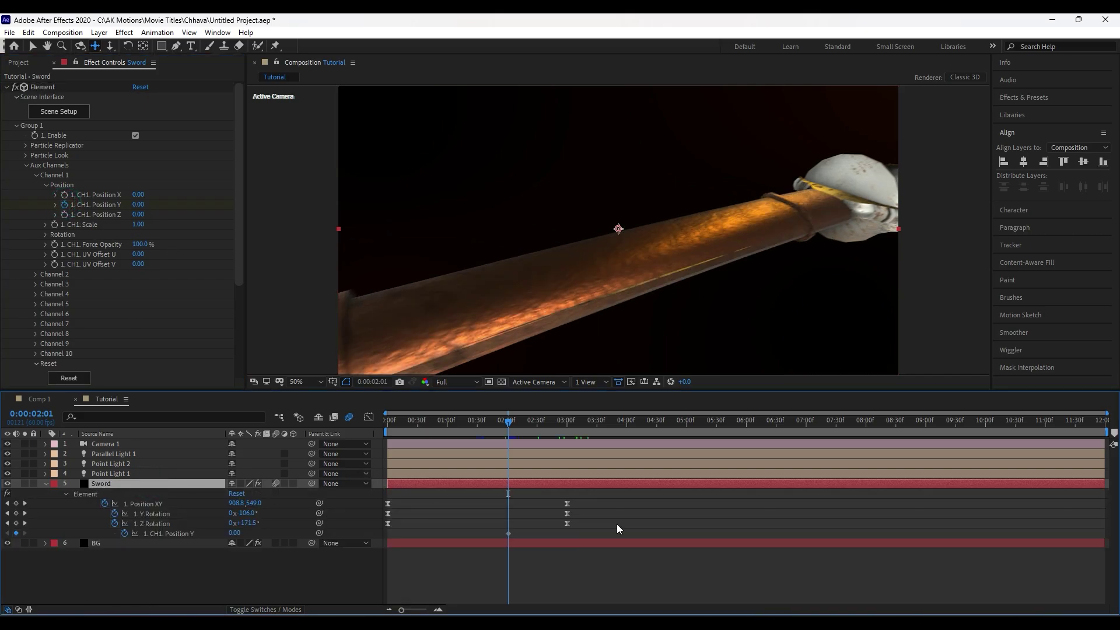
drag(536, 424, 560, 424)
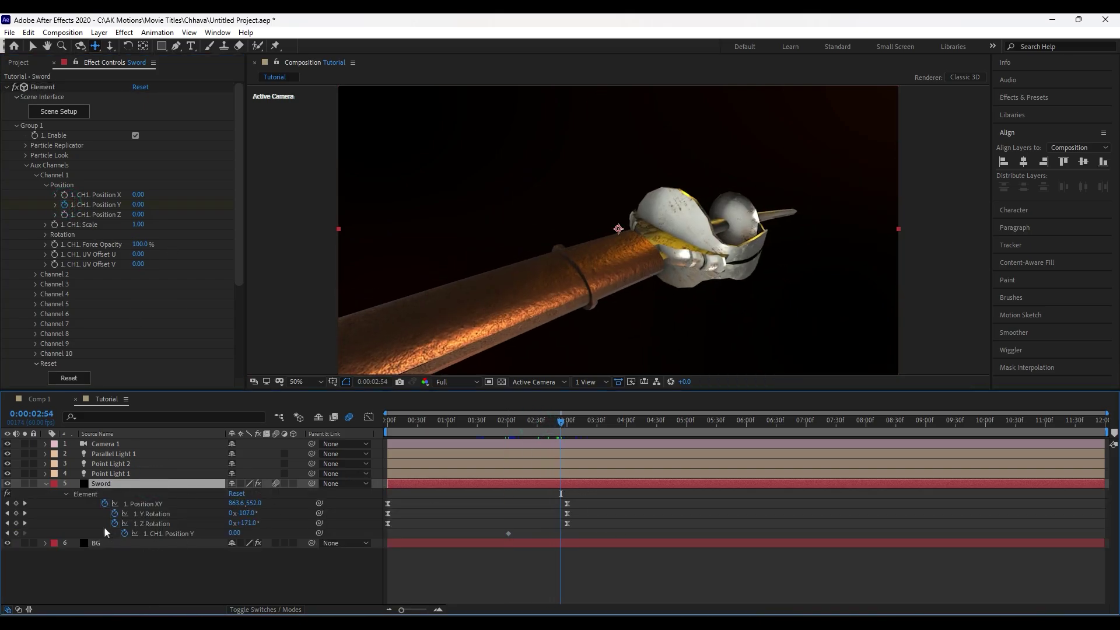
click(25, 514)
drag(143, 206, 147, 208)
key(ctrl+z)
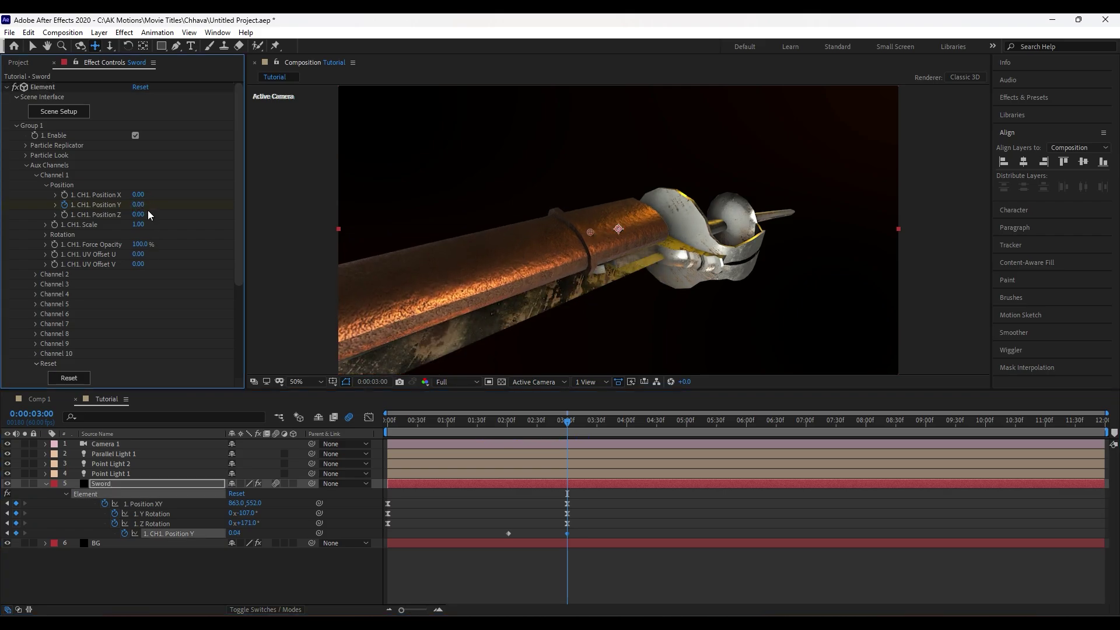
Step: Remove Channel 1's Position Y keyframing and keyframe its Position Z instead, with the starting keyframe at 0:00:01:44
drag(141, 196, 142, 214)
key(ctrl+z)
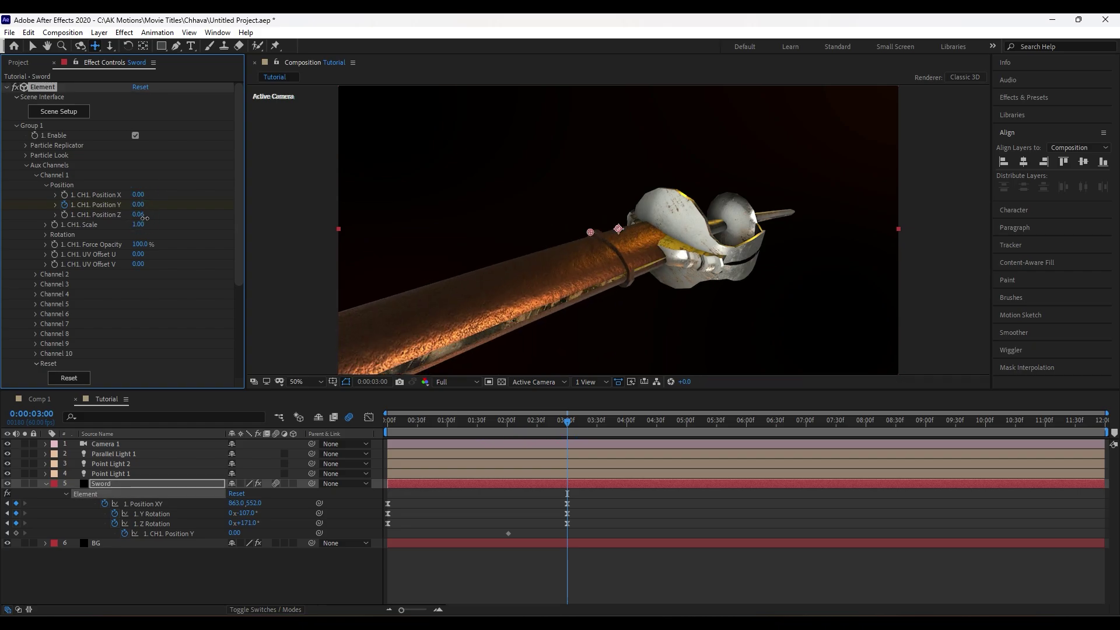
click(65, 205)
click(65, 214)
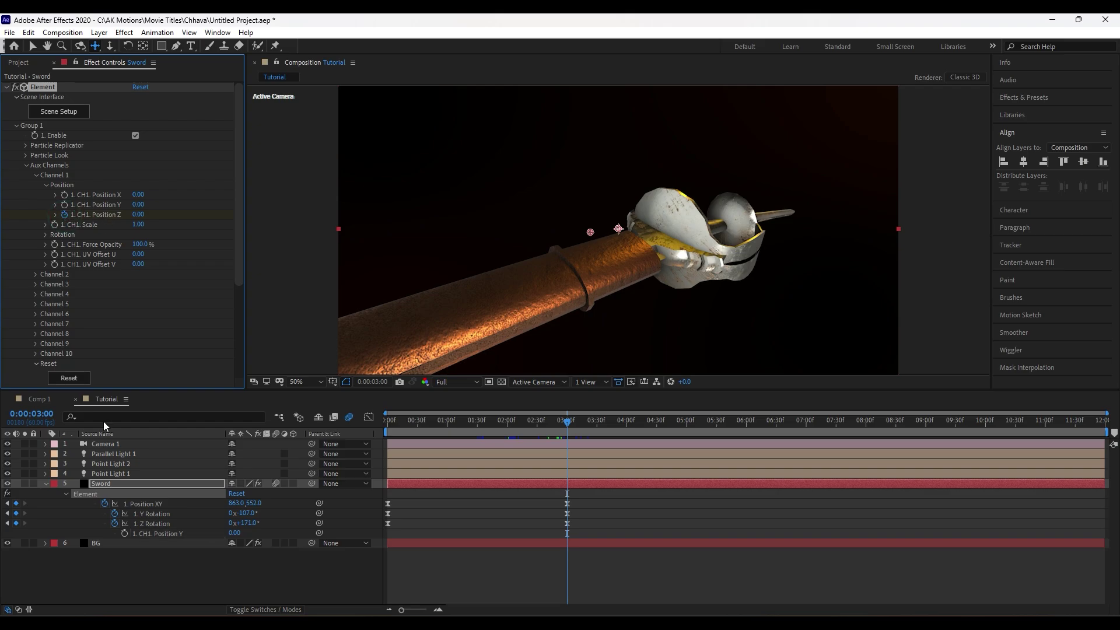
click(126, 489)
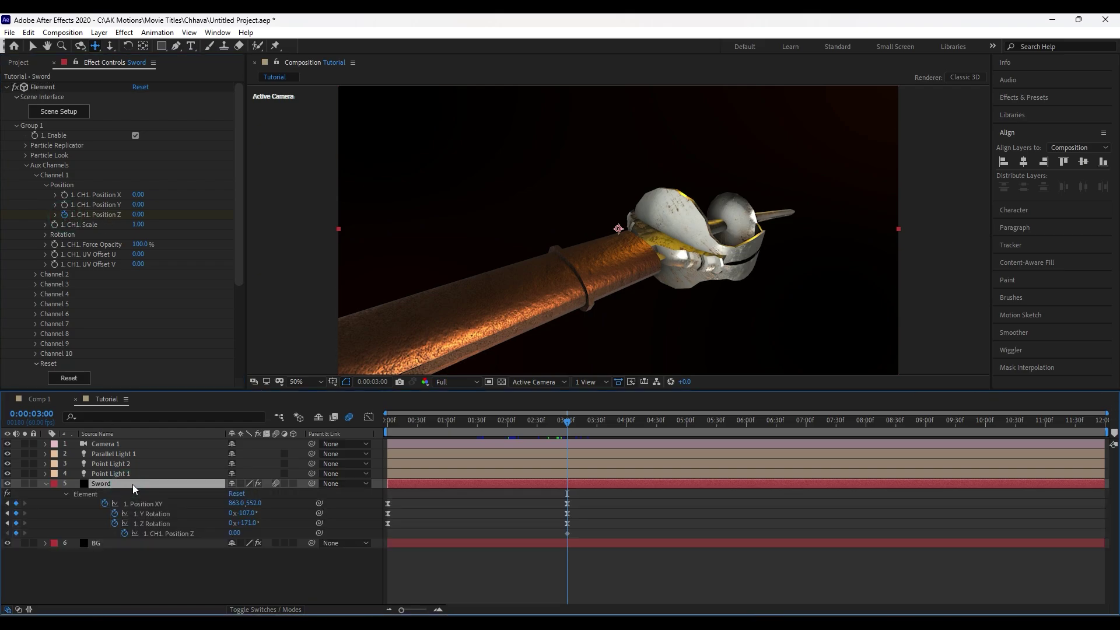
drag(567, 535, 492, 535)
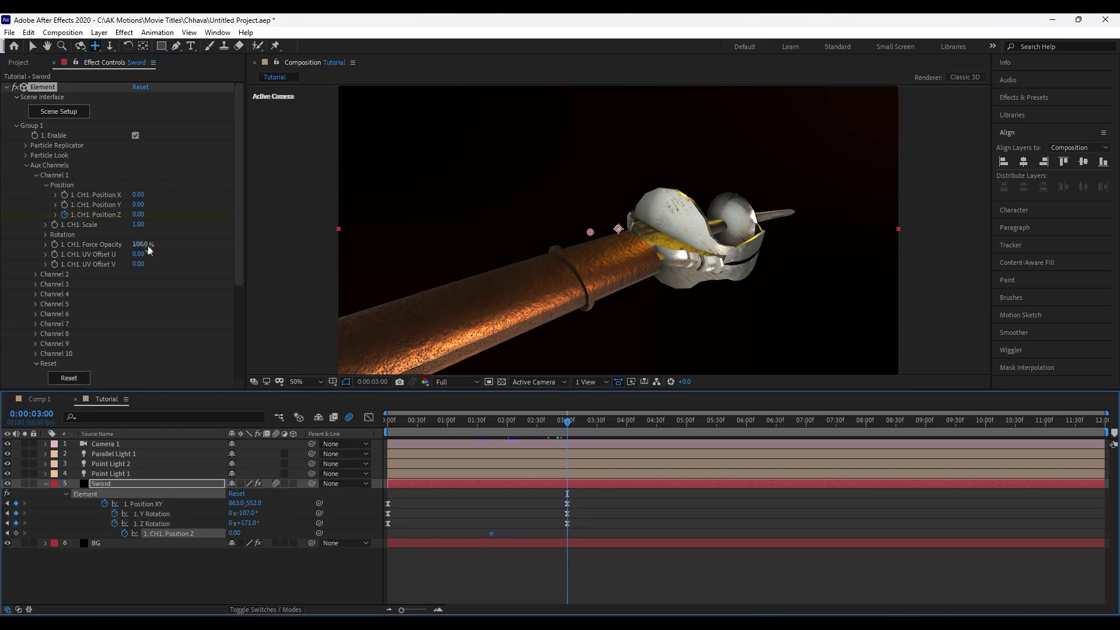
Step: Animate Channel 1 from 0 at 0:00:01:44 to Position Y 0.04 and Position Z -0.29 at 3 seconds
drag(138, 214, 138, 205)
drag(138, 215, 133, 215)
drag(138, 205, 140, 205)
click(150, 484)
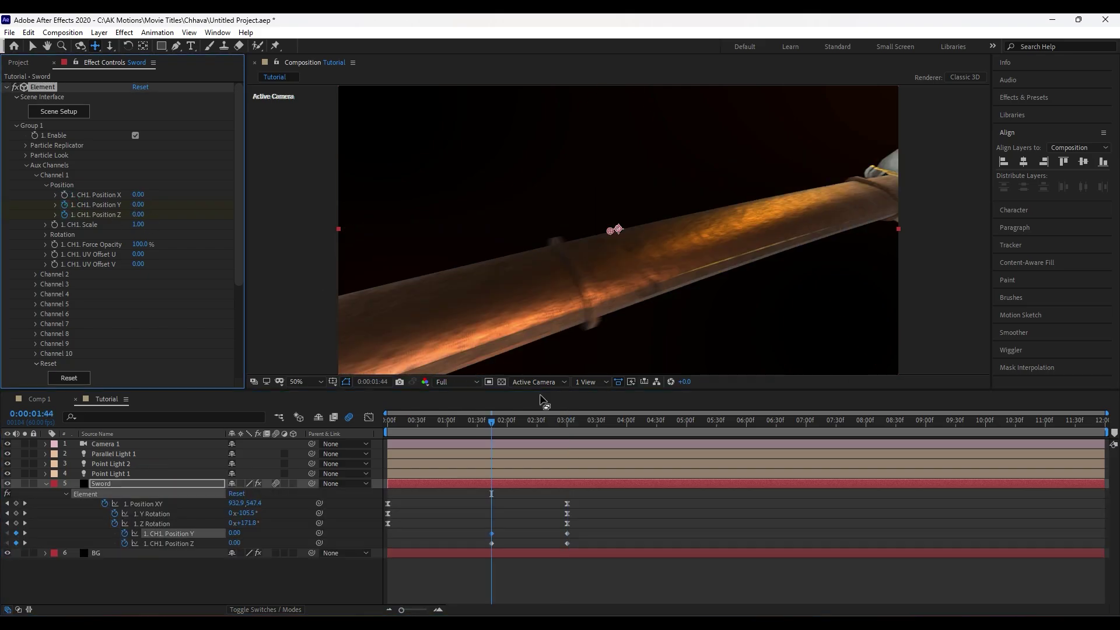
Step: Shift the Channel 1 Position Y and Z keyframes earlier so the last pair sits at 0:00:02:30, and scrub the motion
click(529, 421)
drag(580, 527, 550, 541)
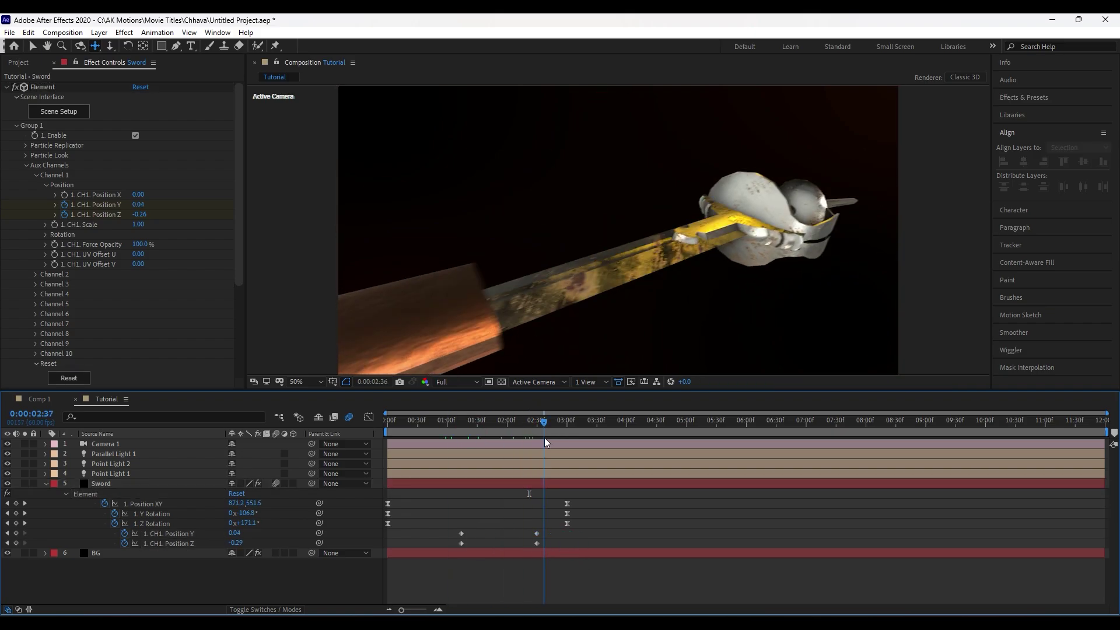
drag(544, 437, 534, 496)
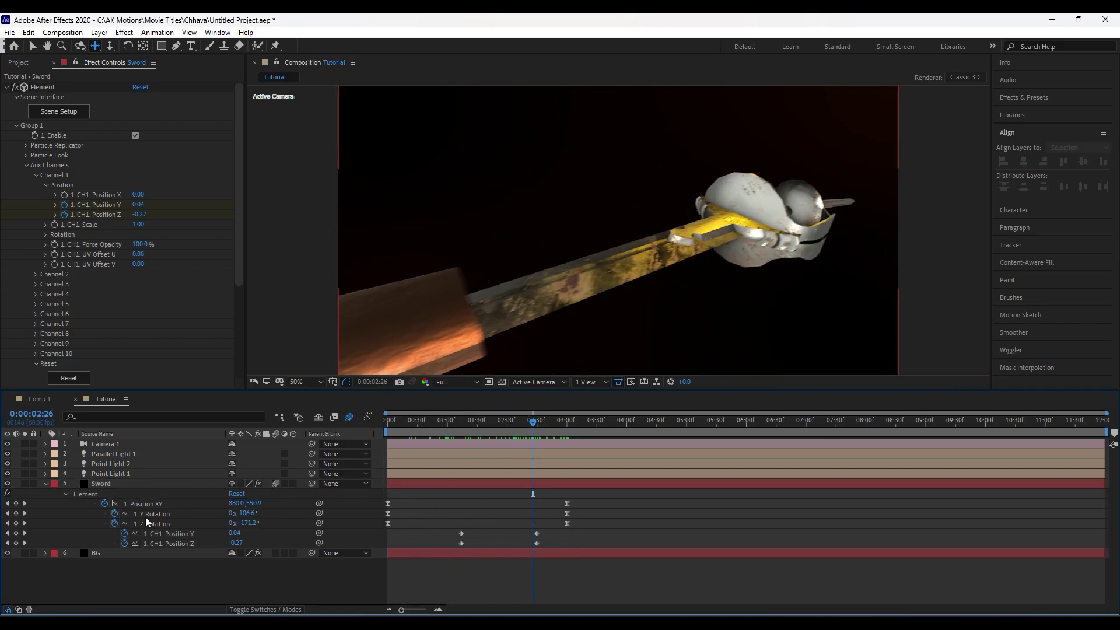
Step: At 3 seconds, orbit and move Camera 1 closer to the drawn blade, with its point of interest at about 968, 530, 9
click(111, 444)
key(u)
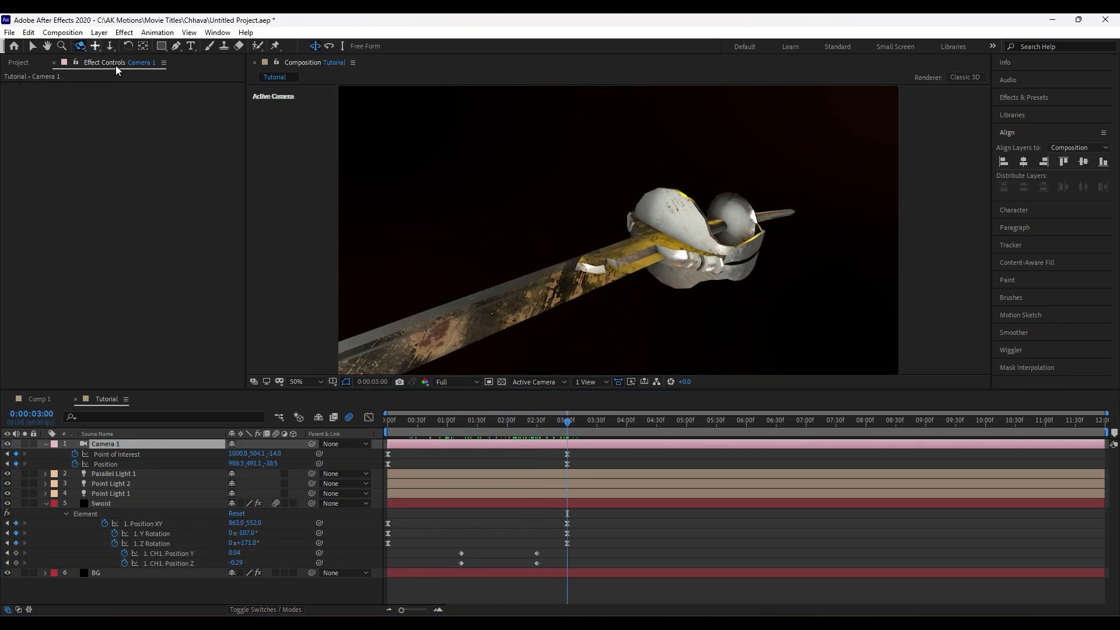
click(80, 45)
drag(848, 232, 843, 273)
drag(618, 229, 620, 145)
key(c)
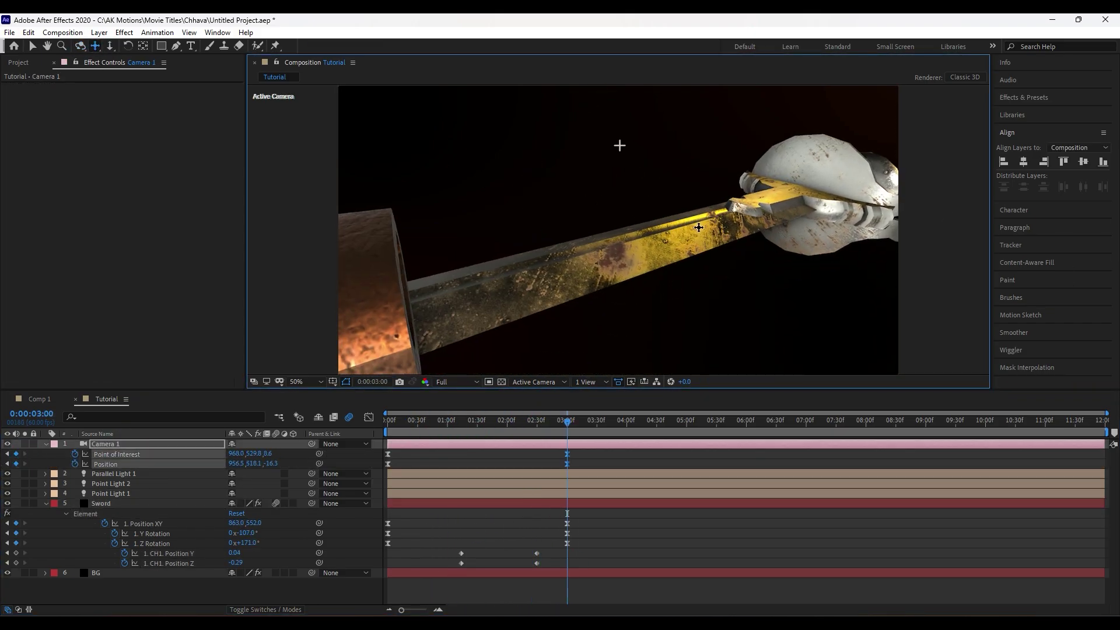
Step: At 0:00:02:30, set Channel 1 Position Y to 0.01 and keyframe Position X at 0.02
drag(565, 423, 537, 438)
drag(239, 554, 236, 569)
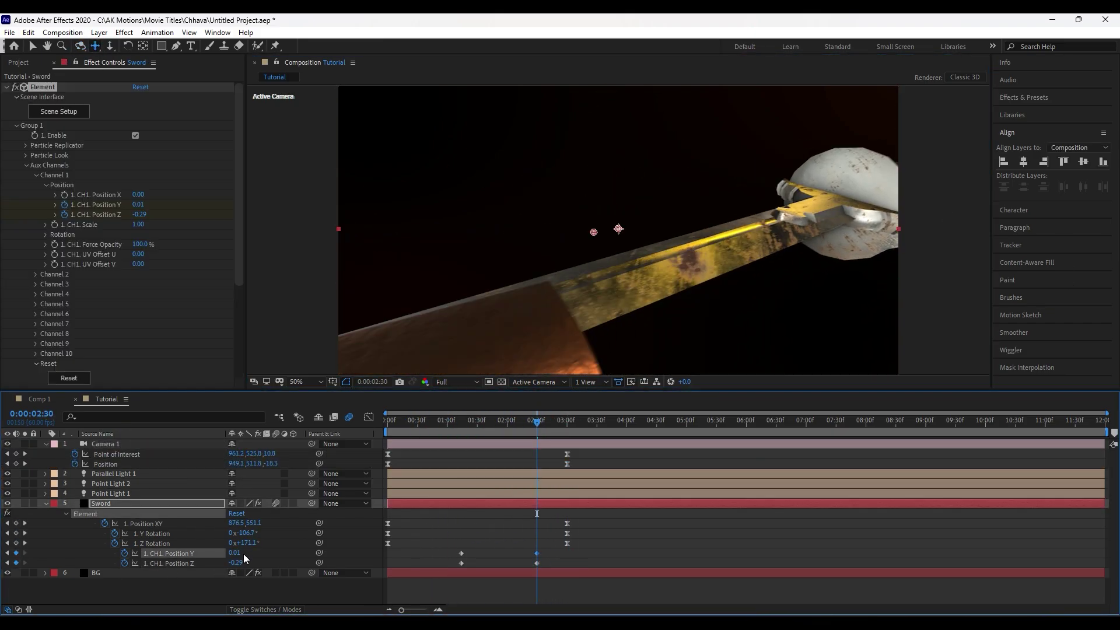
click(126, 506)
key(u)
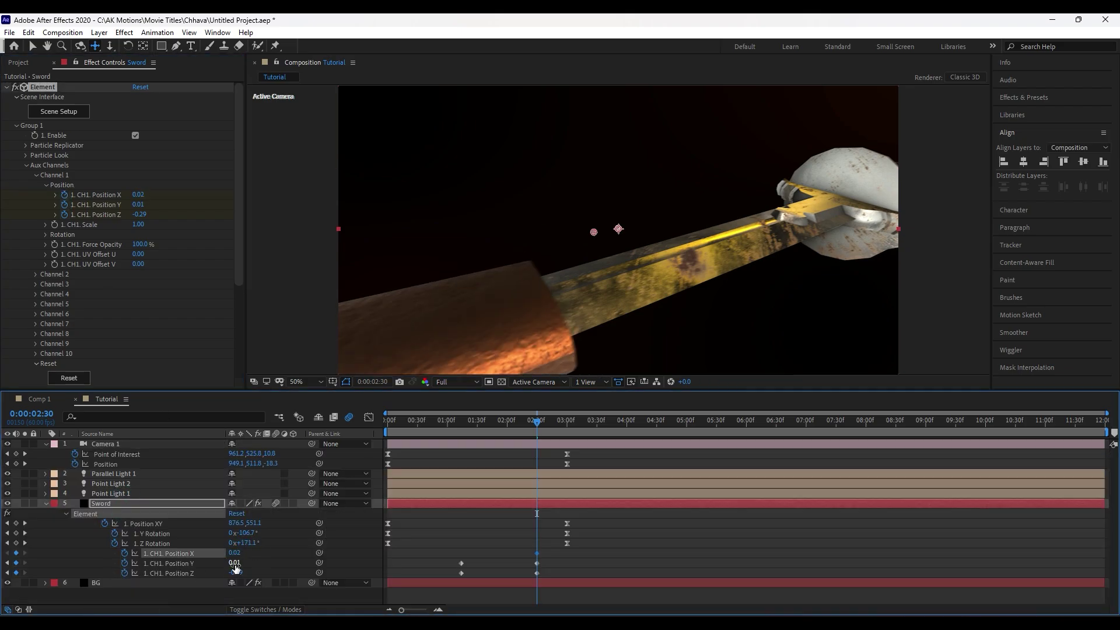
Step: Set Channel 1 Position X to 0 at the first Channel 1 keyframe and save the project
click(7, 564)
click(235, 553)
text(0)
key(Return)
key(ctrl+s)
Step: Move the final Channel 1 Position X, Y and Z keyframes to 3 seconds and scrub through the animation
drag(462, 425, 529, 451)
click(556, 445)
drag(528, 547, 545, 577)
drag(537, 573, 571, 575)
drag(531, 431, 569, 454)
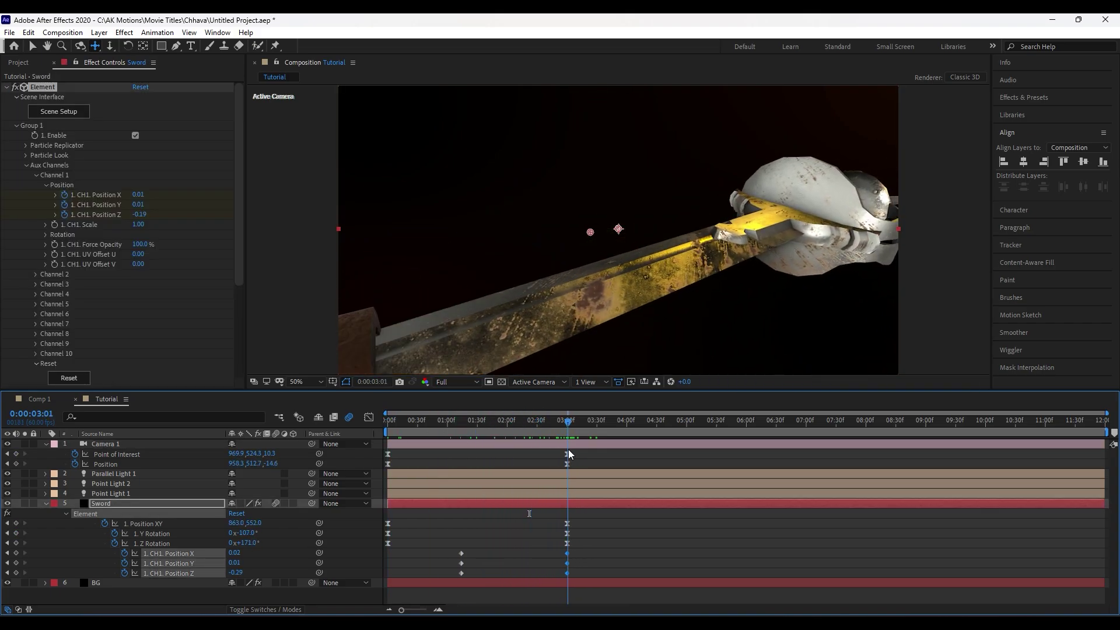
Step: At 3 seconds, pan Camera 1 to position about 973, 509, -20 to show the whole hilt, and save the project
click(123, 445)
click(95, 46)
drag(641, 225, 461, 270)
key(ctrl+s)
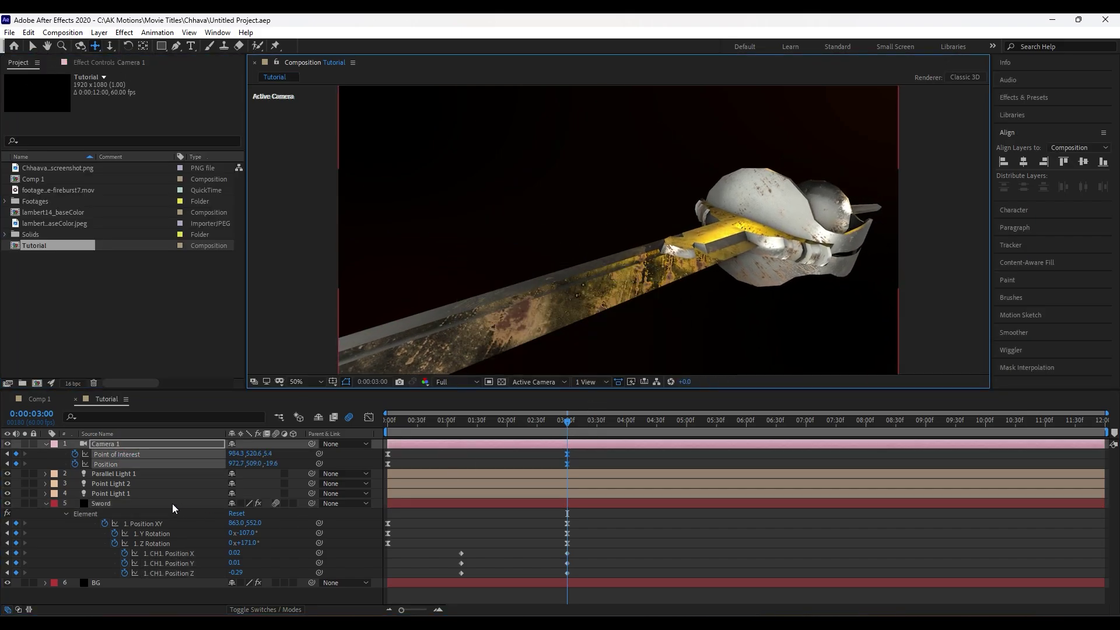
Step: Change Point Light 1's color to a pale, desaturated orange and save the project
double_click(128, 493)
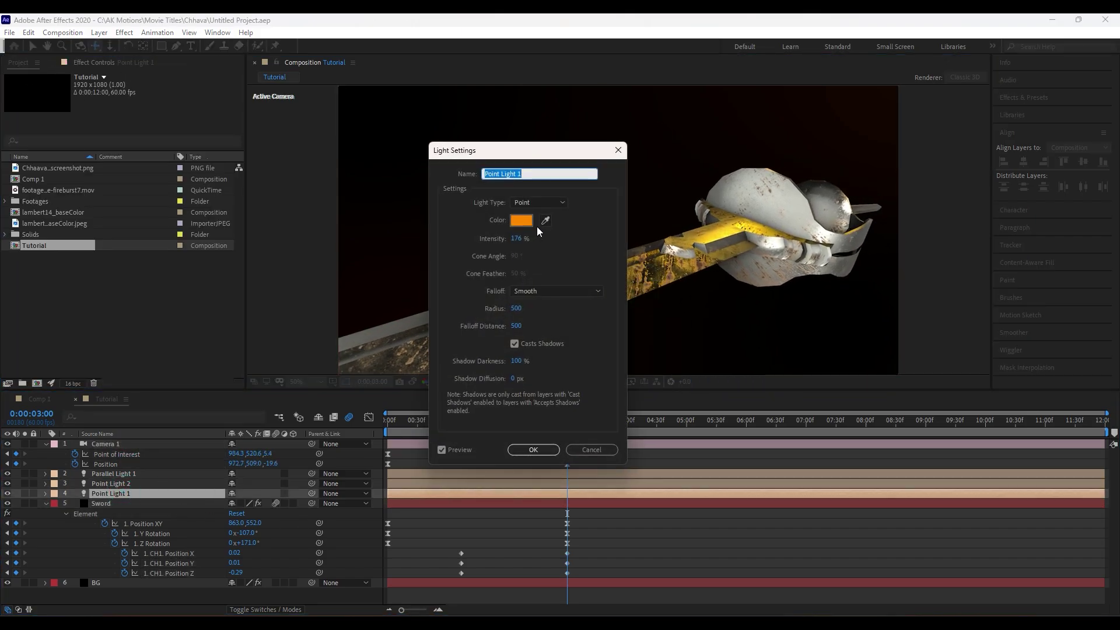
click(523, 221)
click(584, 359)
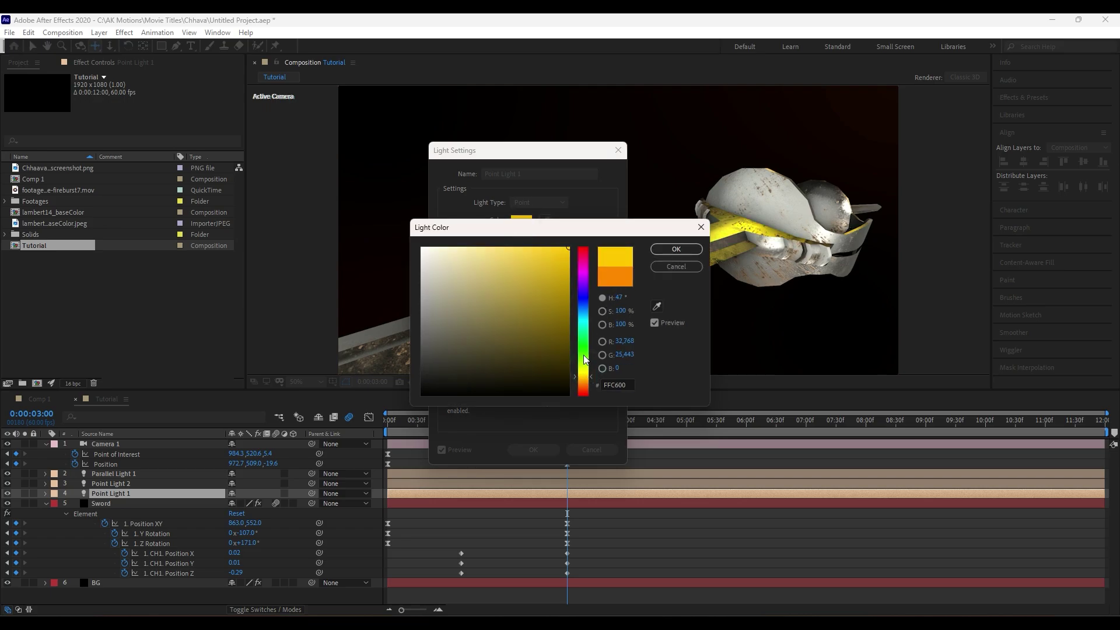
drag(587, 373, 587, 382)
drag(525, 292, 495, 241)
click(677, 249)
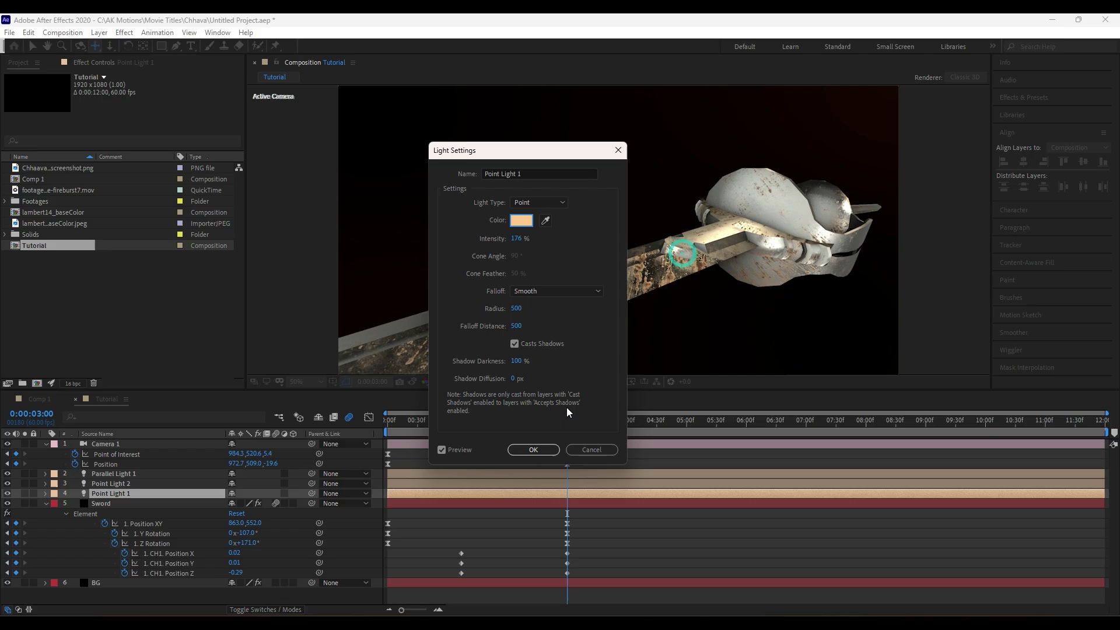
click(545, 447)
key(ctrl+s)
Step: Apply Easy Ease to all Channel 1 Position X, Y and Z keyframes on the Sword layer and review the motion
drag(561, 420, 524, 421)
drag(453, 556, 568, 578)
right_click(567, 573)
mouse_move(642, 566)
click(767, 491)
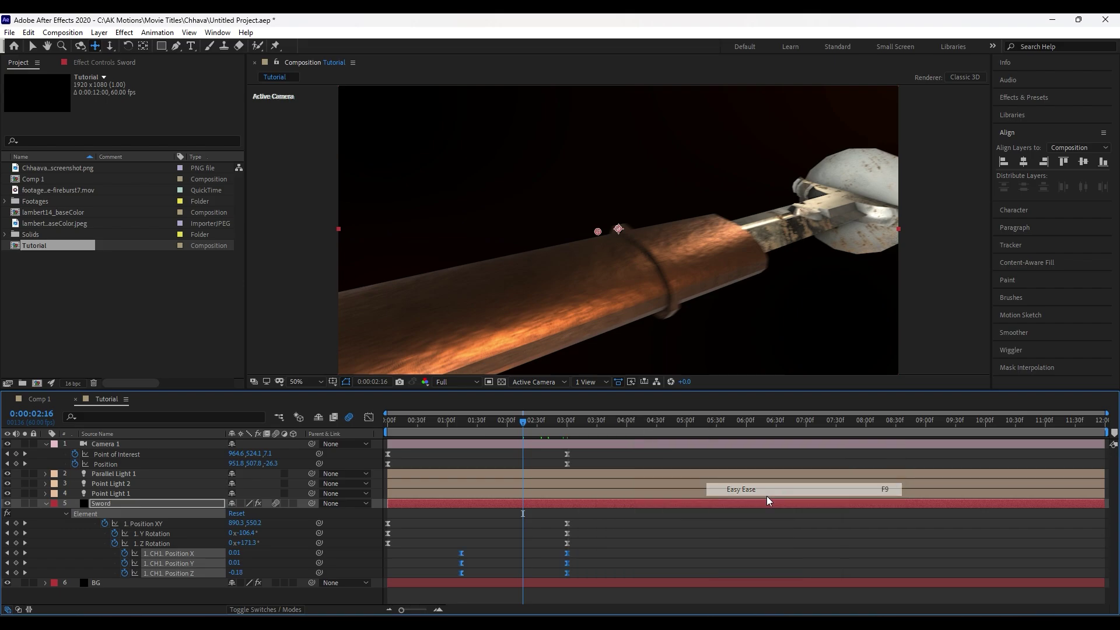
drag(513, 429, 545, 451)
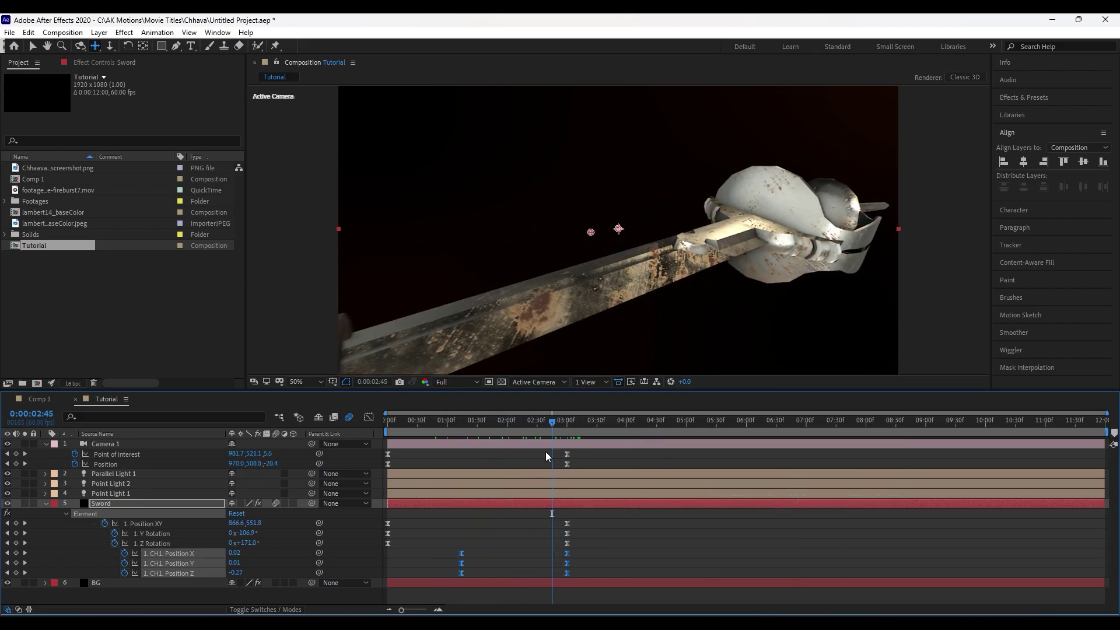
Step: Collapse the layer properties and add the six dust, ember, fireburst and particle clips from Footages between Point Light 1 and Sword
click(47, 504)
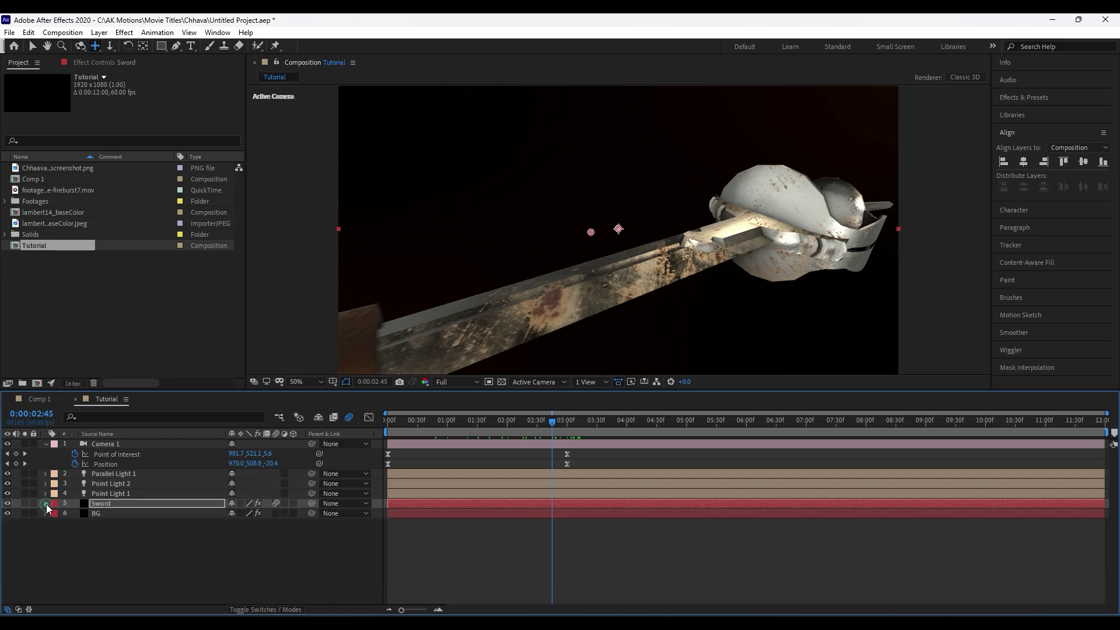
click(45, 444)
click(140, 544)
click(568, 436)
drag(568, 435, 526, 513)
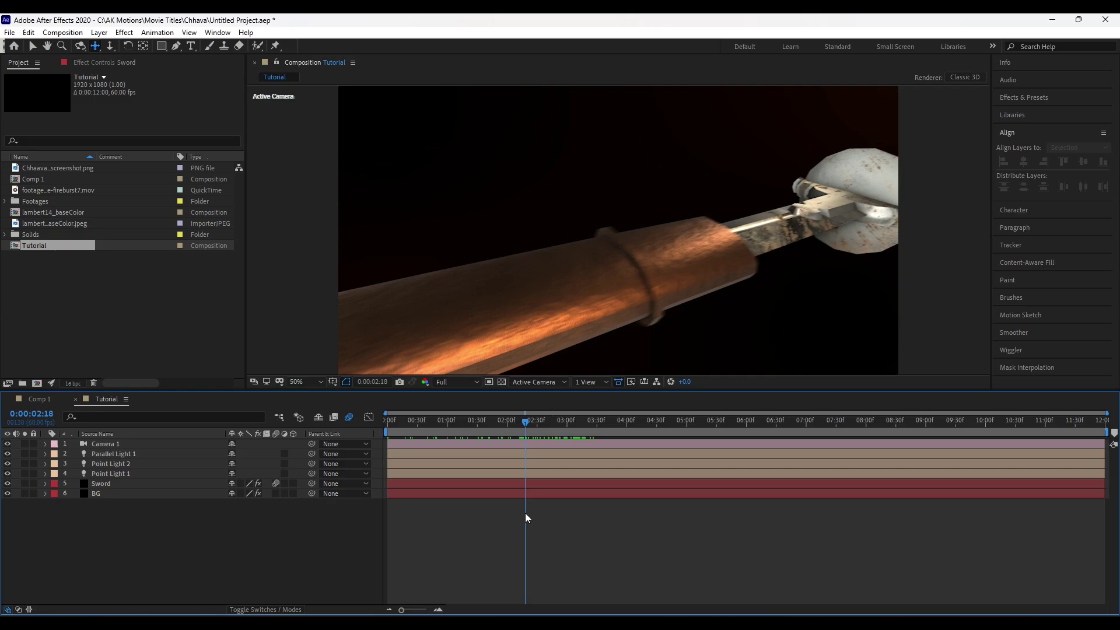
shift+click(78, 278)
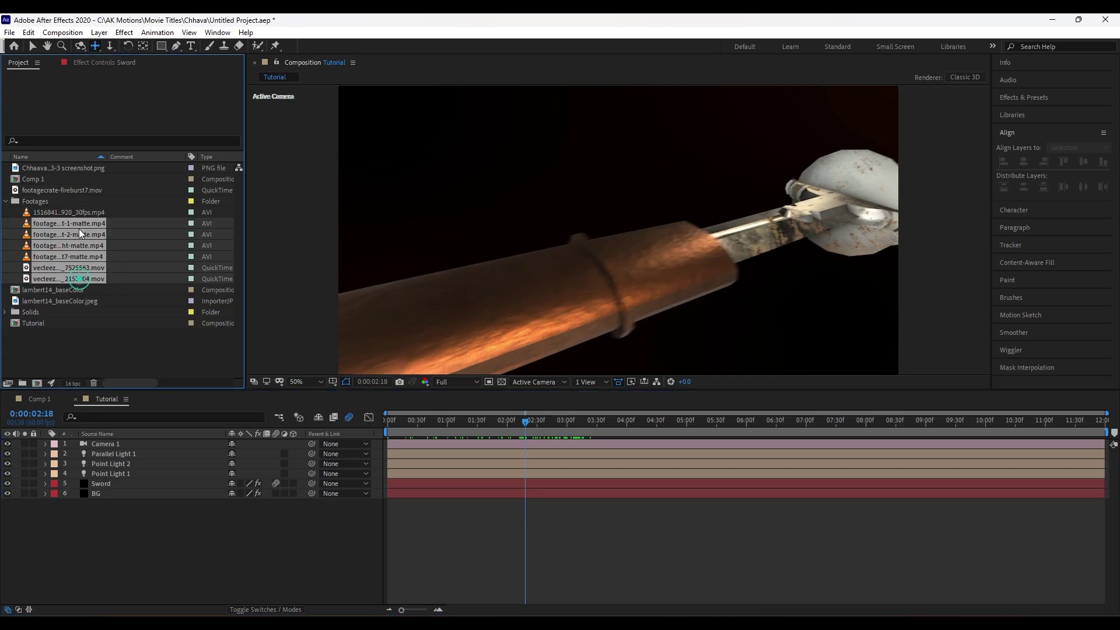
drag(80, 223, 142, 481)
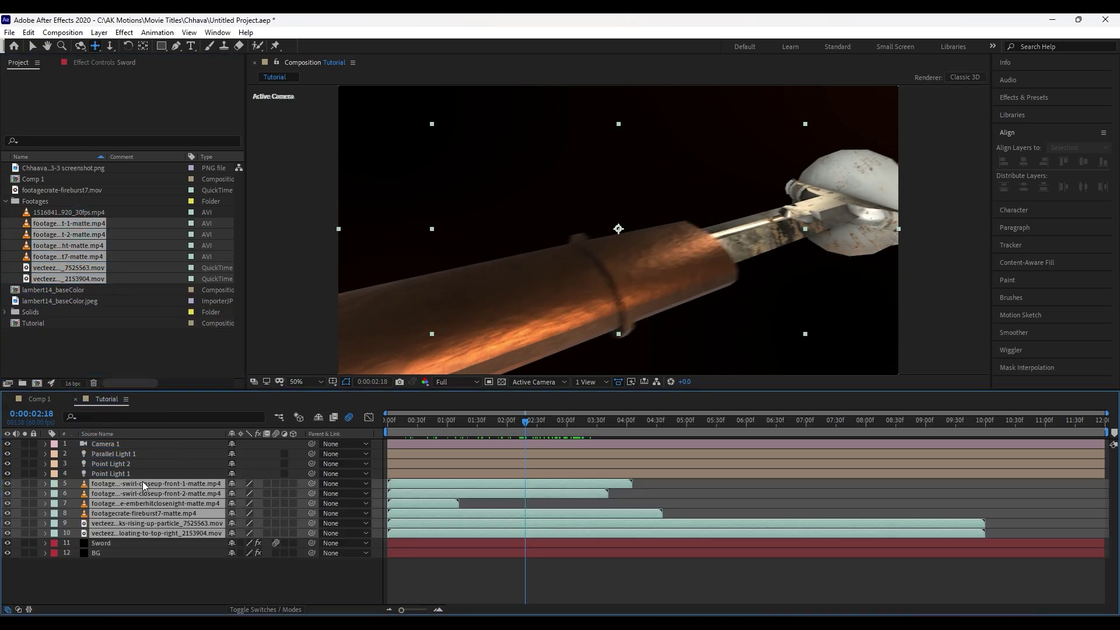
Step: Set the blending mode of all six footage layers to Screen and delete the footagecrate-fireburst7-matte layer
click(501, 579)
click(148, 482)
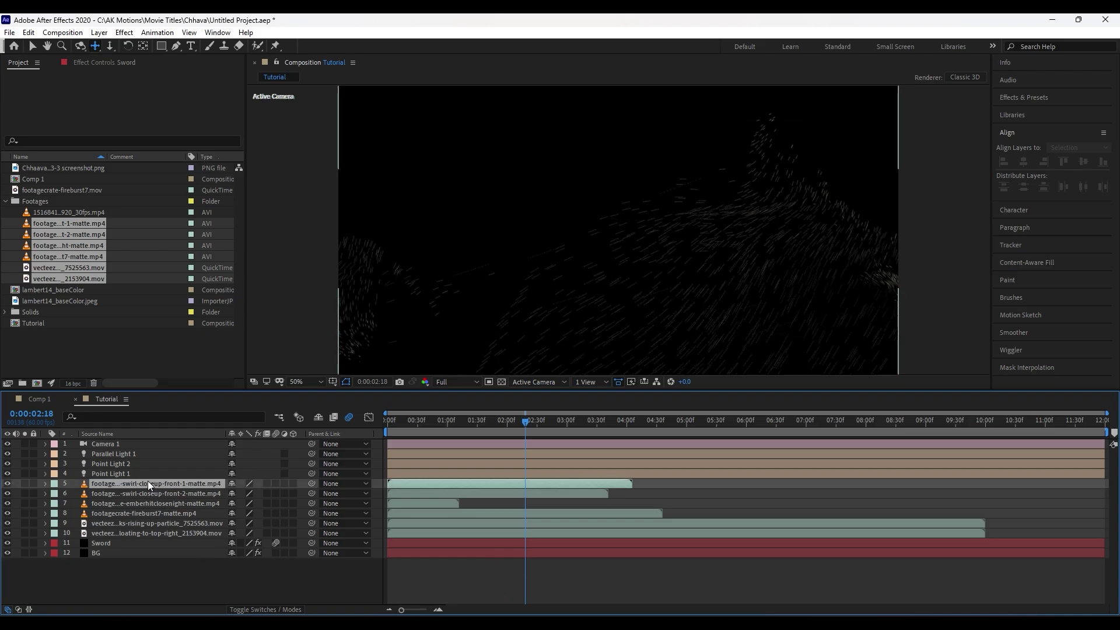
shift+click(149, 531)
click(287, 609)
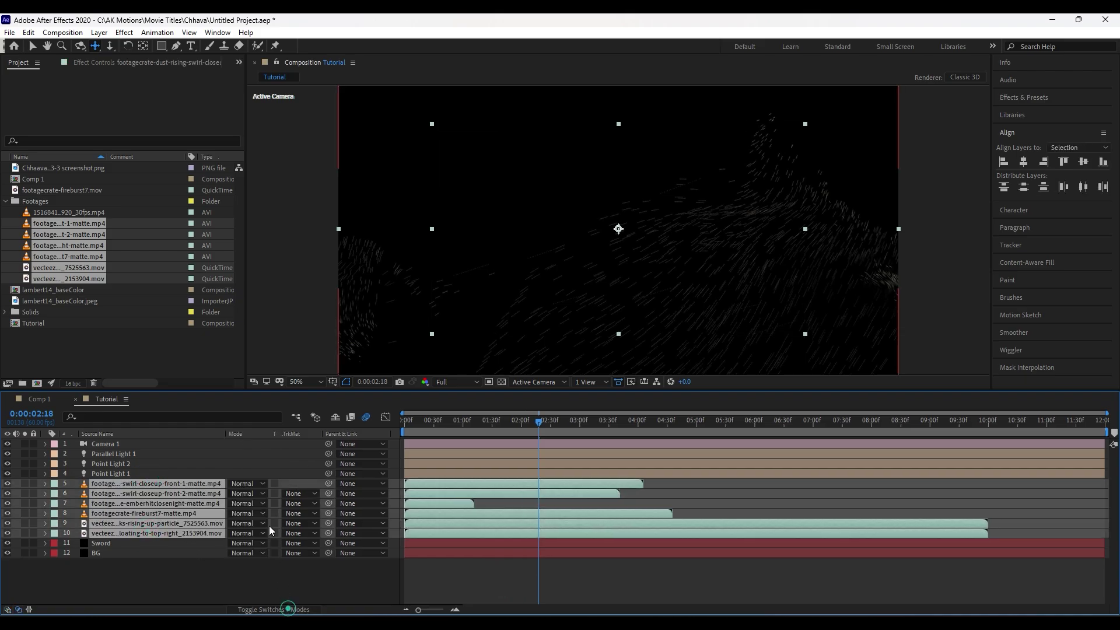
click(243, 484)
click(288, 247)
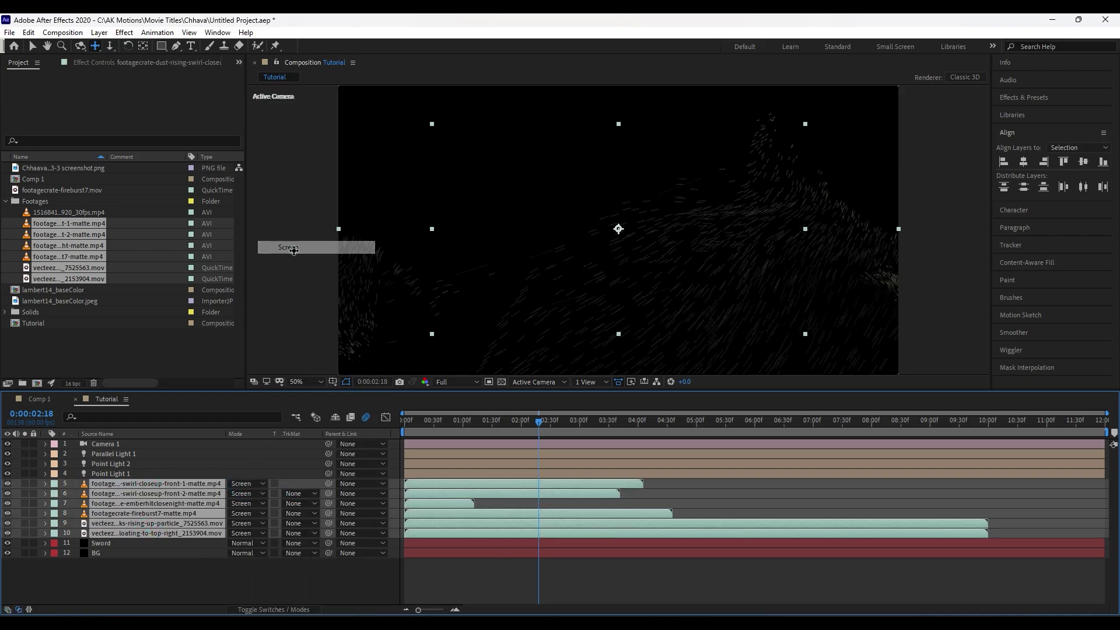
click(219, 578)
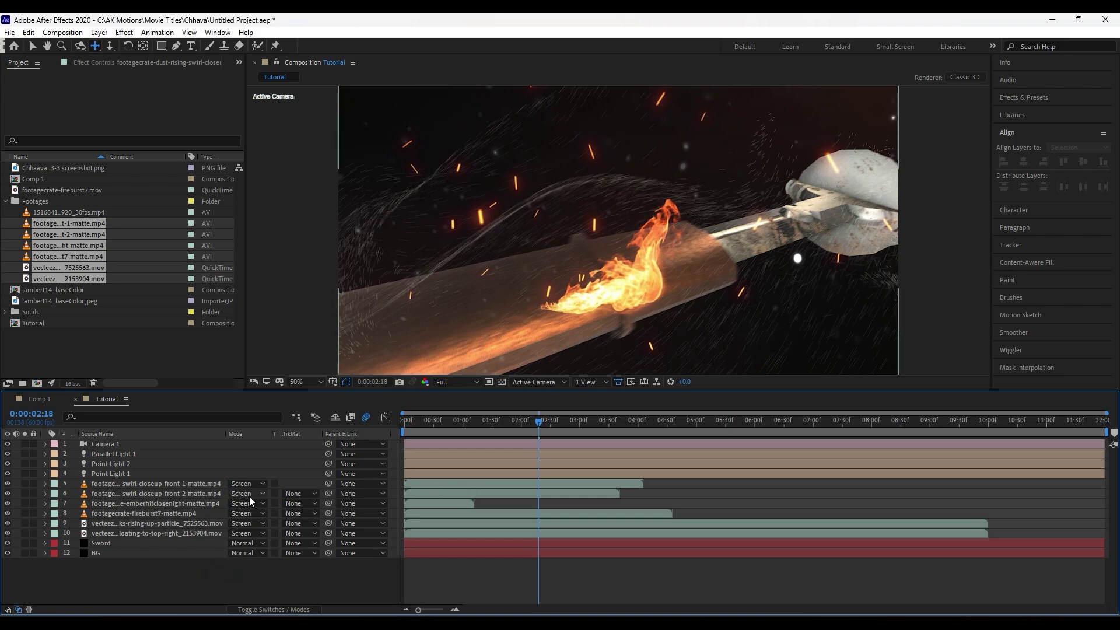
click(170, 513)
key(Delete)
Step: Isolate the two vecteezy particle layers, scale both to 50%, and restore the view of all layers
click(168, 483)
click(164, 504)
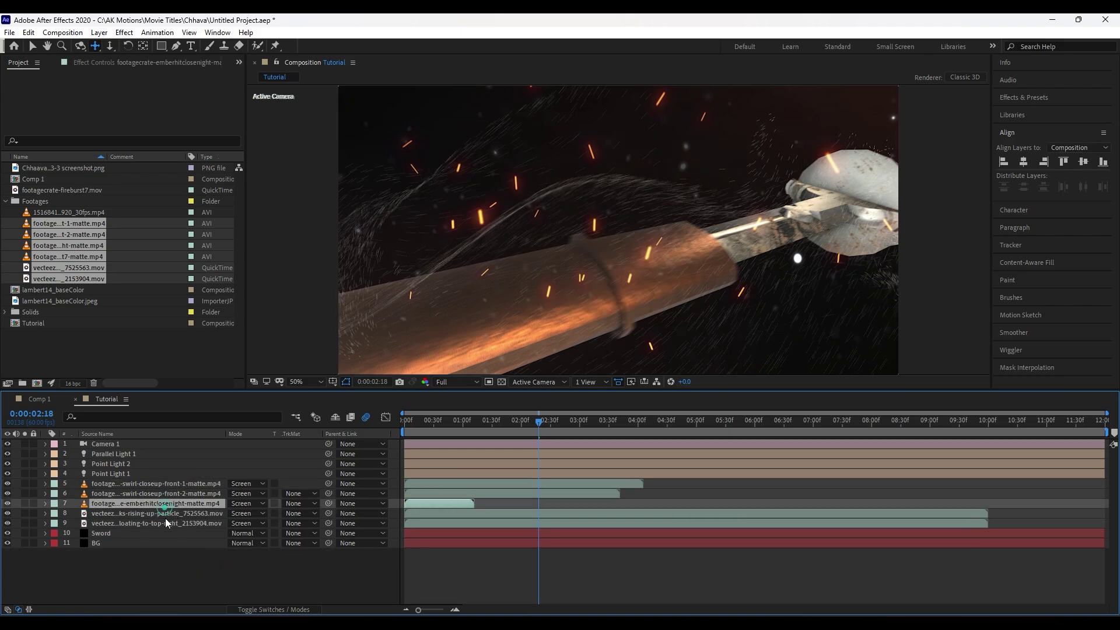
click(159, 523)
click(25, 523)
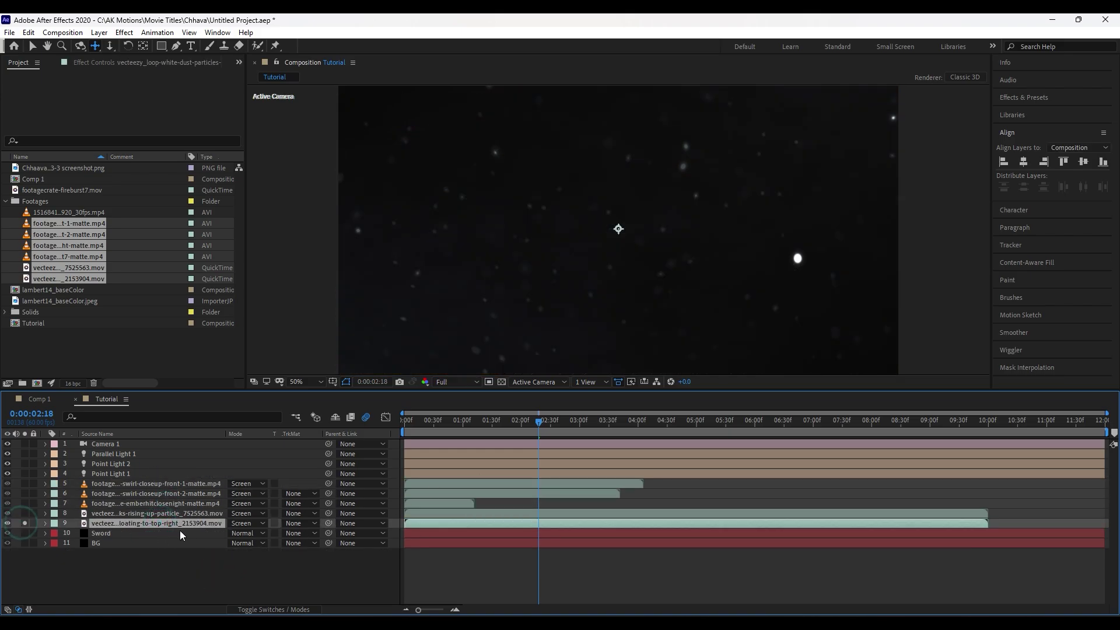
ctrl+click(186, 513)
click(24, 514)
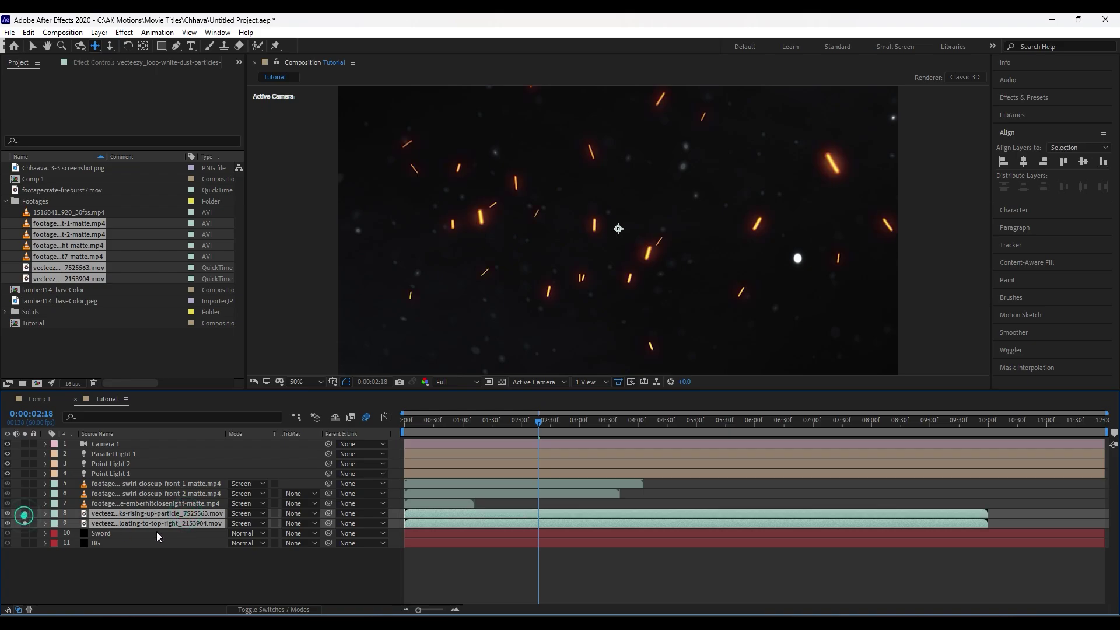
text(s50)
key(Return)
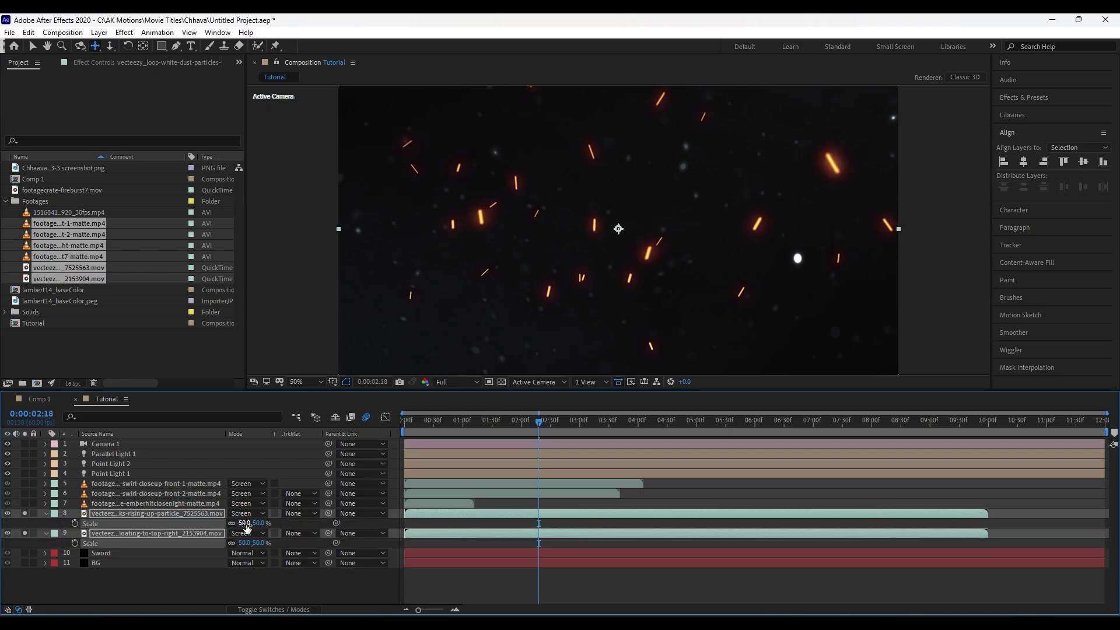
click(167, 503)
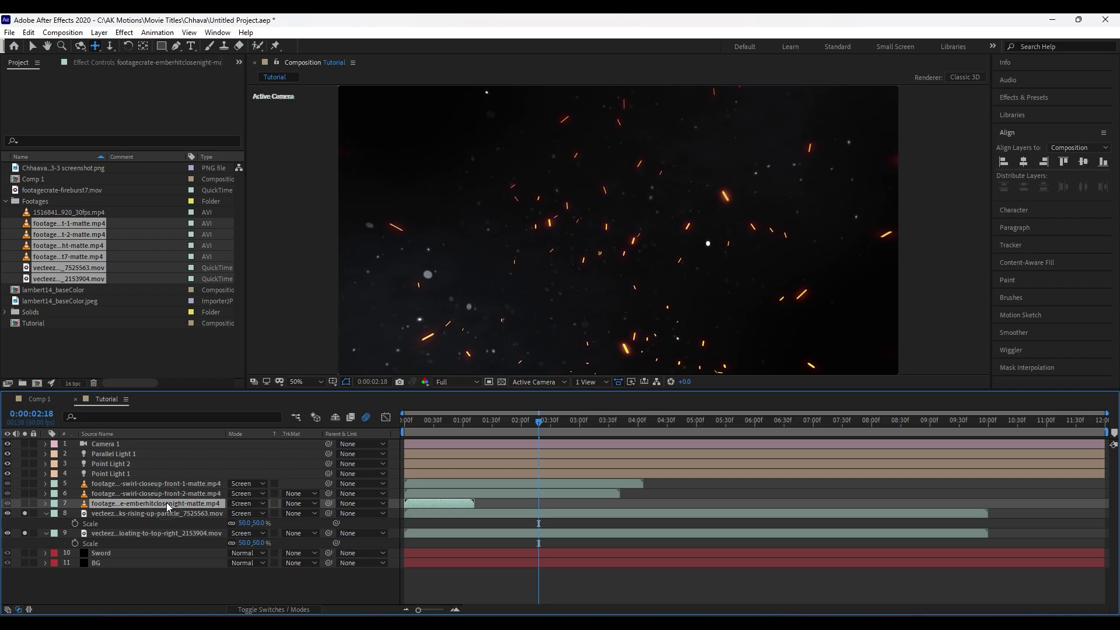
click(45, 514)
click(45, 524)
click(24, 514)
click(24, 523)
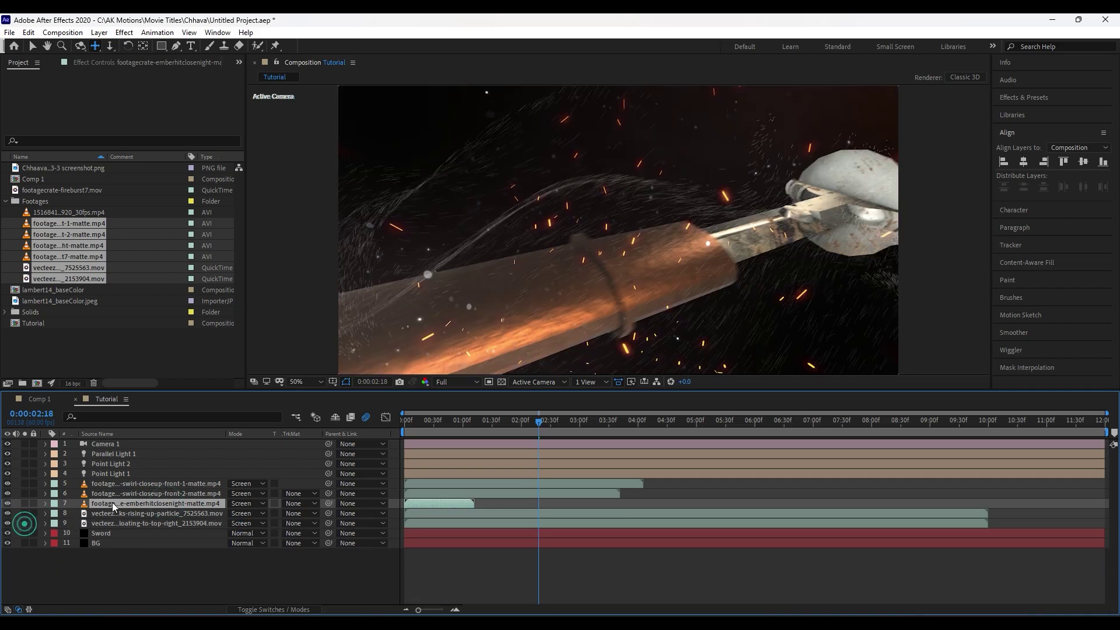
Step: Add Curves to the white dust particles layer, lifting highlights, deepening shadows and adjusting the color channels for a warm reddish-brown tint
click(121, 493)
click(123, 484)
click(124, 502)
click(125, 524)
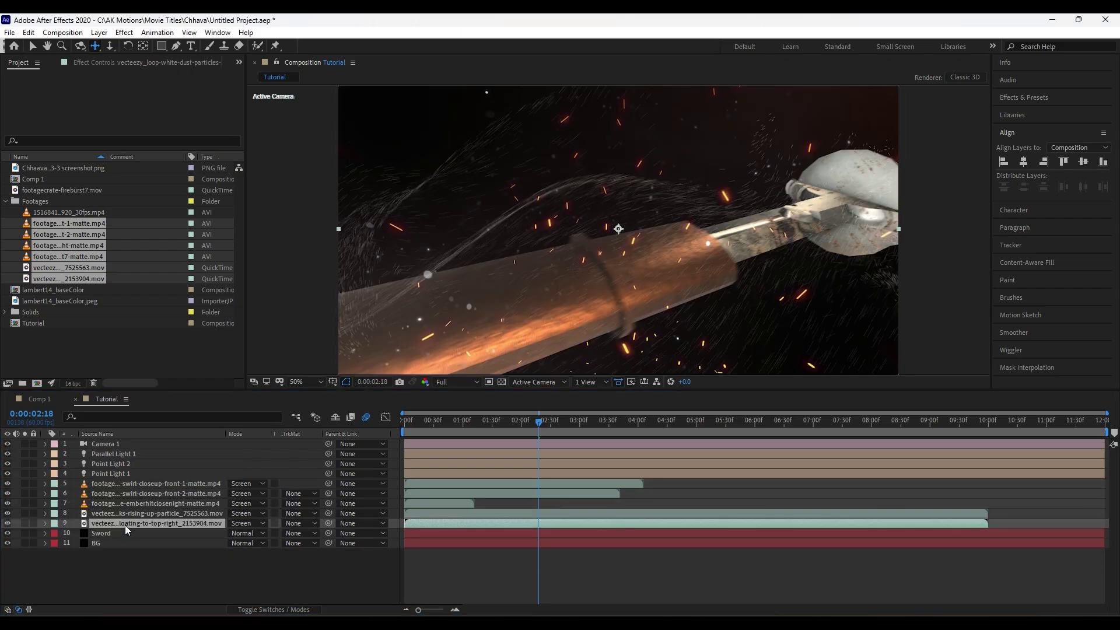
drag(142, 170, 133, 165)
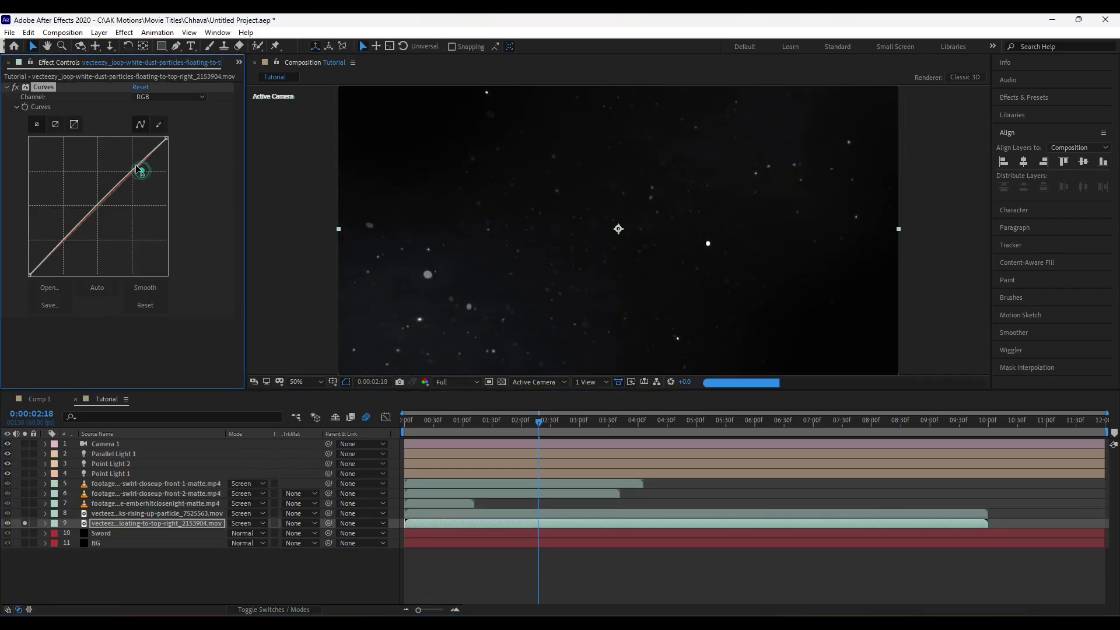
drag(66, 235, 44, 259)
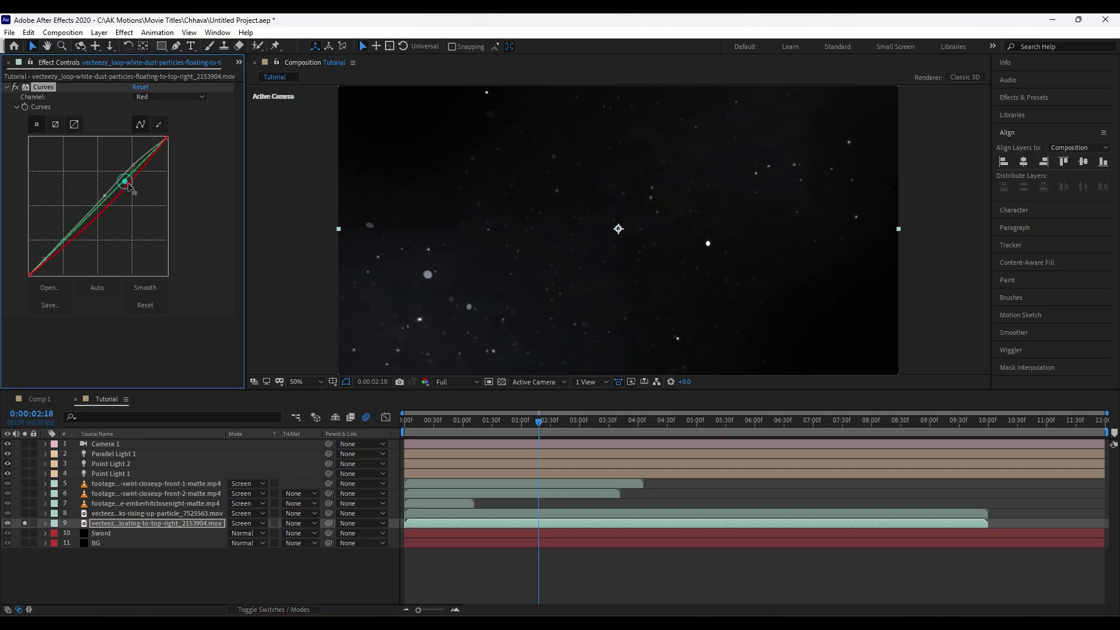
click(6, 86)
click(48, 87)
Step: Copy the dust layer's Curves effect to the smoke-fire-sparks layer and lower its Alpha curve in the midtones
key(ctrl+c)
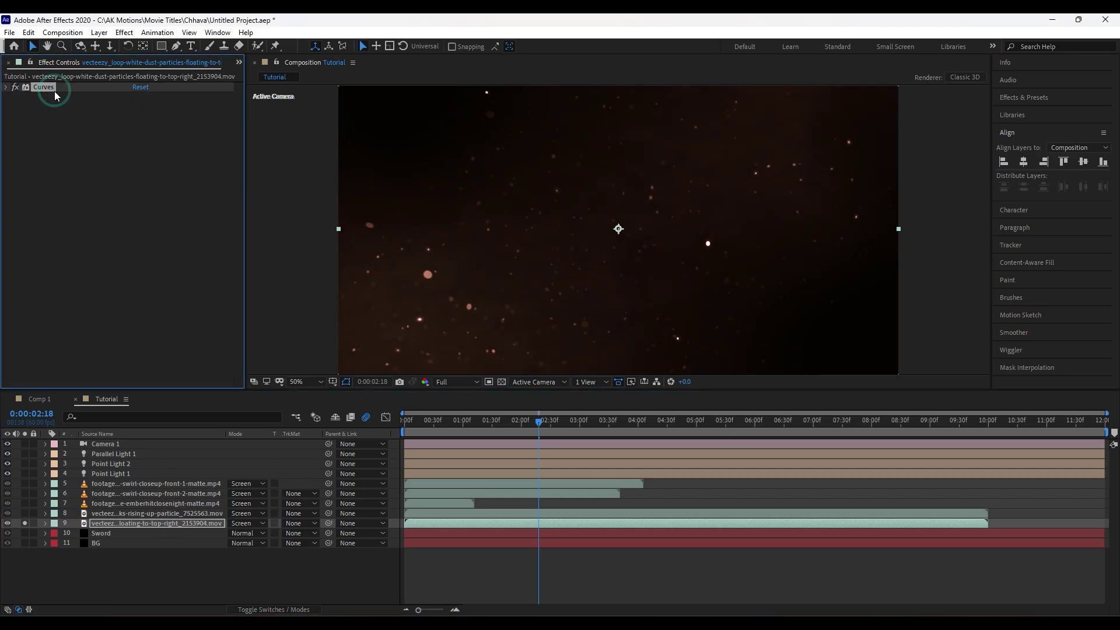
click(24, 513)
click(156, 514)
key(ctrl+v)
click(169, 97)
drag(101, 171, 106, 218)
click(166, 138)
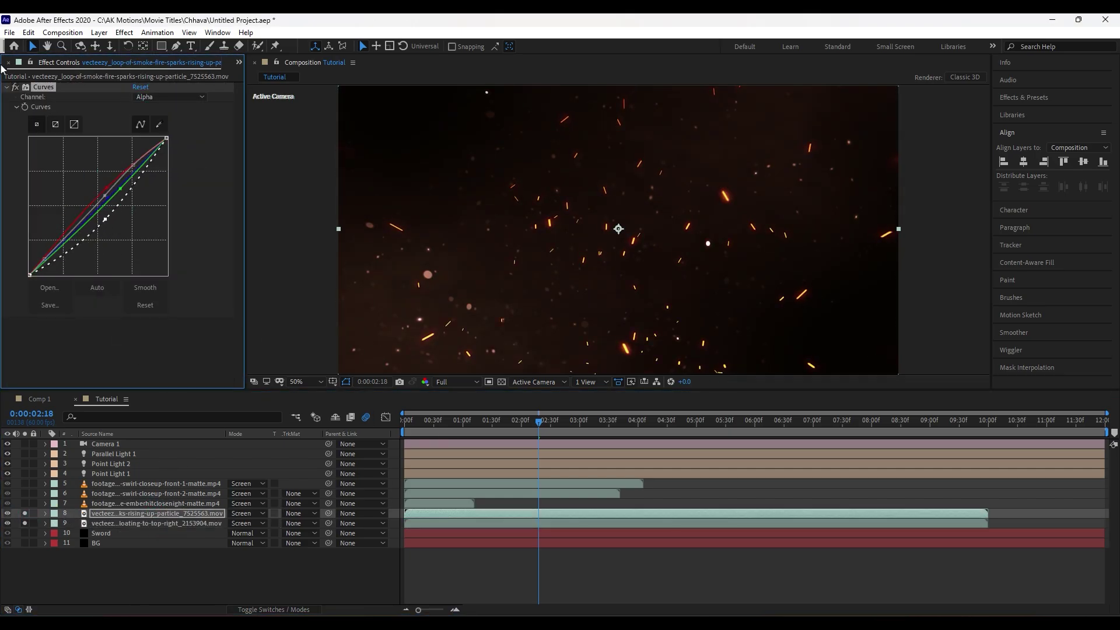
Step: Show all layers again, duplicate the white dust particles layer, and place one copy between Sword and BG
drag(24, 514, 24, 523)
click(140, 523)
key(ctrl+d)
drag(140, 522, 136, 547)
Step: Isolate the emberhitclosenight layer and apply Curves with raised channels to brighten and redden the embers
click(141, 513)
click(142, 503)
click(418, 420)
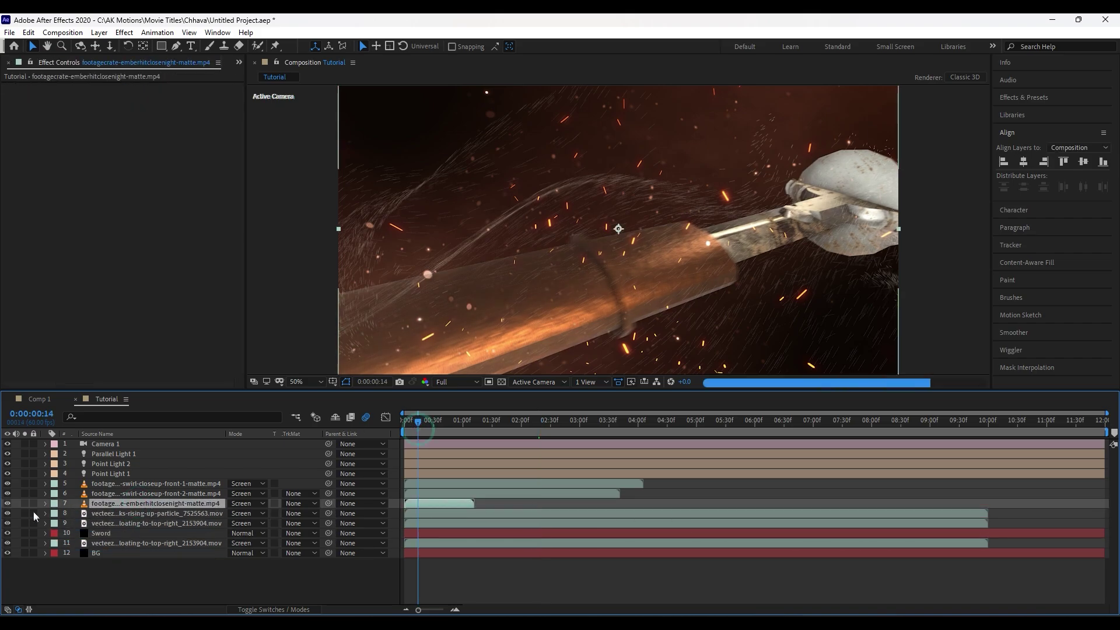
click(25, 503)
click(435, 421)
key(ctrl+alt+shift+e)
drag(129, 175, 126, 165)
drag(75, 219, 62, 204)
Step: Isolate the swirl-closeup-front-2 layer and add orange-tinting Curves plus a Glow with threshold 60%, radius 95 and intensity 1.2
click(140, 493)
click(24, 493)
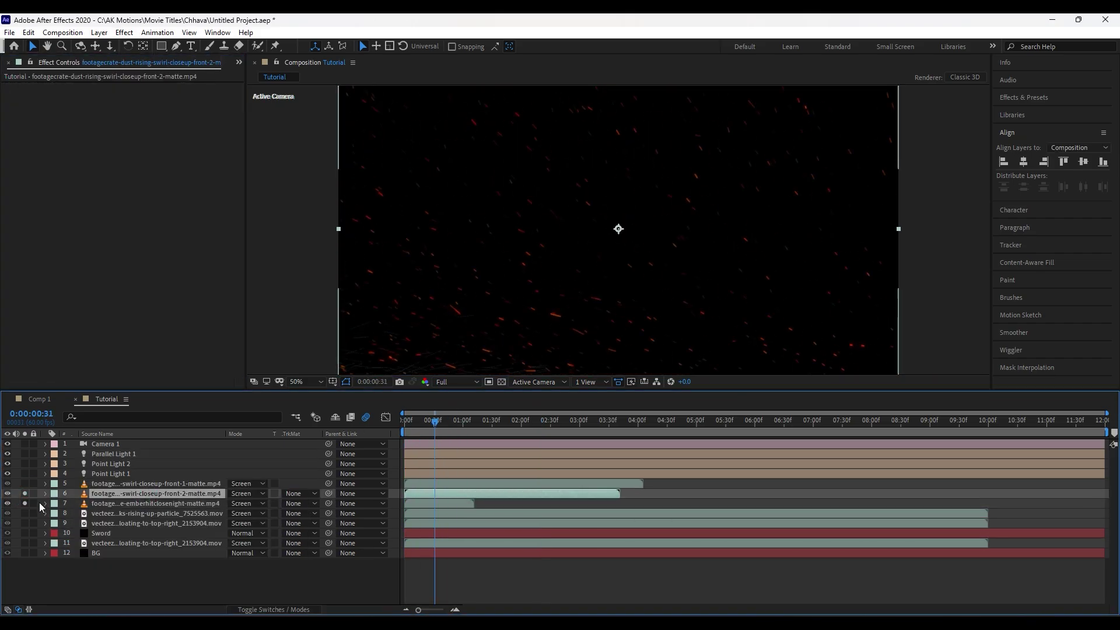
click(24, 503)
drag(437, 421, 487, 441)
right_click(500, 492)
mouse_move(536, 206)
click(677, 376)
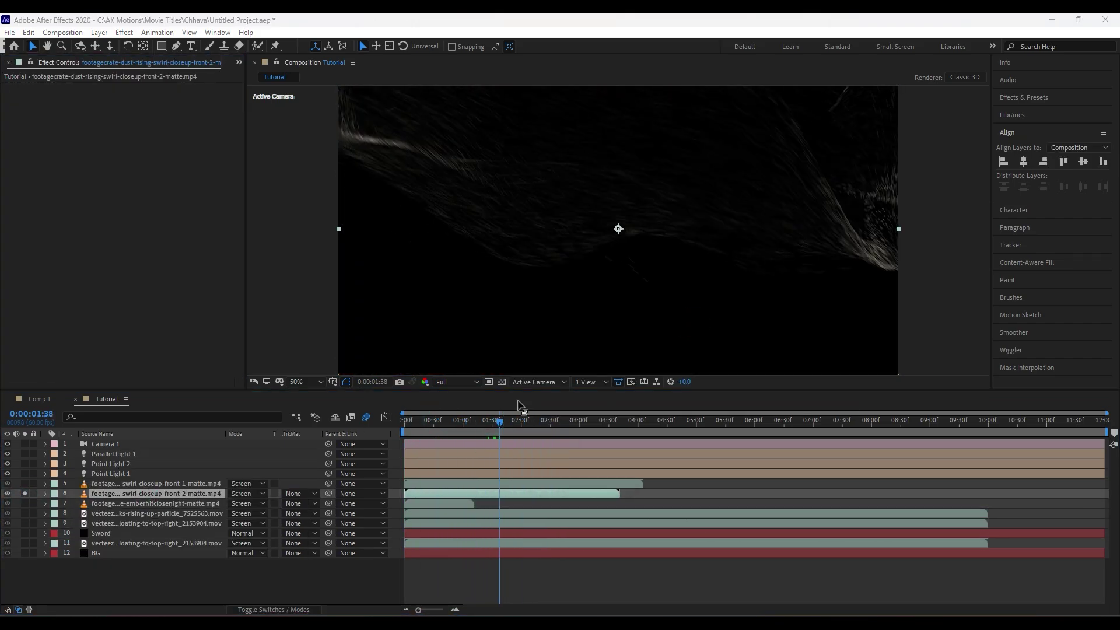
key(space)
key(ctrl+space)
text(cu)
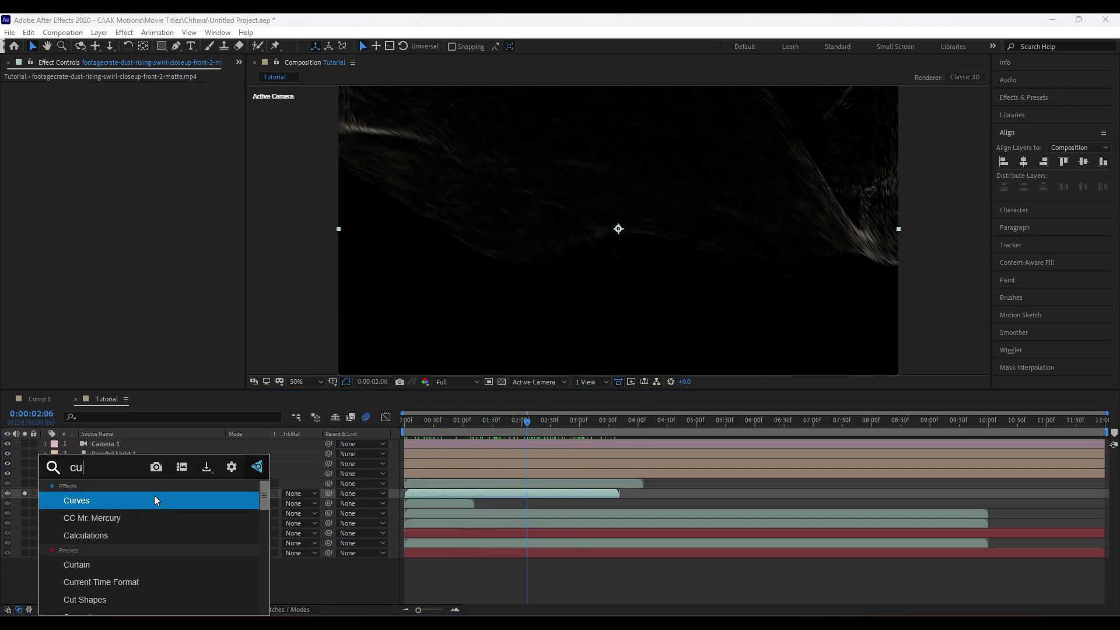
click(155, 500)
drag(129, 174, 126, 156)
drag(69, 233, 63, 224)
click(107, 192)
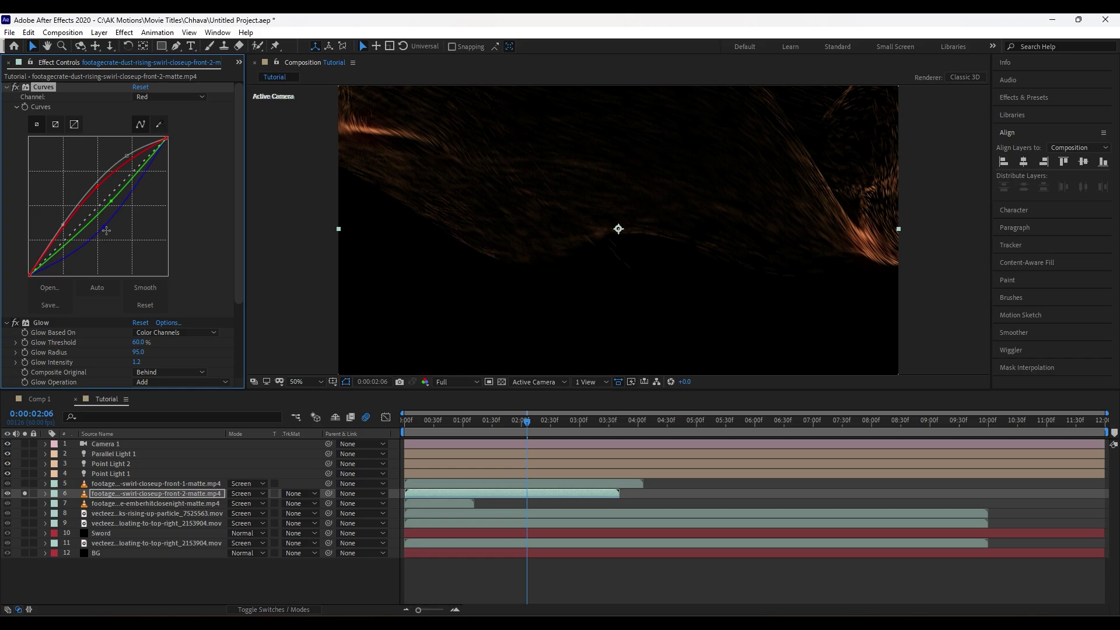
Step: Give the swirl-closeup-front-1 layer the same Curves and Glow effects and review that clip on its own
click(116, 494)
click(25, 483)
click(24, 493)
click(156, 484)
click(601, 424)
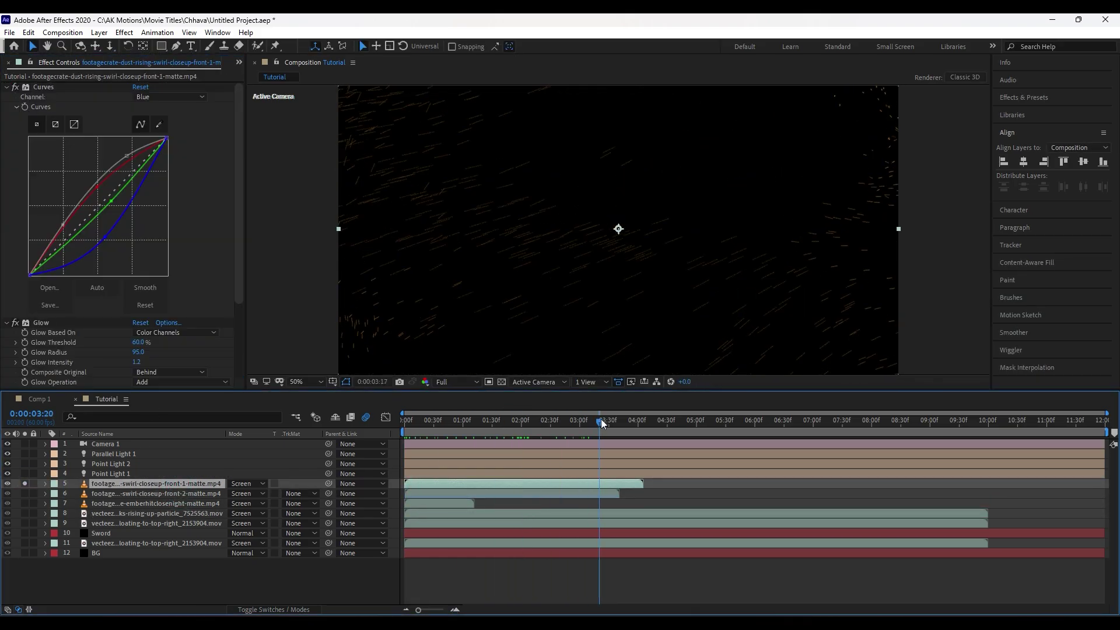
right_click(568, 484)
click(741, 221)
click(442, 422)
drag(449, 438, 617, 462)
Step: Shift the ember clip to start at about 0.7 seconds and move the swirl-closeup-front-2 layer directly above BG
drag(429, 504, 471, 504)
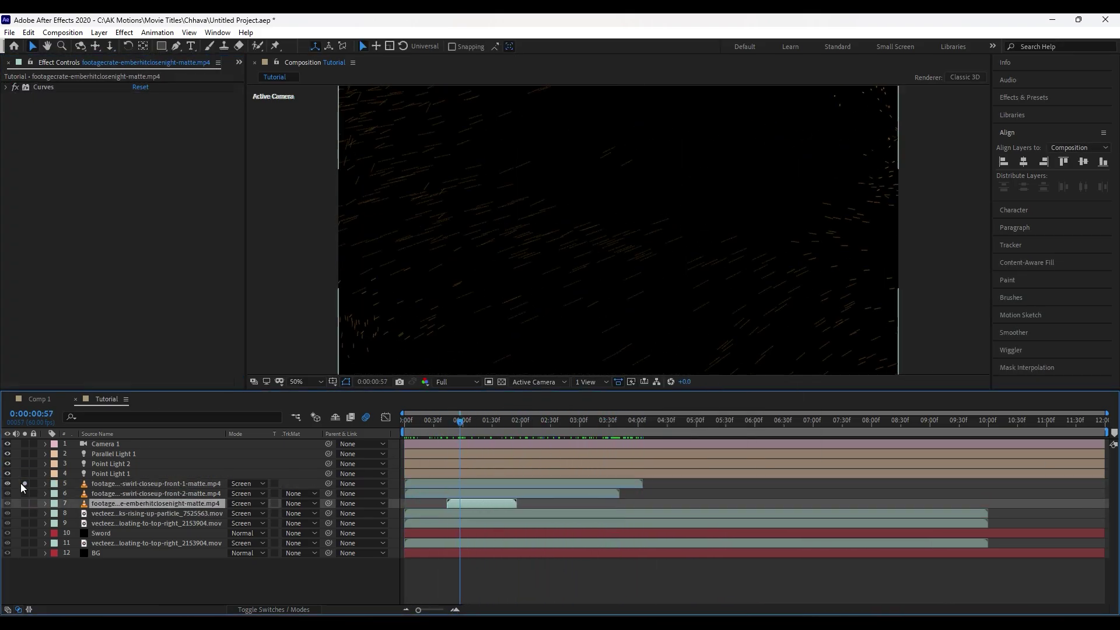
click(25, 484)
click(116, 494)
click(128, 578)
drag(464, 423, 490, 424)
drag(147, 494, 138, 547)
click(111, 513)
click(131, 503)
click(121, 495)
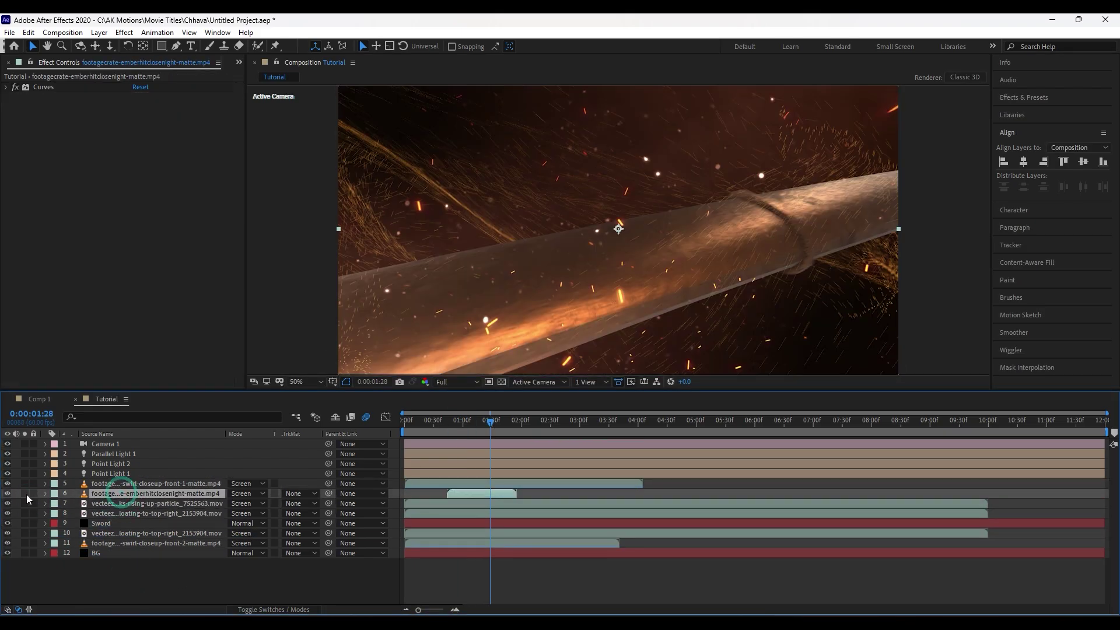
click(117, 484)
drag(490, 450, 608, 460)
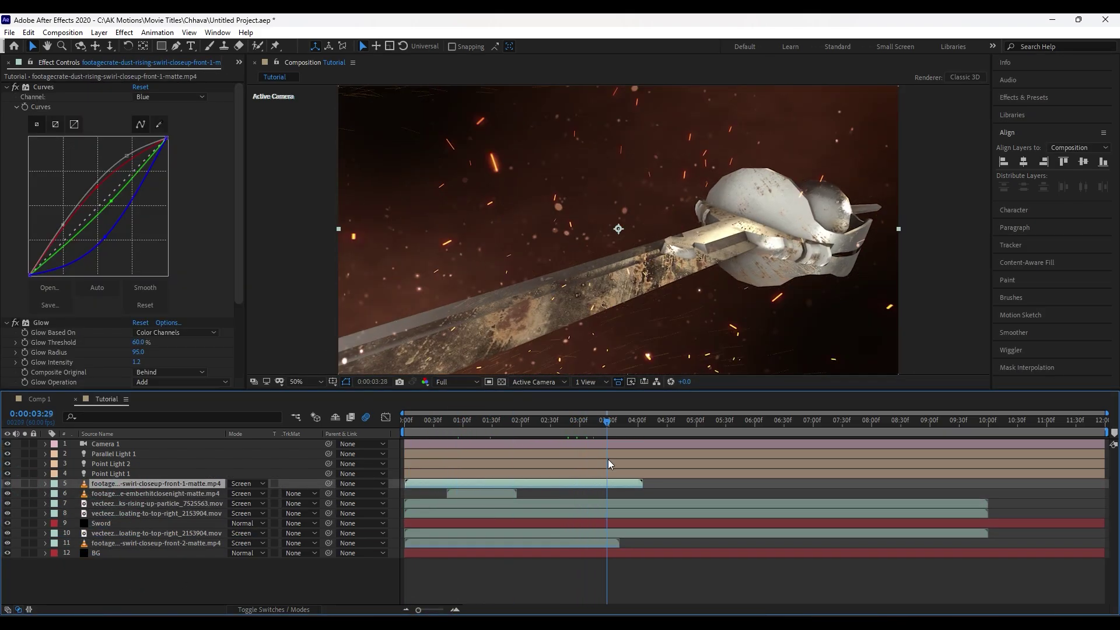
Step: Add an adjustment layer on top with Curves and Noise effects, and set the Amount of Noise to 2%
right_click(129, 574)
click(325, 535)
key(ctrl+space)
text(noi)
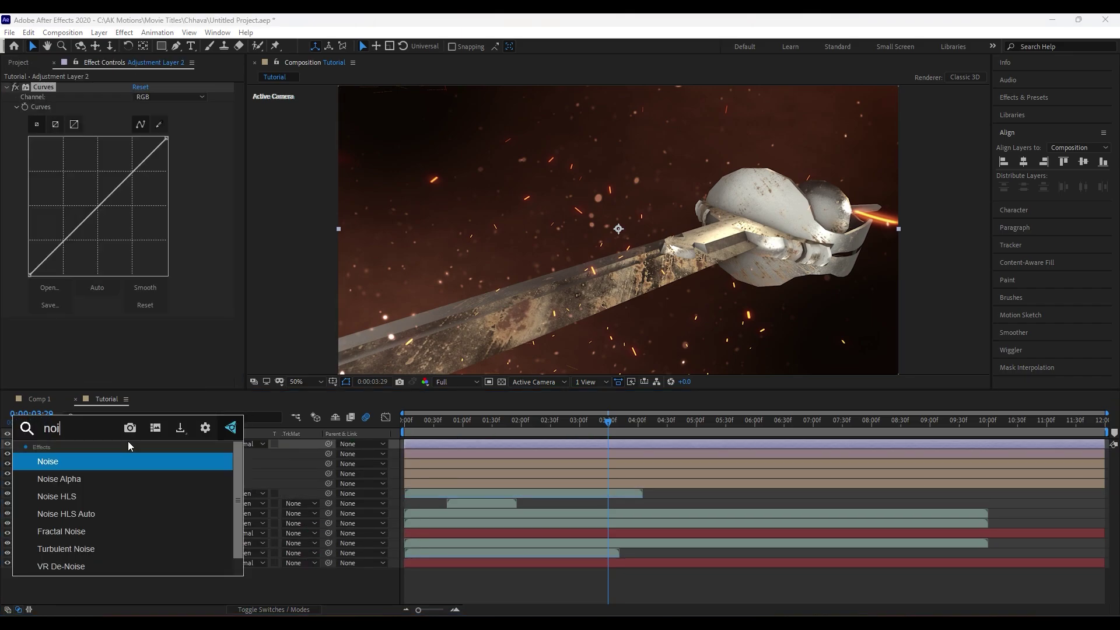
key(Return)
click(137, 332)
text(2)
key(Return)
Step: Shape the adjustment layer's Curves into a gentle S-shaped contrast curve and fine-tune its individual color channels
drag(132, 172, 131, 165)
drag(63, 241, 52, 260)
click(169, 97)
click(146, 119)
click(130, 172)
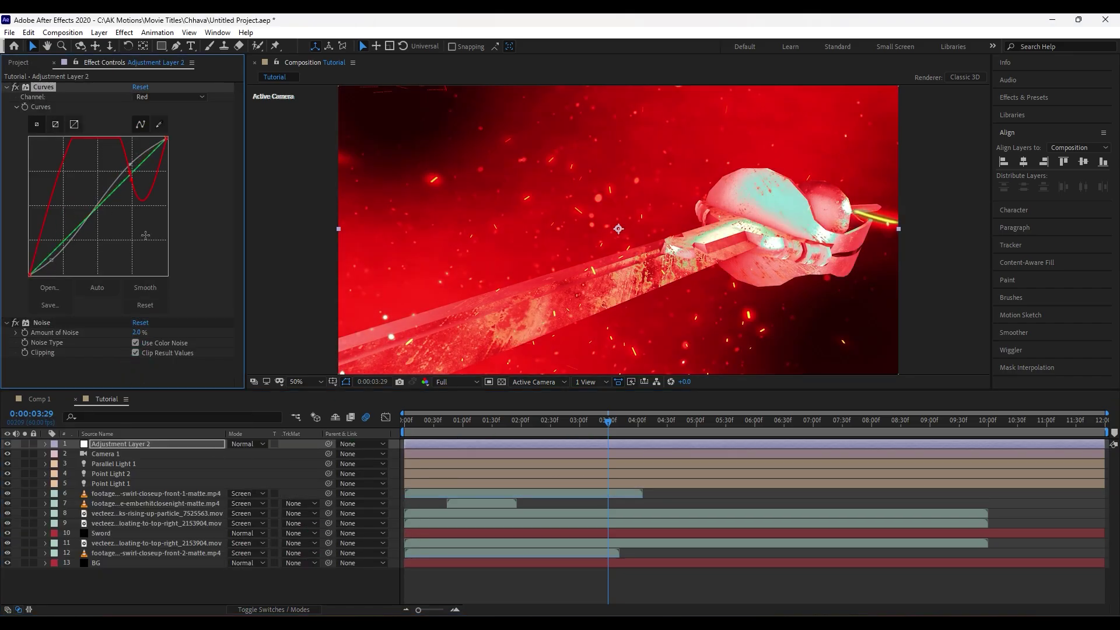
click(170, 97)
click(146, 129)
drag(117, 191, 113, 196)
Step: Add a Curves effect to the Sword layer with a slight contrast and red adjustment, and check Point Light 1's contribution
click(100, 533)
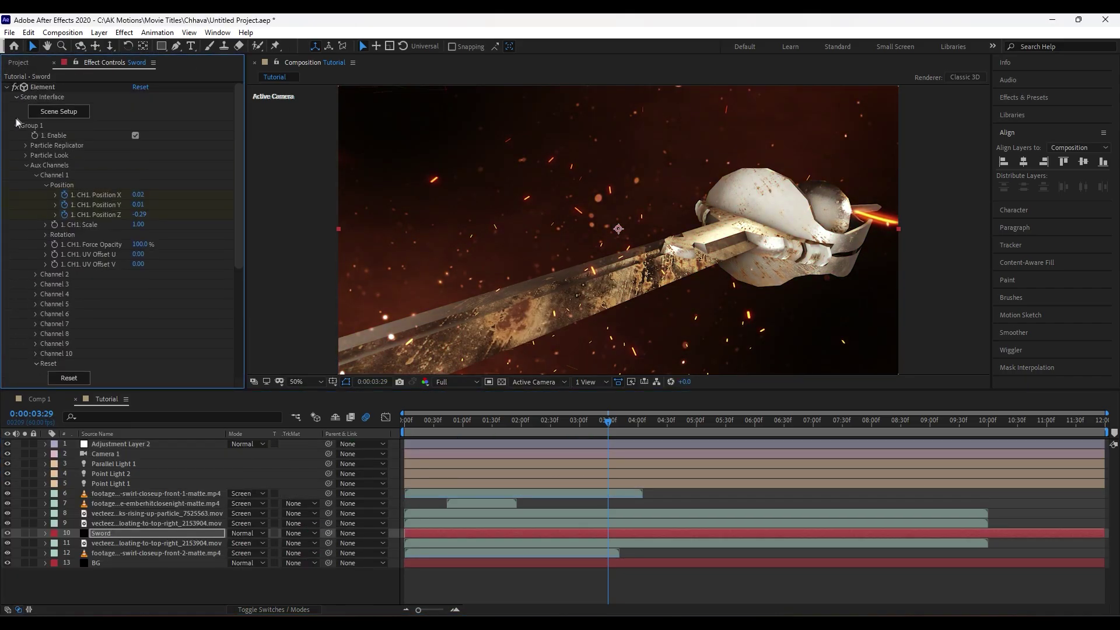
key(ctrl+space)
text(cur)
key(Return)
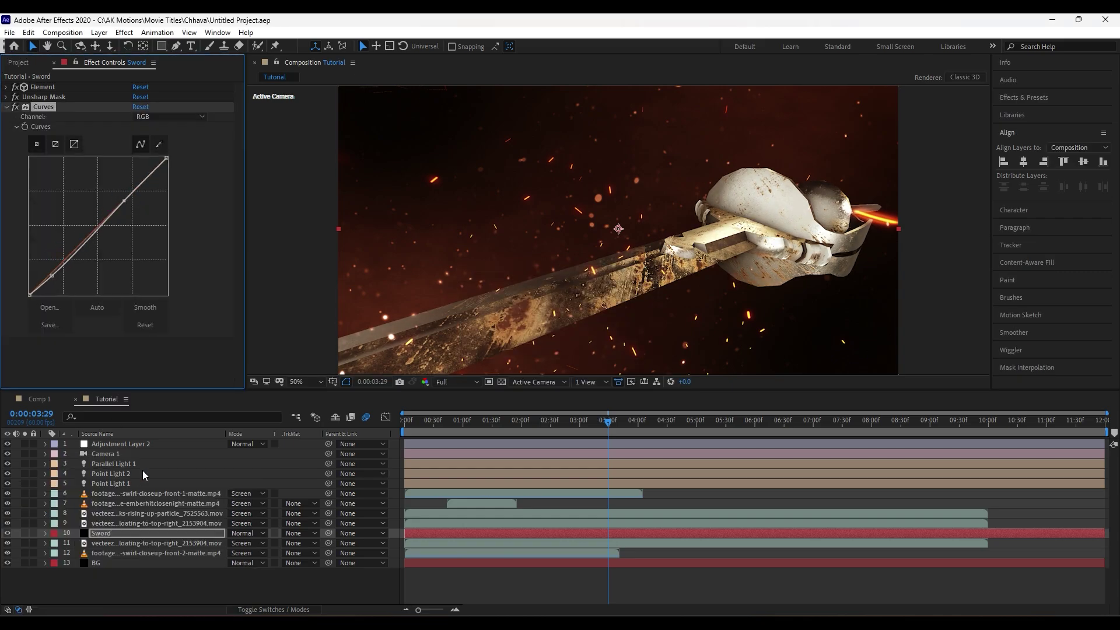
click(111, 483)
click(6, 485)
Step: Position the Flare layer's Optical Flares light on the sword's guard and apply the Beached preset from the Light presets
drag(416, 431, 606, 446)
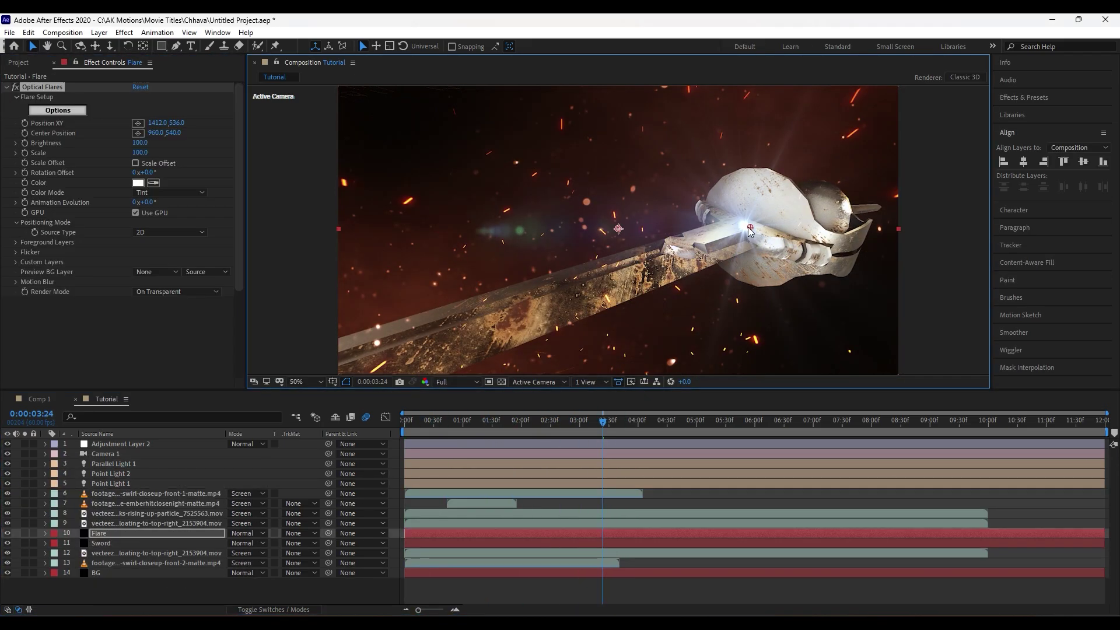
mouse_move(736, 232)
mouse_down()
mouse_move(741, 248)
mouse_move(682, 251)
mouse_move(622, 275)
mouse_move(740, 226)
mouse_up()
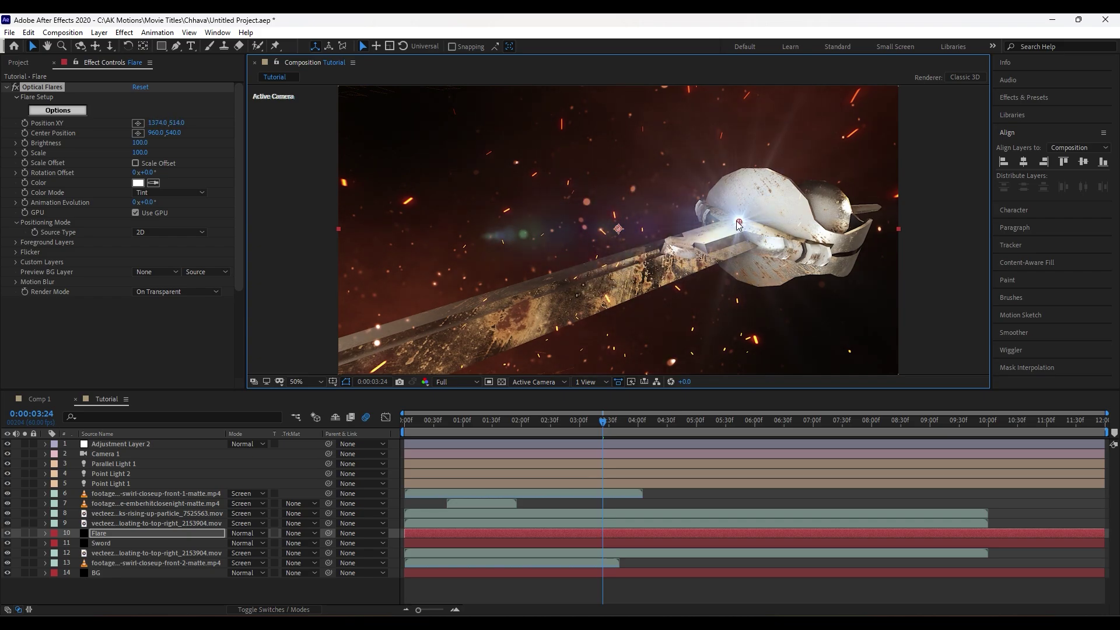
click(69, 111)
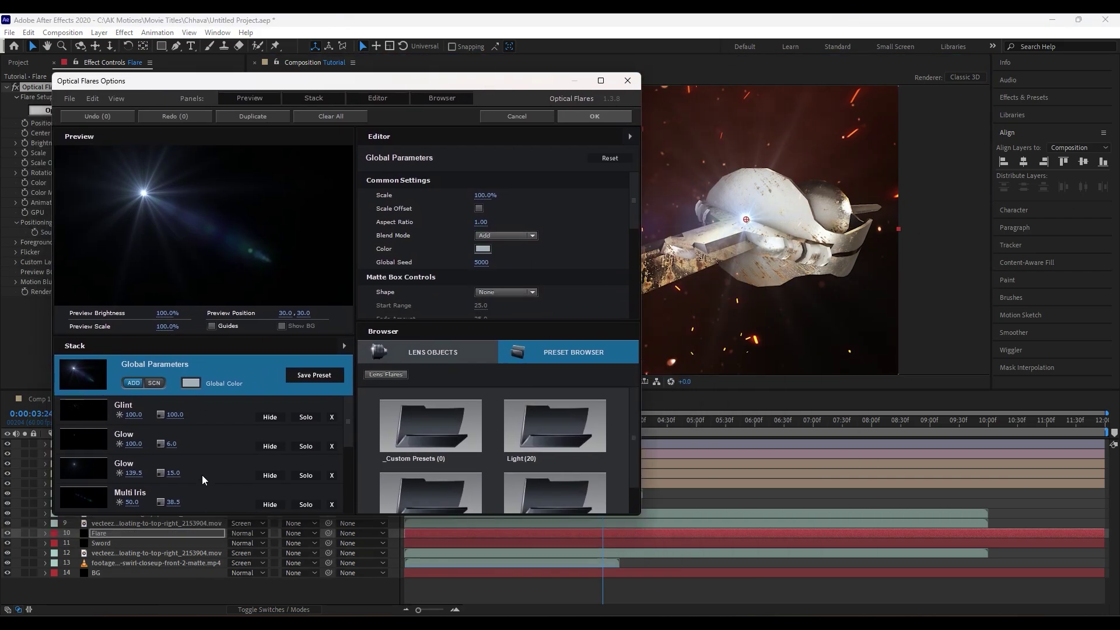
scroll(204, 480, down, 2)
double_click(555, 426)
click(555, 426)
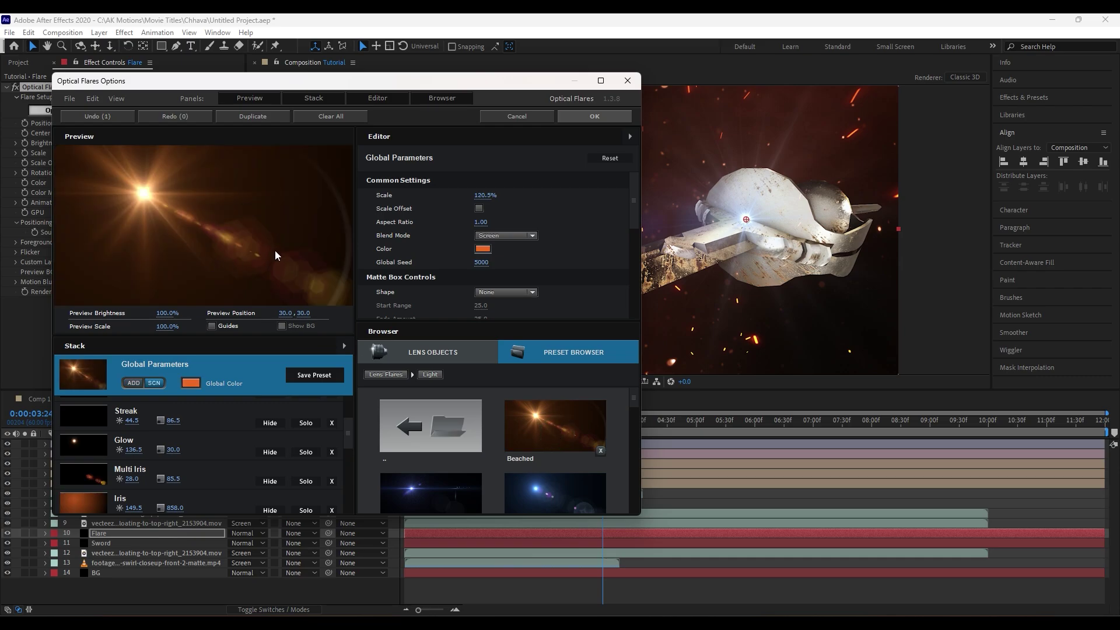
click(607, 116)
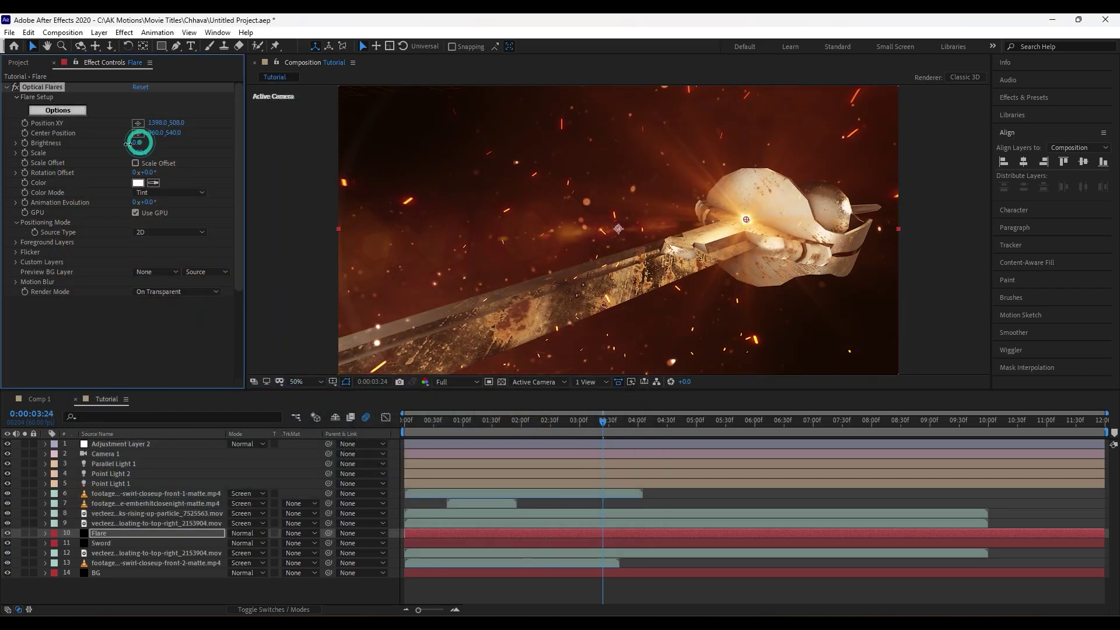
Step: Set the flare's brightness to 50 and review it around the 3-second mark
drag(140, 143, 150, 149)
click(625, 596)
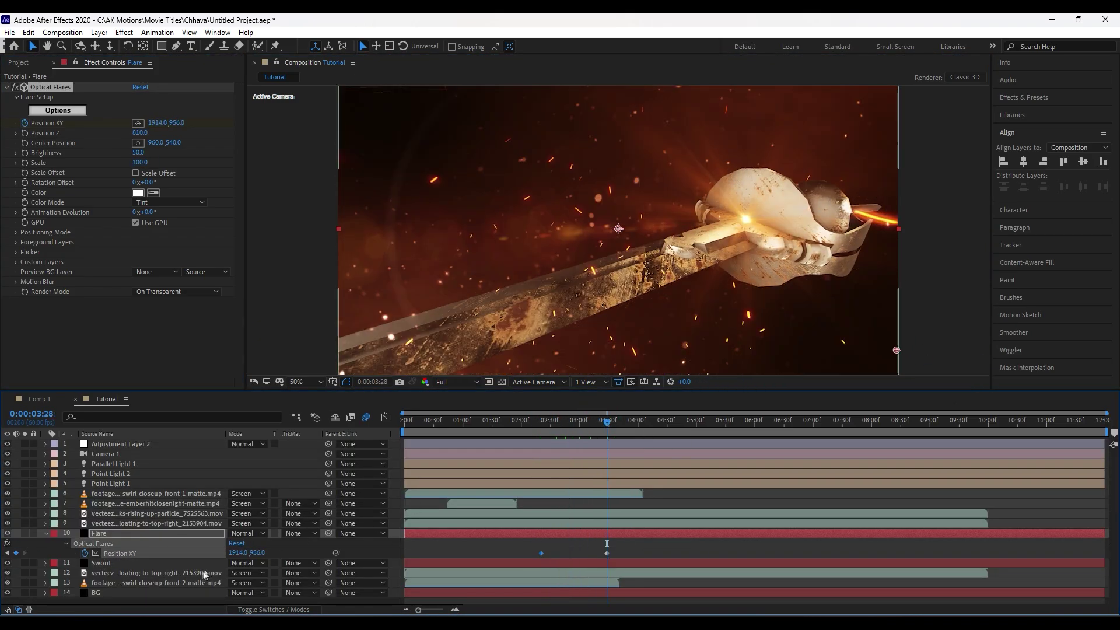
click(581, 433)
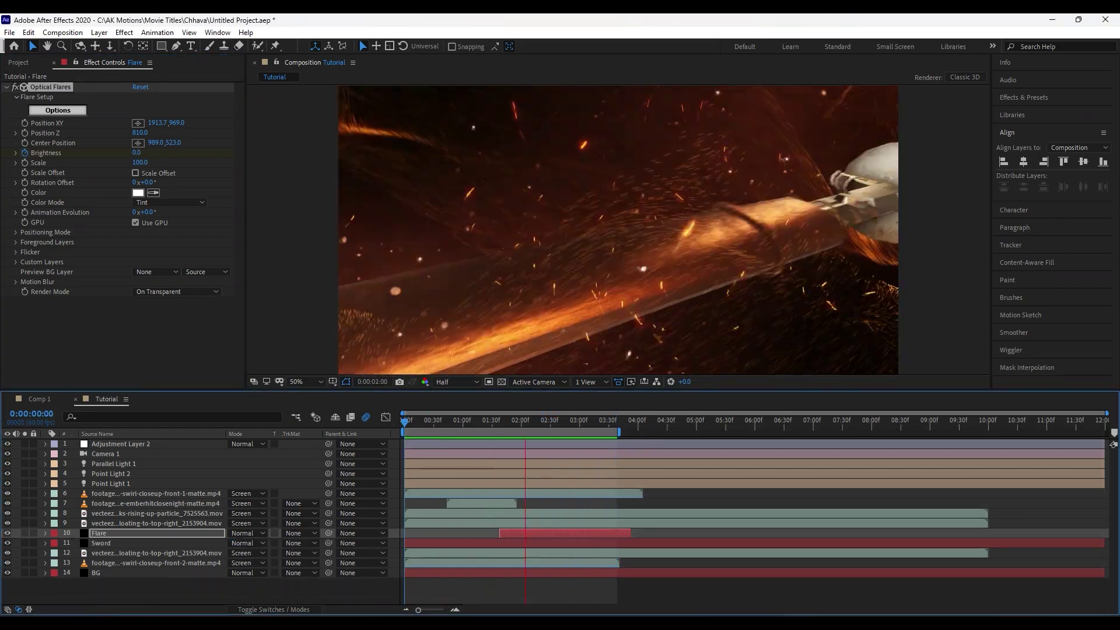
Step: Split the Camera 1 layer at 0:00:03:34
click(125, 457)
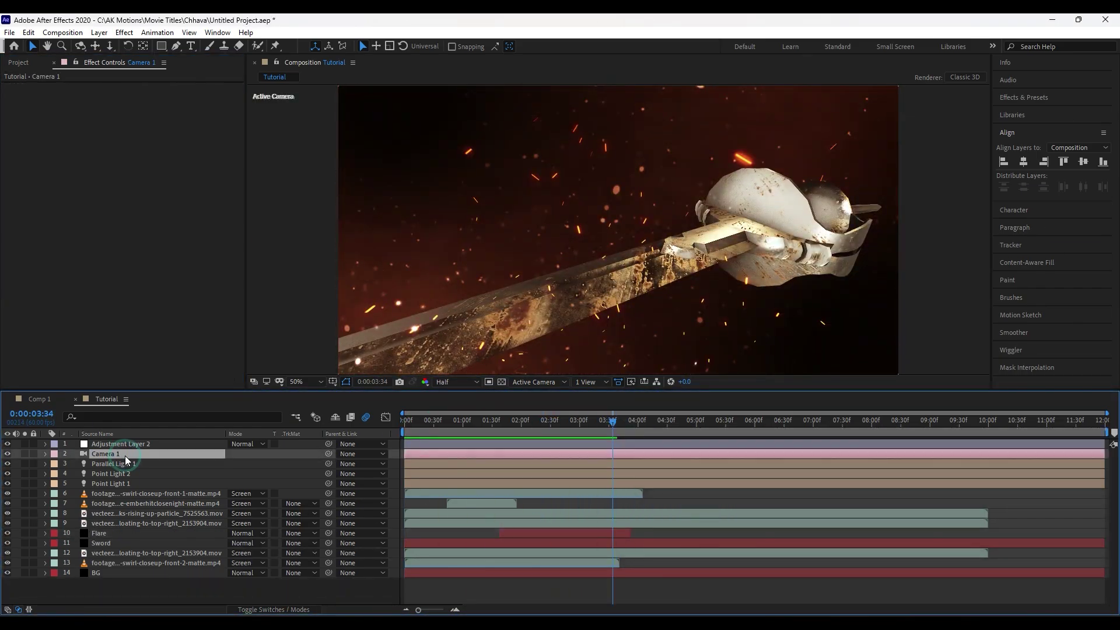
key(ctrl+shift+d)
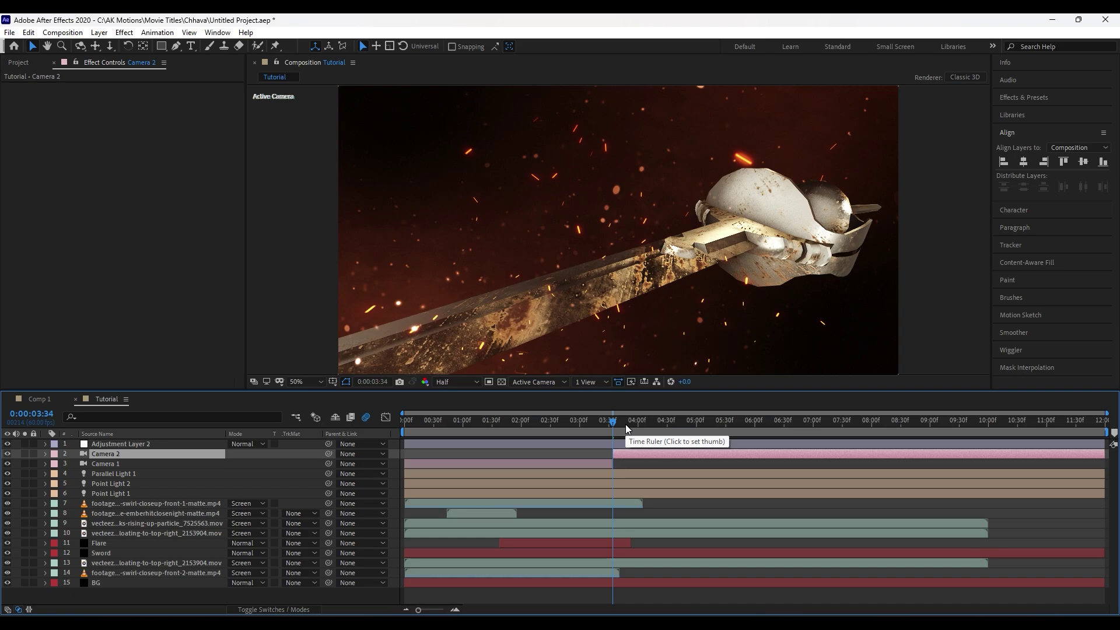
Step: With depth of field on, set Camera 1's focus distance to 91 pixels and keyframe it at 0:00:01:38
click(445, 425)
click(417, 464)
click(46, 464)
click(57, 545)
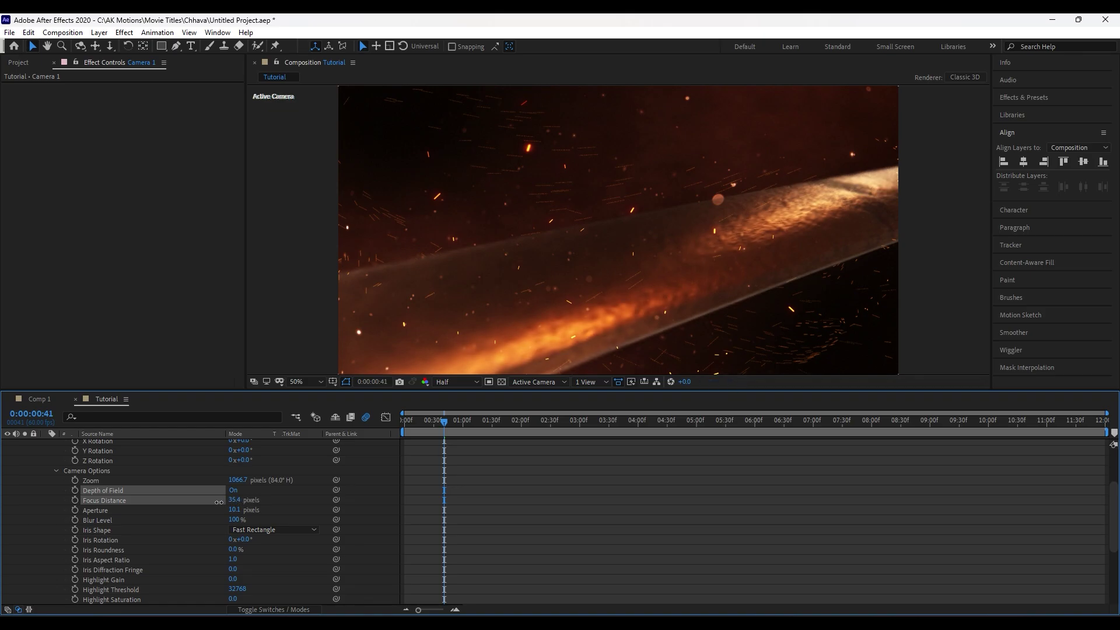
drag(219, 502, 230, 502)
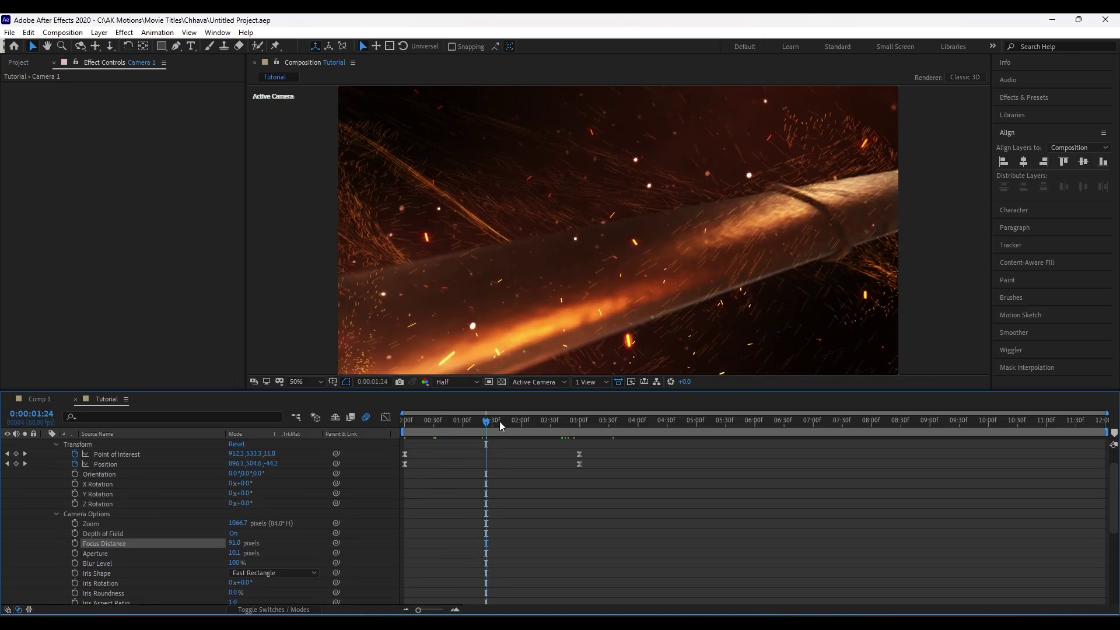
click(500, 421)
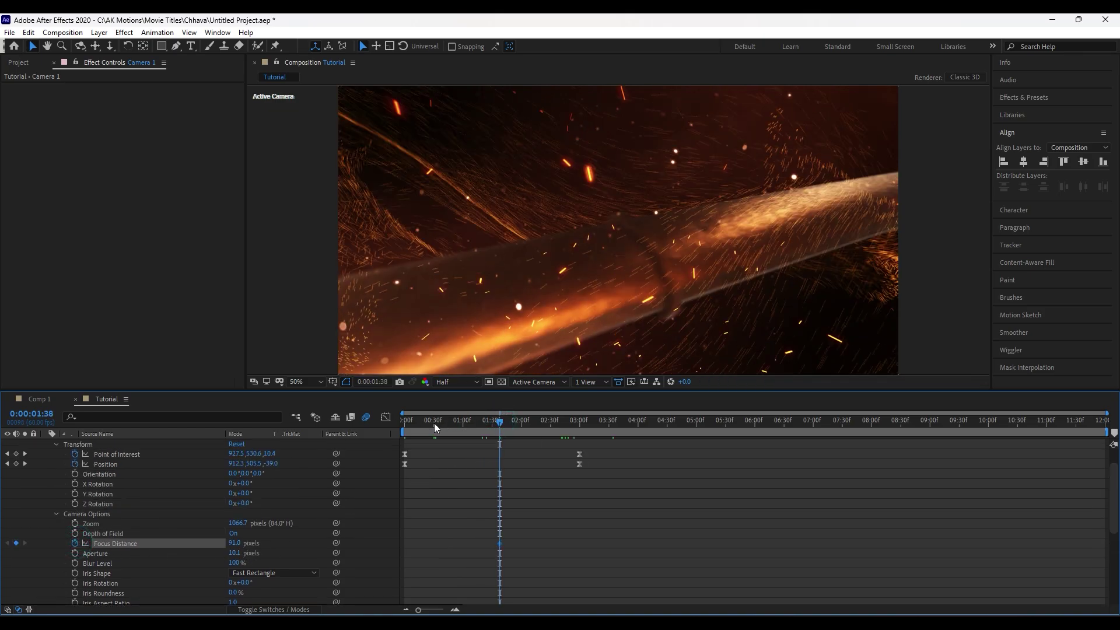
Step: Keyframe Camera 1's focus distance at 40 pixels at the start of the composition
drag(433, 421, 369, 439)
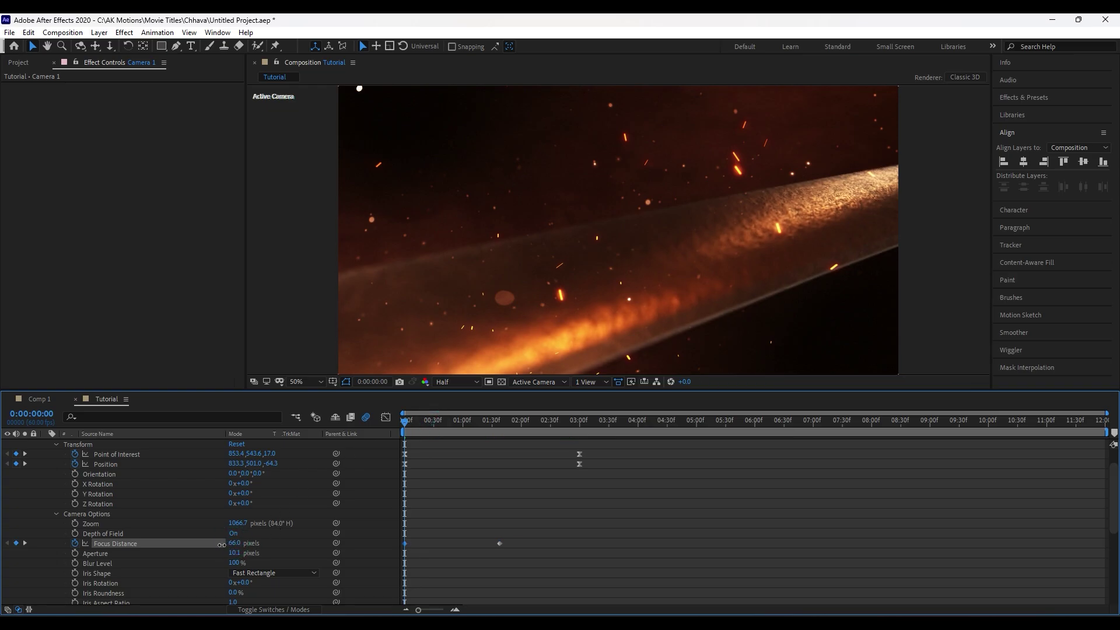
drag(222, 545, 211, 547)
drag(205, 547, 219, 548)
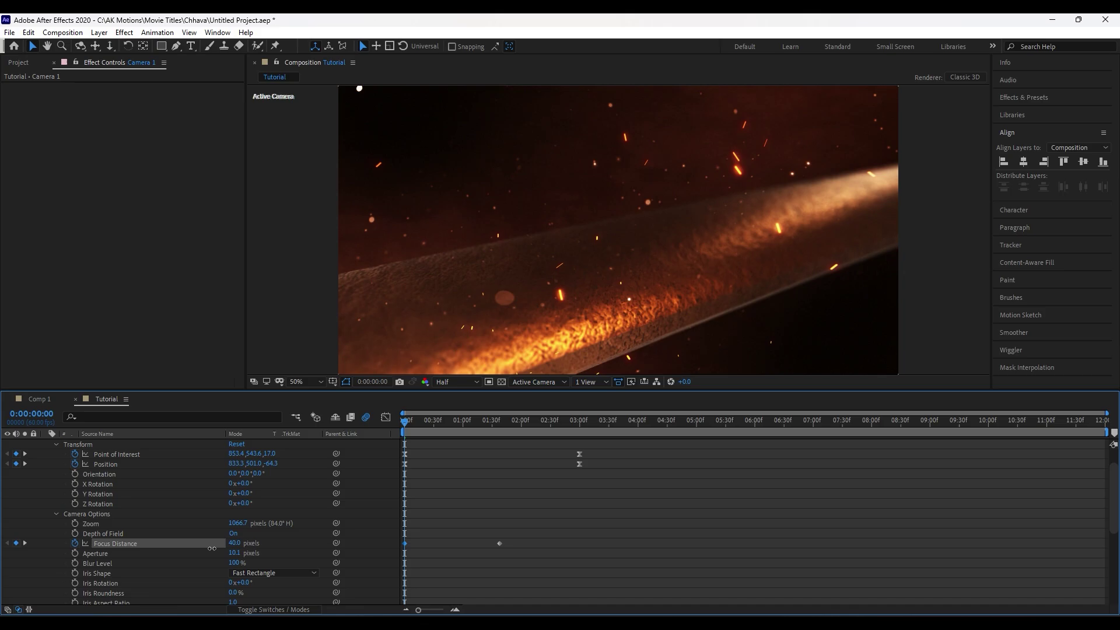
Step: Apply Easy Ease to Camera 1's focus distance keyframes and collapse the layer's properties
drag(408, 421, 575, 423)
right_click(499, 544)
mouse_move(525, 535)
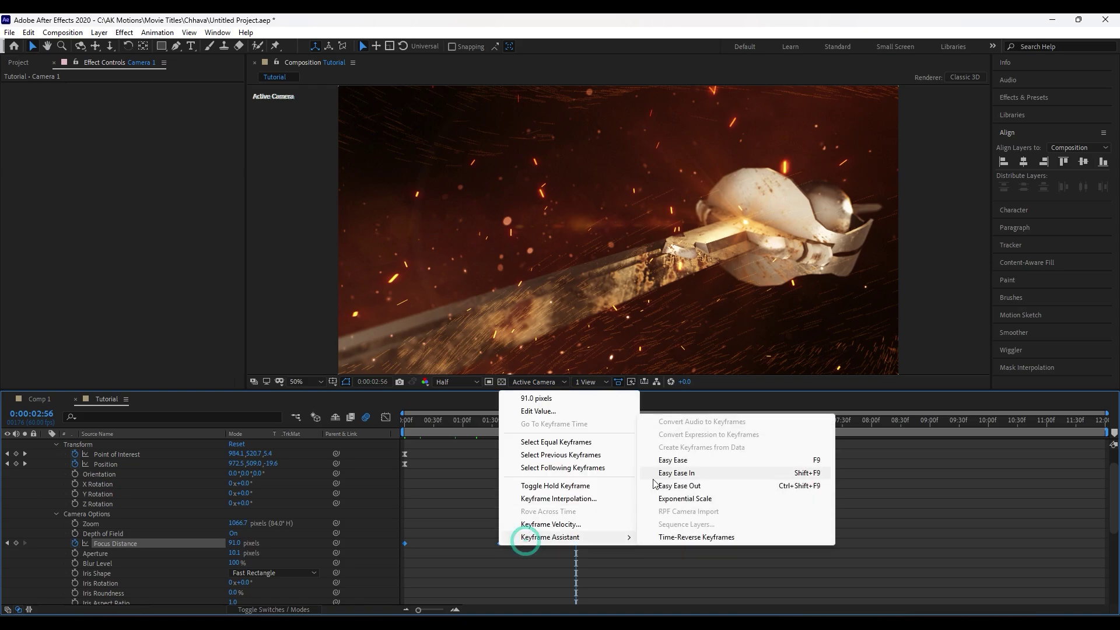
click(664, 464)
scroll(65, 477, up, 1)
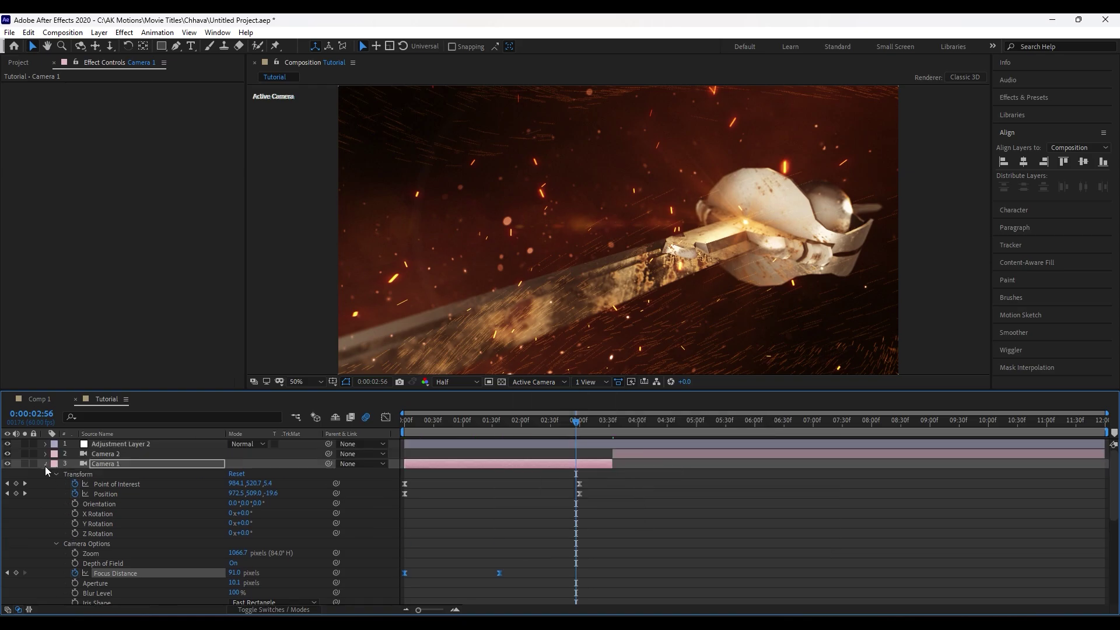
click(45, 466)
Step: Delete Camera 2's Point of Interest and Position keyframes and move the playhead to its start at 0:00:03:34
click(703, 454)
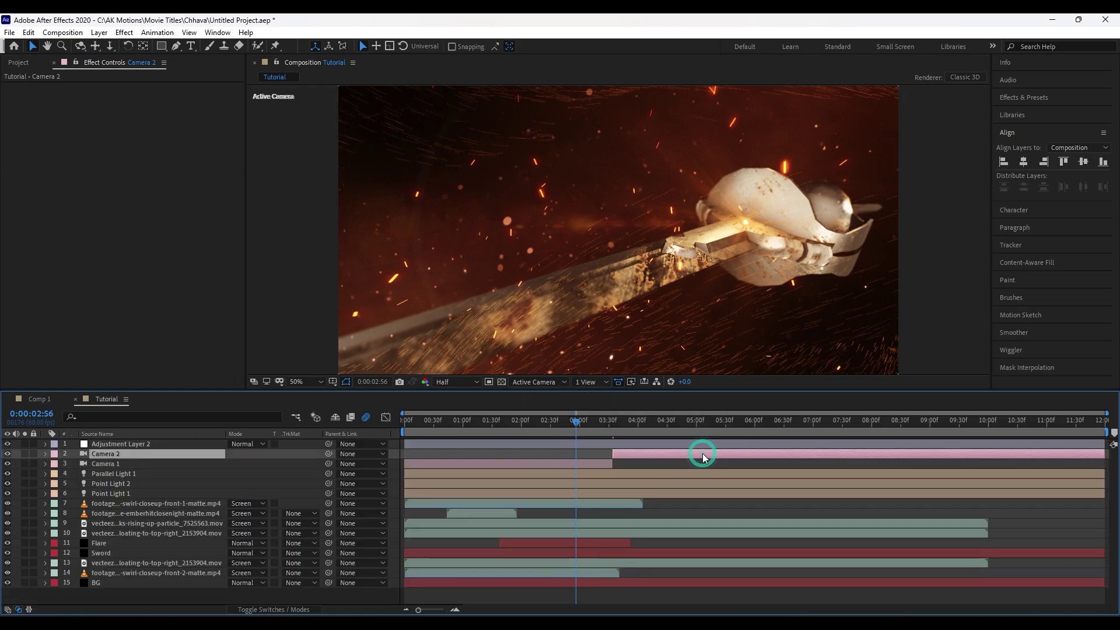
key(u)
drag(600, 464, 384, 480)
key(Delete)
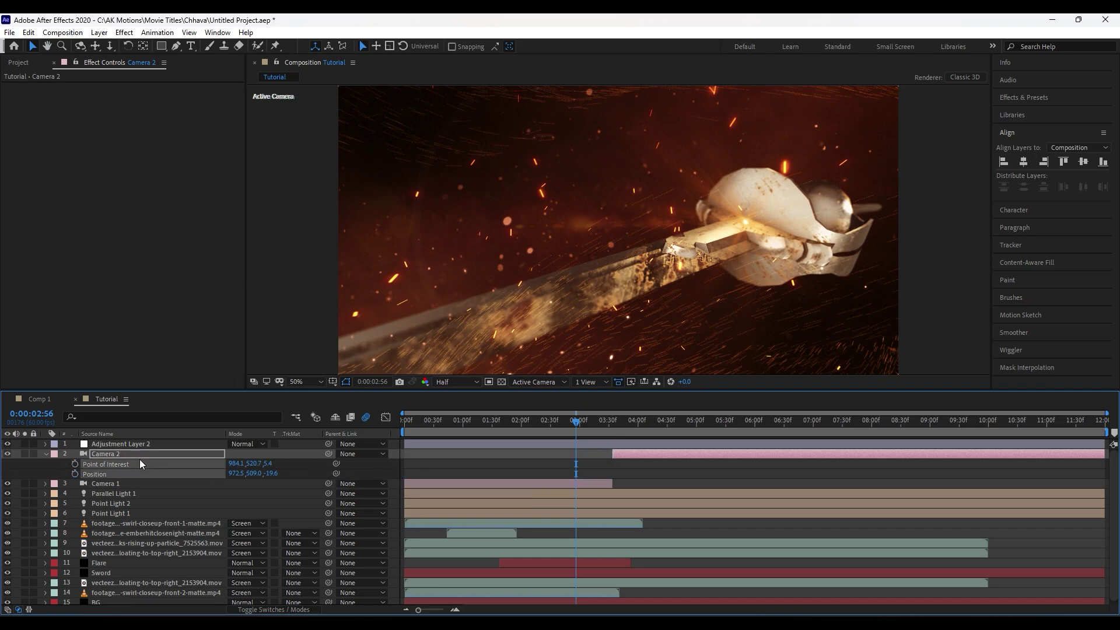
click(47, 456)
drag(587, 420, 612, 425)
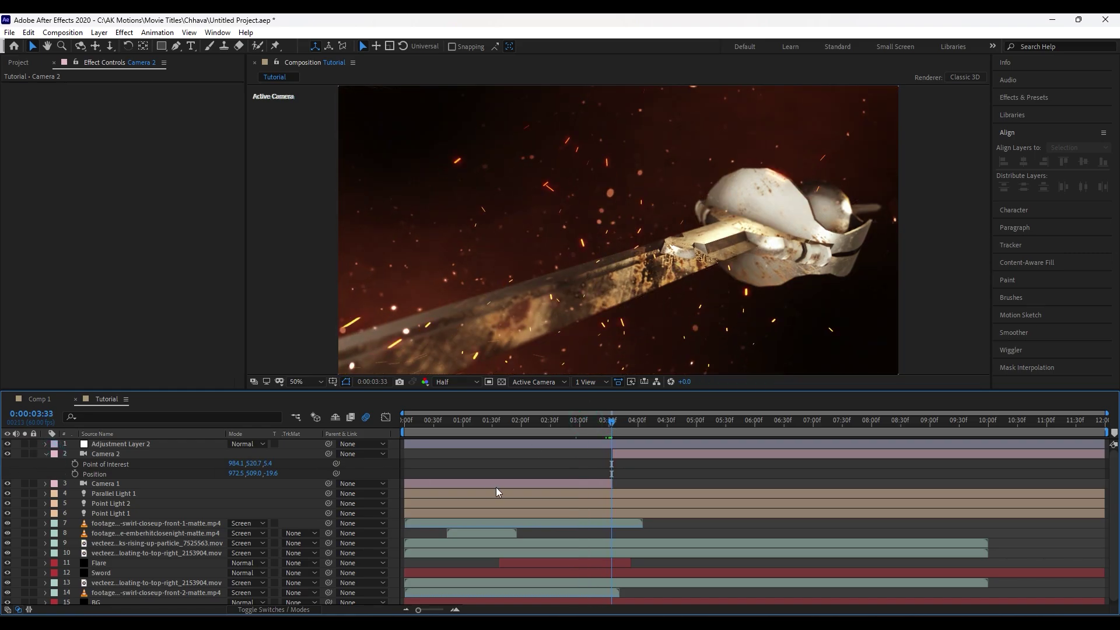
drag(436, 613, 382, 616)
click(783, 426)
key(u)
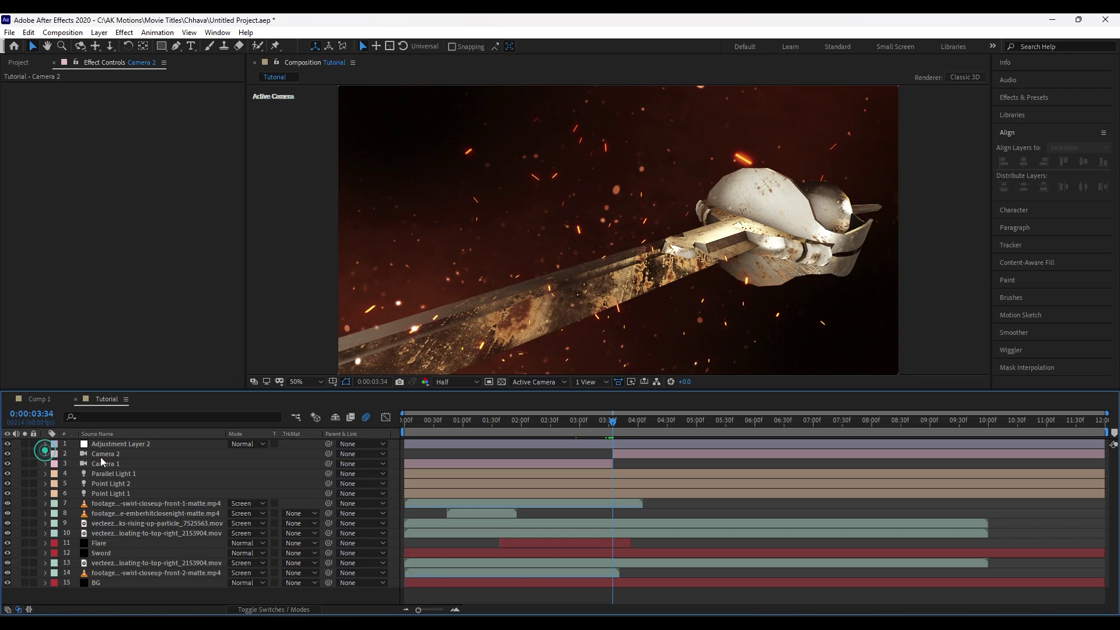
Step: Split the Sword layer at 0:00:03:34 and save the project
click(110, 550)
key(ctrl+shift+d)
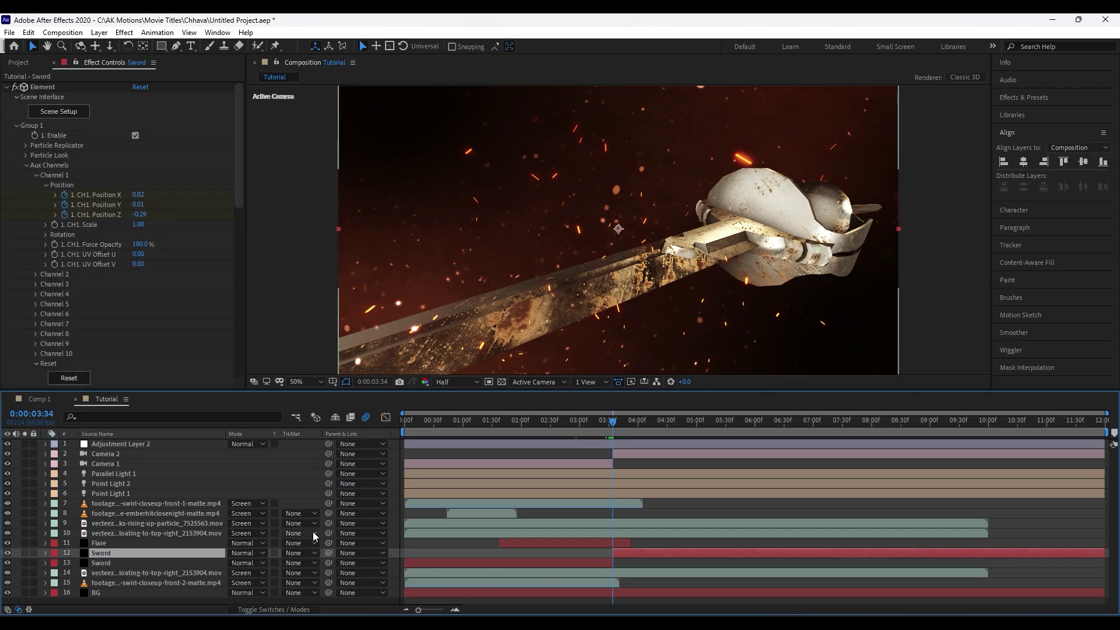
key(ctrl+s)
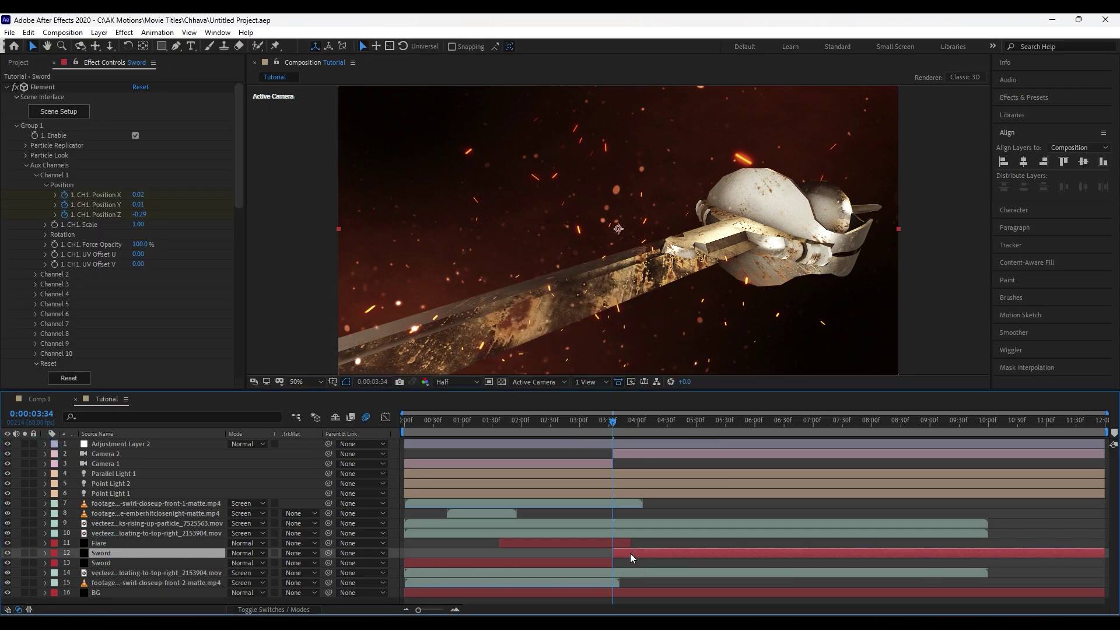
Step: On the second Sword layer, delete the earlier Element keyframes and move the remaining ones to 0:00:03:34
key(u)
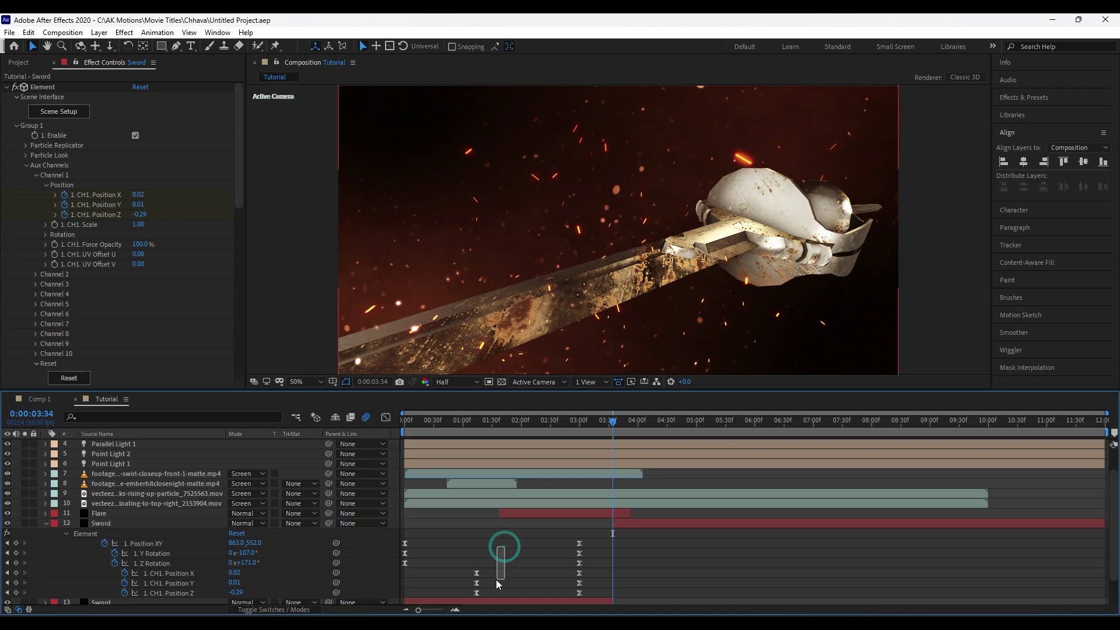
drag(500, 539, 356, 594)
key(Delete)
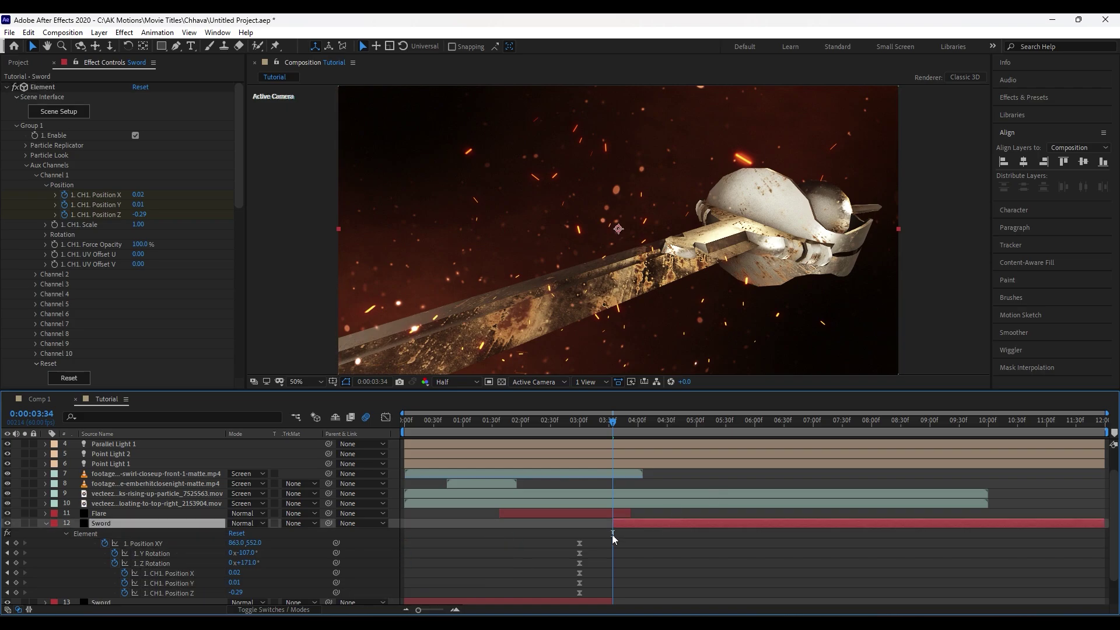
drag(611, 535, 574, 597)
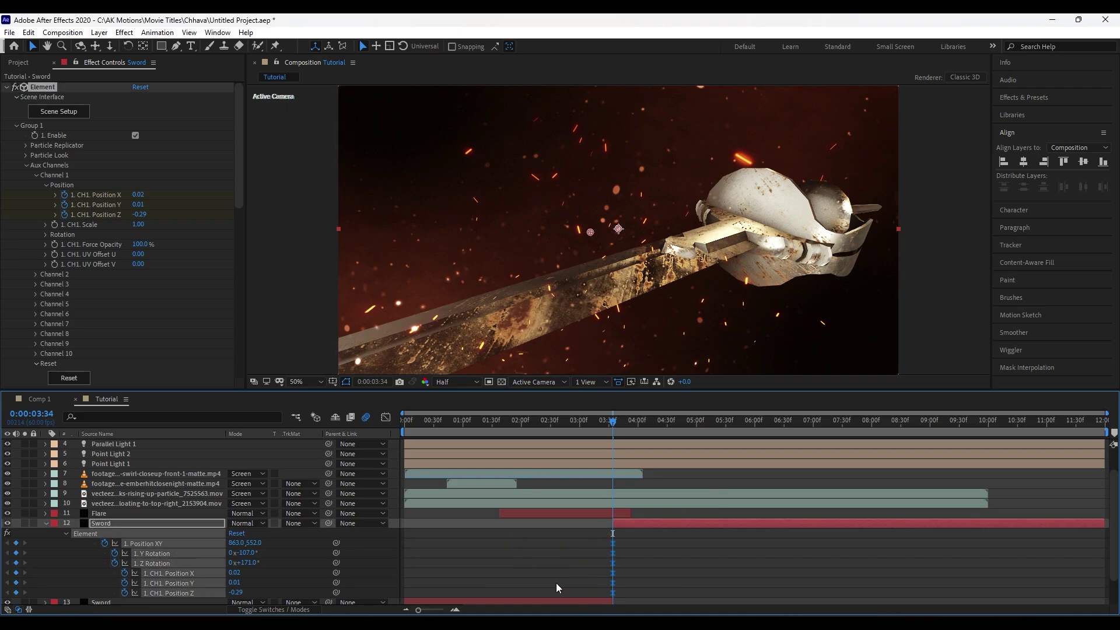
click(556, 584)
scroll(138, 520, up, 3)
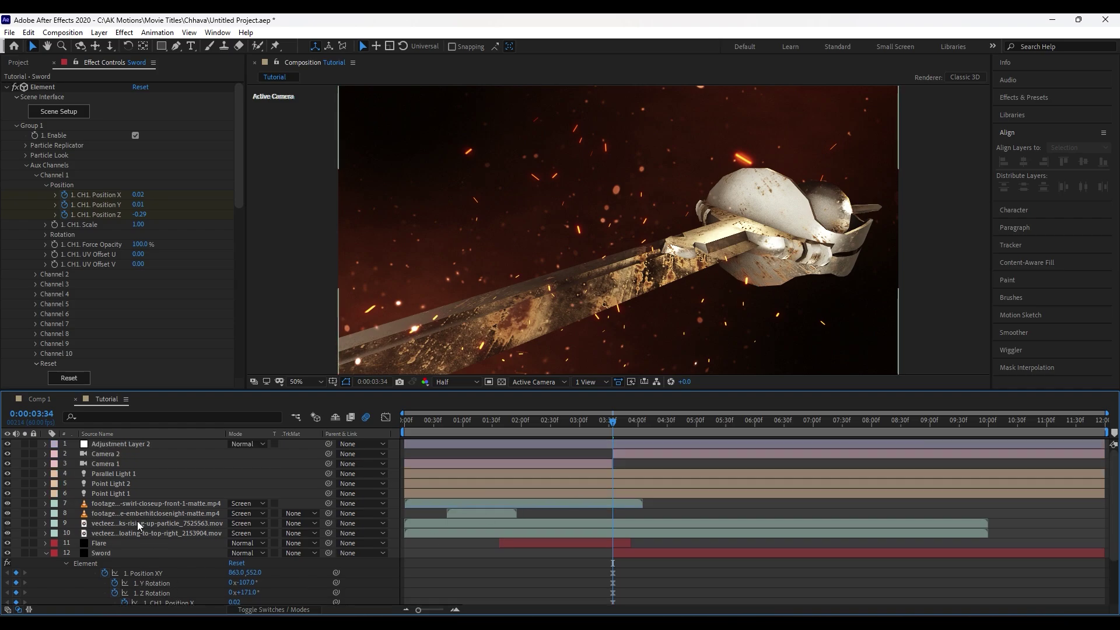
Step: Keyframe Camera 2's Point of Interest and Position at 0:00:03:34 and show only its keyframed properties
click(128, 453)
click(45, 455)
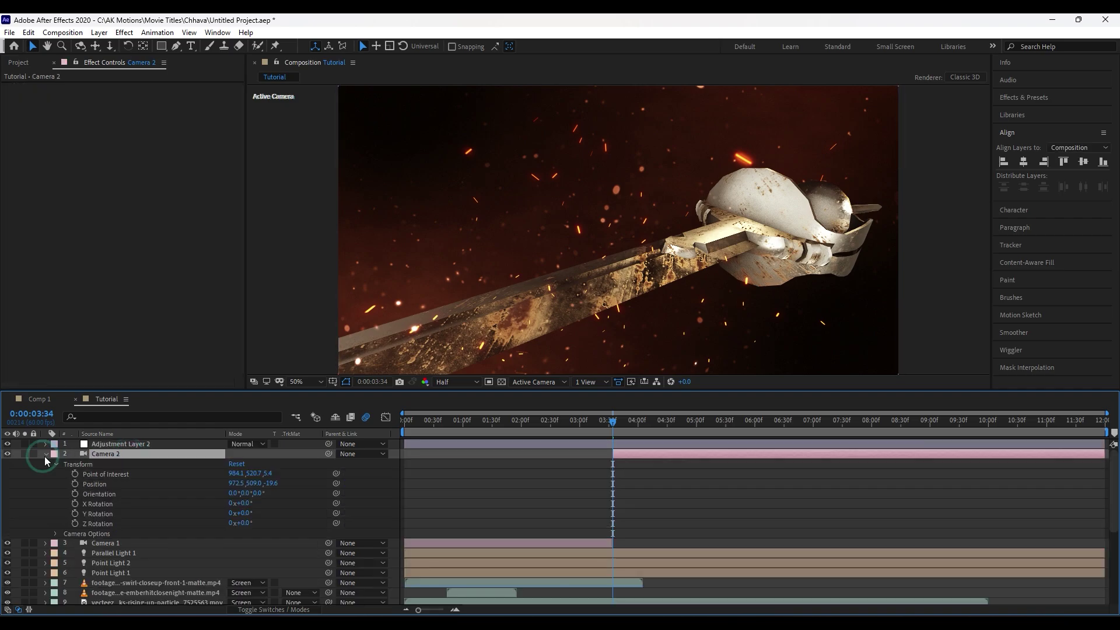
click(119, 454)
key(u)
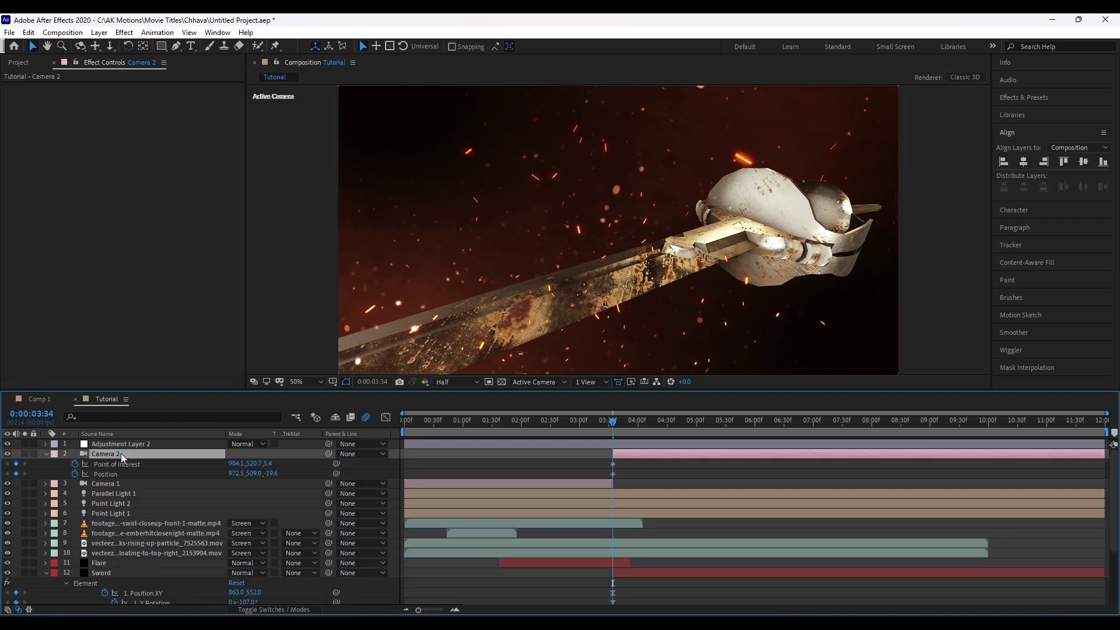
Step: Orbit, track and dolly Camera 2 so the sword stands upright near the frame's center with its hilt at the top
click(79, 47)
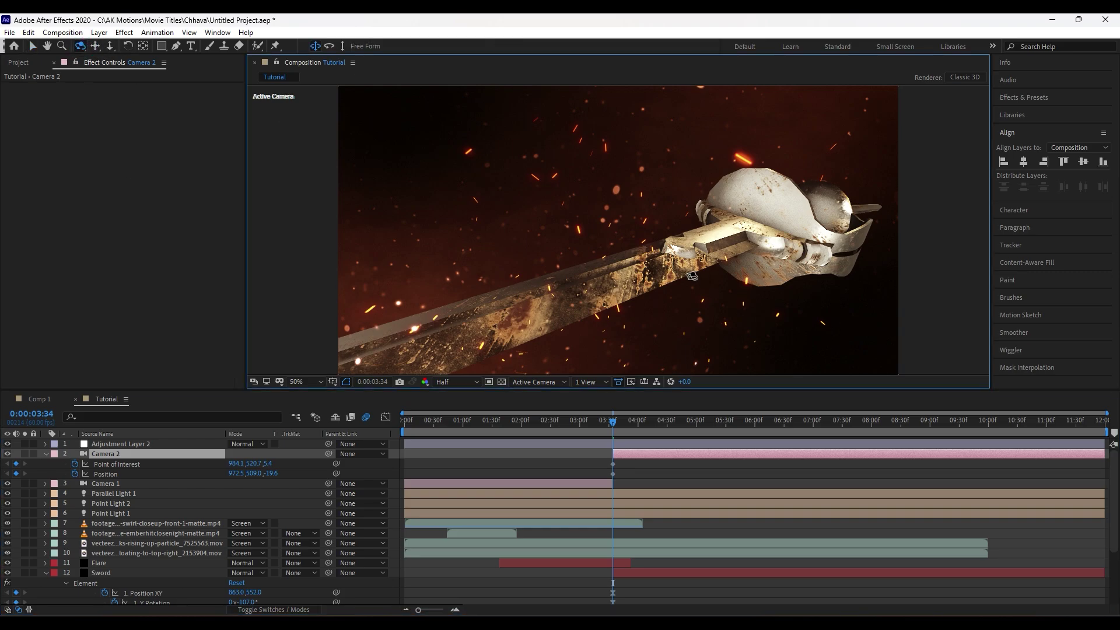
mouse_move(752, 292)
mouse_down()
mouse_move(693, 276)
mouse_move(730, 302)
mouse_move(762, 296)
mouse_up()
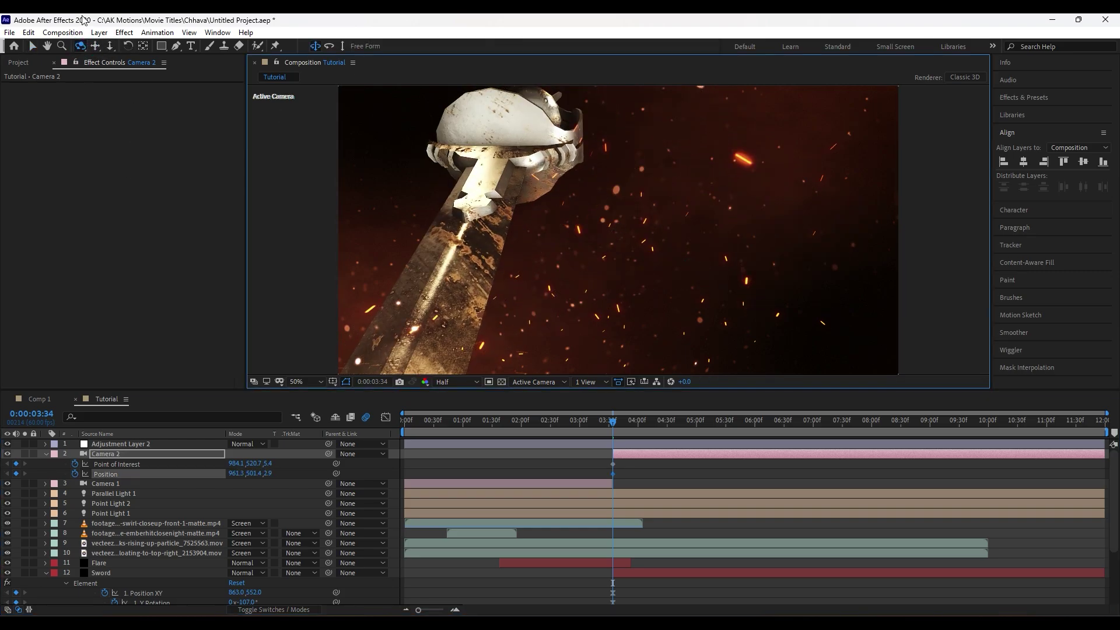
click(95, 46)
drag(525, 232, 820, 464)
drag(897, 543, 925, 575)
click(81, 46)
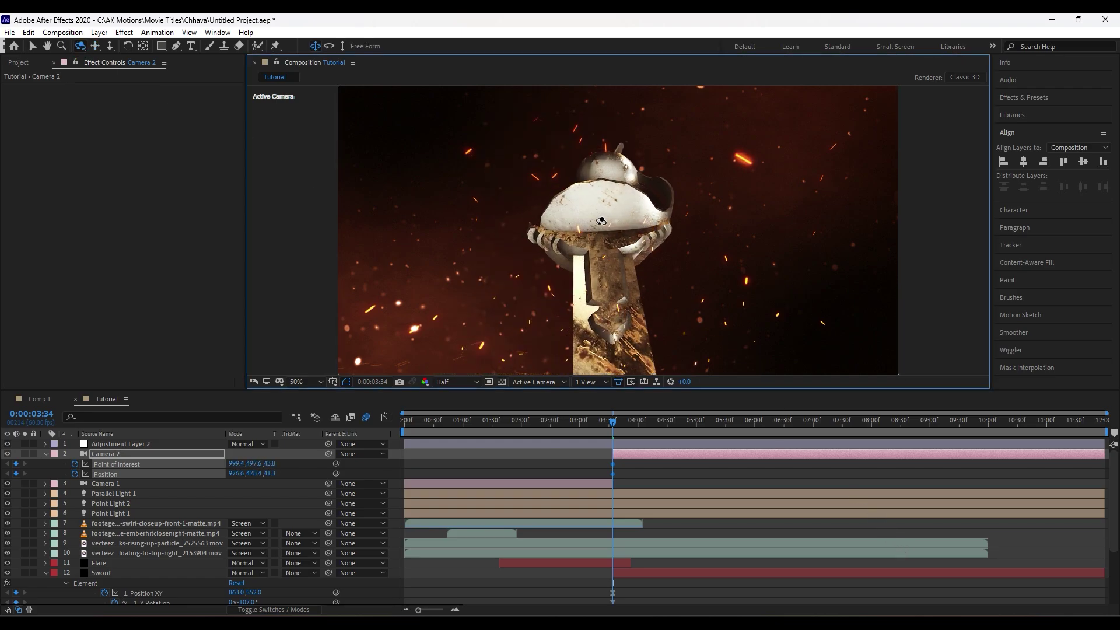
drag(601, 220, 640, 580)
click(109, 46)
drag(693, 192, 680, 305)
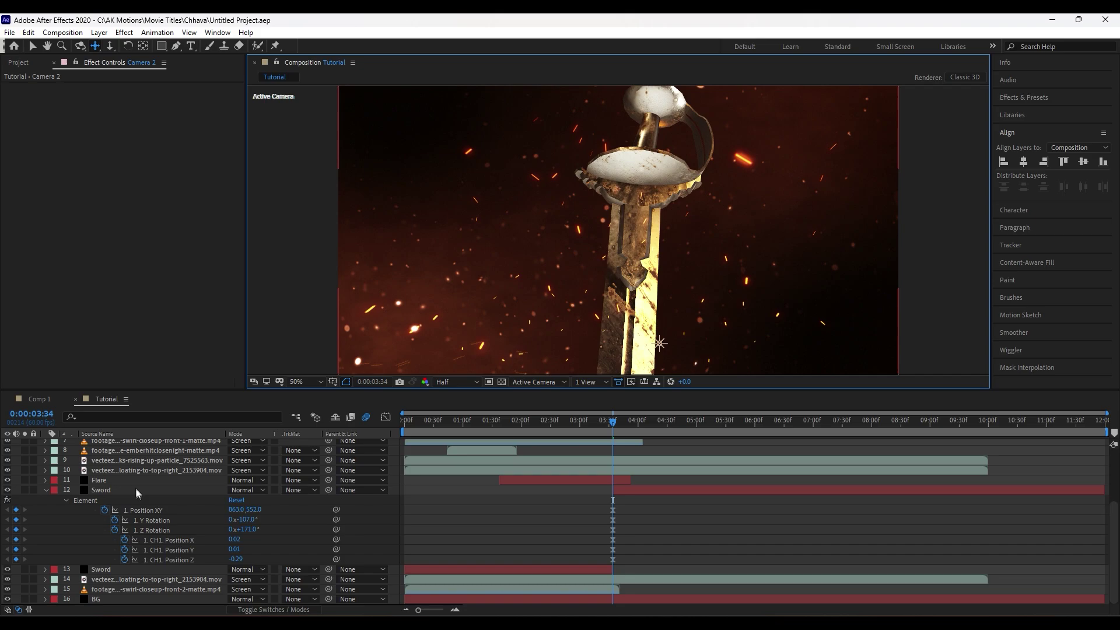
Step: In the second Sword layer's Element scene, hide the defaultMaterial.005_lambert14 part and apply the scene
click(135, 488)
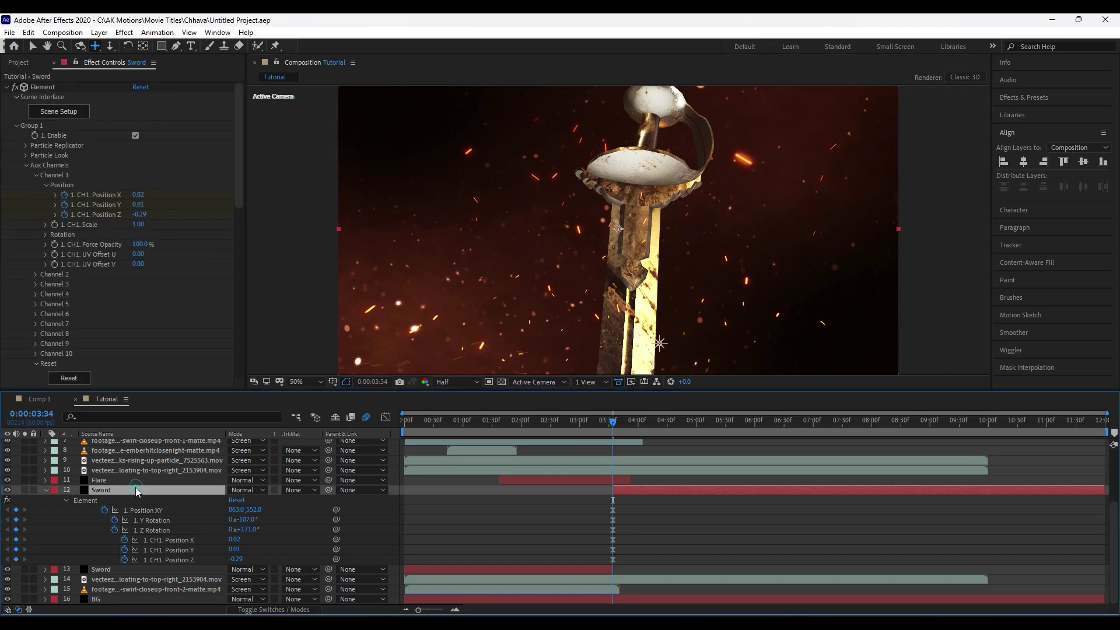
click(59, 113)
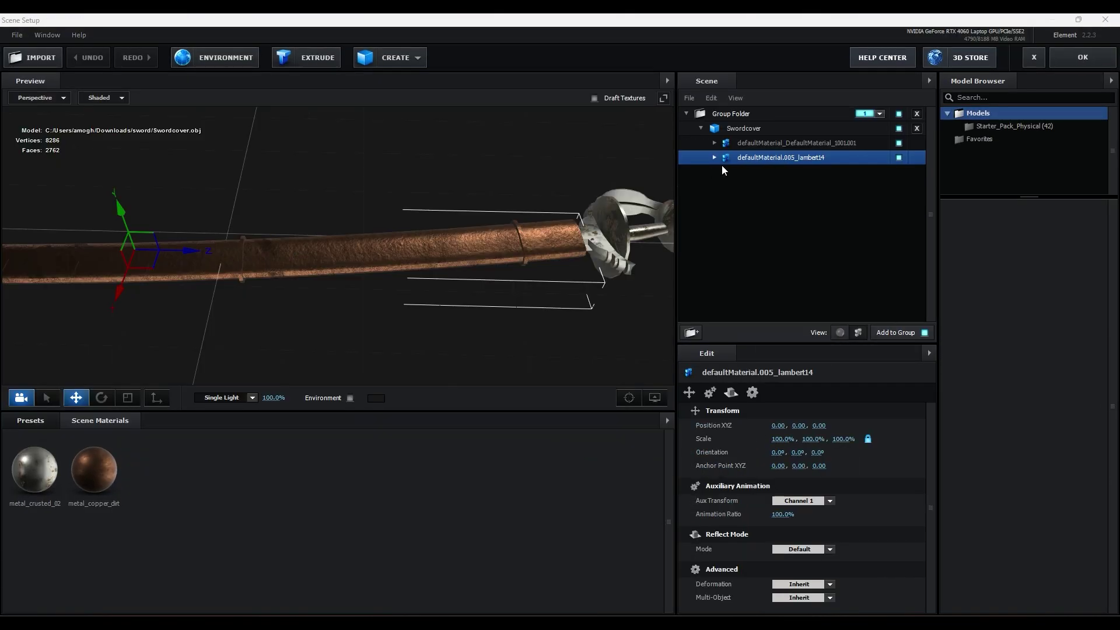
click(899, 158)
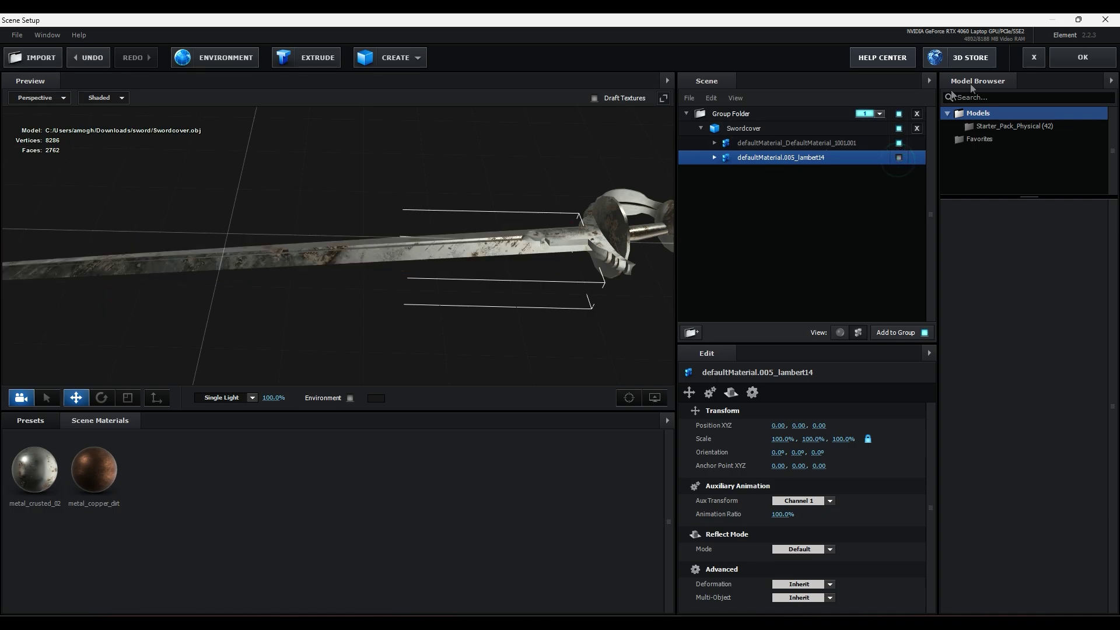
click(1053, 66)
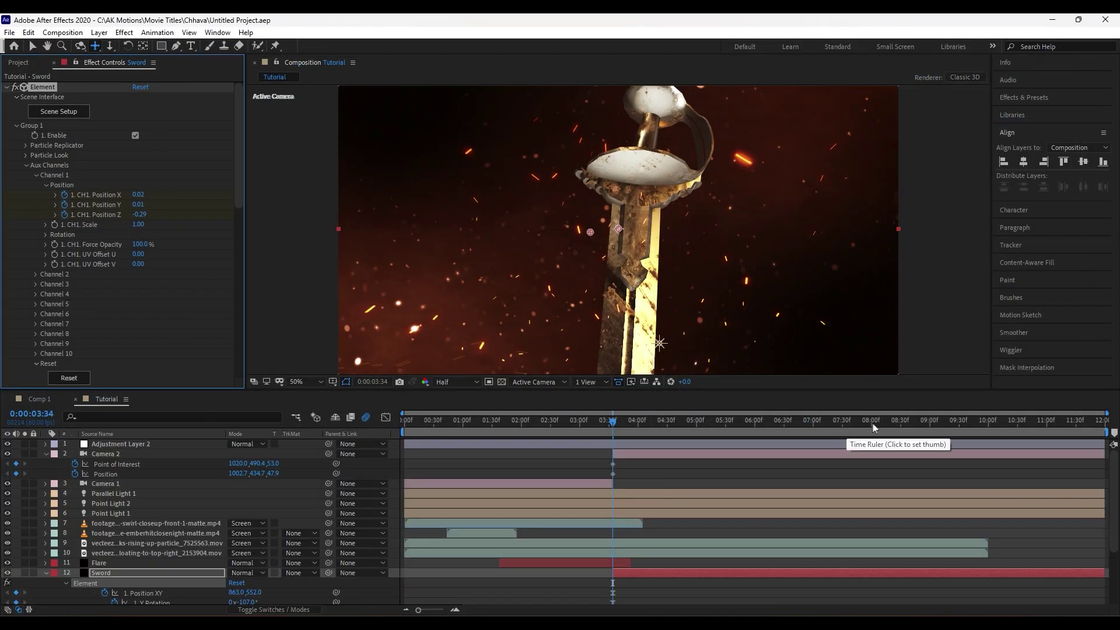
Step: Keyframe a Camera 2 move ending at about 0:00:08:50 that orbits and dollies out from the sword
drag(611, 374, 656, 330)
drag(917, 422, 612, 433)
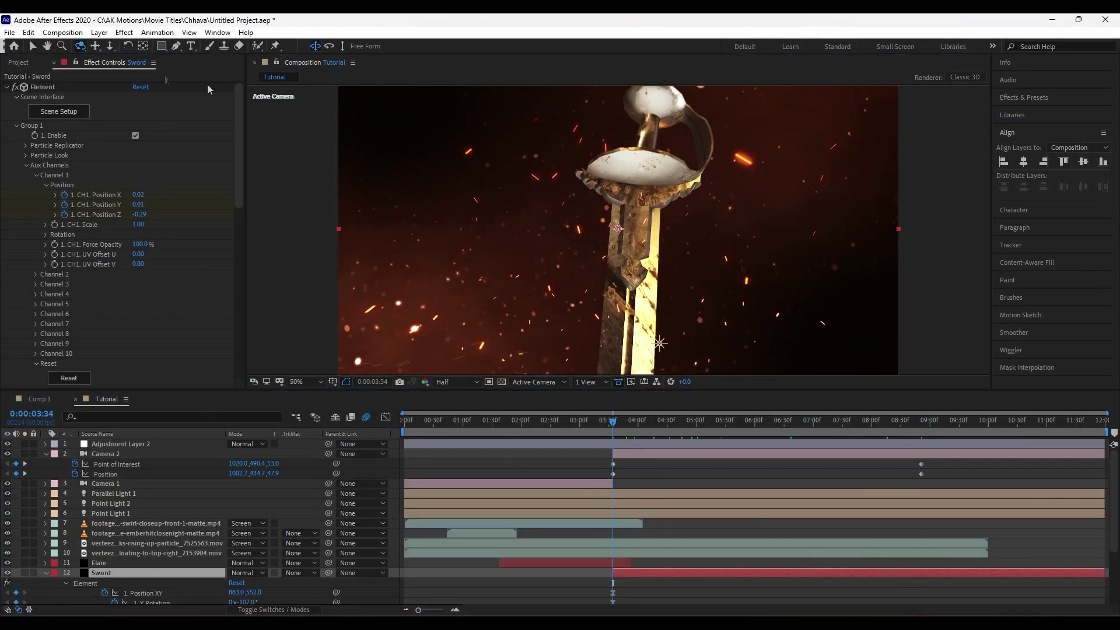
click(81, 46)
drag(627, 202, 625, 405)
key(3)
drag(657, 275, 660, 310)
Step: Apply Easy Ease to all of Camera 2's Point of Interest and Position keyframes and save the project
drag(596, 464, 934, 480)
key(ctrl+s)
right_click(922, 473)
click(938, 466)
Step: Keyframe the second Sword layer's Position XY at 0:00:04:47 with the value 910.0, 552.0
click(761, 502)
click(654, 432)
scroll(554, 525, down, 3)
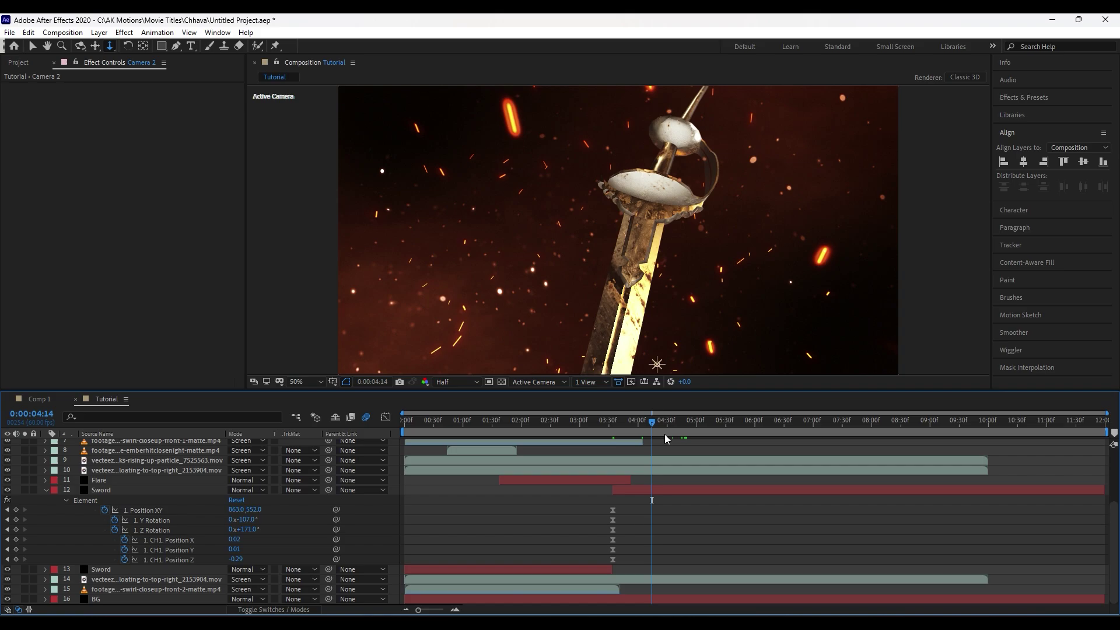
drag(665, 434, 685, 428)
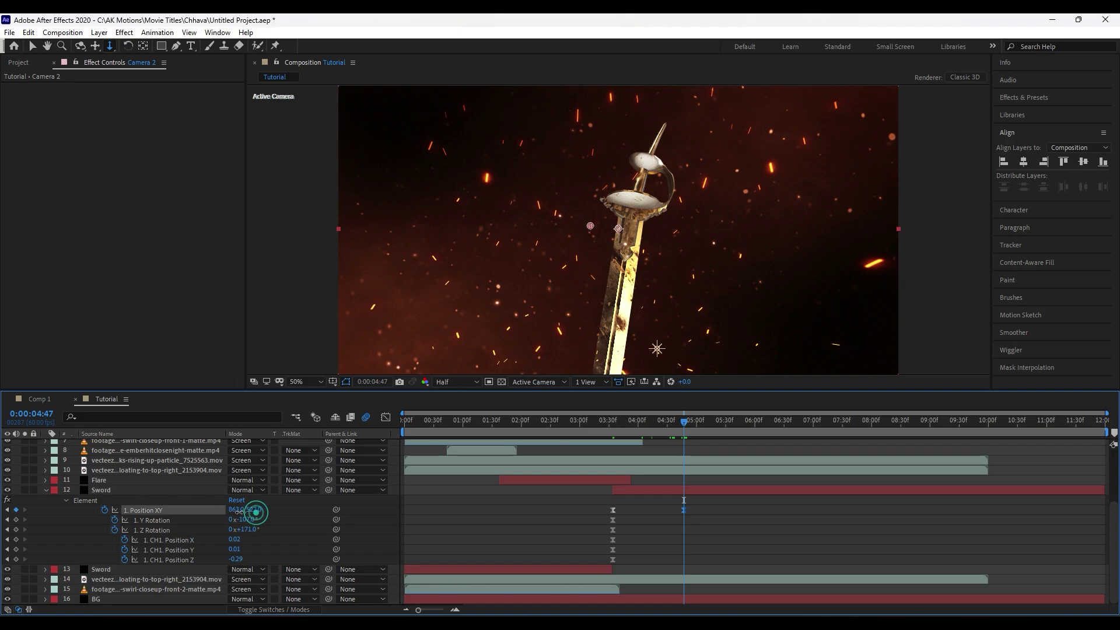
mouse_move(239, 513)
mouse_down()
mouse_move(222, 512)
mouse_move(262, 514)
mouse_move(250, 530)
mouse_up()
key(ctrl+z)
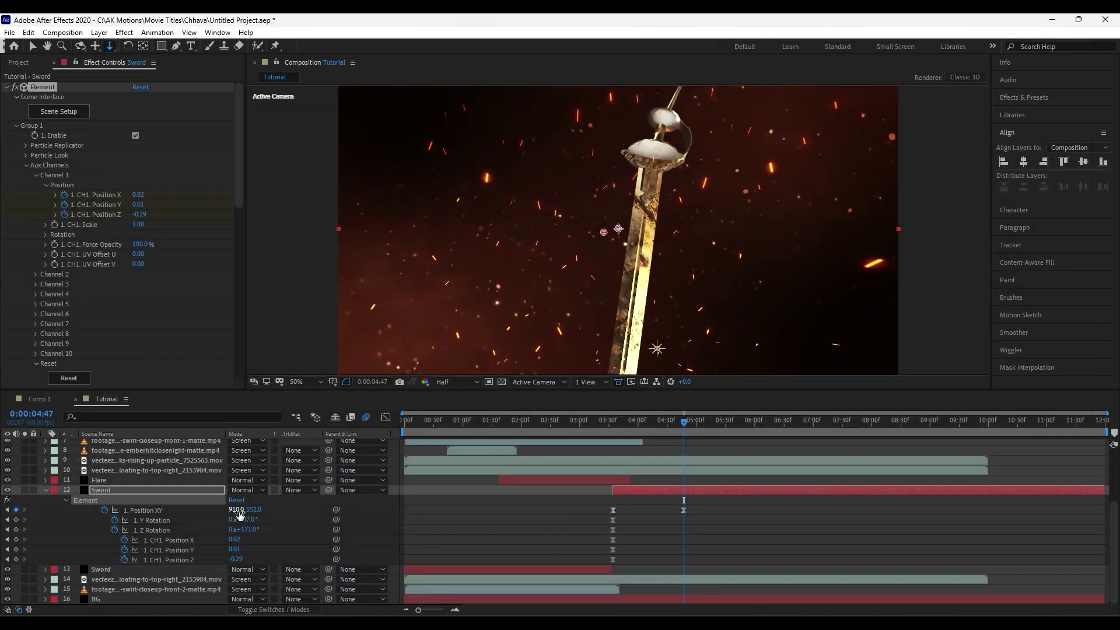
Step: Animate the sword's Y Rotation to 0x-190.0° and Z Rotation to -1x-354.0° by 0:00:08:18 so it lies horizontally, and preview the motion
drag(242, 530, 251, 540)
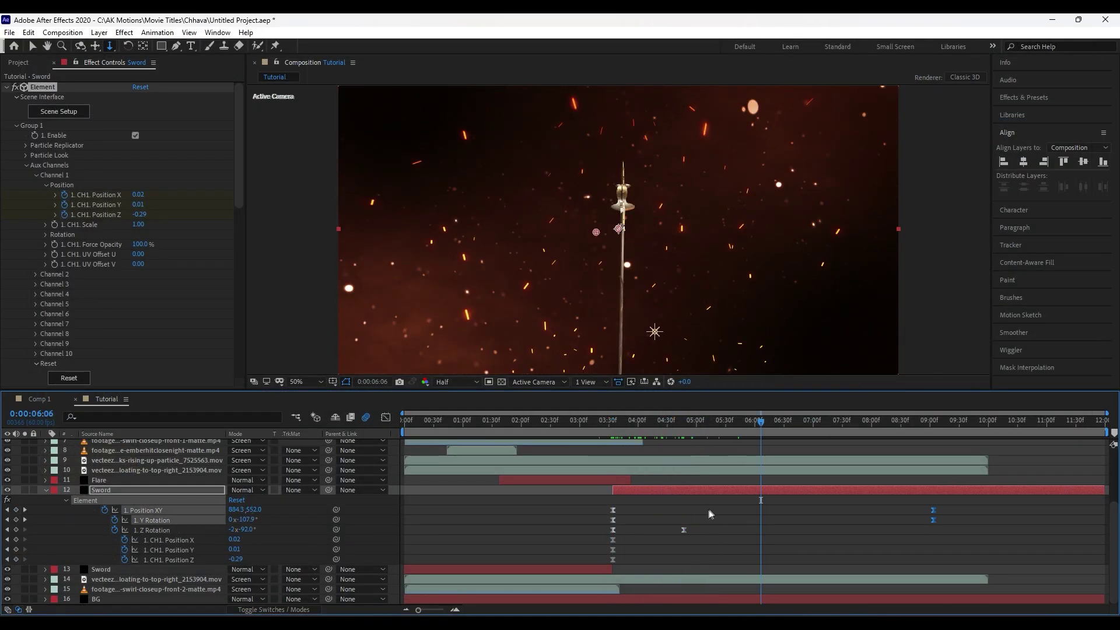
drag(234, 549, 299, 545)
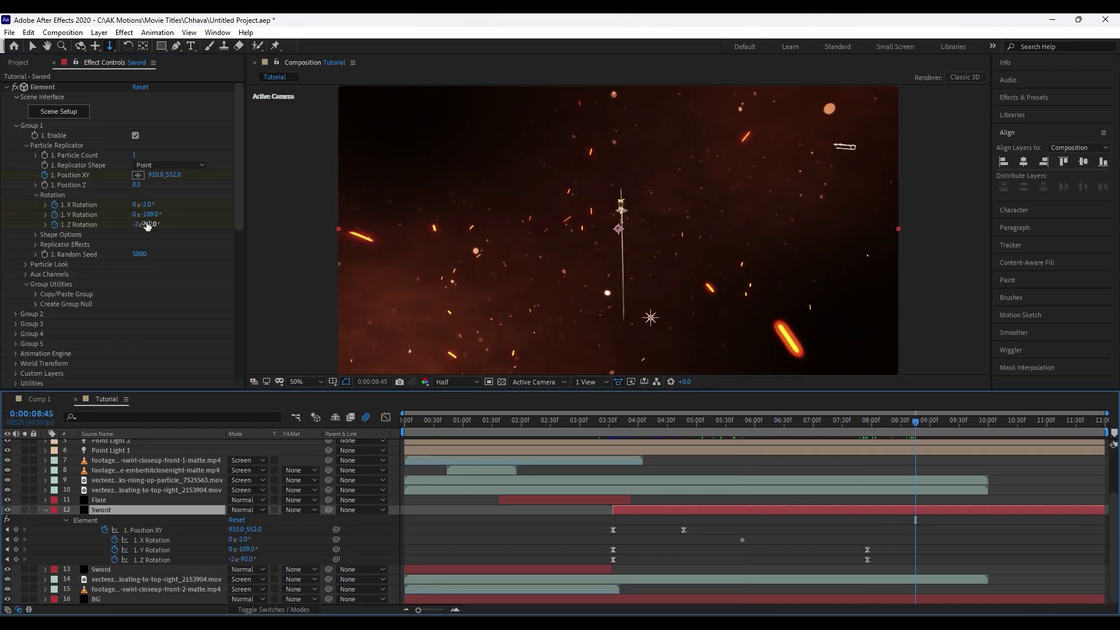
drag(144, 224, 147, 224)
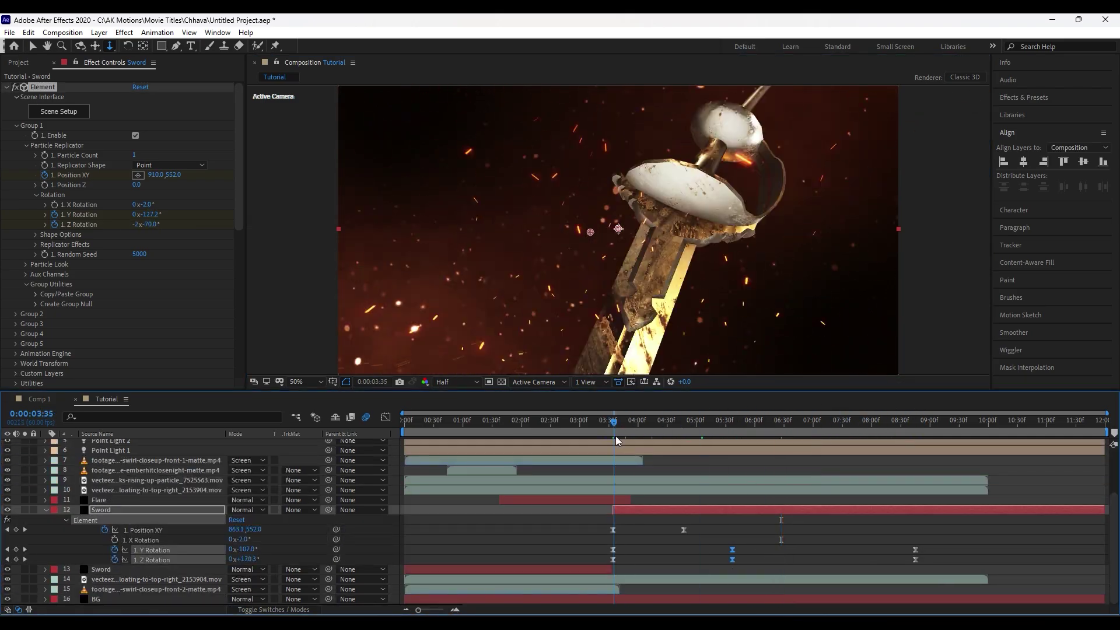
key(space)
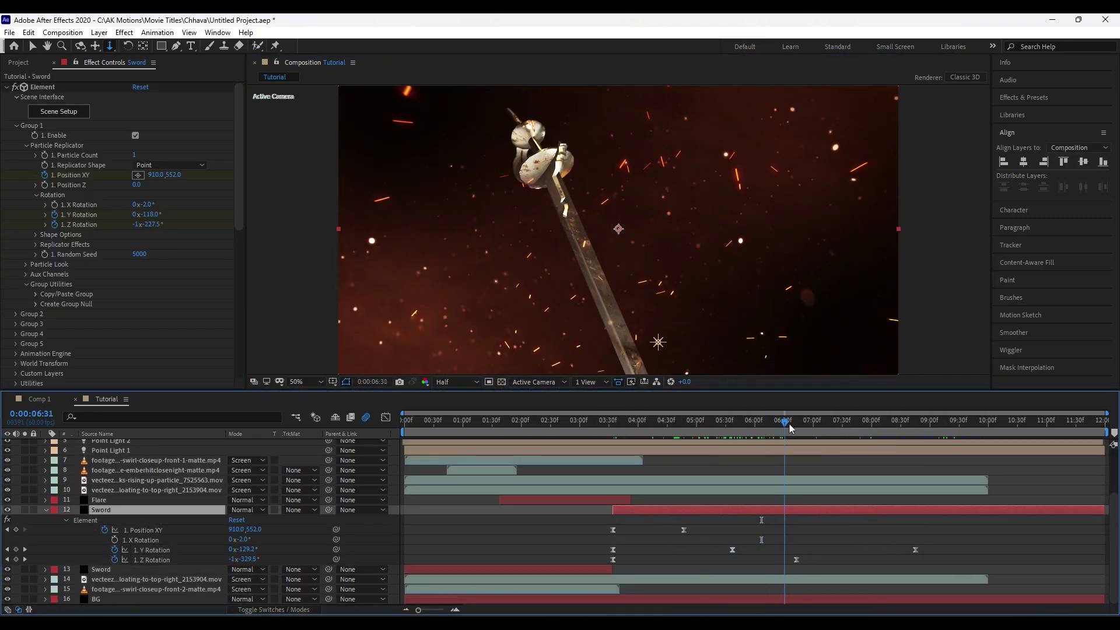
drag(754, 427, 843, 429)
mouse_move(906, 429)
mouse_down()
mouse_move(856, 436)
mouse_move(891, 443)
mouse_up()
Step: Collapse the Sword layer's properties, create a CHHAVVA text layer and center it horizontally in the composition
click(45, 509)
scroll(46, 496, up, 3)
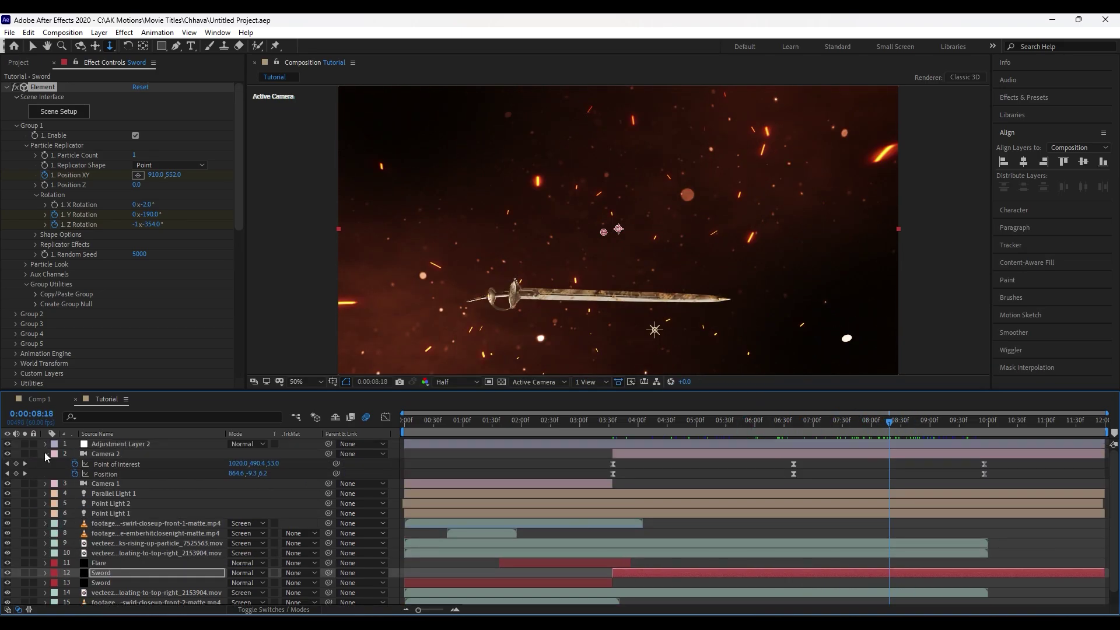
right_click(295, 601)
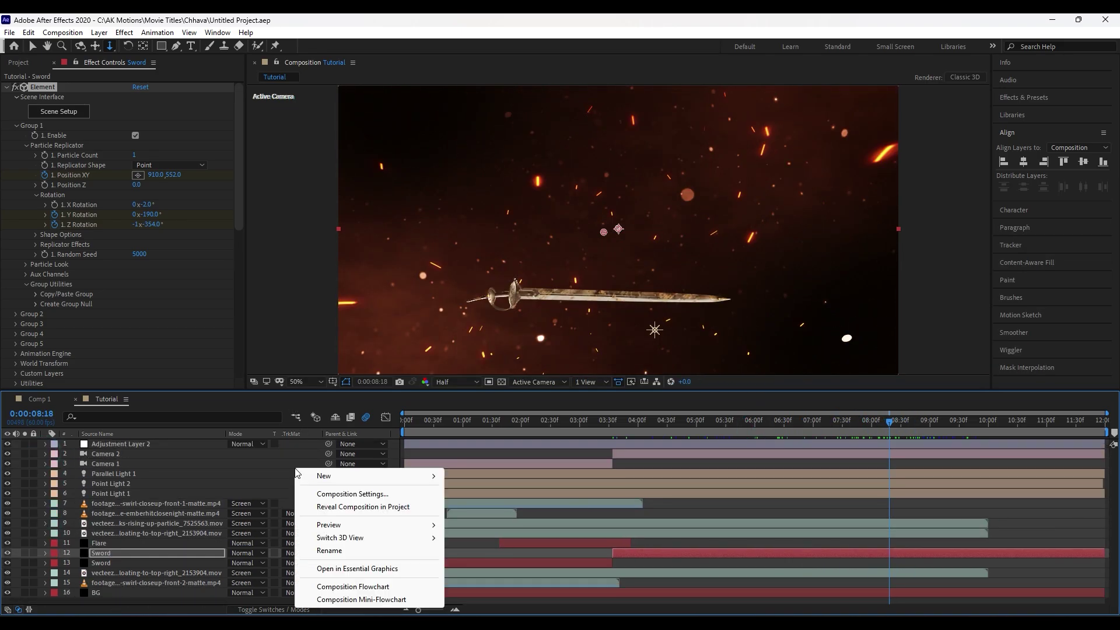
mouse_move(318, 472)
click(465, 493)
text(CHHAVVA)
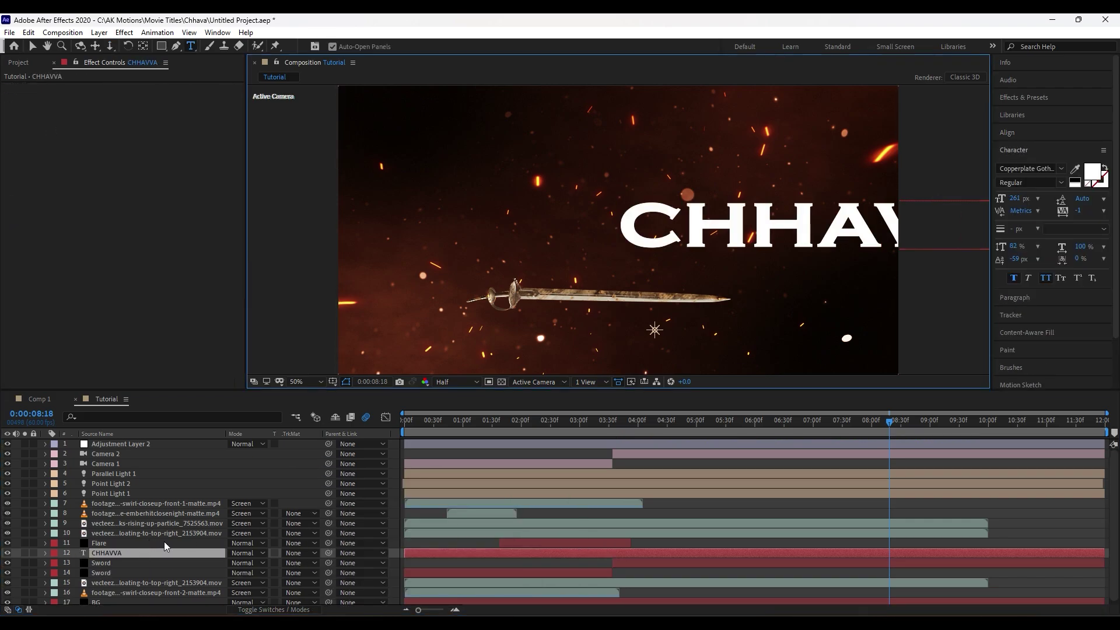
click(1007, 134)
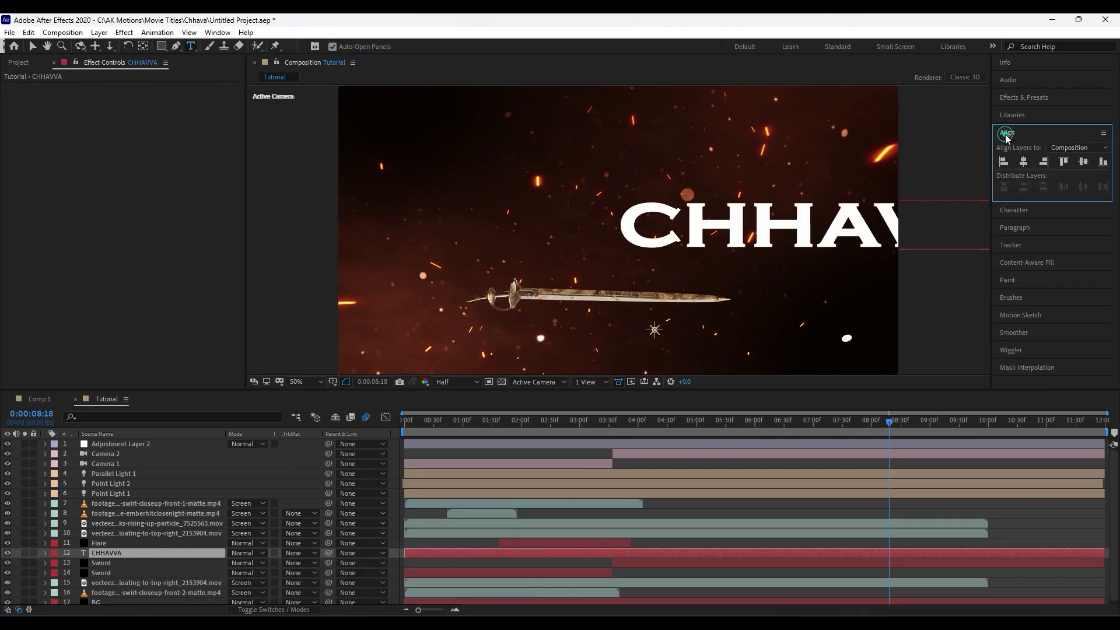
click(1024, 162)
Step: Reduce the title's inner letters HHAVV to 202 px and center the text horizontally again
double_click(111, 553)
drag(460, 227, 769, 225)
click(1015, 210)
drag(1015, 198, 982, 203)
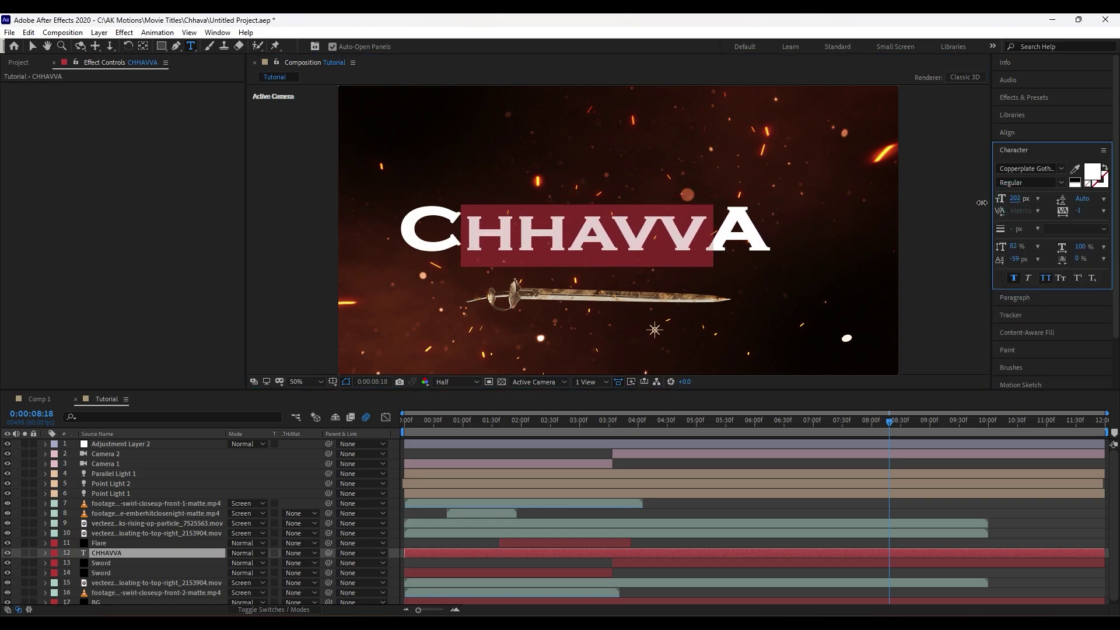
click(165, 565)
click(165, 553)
click(1019, 133)
click(1024, 162)
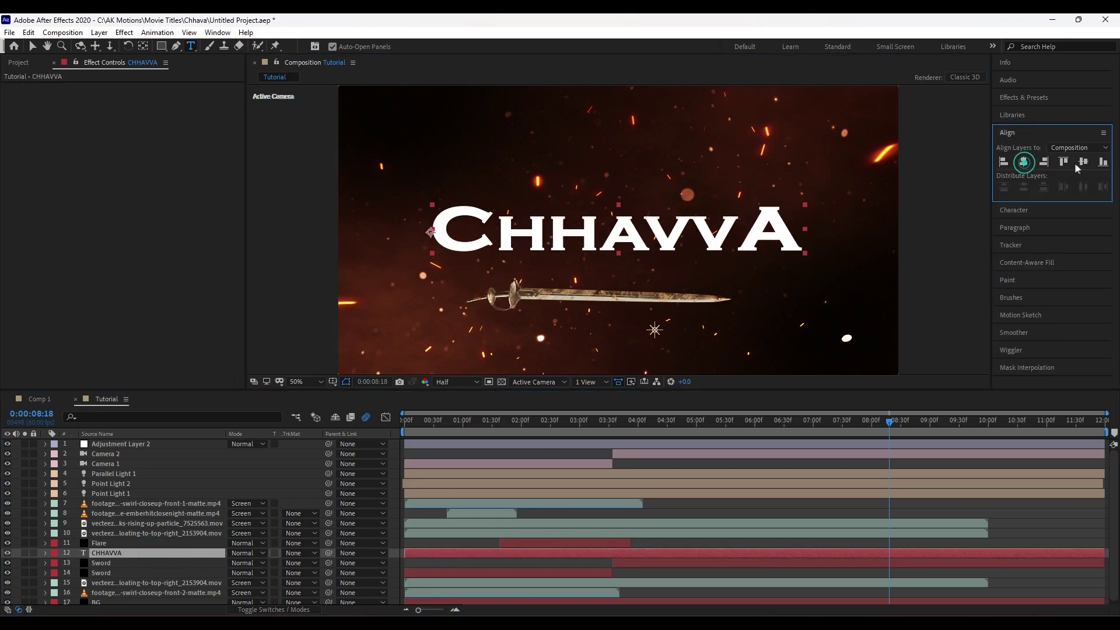
Step: Hide the CHHAVVA text layer and duplicate the Sword layer directly below it
click(7, 553)
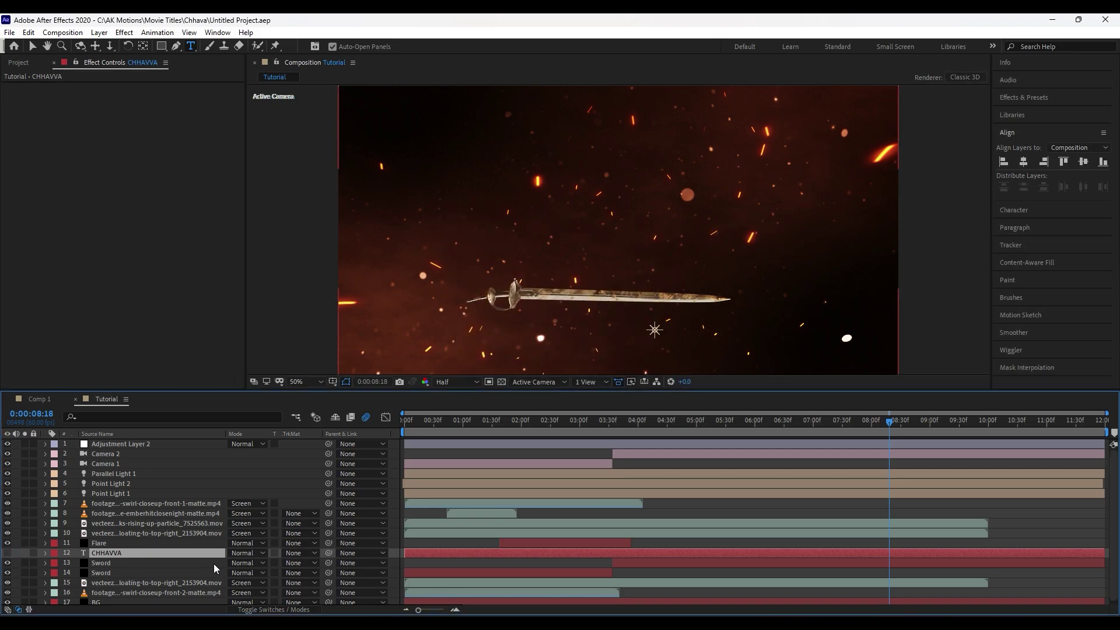
click(150, 564)
scroll(150, 569, down, 1)
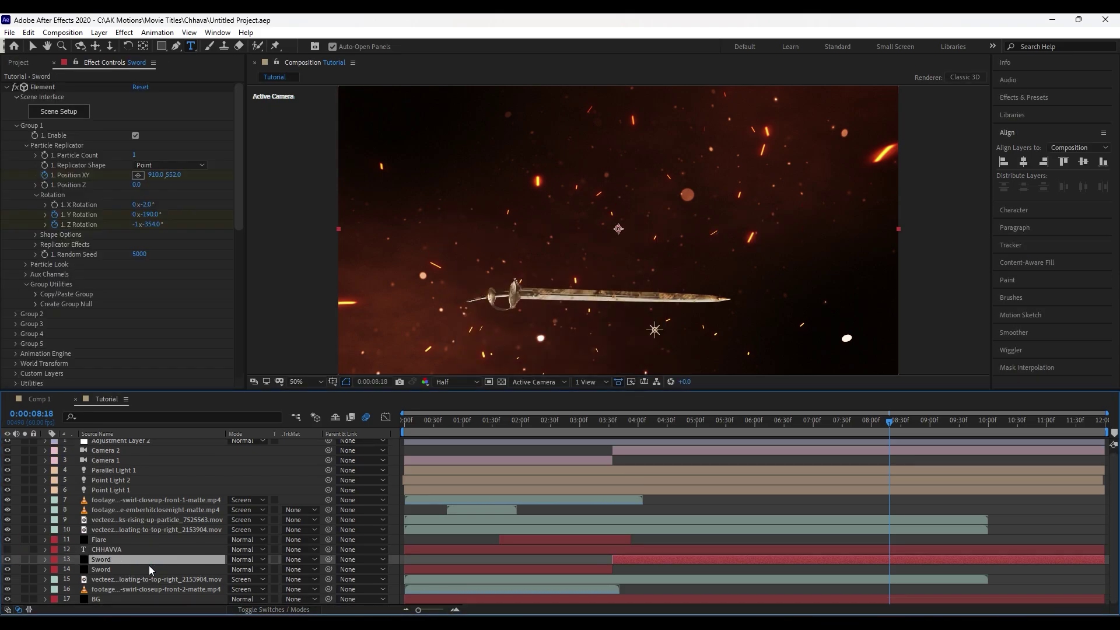
key(ctrl+d)
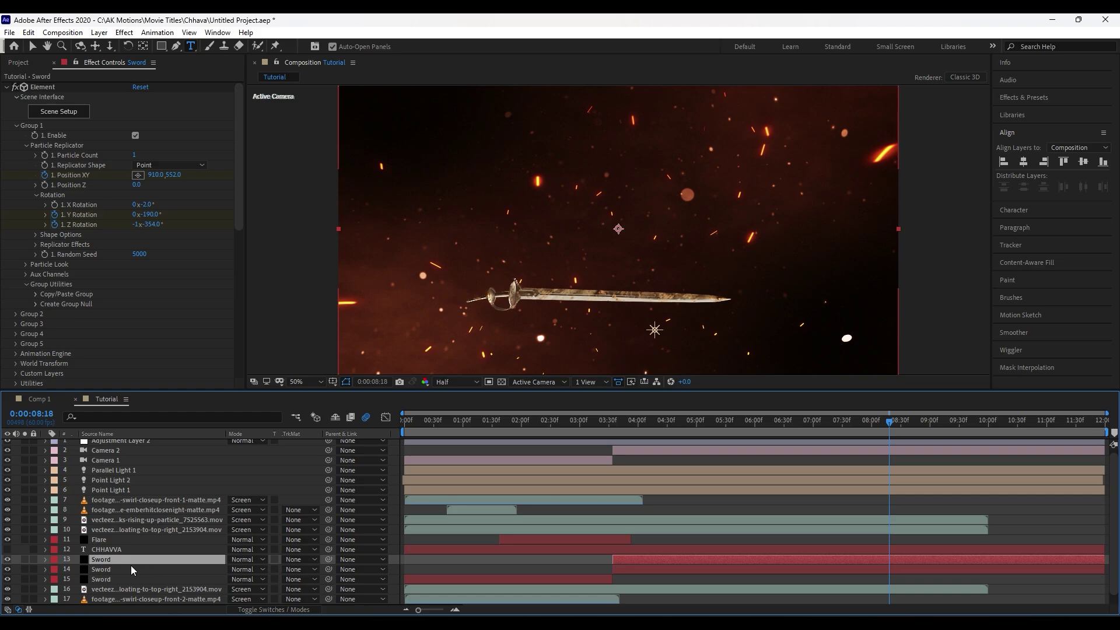
Step: Remove all Element keyframes from the duplicated Sword layer and rename it Letters
key(u)
scroll(117, 558, down, 2)
drag(595, 528, 945, 552)
key(Return)
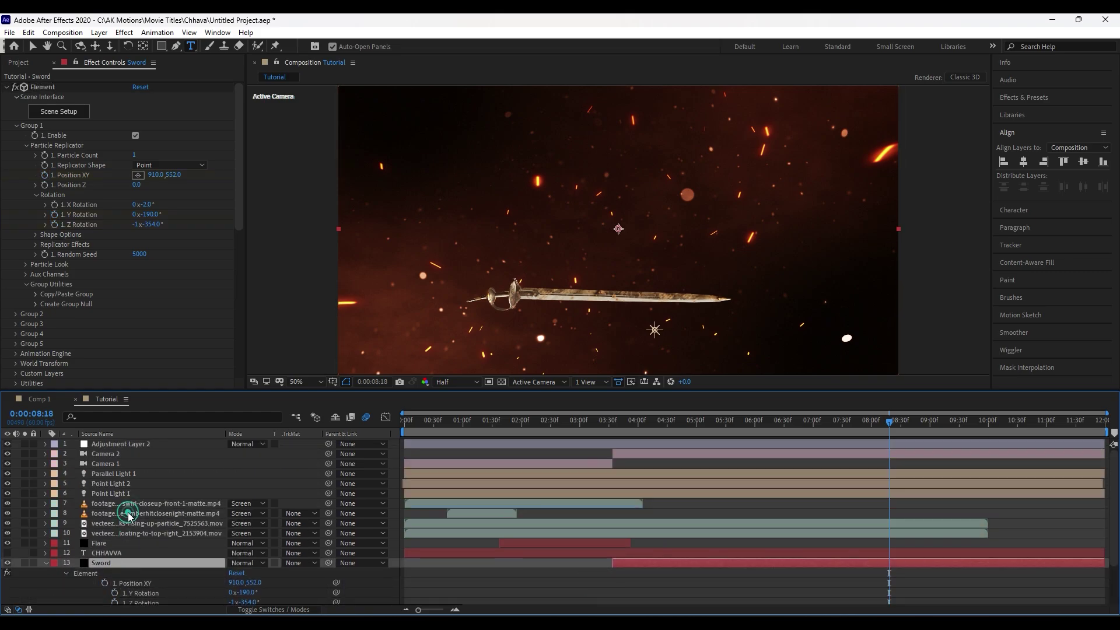
text(Letters)
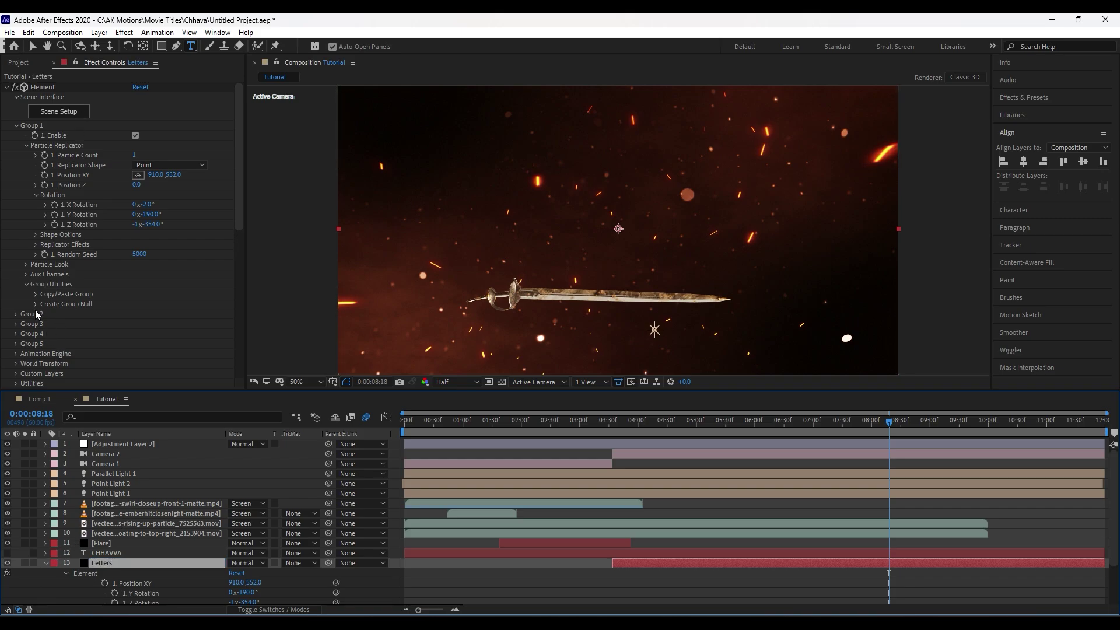
Step: Assign the CHHAVVA text layer to Path Layer 1 in the Letters layer's Element custom text and masks
scroll(36, 313, down, 3)
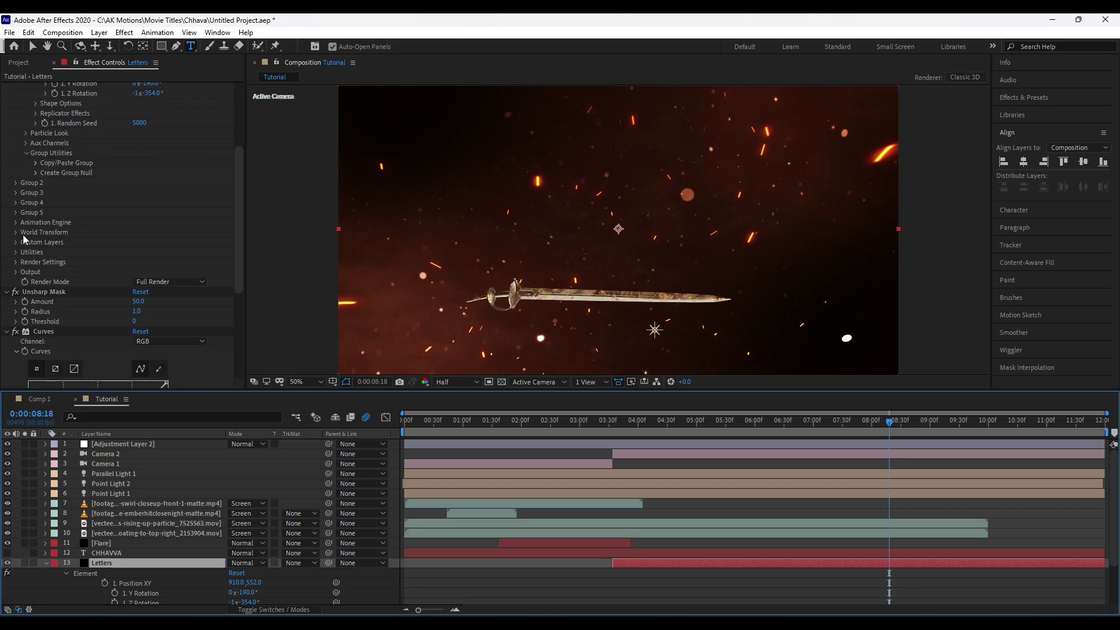
click(16, 241)
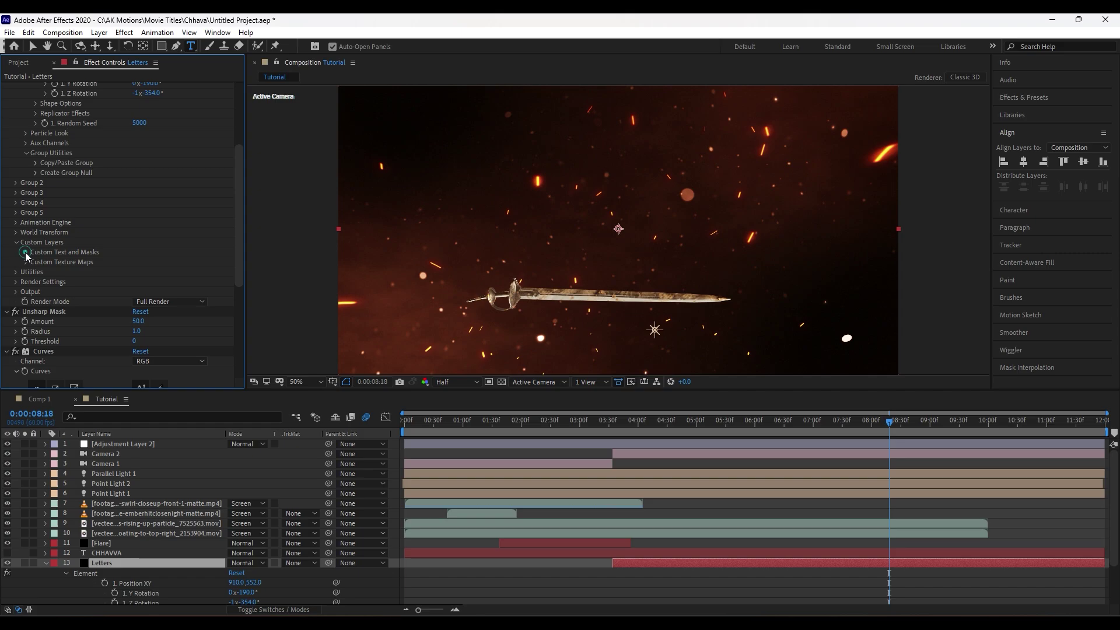
click(26, 252)
click(160, 244)
click(183, 351)
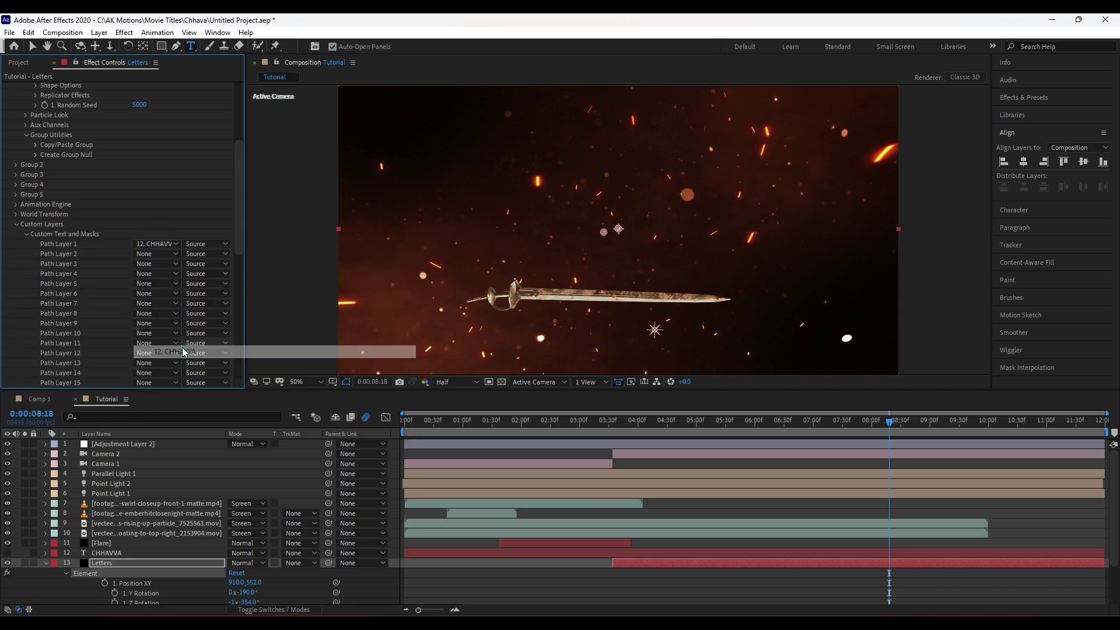
scroll(26, 258, up, 3)
click(16, 356)
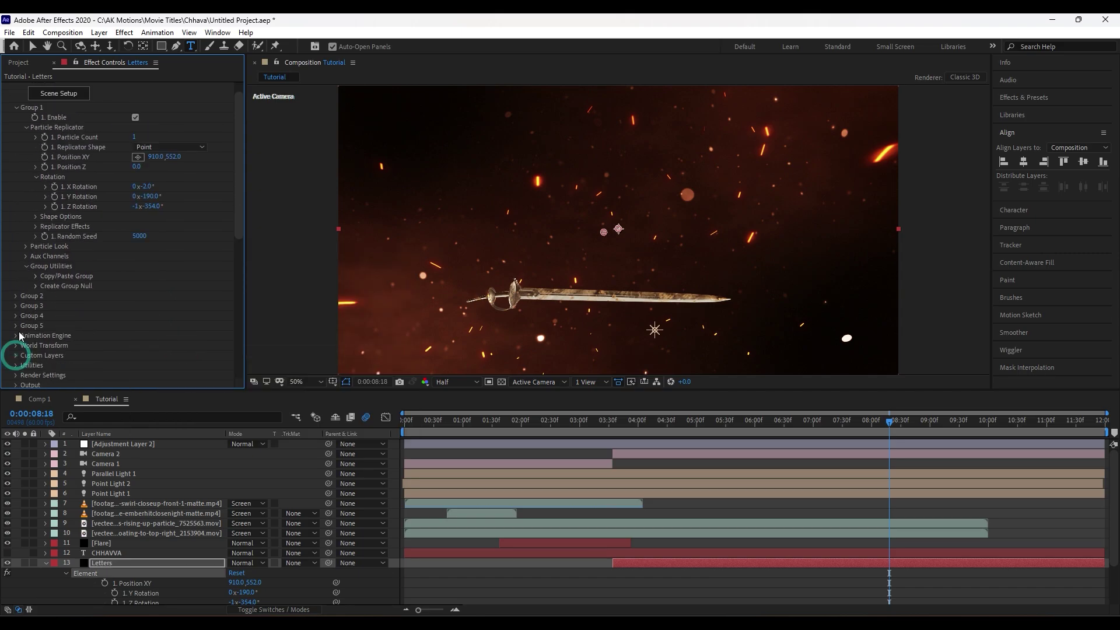
Step: In the Letters layer's Element scene, delete the sword's group folder and extrude the CHHAVVA text
click(66, 95)
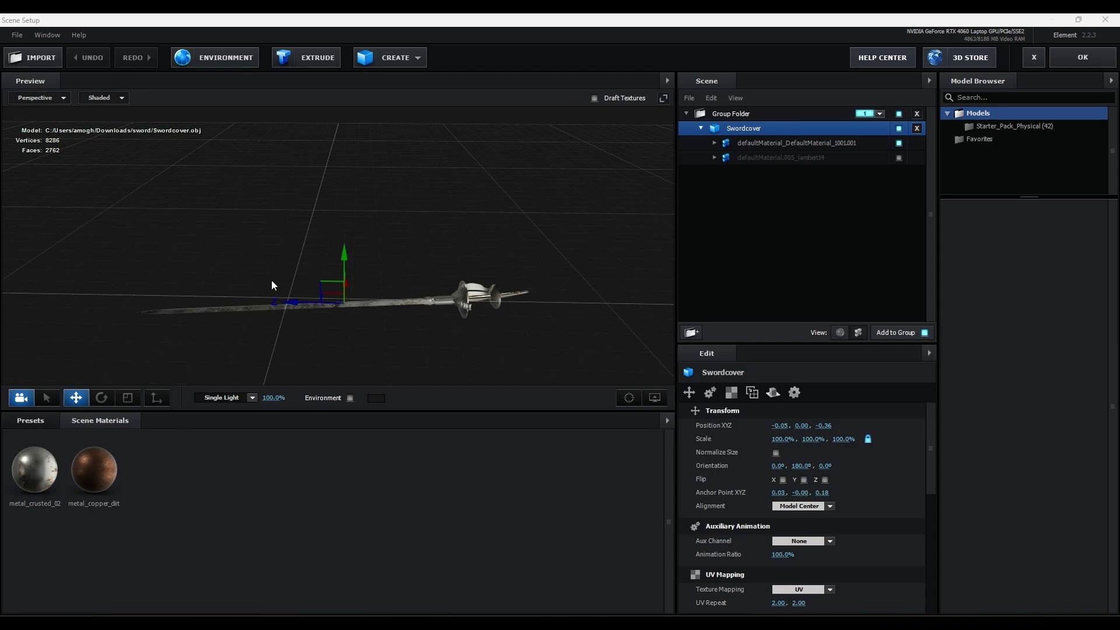
click(917, 114)
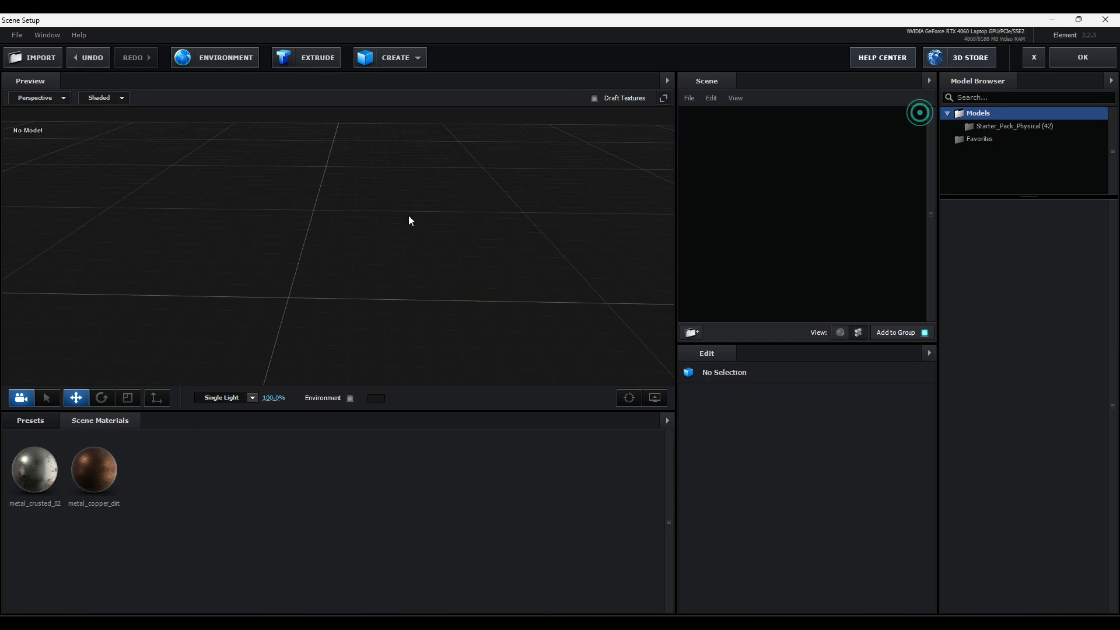
click(307, 60)
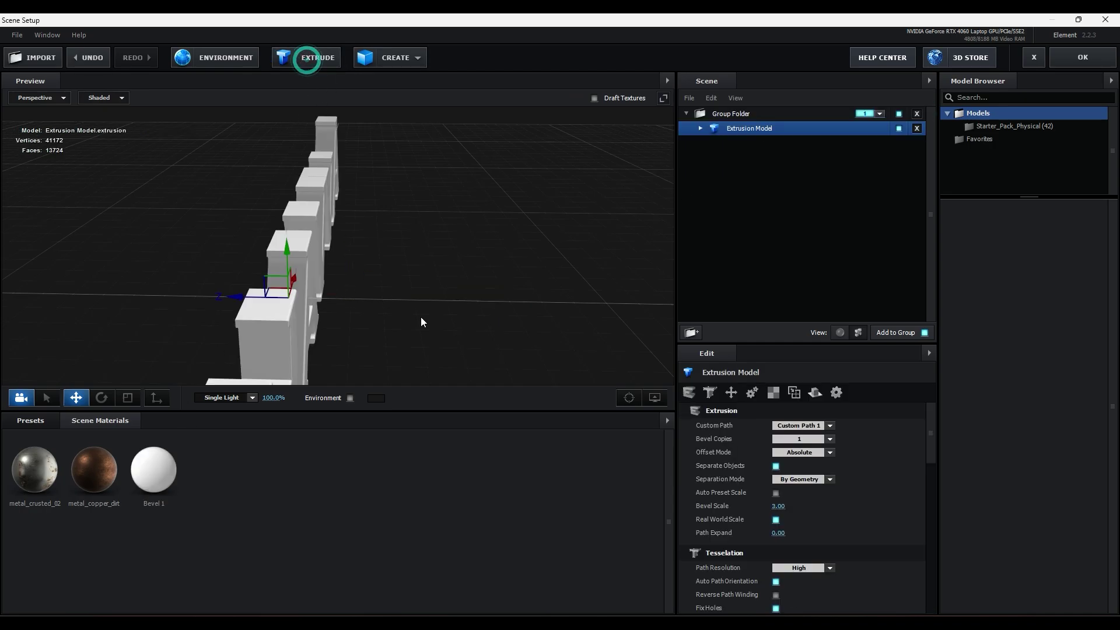
click(328, 278)
drag(453, 288, 355, 304)
scroll(366, 285, down, 3)
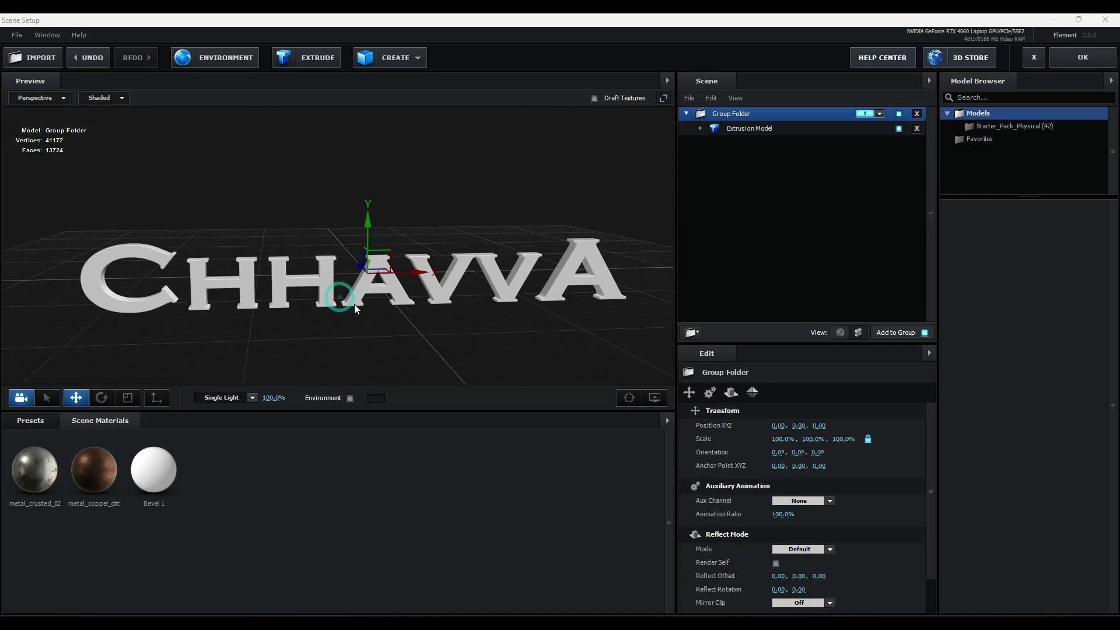
Step: Duplicate the Extrusion Model, move the copy behind the original to Z position -0.15 and expand its list of paths
drag(235, 367, 282, 295)
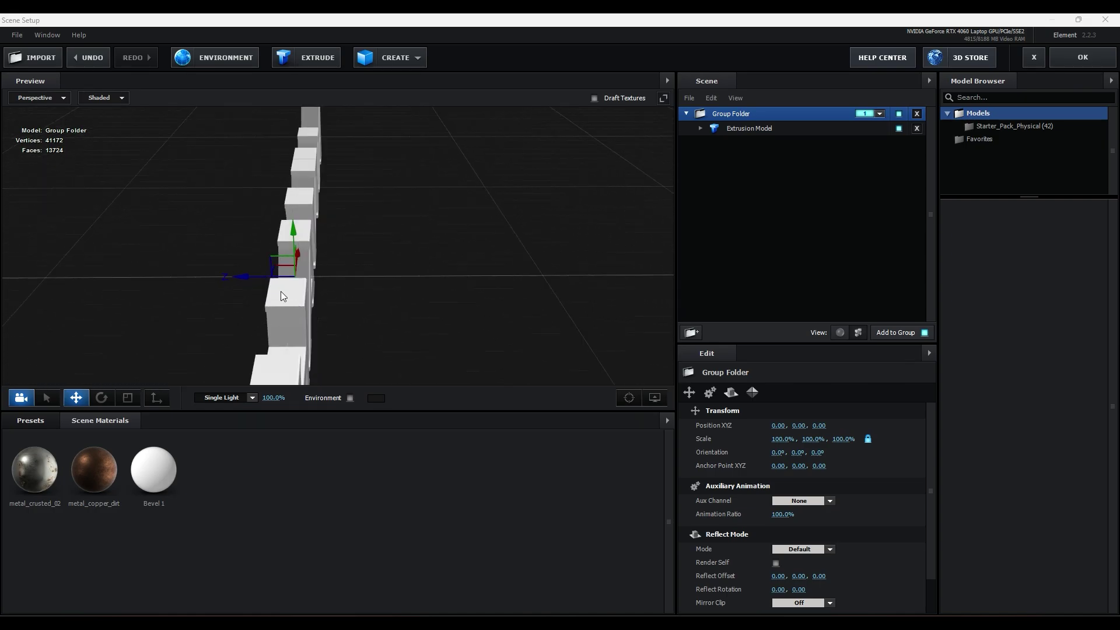
click(755, 128)
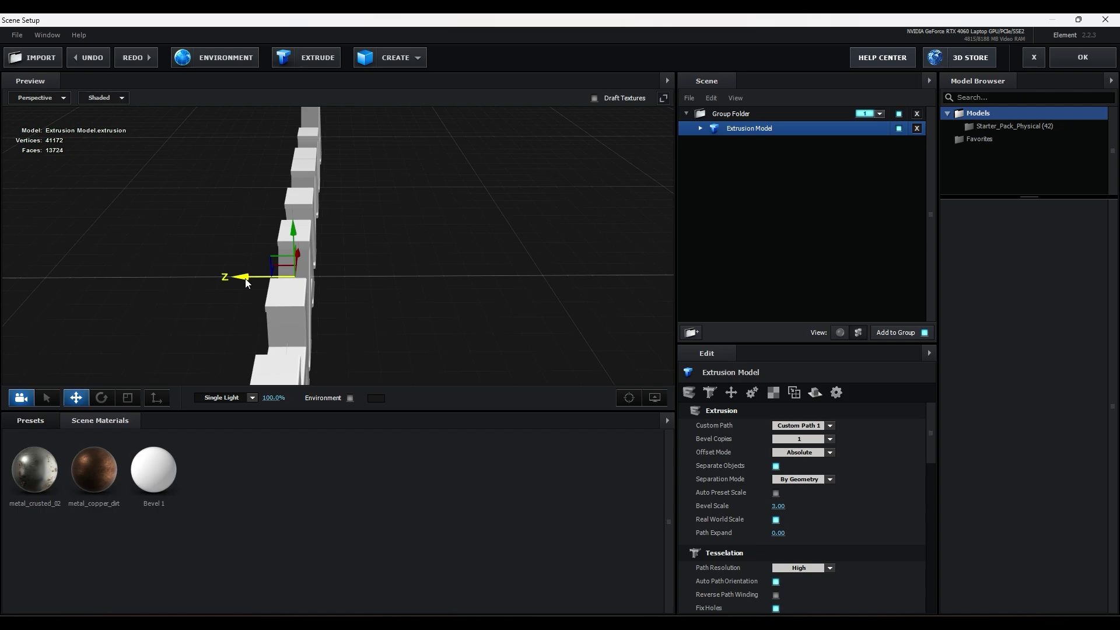
key(ctrl+d)
drag(242, 279, 282, 286)
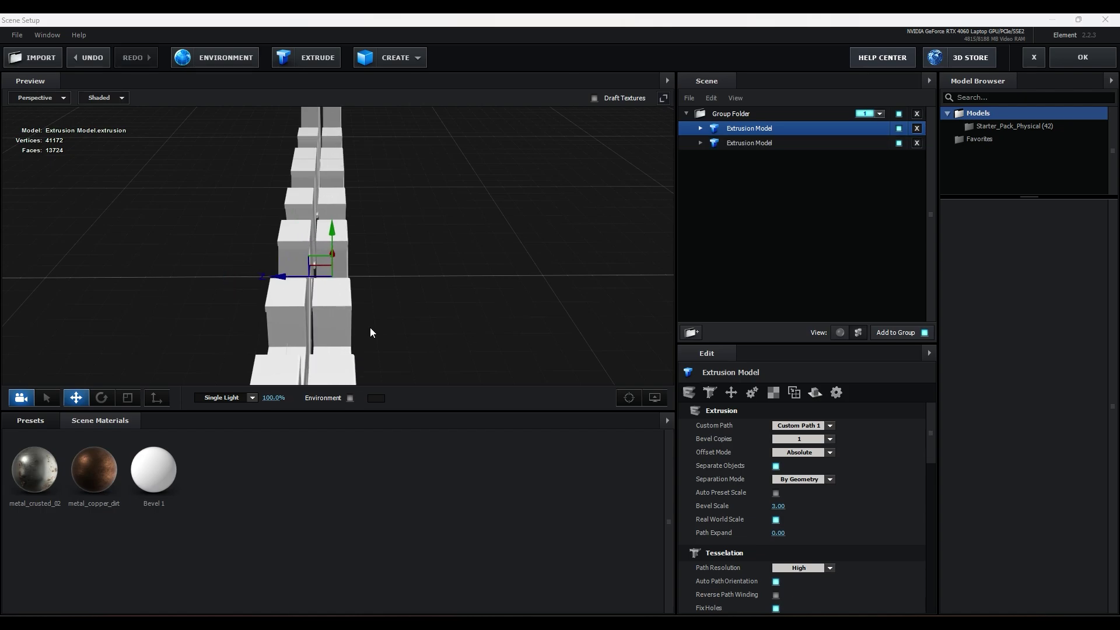
scroll(846, 496, down, 5)
click(701, 128)
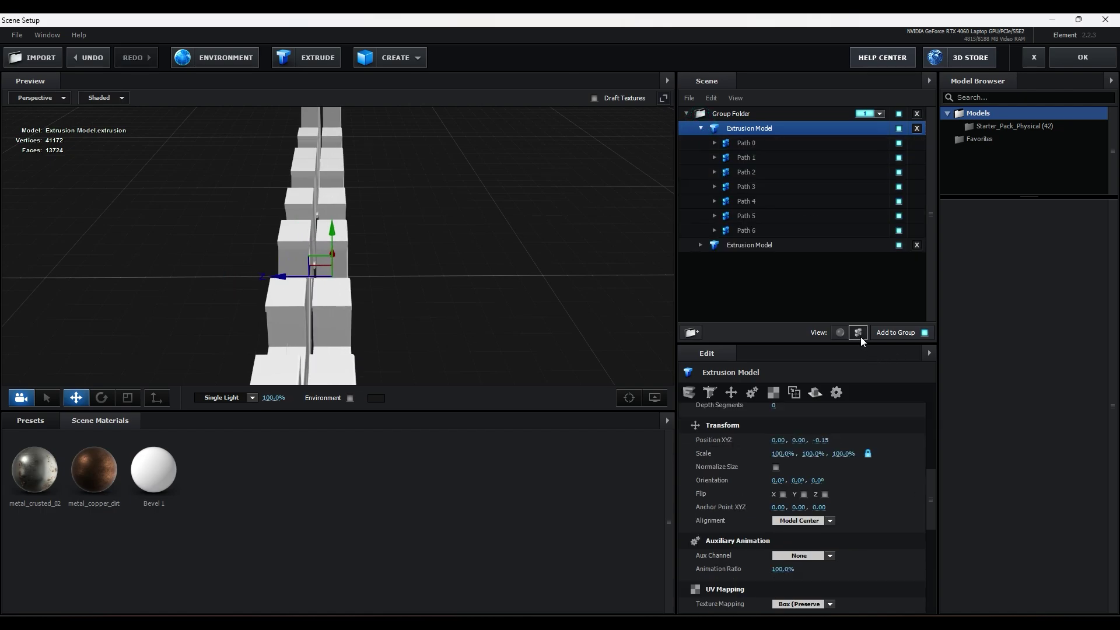
Step: In the Extrusion Model placed behind, enable the bevel outline and bevel backside on Bevel 1
click(840, 333)
click(759, 144)
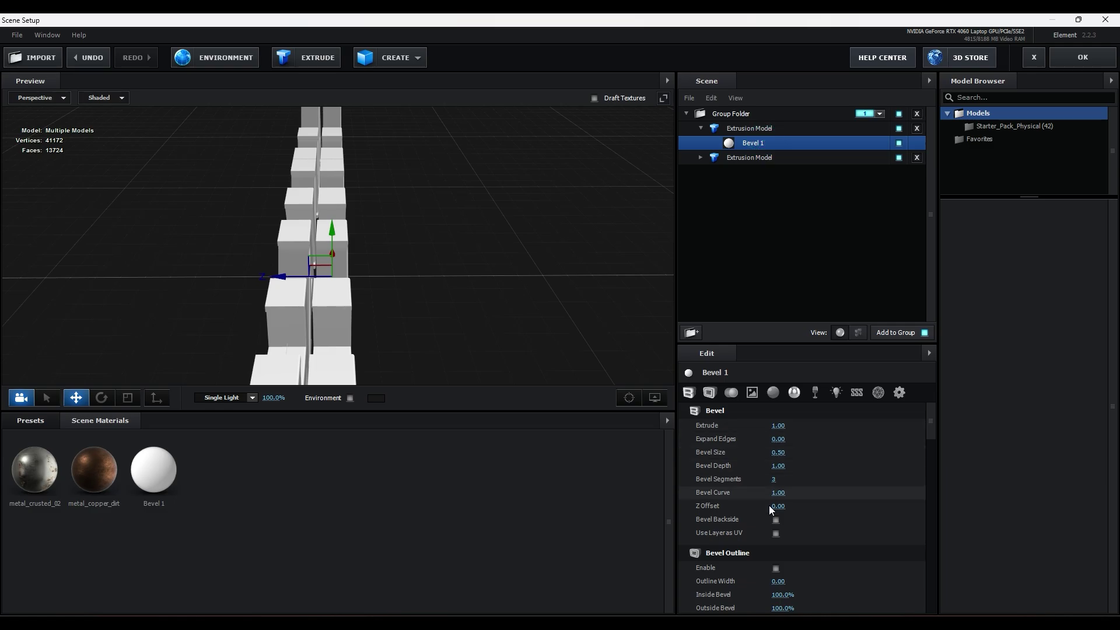
click(776, 569)
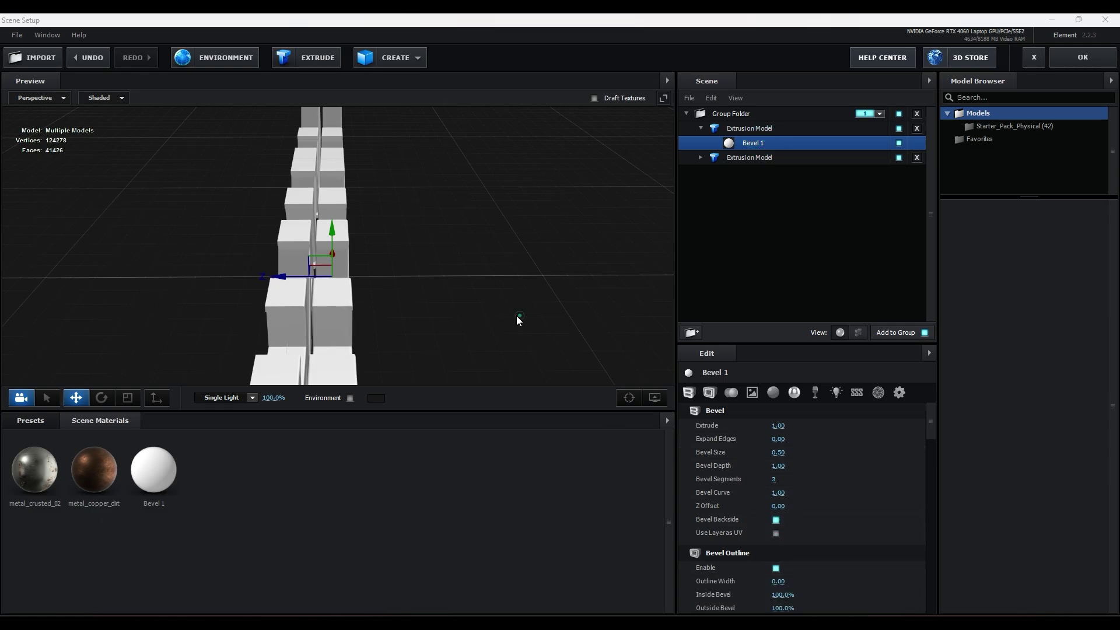
drag(516, 316, 585, 340)
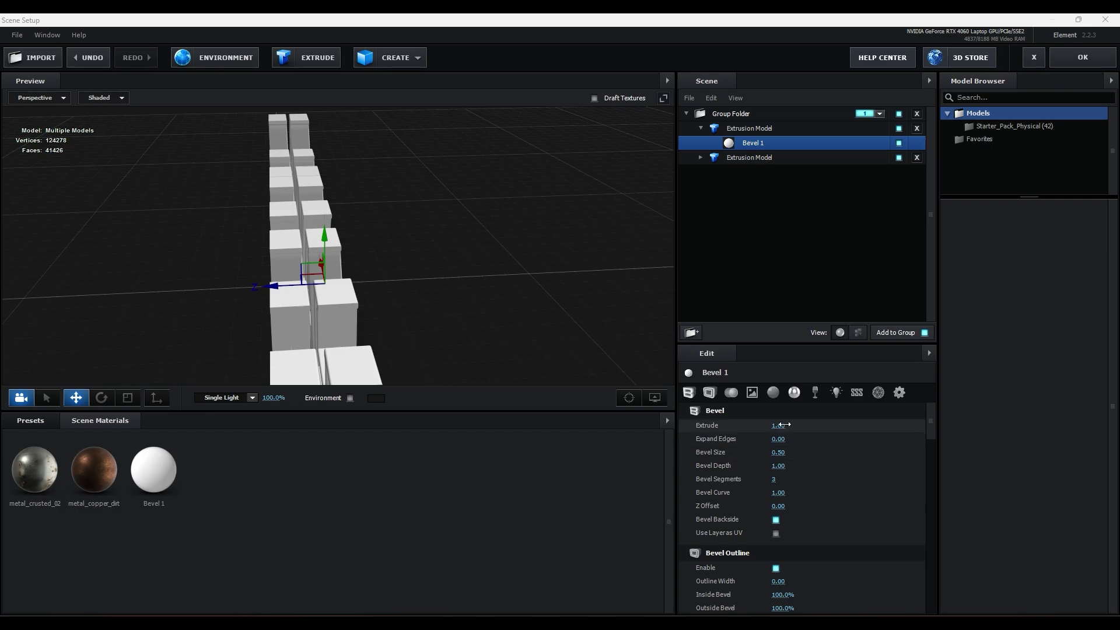
Step: Set the outlined Bevel 1's Extrude to 0.21 and Expand Edges to 0.42, and increase its Bevel Size
mouse_move(779, 426)
mouse_down()
mouse_move(745, 439)
mouse_move(780, 427)
mouse_up()
drag(778, 439, 788, 441)
drag(520, 366, 446, 341)
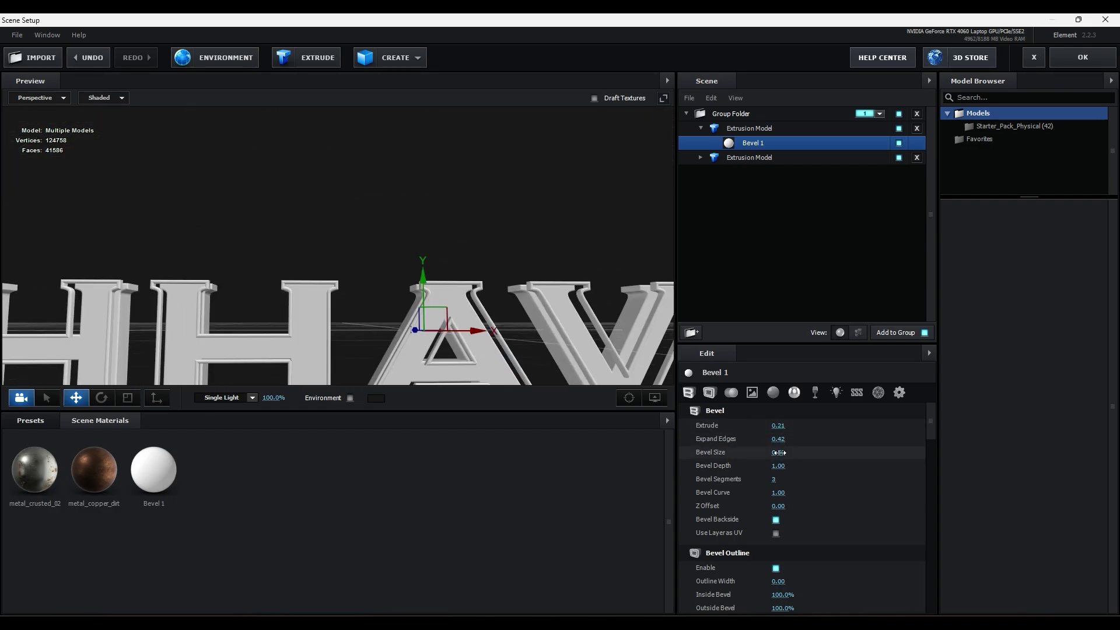
drag(780, 453, 815, 465)
Step: Duplicate the outlined Extrusion Model and move the copy along the depth axis to Z position 0.07
drag(377, 336, 457, 365)
drag(307, 281, 285, 280)
mouse_move(432, 313)
mouse_down()
mouse_move(372, 300)
mouse_move(439, 315)
mouse_up()
key(ctrl+d)
drag(234, 296, 190, 299)
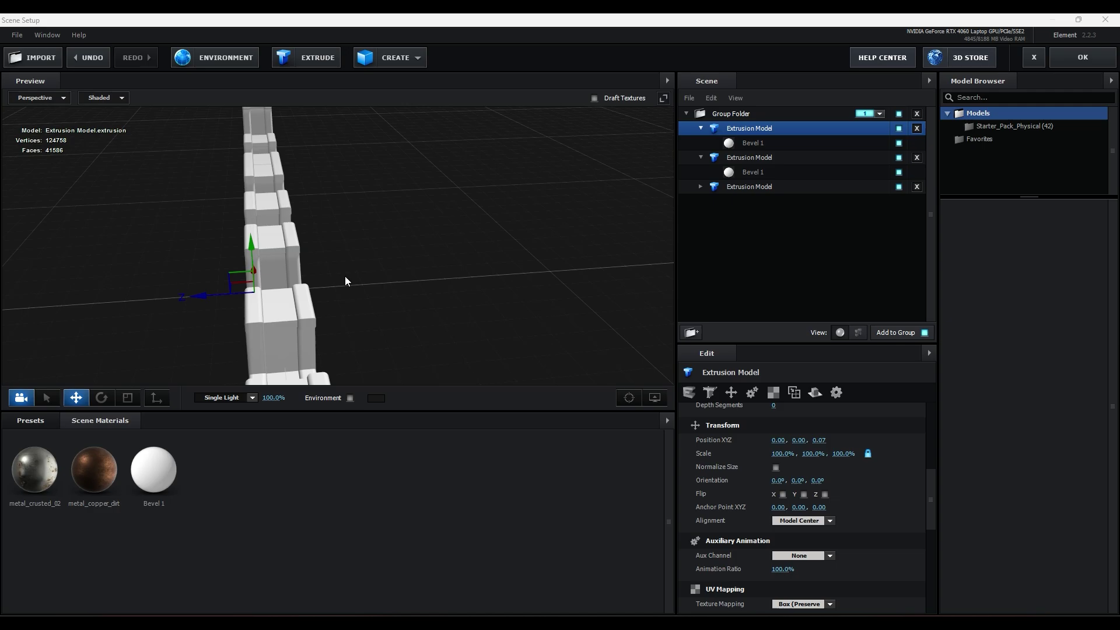
drag(447, 276, 342, 325)
scroll(392, 279, down, 3)
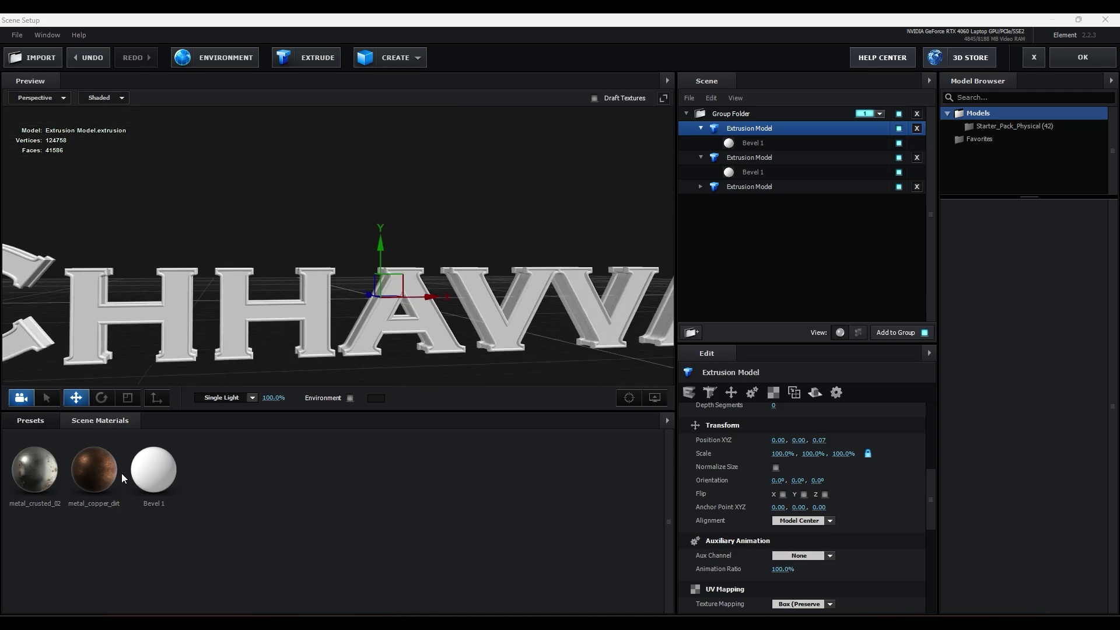
Step: Apply the metal_bronze_raw preset from the Pro_Shaders_2 metals to both outlined Extrusion Models
click(36, 422)
click(19, 476)
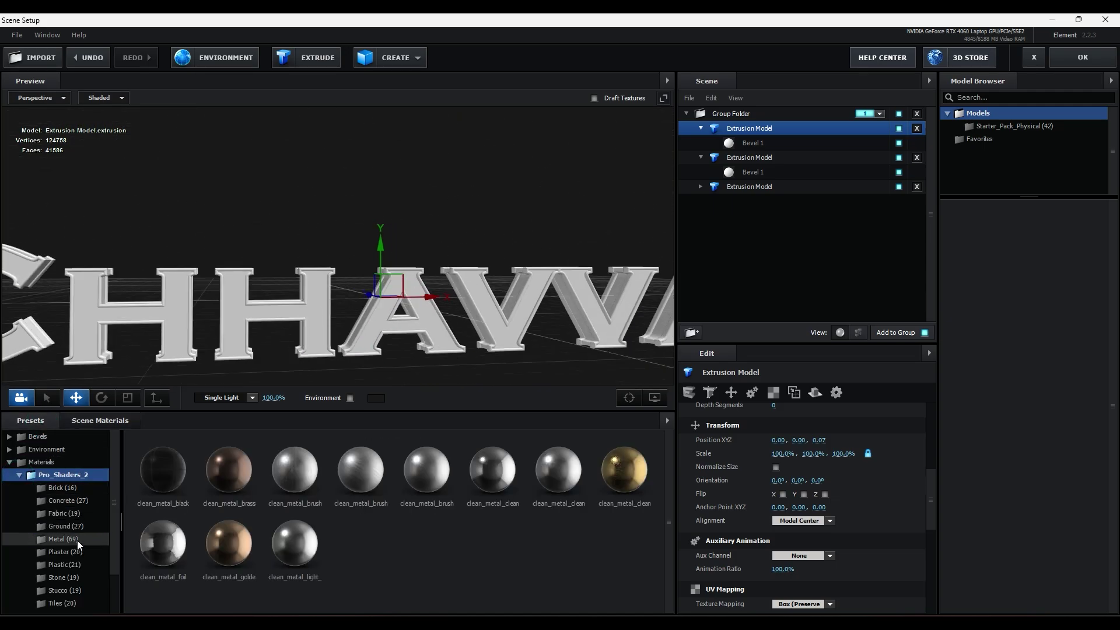
click(74, 539)
scroll(348, 441, down, 3)
click(348, 438)
drag(349, 438, 771, 172)
Step: Apply the metal_gold_dirty material to the main letters' Extrusion Model
drag(519, 315, 470, 375)
click(701, 186)
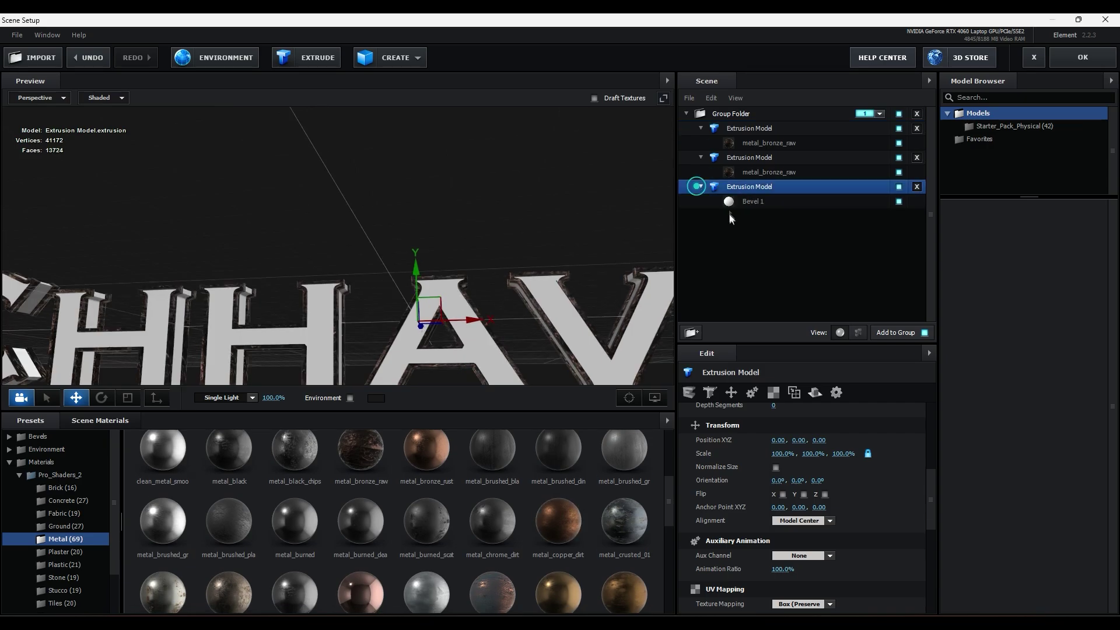
drag(558, 595, 785, 201)
scroll(547, 256, down, 3)
drag(629, 588, 759, 199)
drag(475, 382, 403, 332)
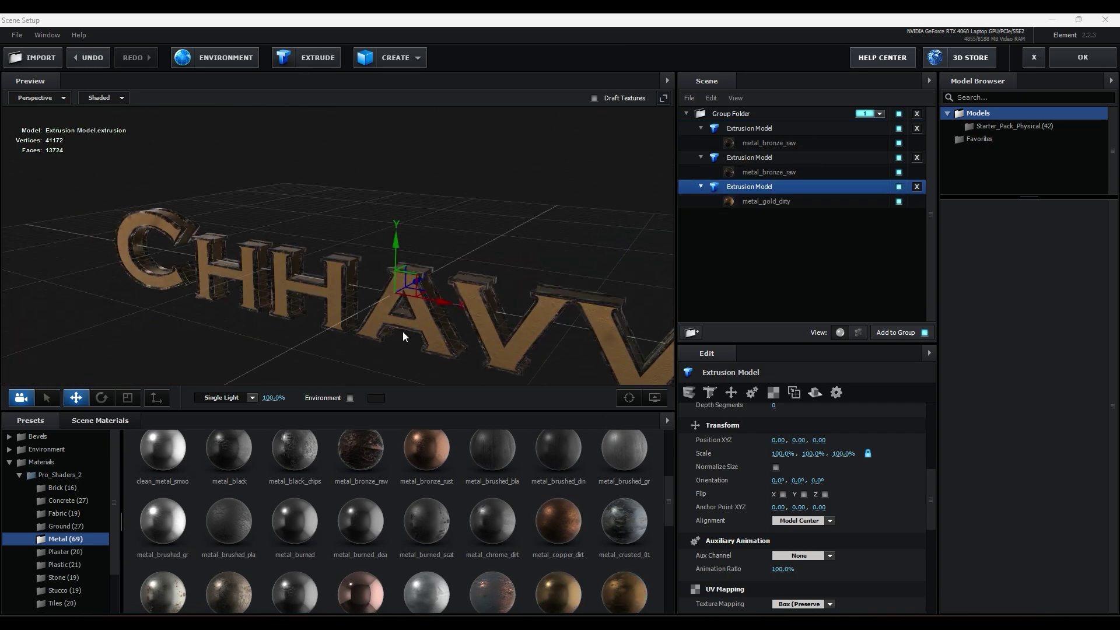
Step: Set the main letters' UV Repeat to 2.00 in both directions and accept the scene setup
click(732, 114)
click(749, 187)
click(774, 392)
click(804, 439)
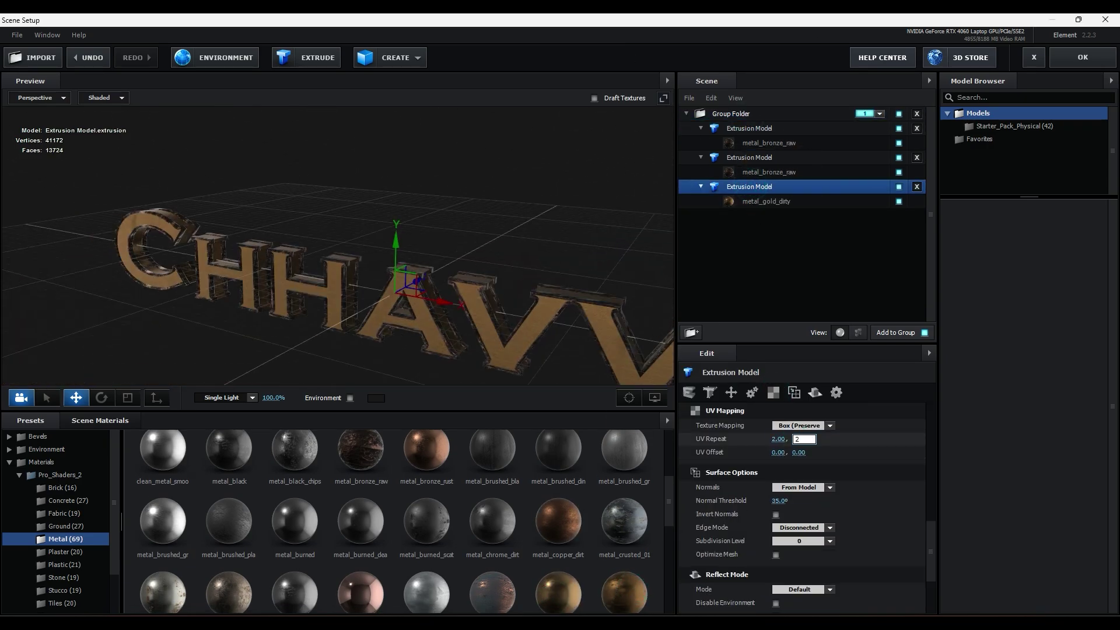
click(877, 440)
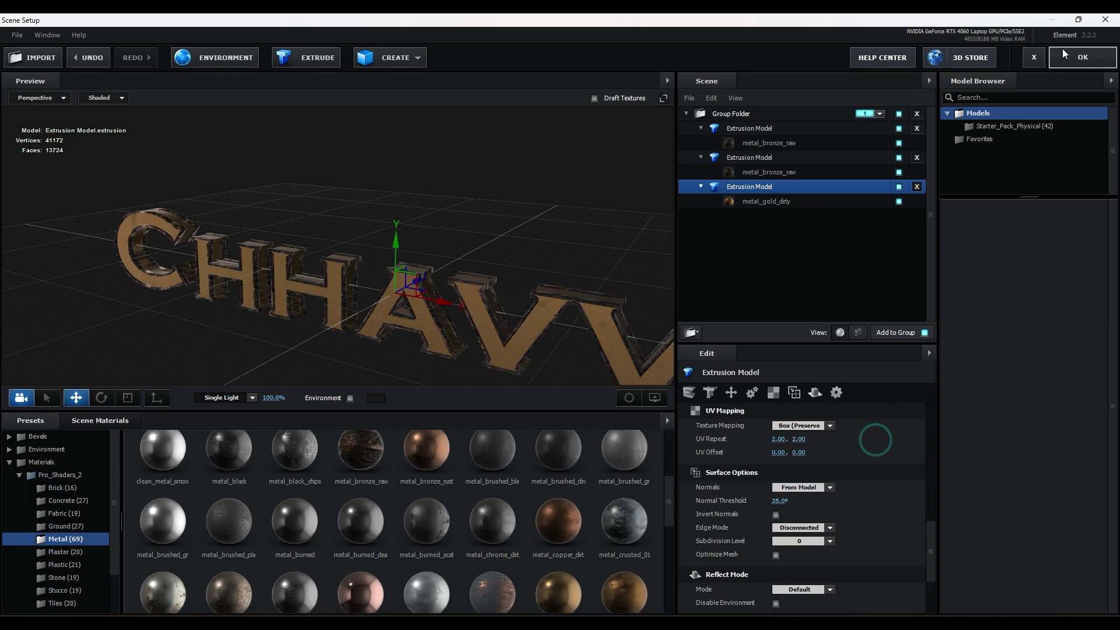
click(1069, 58)
Step: Set the Letters layer's Group 1 rotation to X -83°, Y 17° and Z 72° so the title faces the camera
click(117, 563)
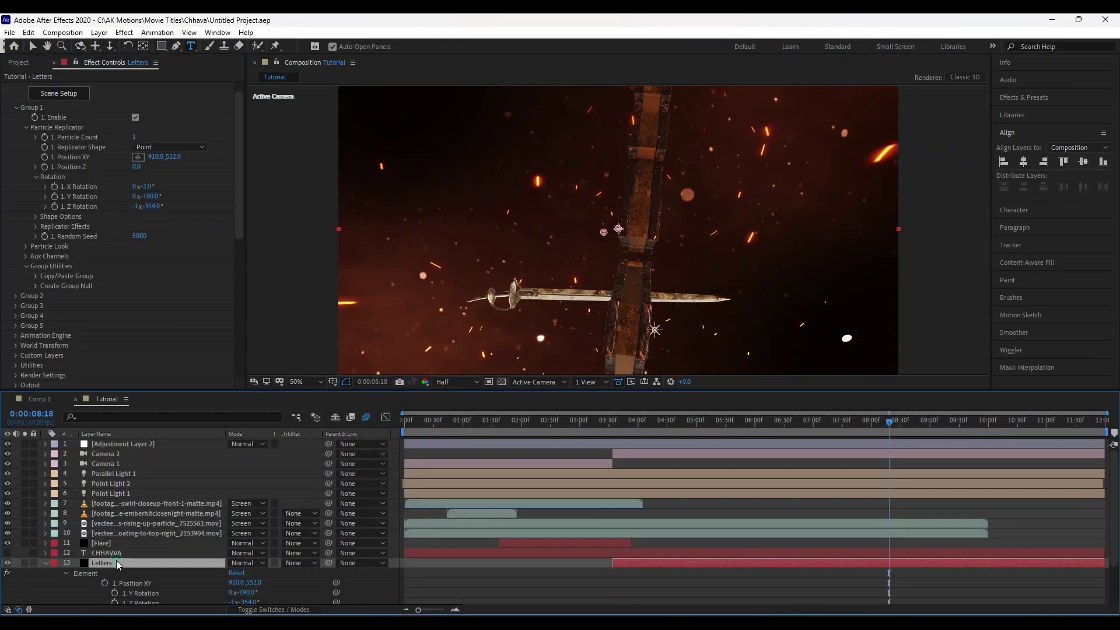
click(151, 196)
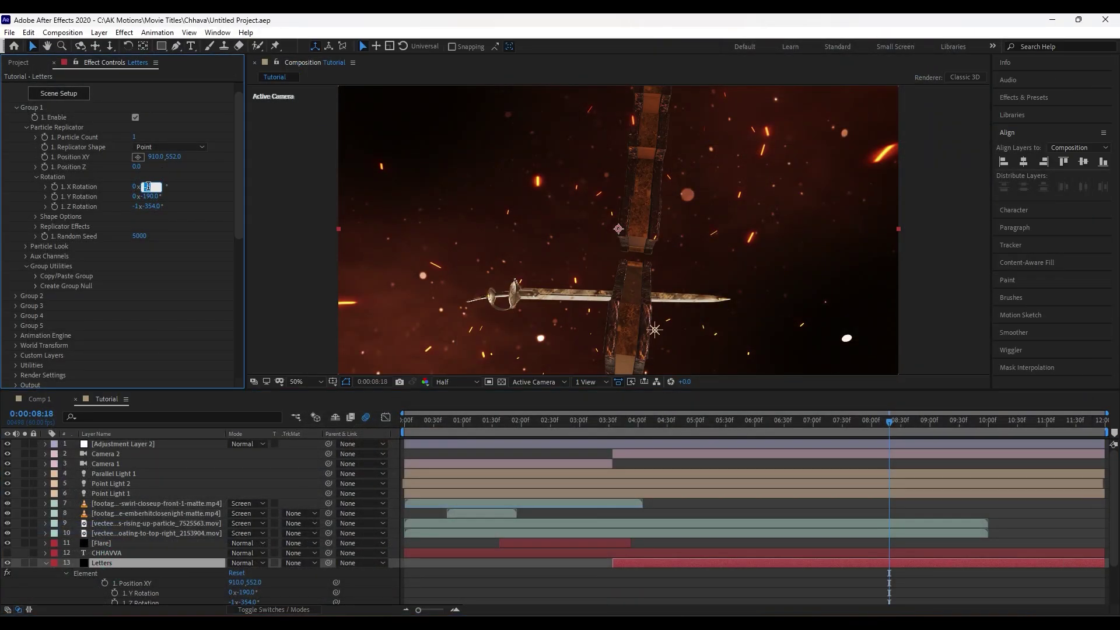
click(150, 197)
text(0)
drag(133, 207, 156, 206)
drag(149, 197, 170, 197)
drag(147, 187, 157, 187)
drag(151, 207, 153, 207)
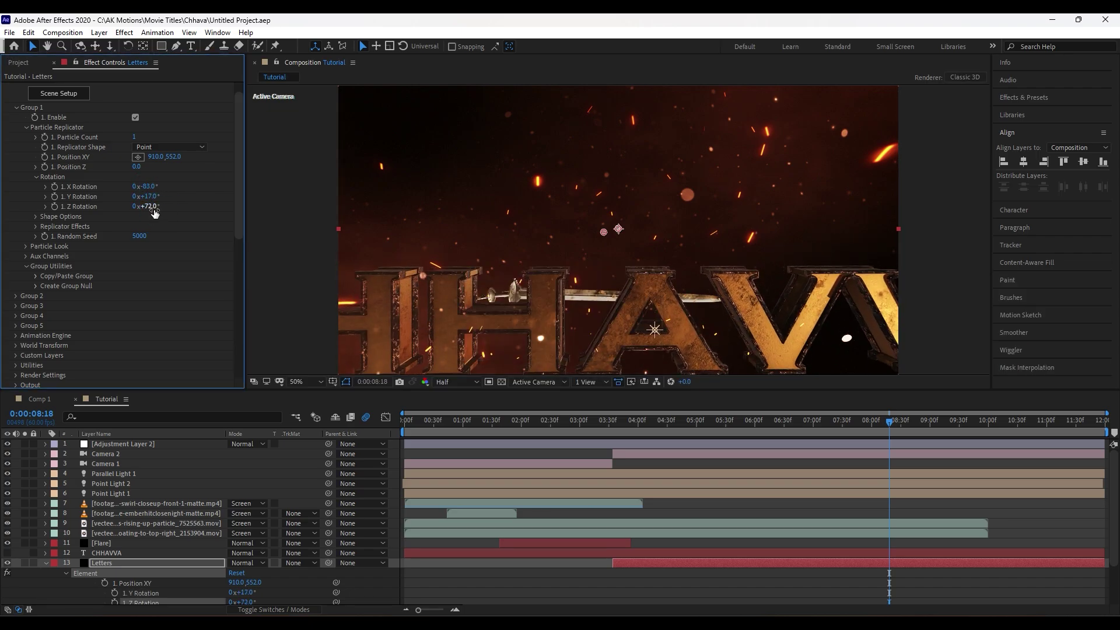
Step: Isolate the Frame layer to check its masked shape, hide it again and save the project
key(u)
click(43, 402)
click(94, 587)
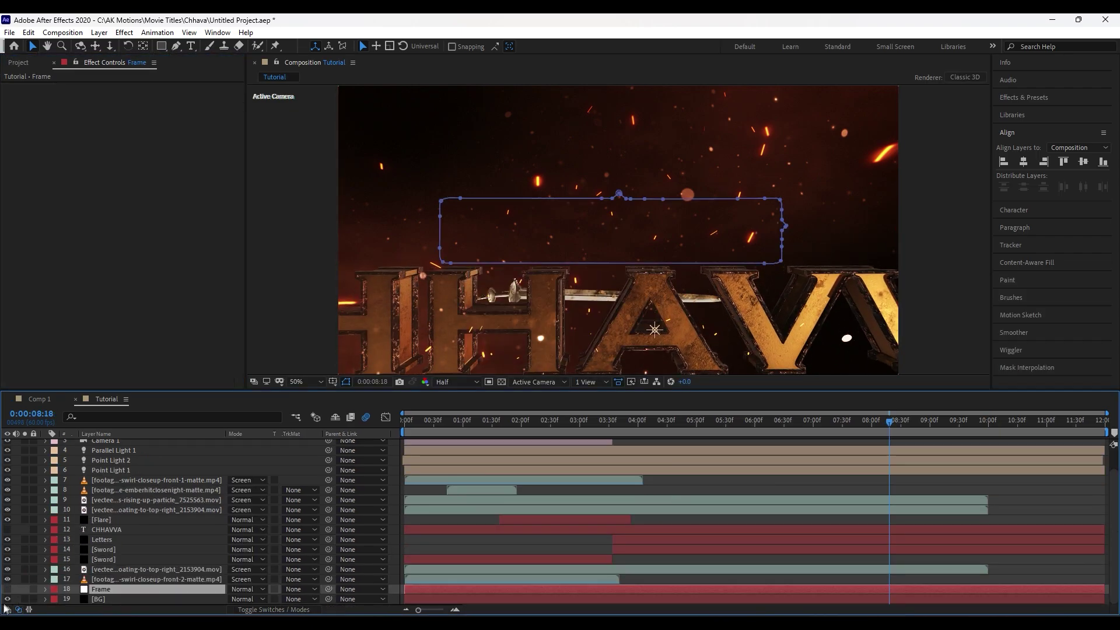
click(26, 589)
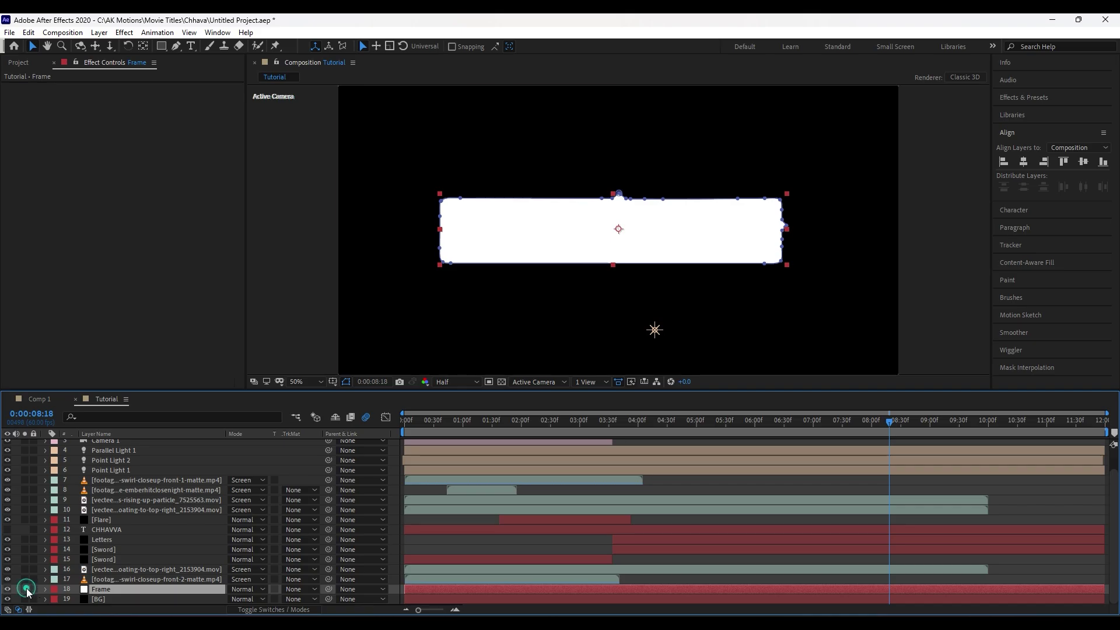
click(24, 589)
click(7, 590)
key(ctrl+s)
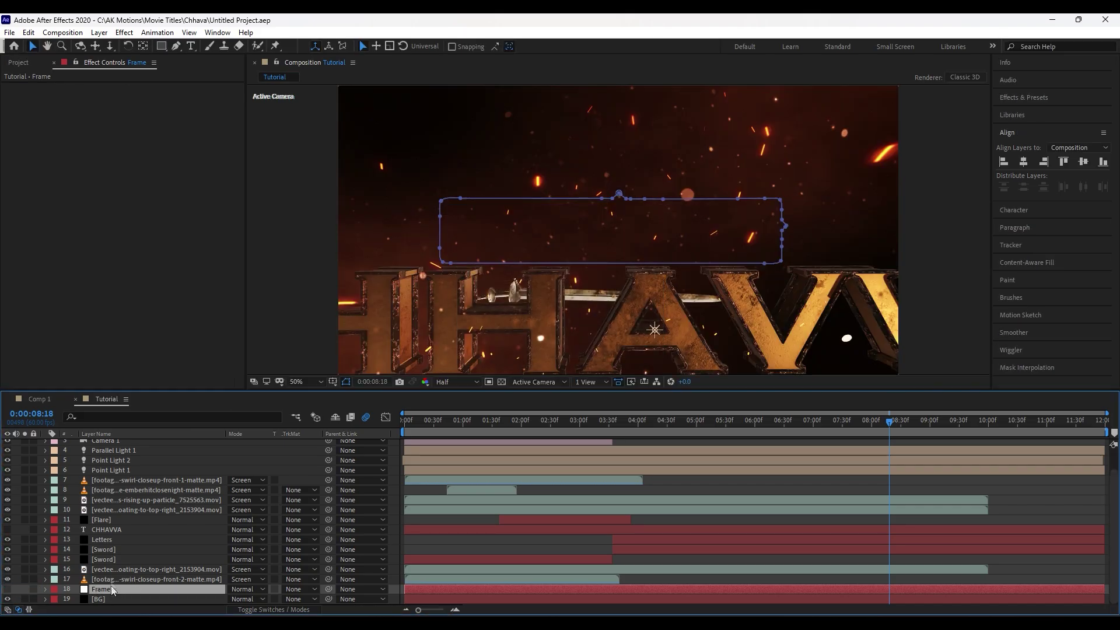
Step: Assign the Frame layer to Path Layer 2 in the Letters layer's Element custom text and masks
click(124, 540)
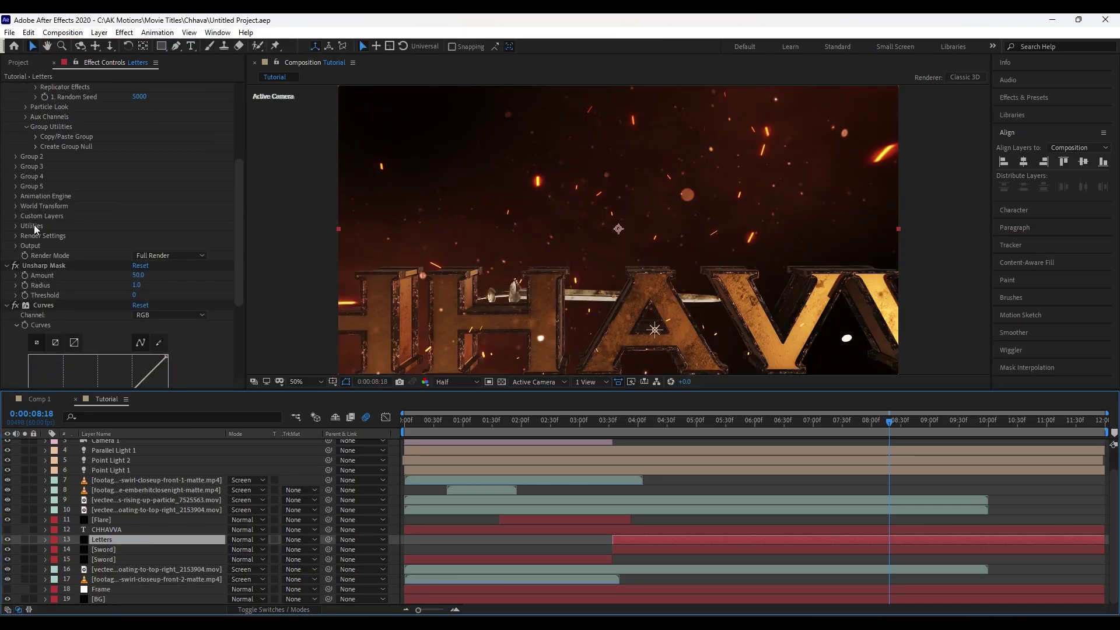
click(16, 216)
click(157, 244)
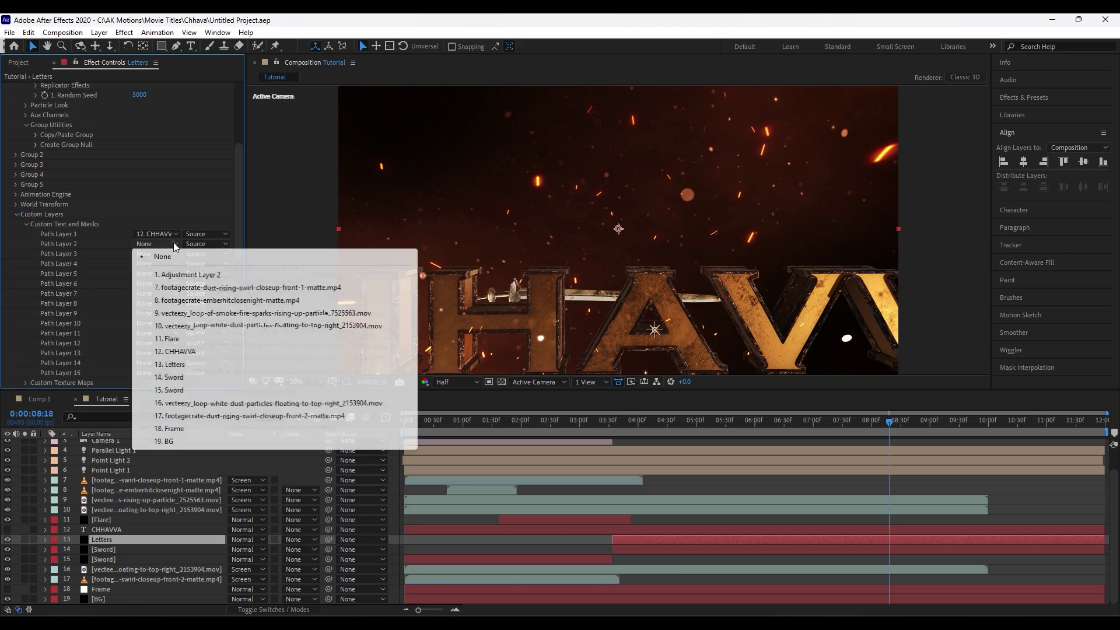
click(185, 416)
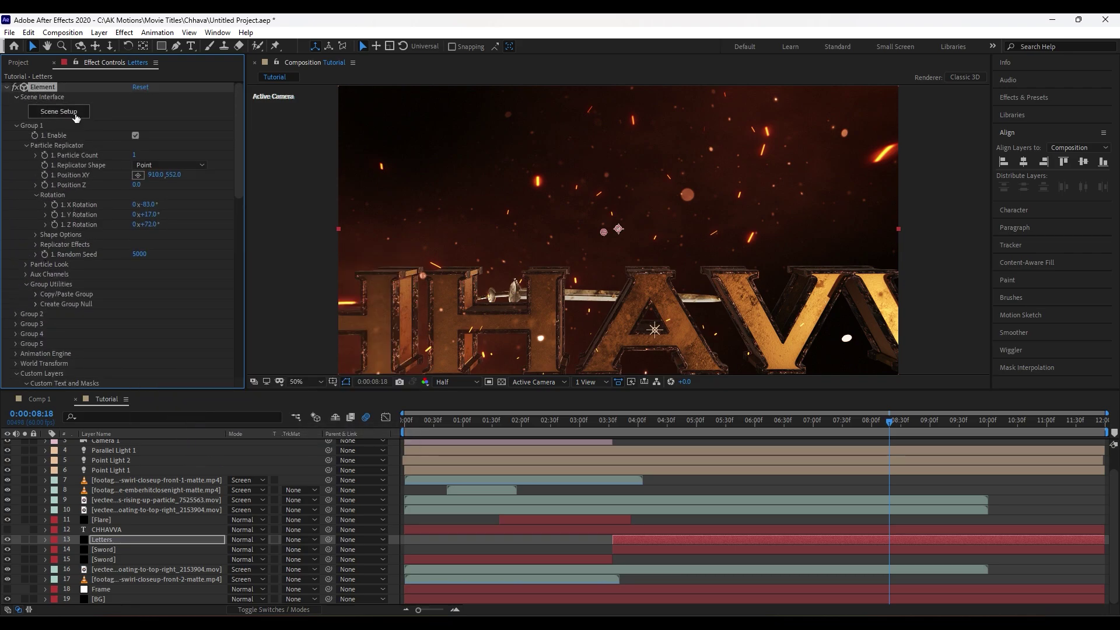
Step: Open the Letters layer's Element scene and remove its unused materials
click(58, 112)
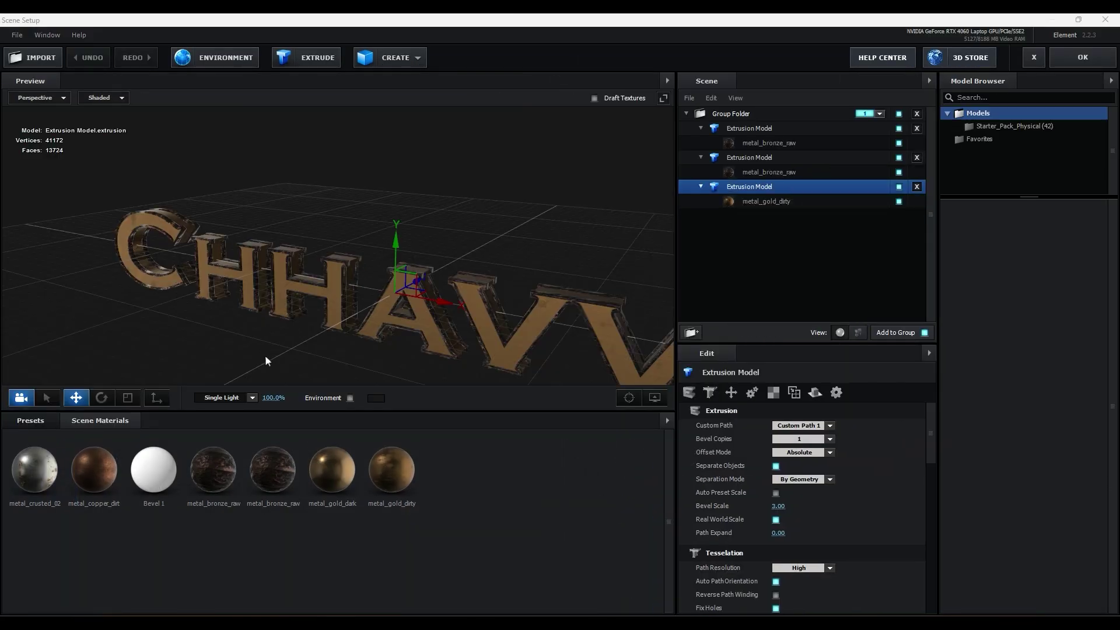
right_click(499, 498)
click(538, 520)
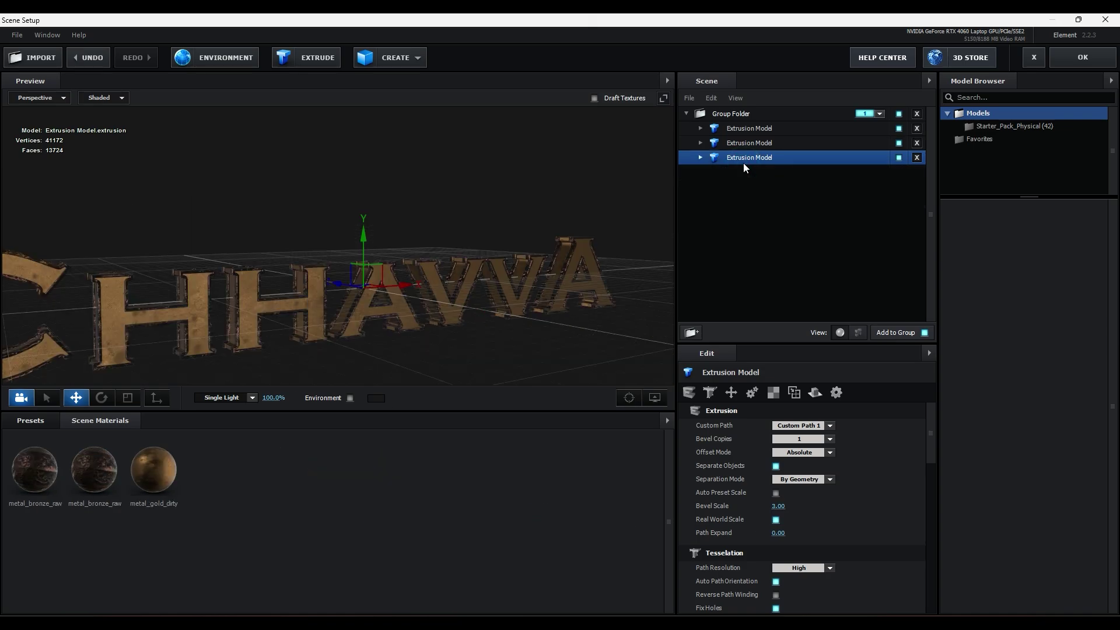
Step: Duplicate the gold letters' Extrusion Model and set the copy's custom path to Custom Path 2
click(744, 173)
click(831, 425)
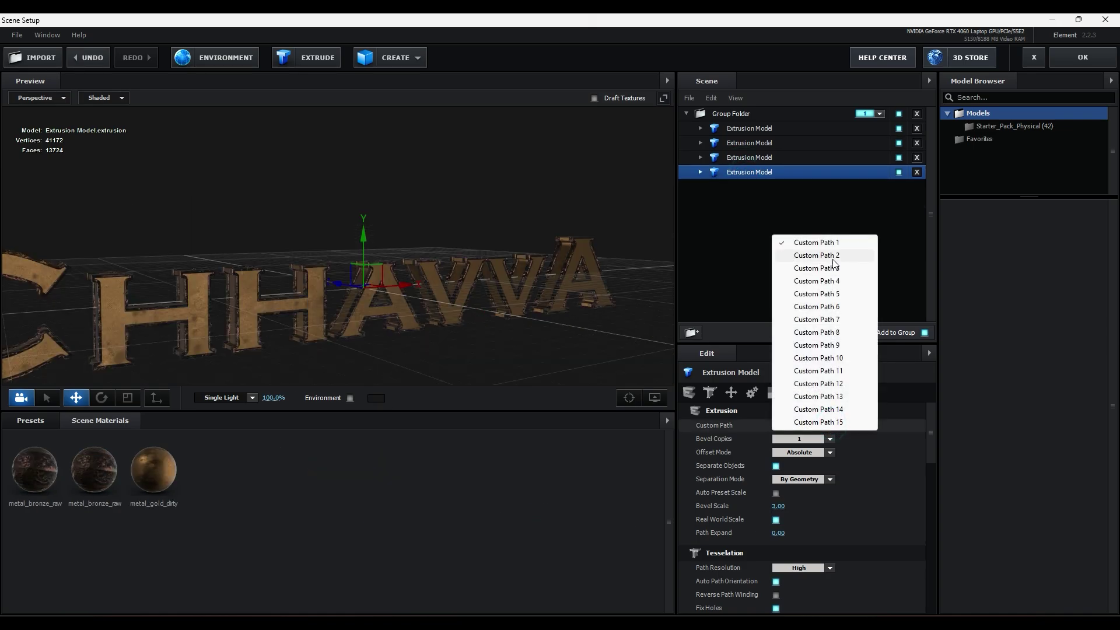
click(816, 258)
Step: Position the frame-shaped extrusion behind the CHHAVVA letters
drag(384, 338, 239, 268)
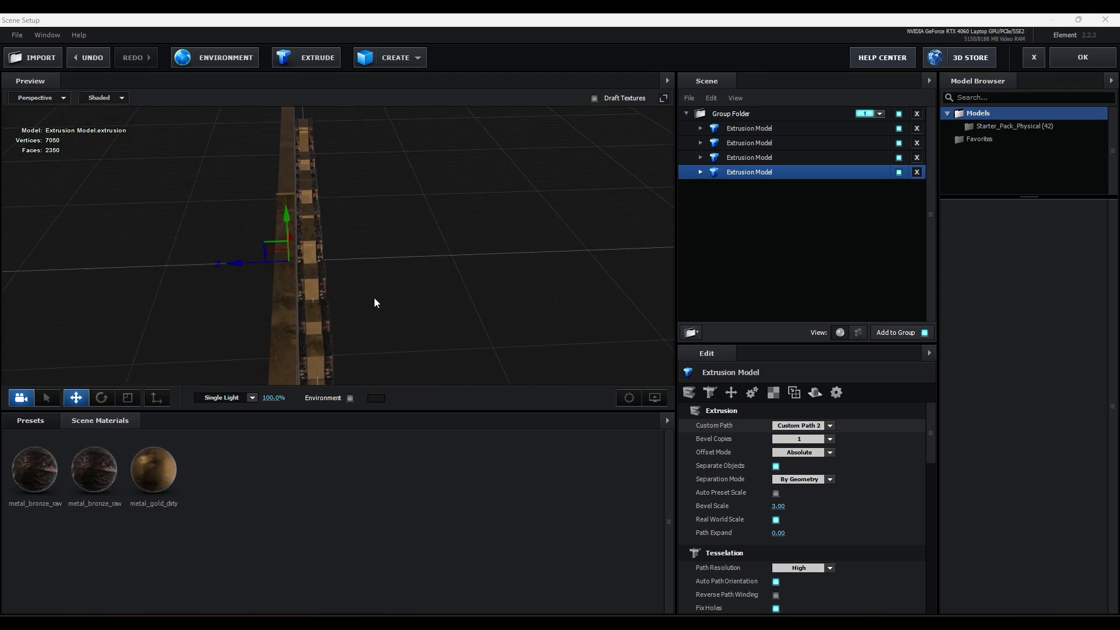
drag(374, 298, 272, 270)
scroll(284, 261, down, 3)
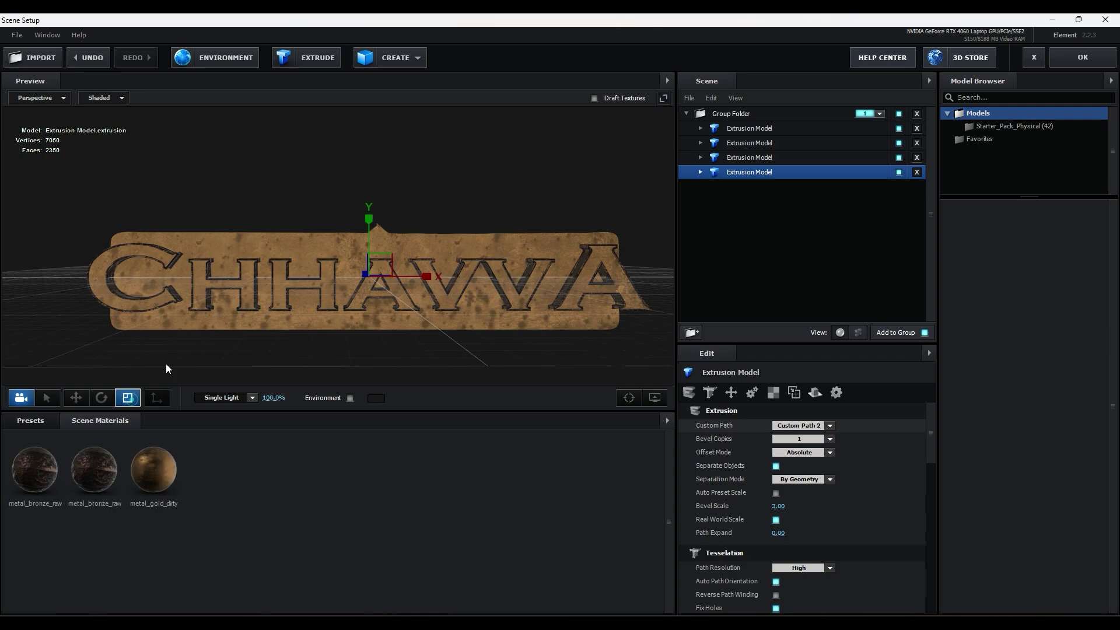
click(76, 398)
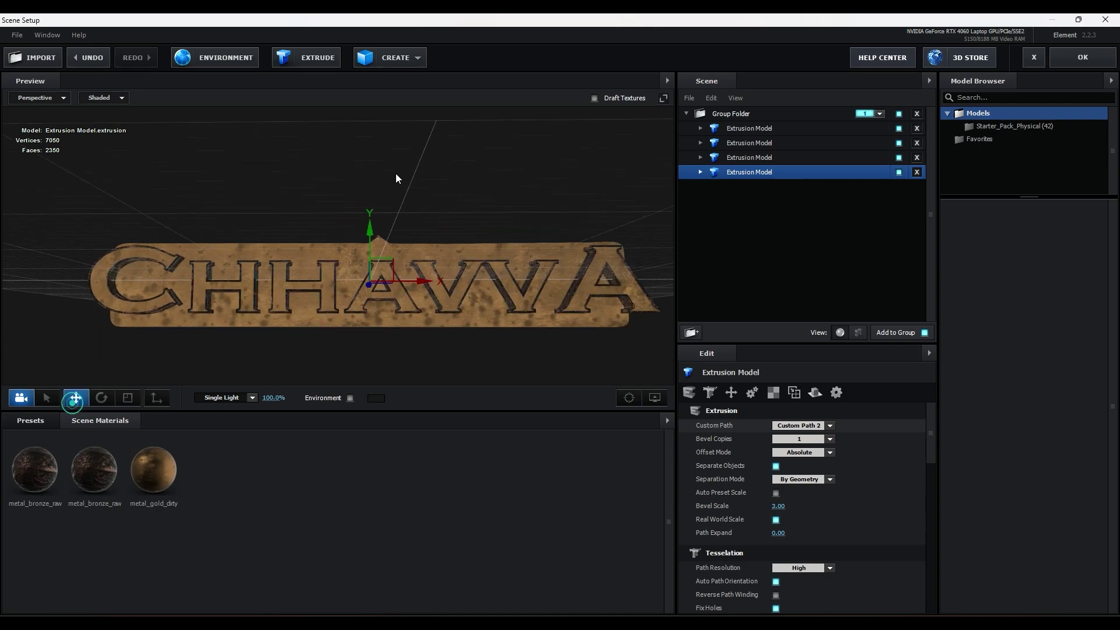
drag(371, 283, 326, 257)
Step: Give the frame extrusion its own copy of the metal_bronze_raw material and adjust the material's texture strength
click(700, 172)
click(769, 186)
scroll(806, 510, down, 4)
drag(479, 280, 527, 303)
scroll(527, 302, up, 2)
key(ctrl+d)
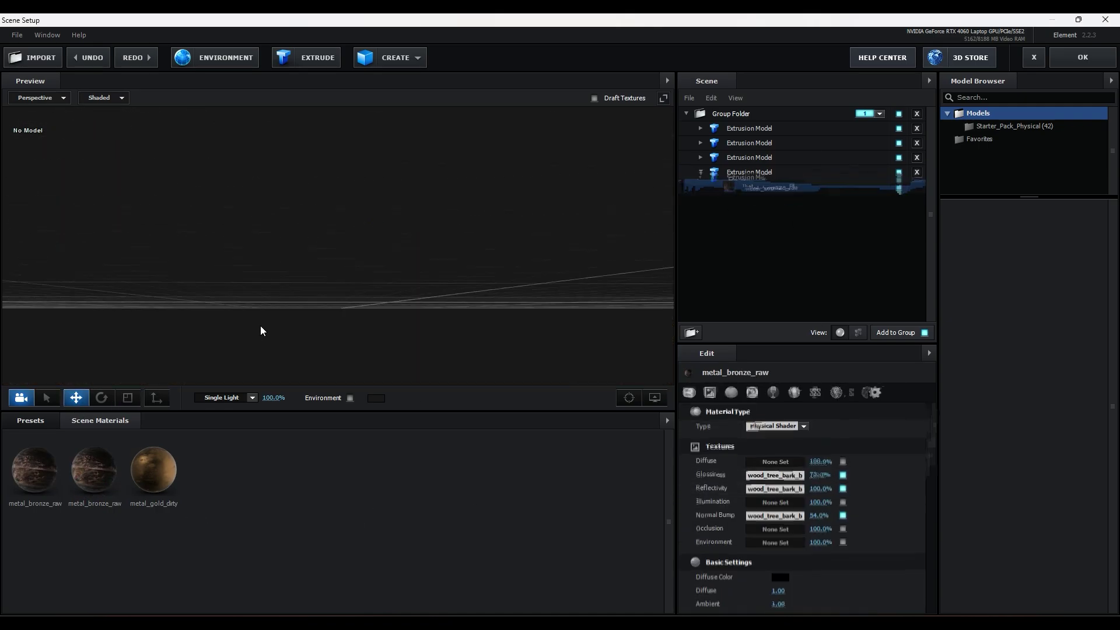
drag(820, 490, 855, 490)
drag(409, 280, 263, 292)
Step: Duplicate the frame extrusion and enable the bevel outline and bevel backside on the copy's material, with Extrude at 0.30
click(754, 173)
key(ctrl+d)
click(779, 186)
scroll(776, 487, up, 3)
click(776, 487)
click(775, 537)
drag(455, 235, 496, 258)
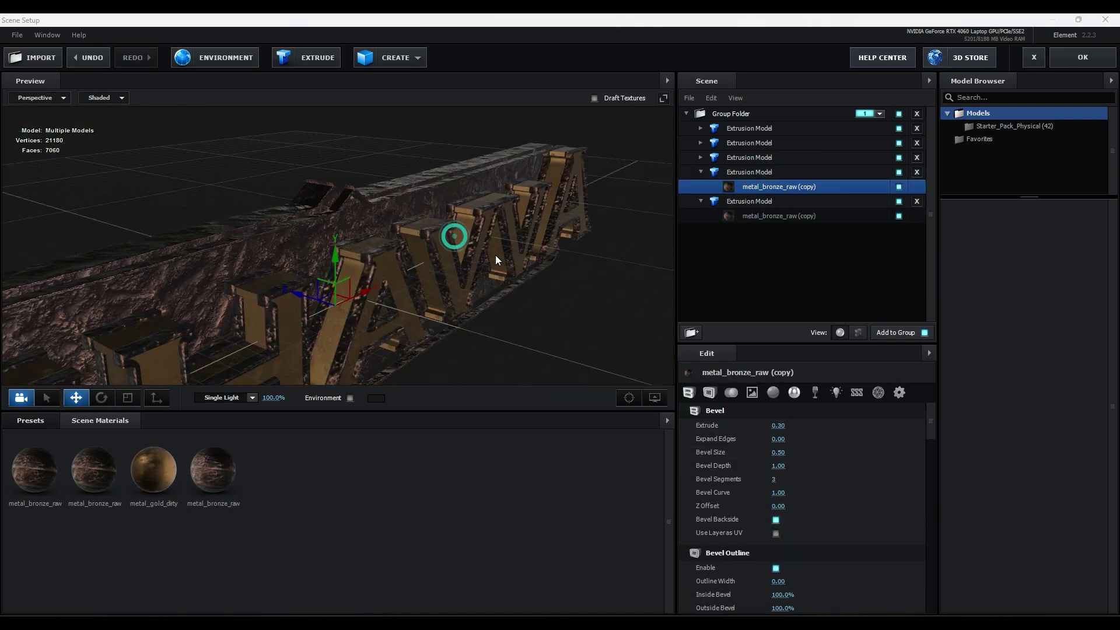
Step: Adjust the Expand Edges and Bevel Size of the frame outline's bevel
click(776, 202)
click(779, 187)
drag(778, 439, 821, 439)
drag(778, 452, 821, 452)
drag(214, 261, 245, 292)
Step: Duplicate the frame outline extrusion and position the frame pieces in depth behind the letters
click(749, 172)
key(ctrl+d)
shift+click(754, 190)
shift+click(754, 201)
drag(409, 292, 303, 315)
Step: Replace the main letters' material with metal_gold_dark and remove the unused scene materials
scroll(361, 325, up, 2)
click(700, 201)
click(749, 229)
click(30, 420)
click(14, 478)
click(432, 521)
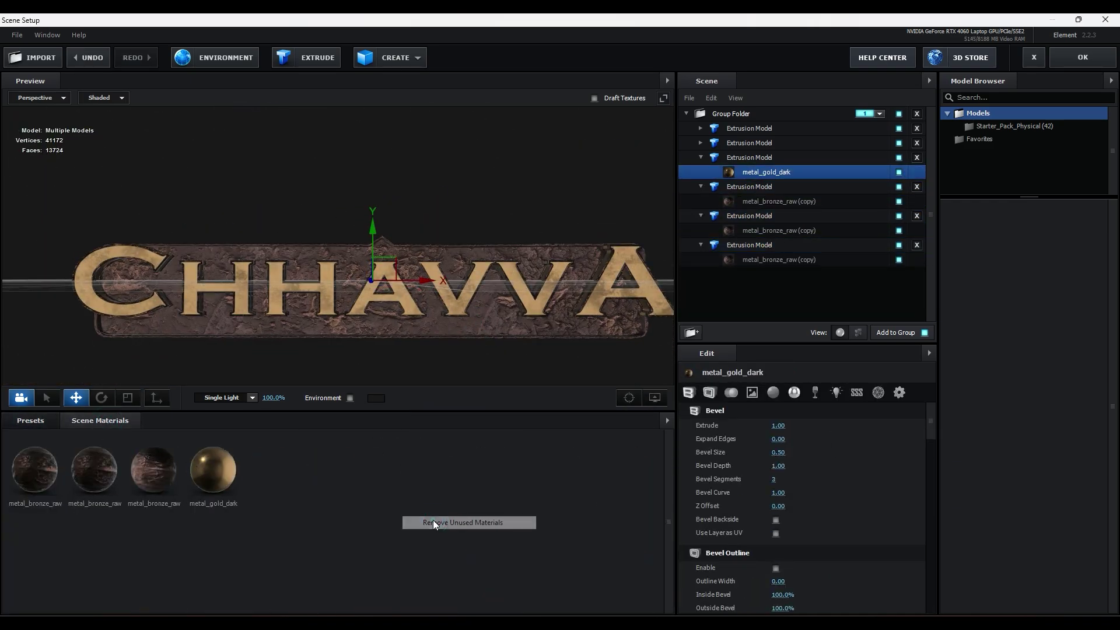
Step: Apply metal_gold_dark to both frame outline extrusions and accept the scene setup
click(898, 202)
click(700, 157)
click(899, 173)
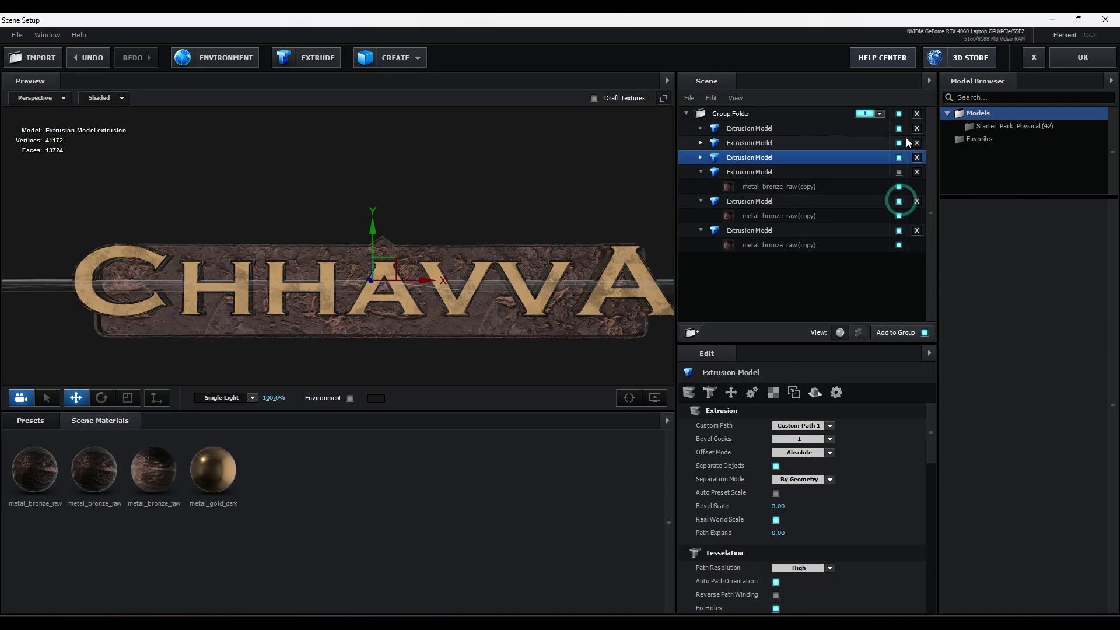
drag(218, 464, 761, 191)
drag(221, 466, 782, 216)
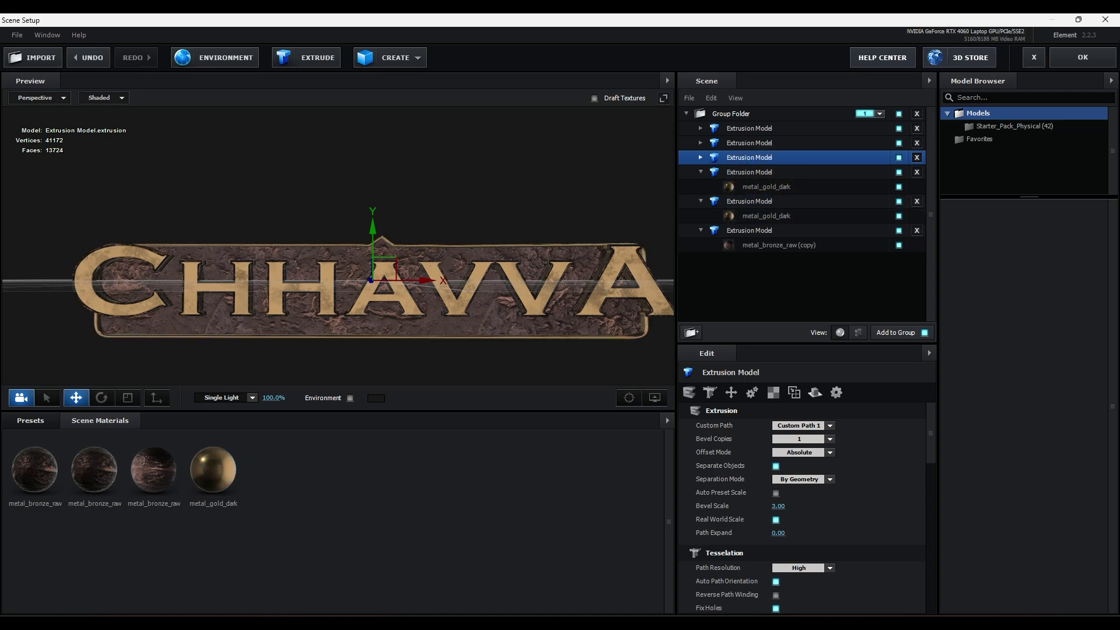
click(1083, 57)
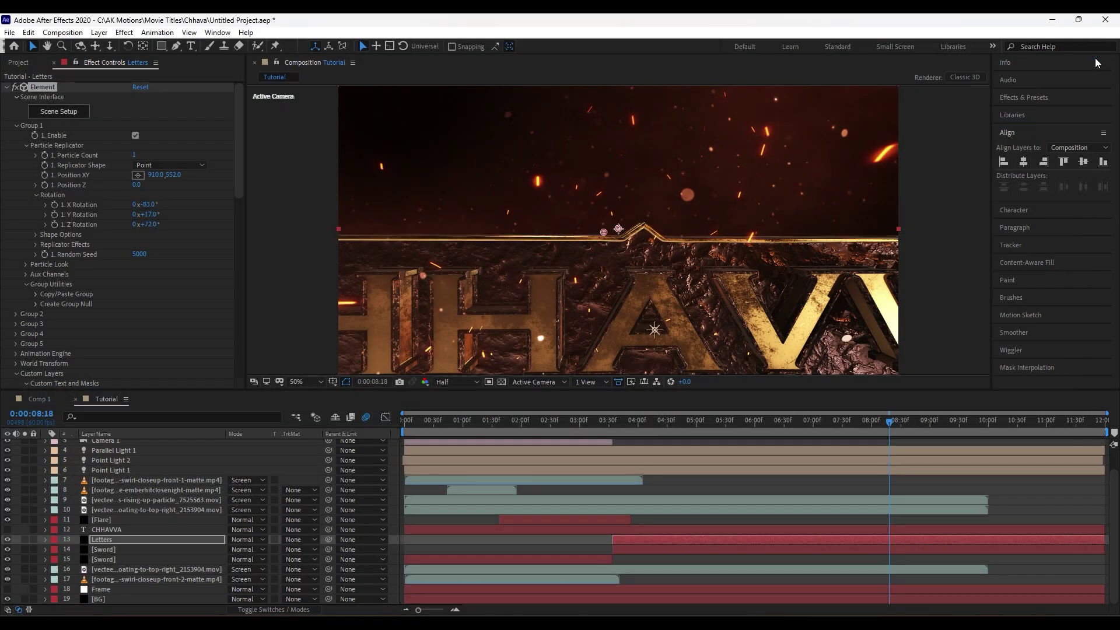
Step: Save the project and play back the composition to preview the framed title
key(ctrl+s)
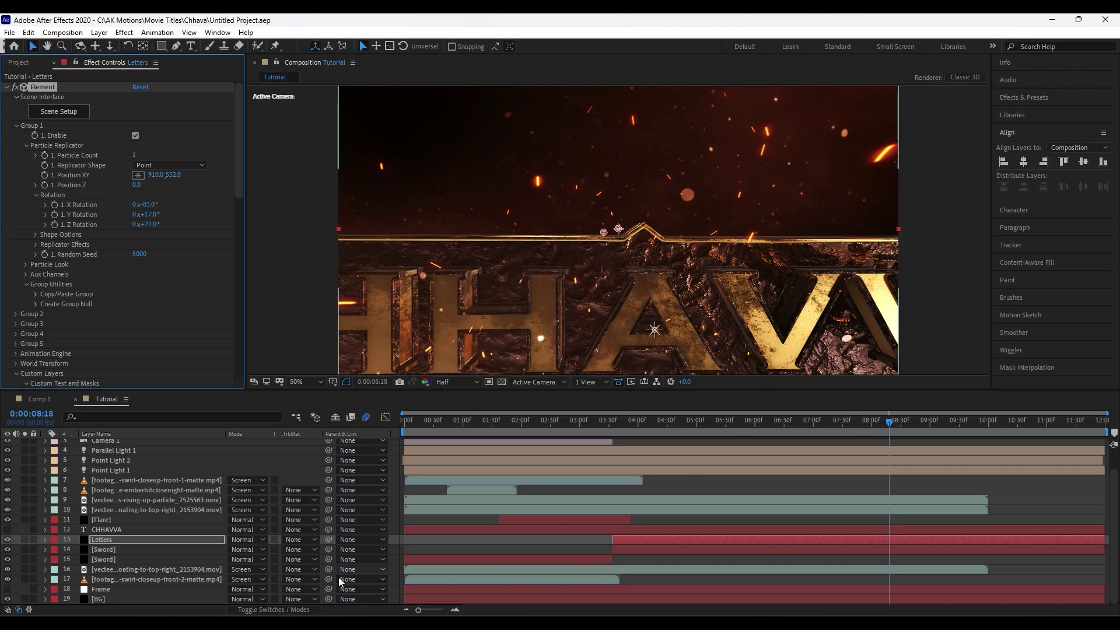
click(128, 540)
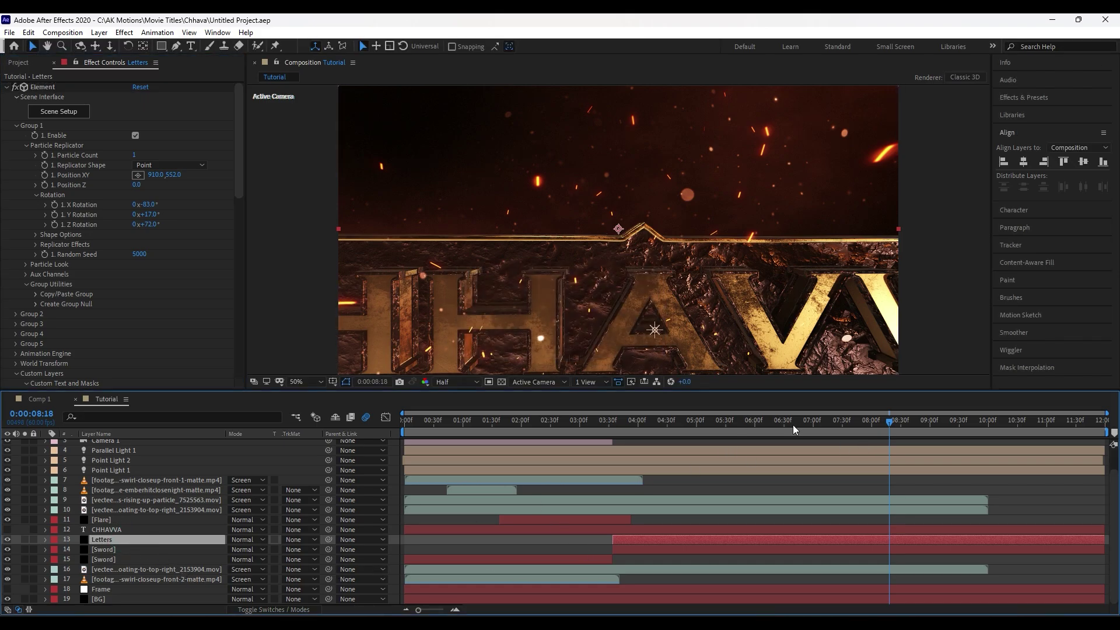
key(space)
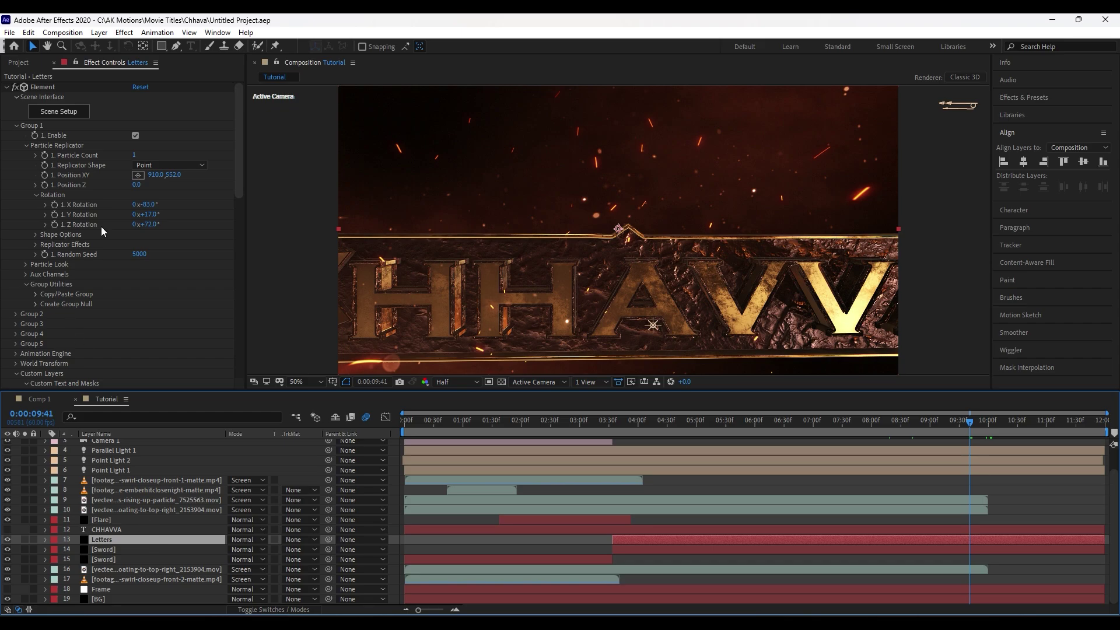
Step: Start Position XY and Position Z keyframes for Group 1 of the Letters layer at 0:00:09:41 and reveal them
click(44, 175)
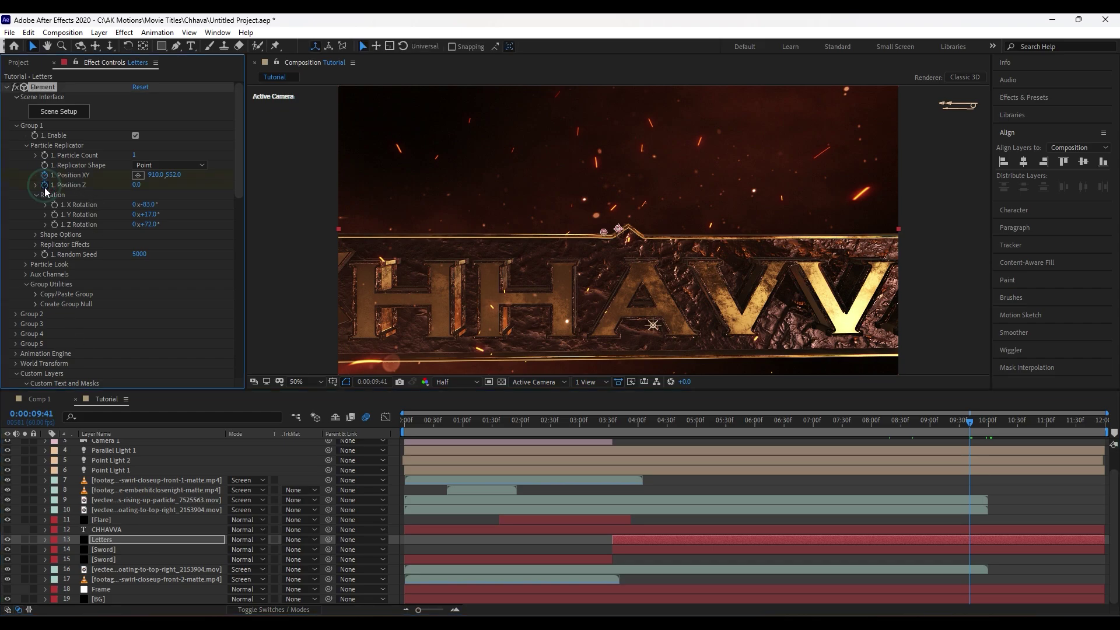
click(124, 539)
key(u)
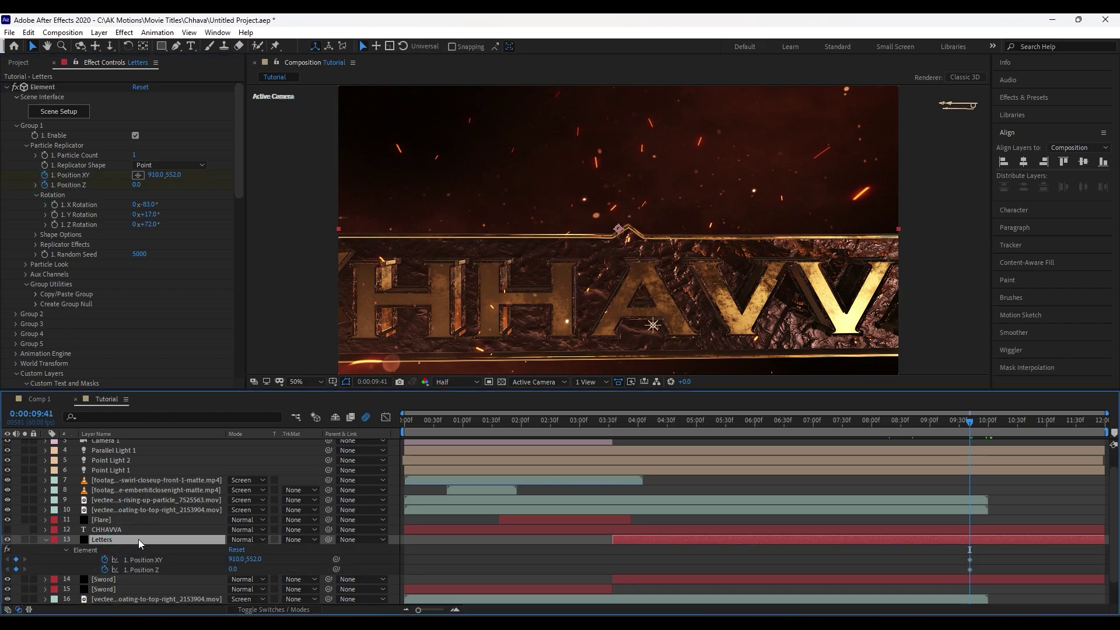
Step: Go to 0:00:06:49 and move the Letters layer below both Sword layers
drag(957, 421, 803, 435)
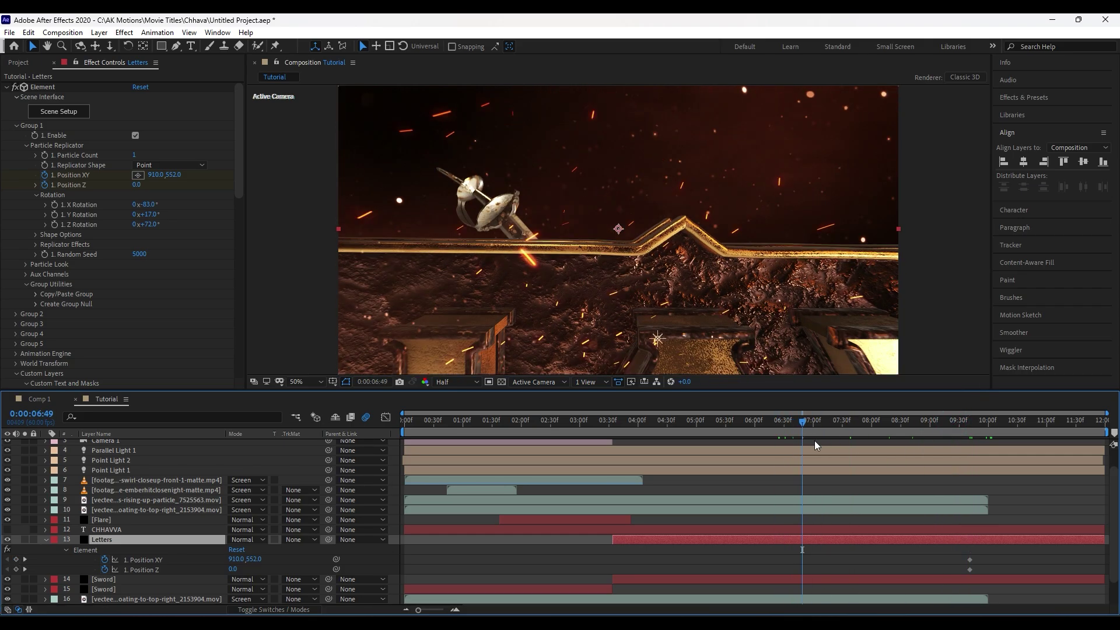
click(46, 539)
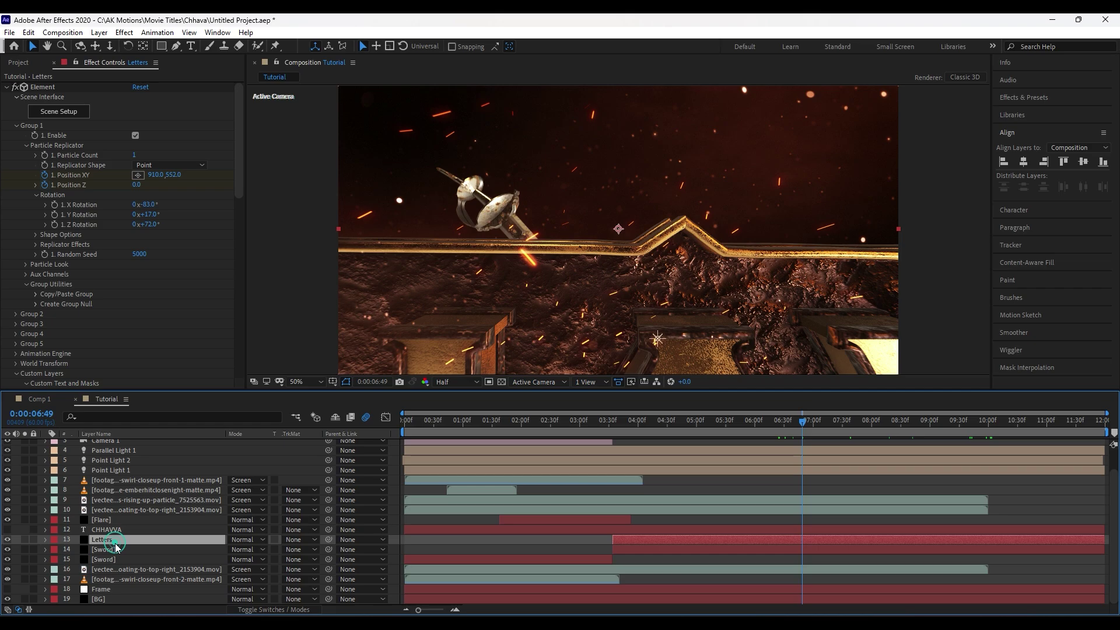
drag(116, 547, 116, 565)
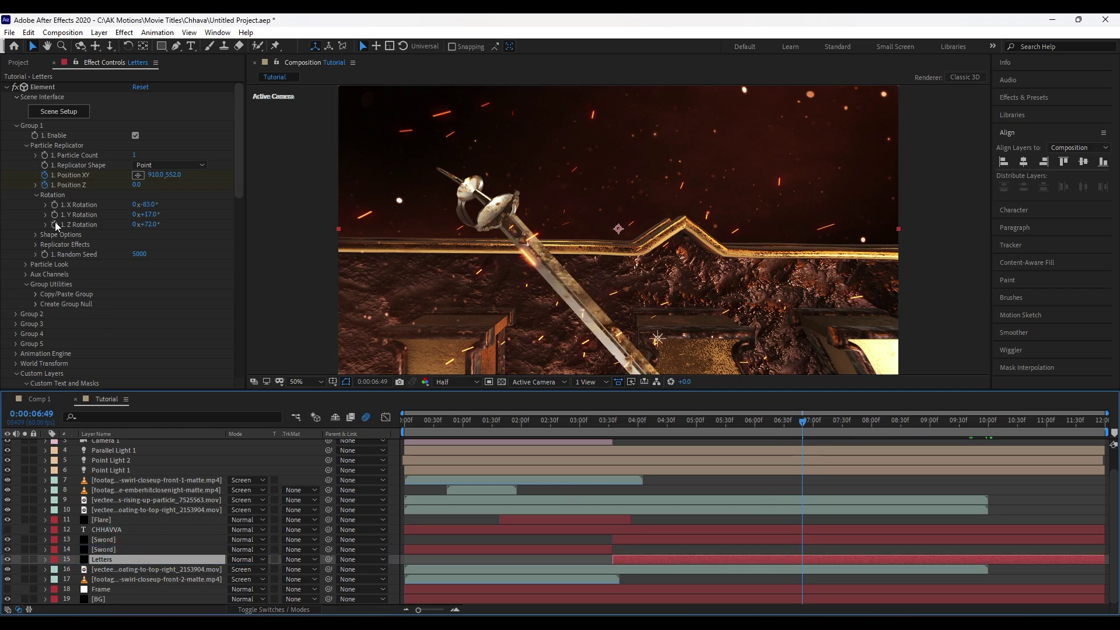
Step: Start X, Y and Z Rotation keyframes for the Letters' Group 1, reveal them and move them earlier in the timeline
click(54, 206)
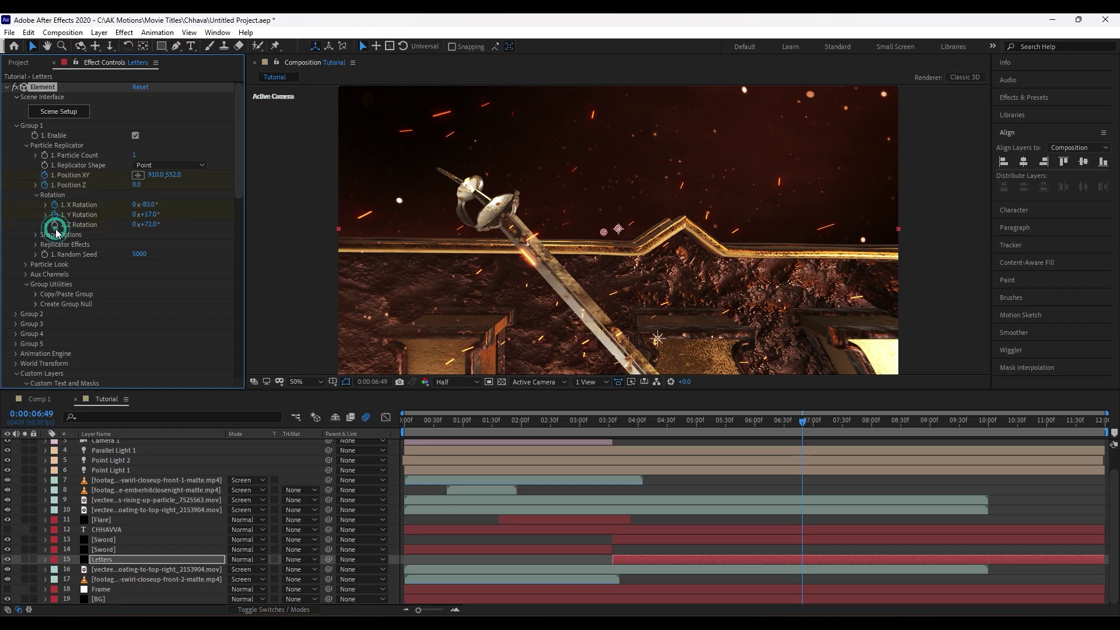
click(124, 559)
key(u)
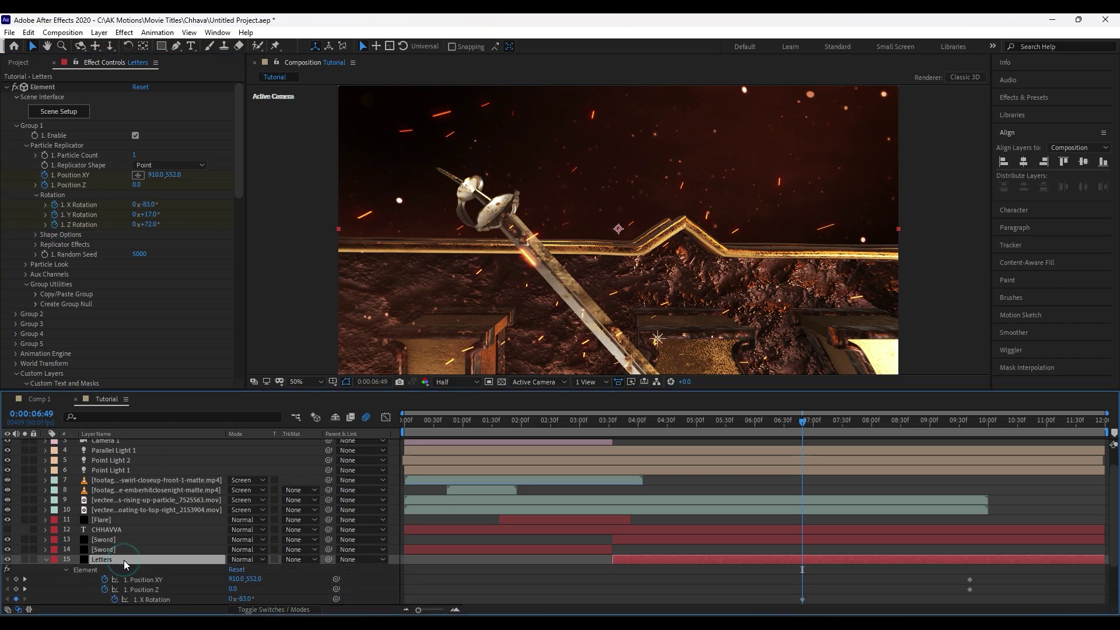
scroll(597, 556, down, 2)
drag(781, 535, 810, 562)
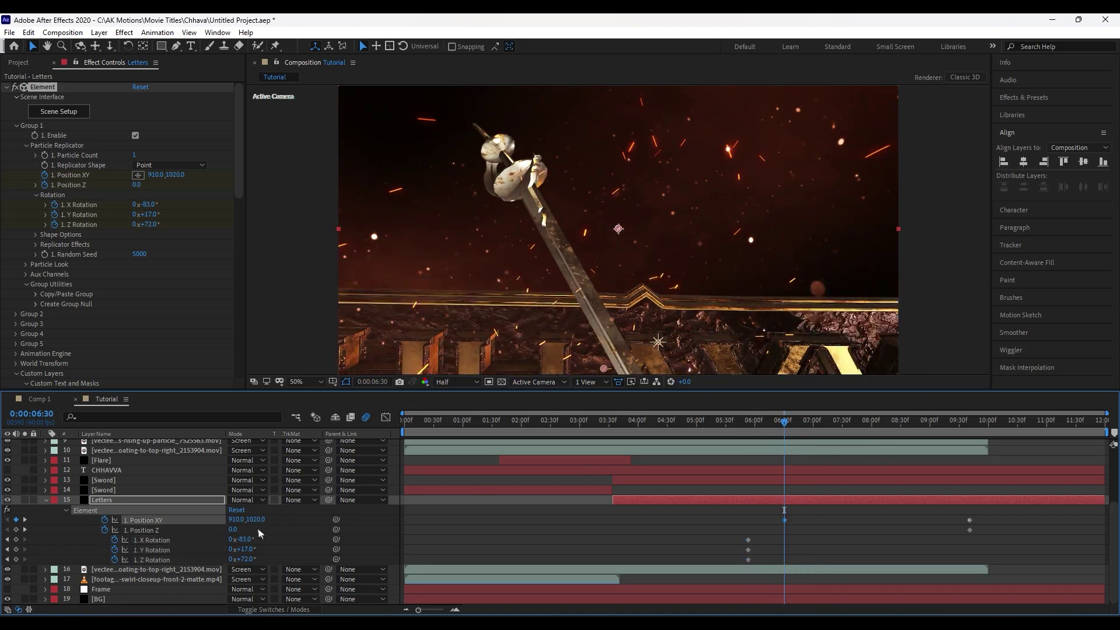
Step: Keyframe the Letters' end pose with Position XY 1203, 1239, X Rotation -82° and Y Rotation 18°
drag(785, 530, 749, 530)
drag(786, 421, 970, 421)
drag(255, 521, 210, 523)
drag(244, 540, 250, 549)
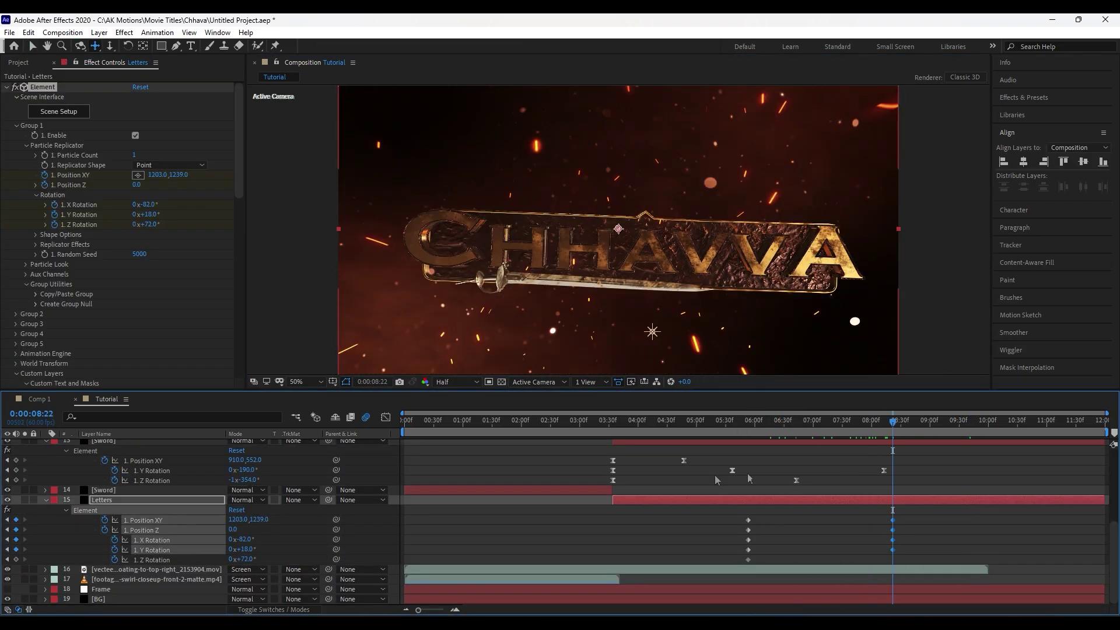
Step: Add an in-between Y Rotation keyframe of -4.5° at 0:00:07:06 and refine the Letters' rotation keyframes
click(734, 434)
drag(731, 435, 820, 435)
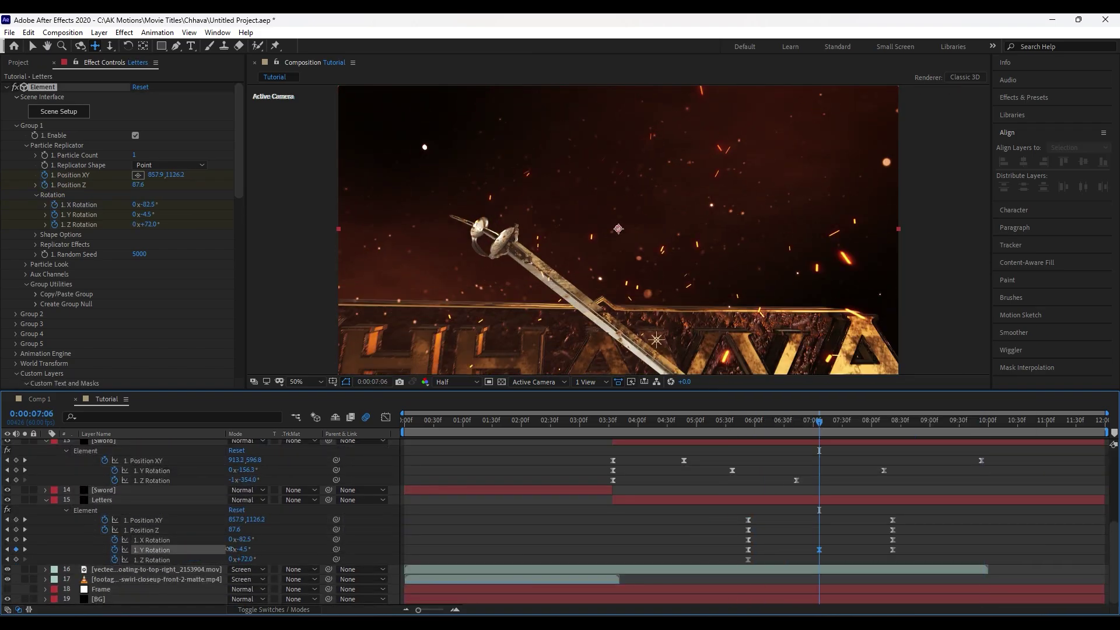
drag(243, 559, 254, 558)
drag(820, 559, 893, 559)
click(910, 421)
drag(910, 421, 893, 422)
drag(248, 559, 241, 557)
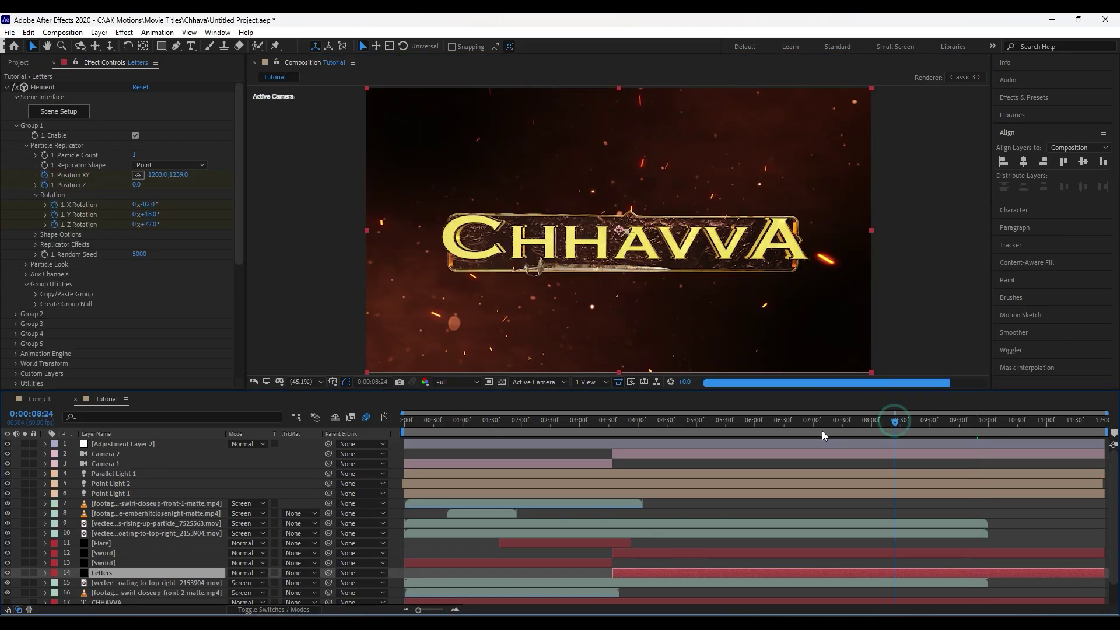
Step: Scrub the composition from about 0:00:05:35 onward to review the animated title reveal
click(763, 443)
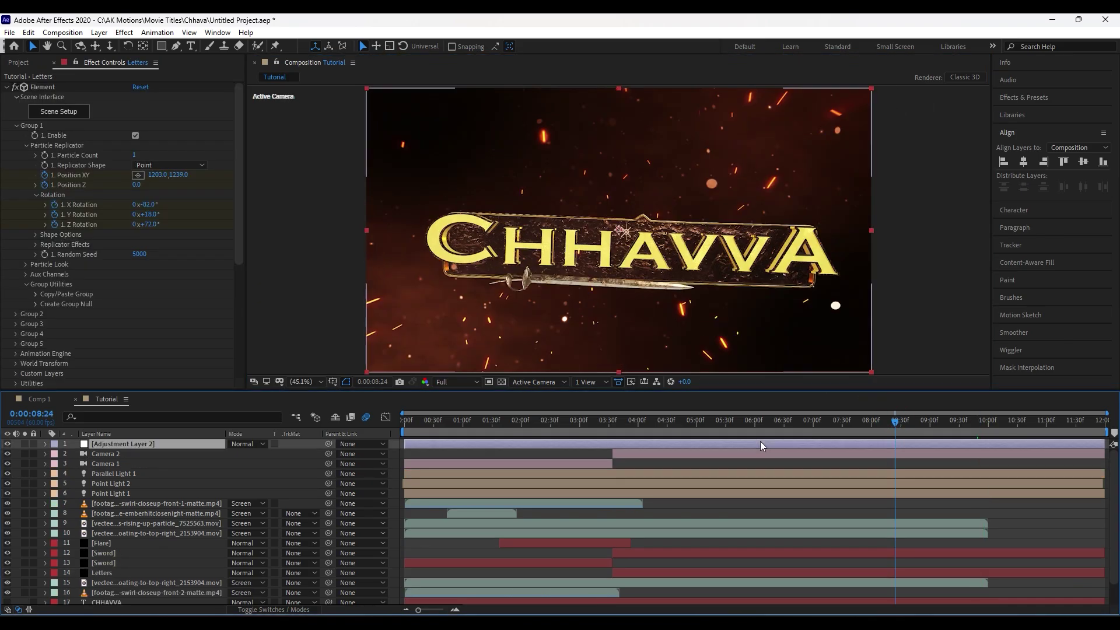
click(730, 425)
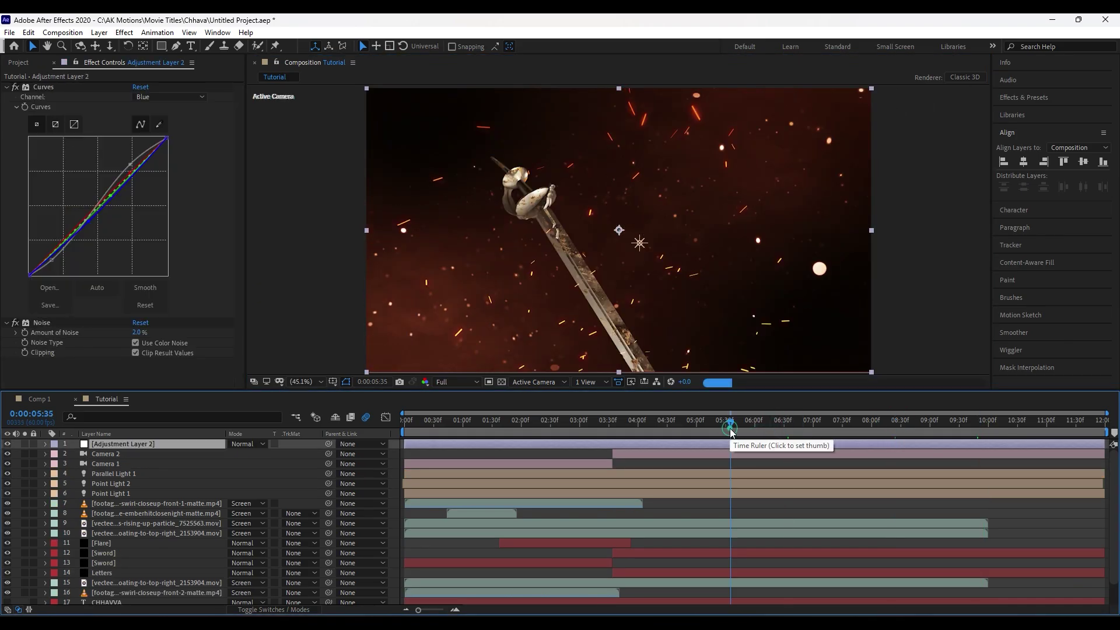
click(835, 424)
click(866, 426)
drag(868, 430, 967, 425)
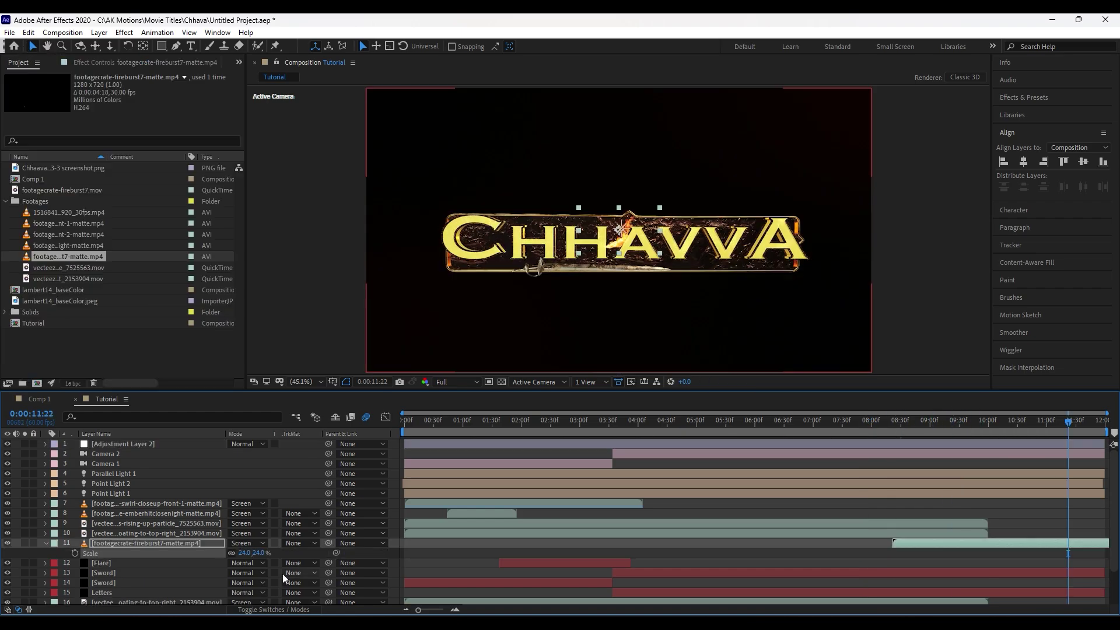
Step: Scale the footagecrate-fireburst7-matte.mp4 clip and position it over the title near the sword
click(550, 296)
drag(242, 553, 232, 553)
drag(570, 274, 572, 266)
Step: Duplicate the fireburst clip, keeping one copy just above the Letters layer and rotating the front one to -38°
click(46, 543)
key(ctrl+d)
mouse_move(138, 543)
mouse_down()
mouse_move(137, 578)
mouse_move(140, 543)
mouse_up()
right_click(195, 543)
mouse_move(263, 258)
key(Escape)
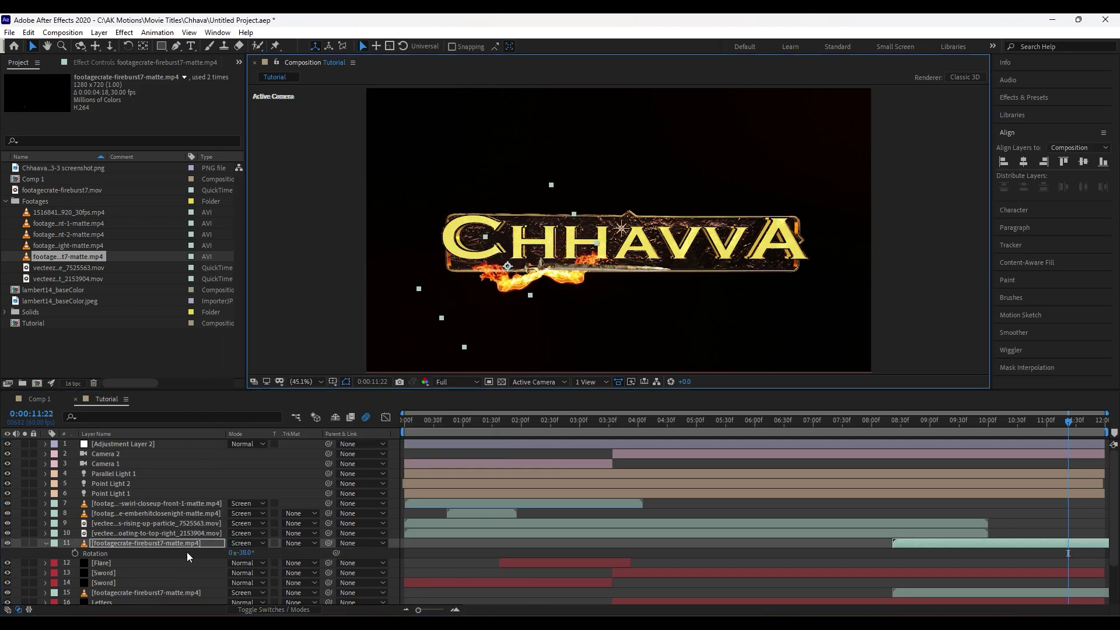
Step: Start the front fireburst clip slightly earlier and end the work area at about 0:00:10:00
click(910, 542)
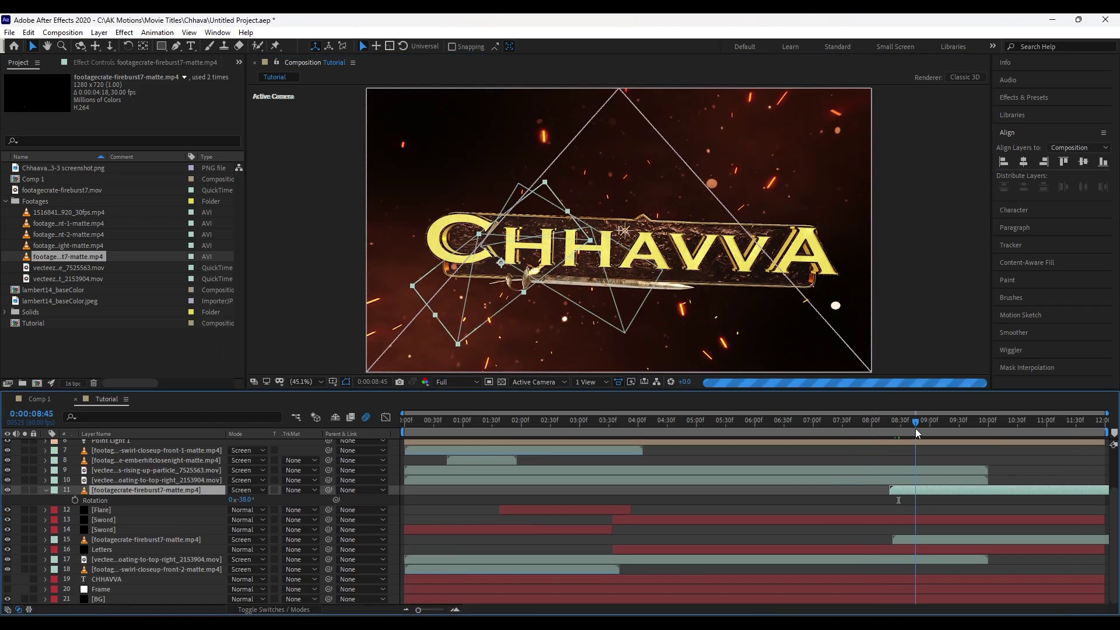
key(n)
drag(916, 429, 980, 431)
Step: Rotate the rear fireburst clip to -17° and fine-tune the burst placement around the sword hilt, saving the project
right_click(942, 540)
mouse_move(986, 254)
click(776, 355)
key(r)
click(151, 489)
click(568, 295)
drag(513, 277, 513, 273)
drag(923, 425, 981, 426)
key(ctrl+s)
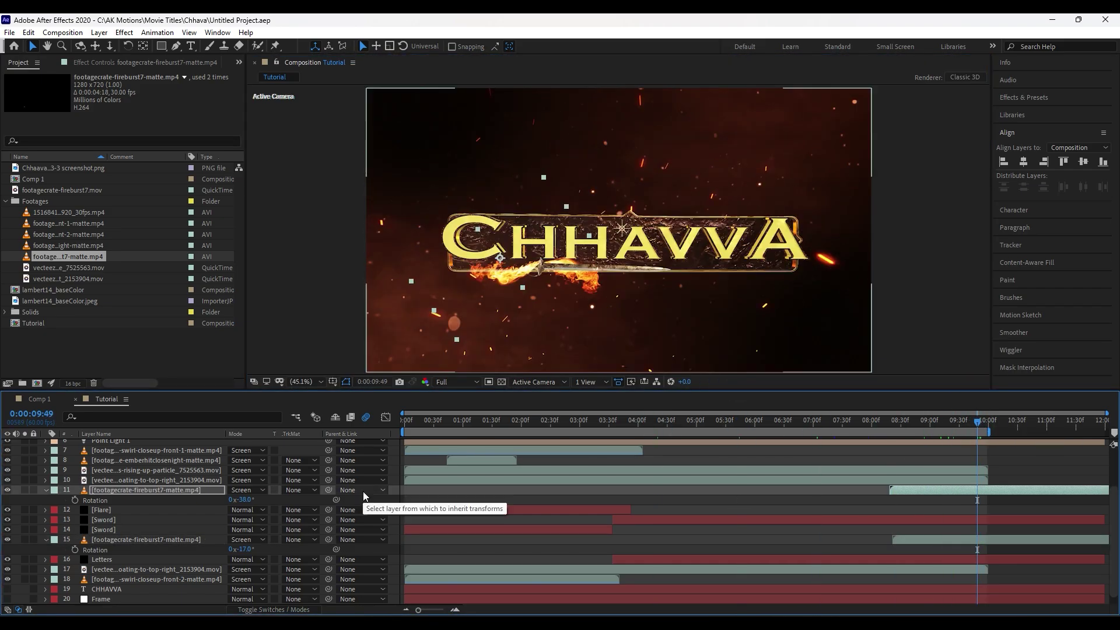
Step: Duplicate the CHHAVVA text layer and solo the copy for text editing
click(117, 579)
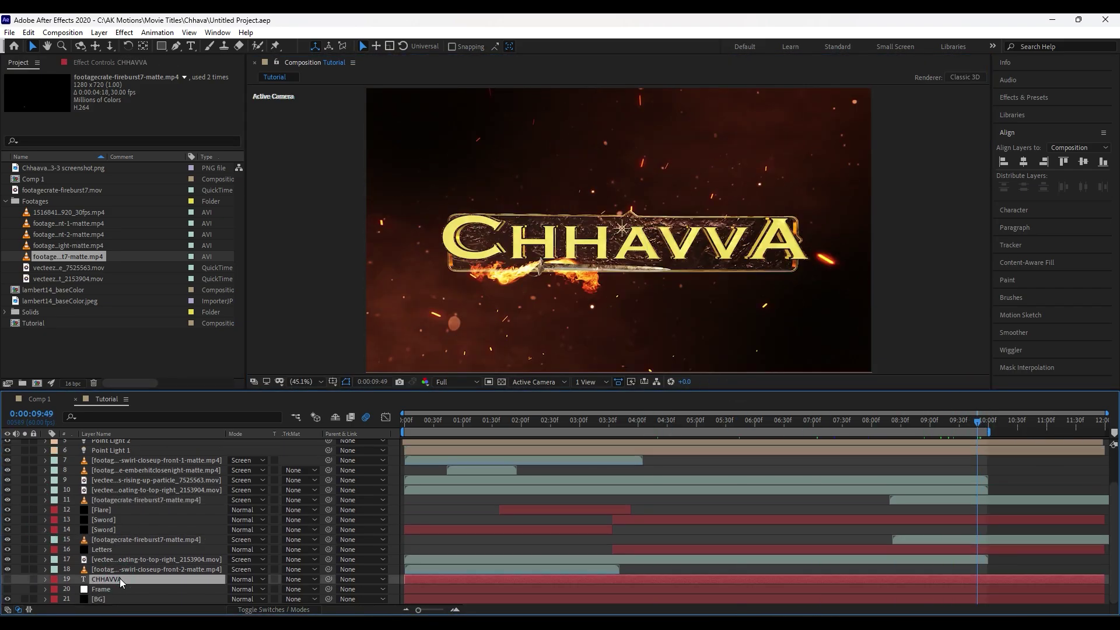
key(ctrl+d)
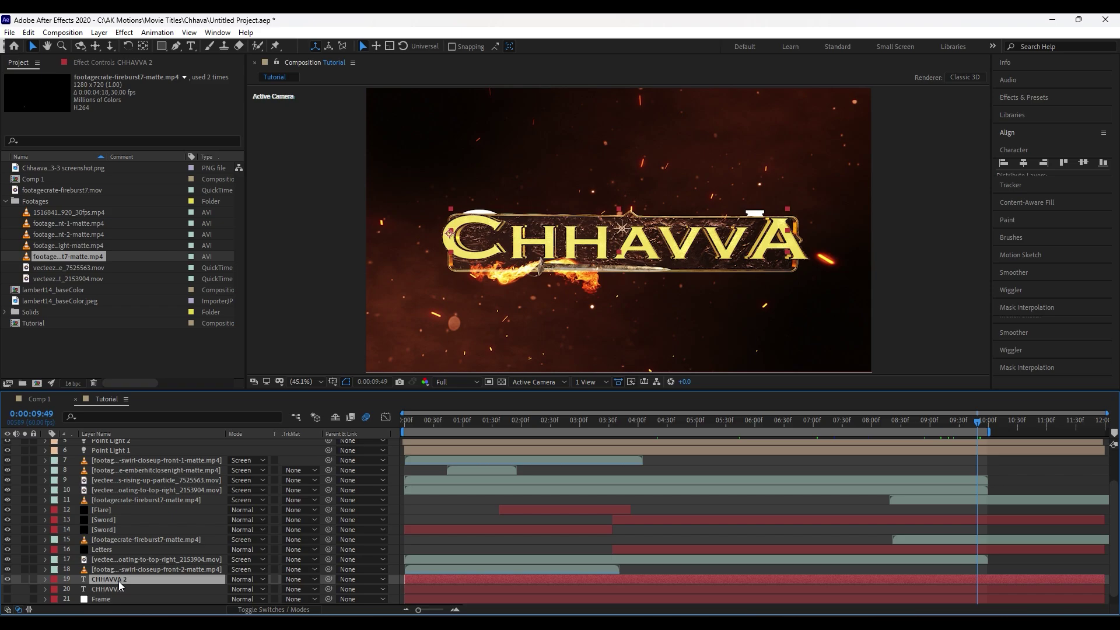
double_click(119, 581)
click(25, 579)
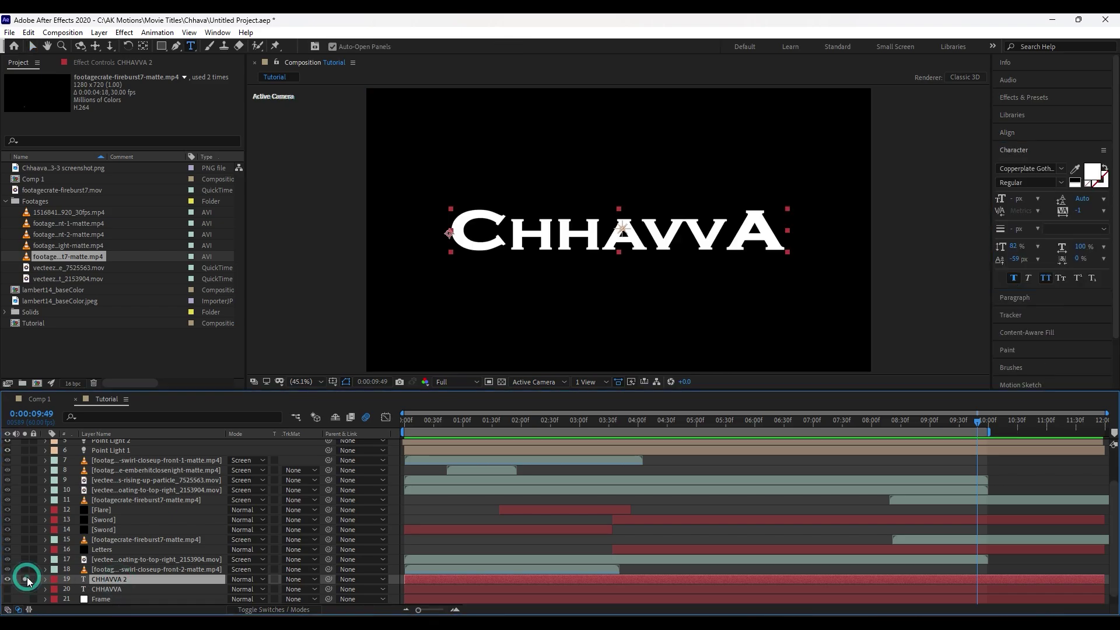
Step: Change the duplicated text to AK Motions and turn off its solo state
text(AK MO)
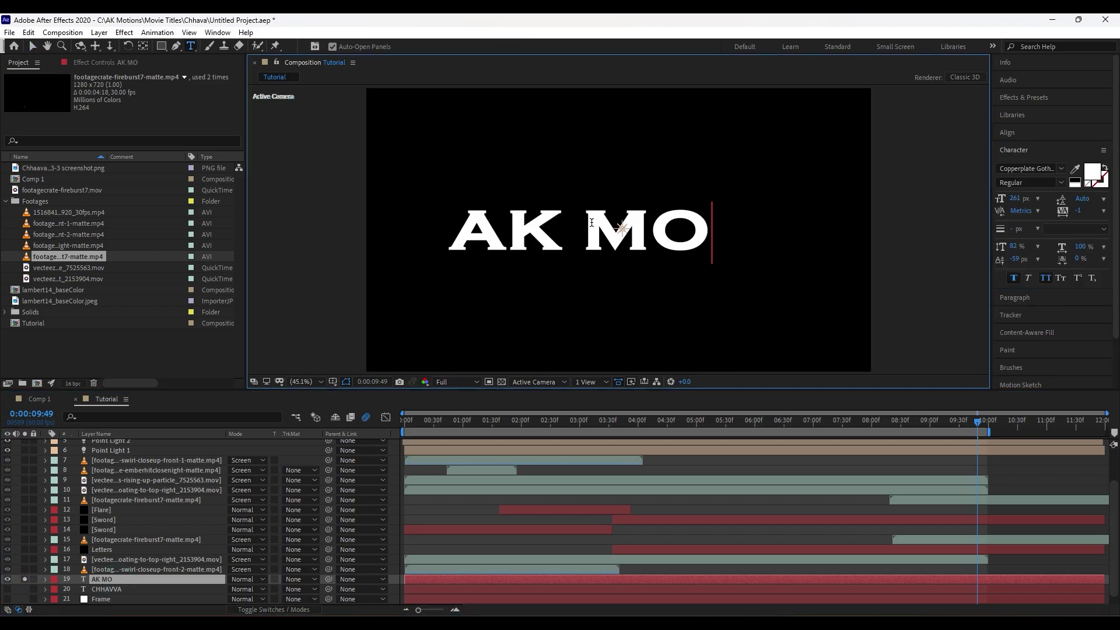
key(BackSpace)
text(otions)
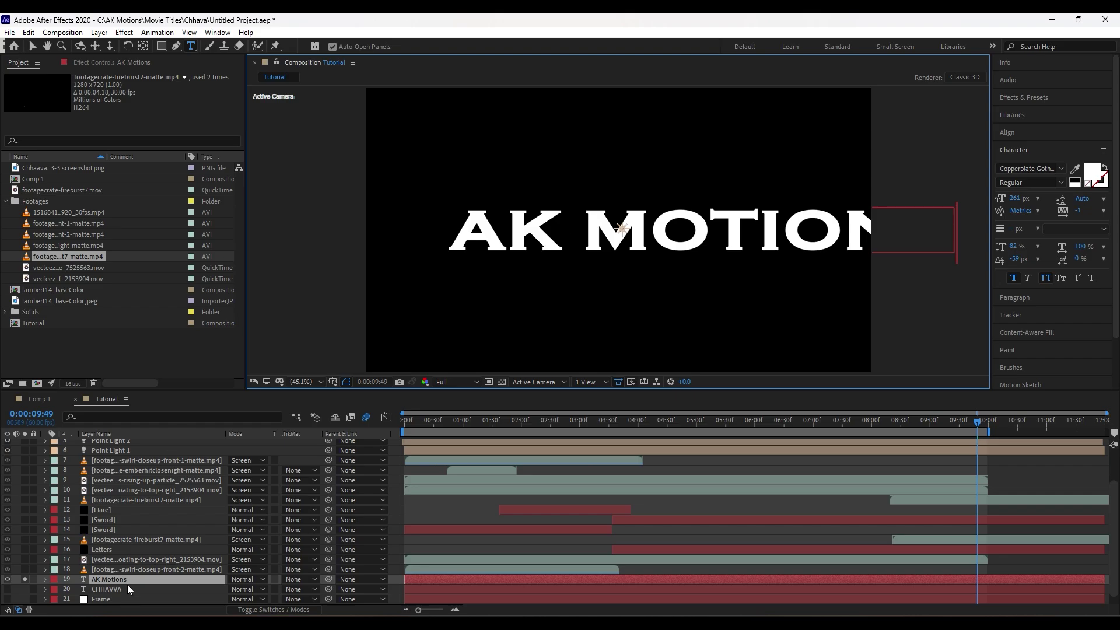
click(125, 577)
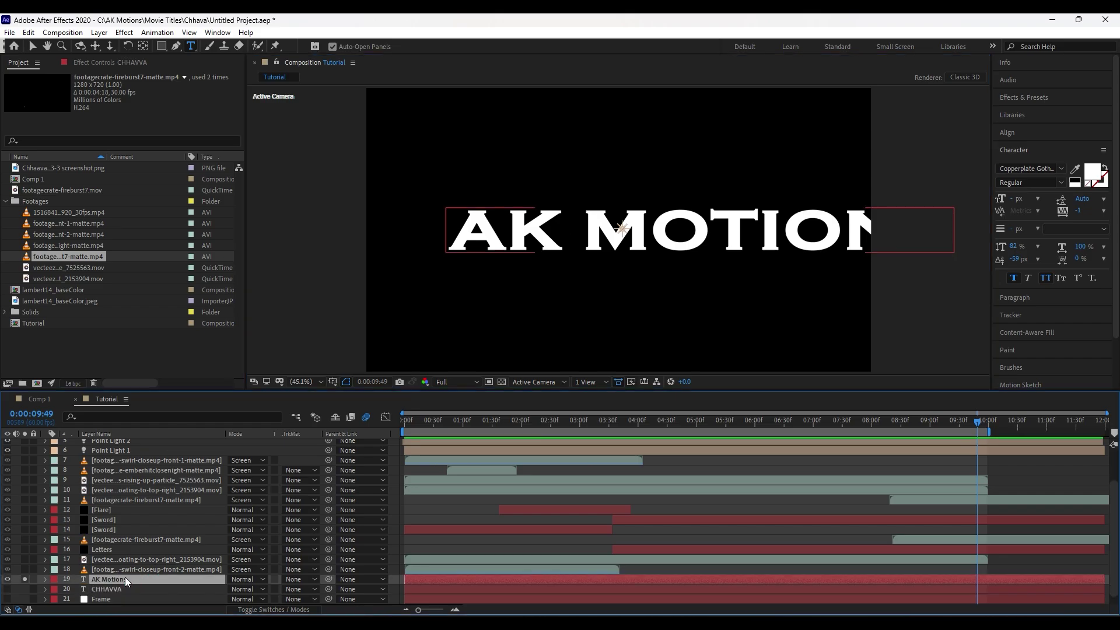
click(26, 581)
Step: Set Path Layer 1 in the Letters layer's Element effect to AK Motions and save the project
click(117, 548)
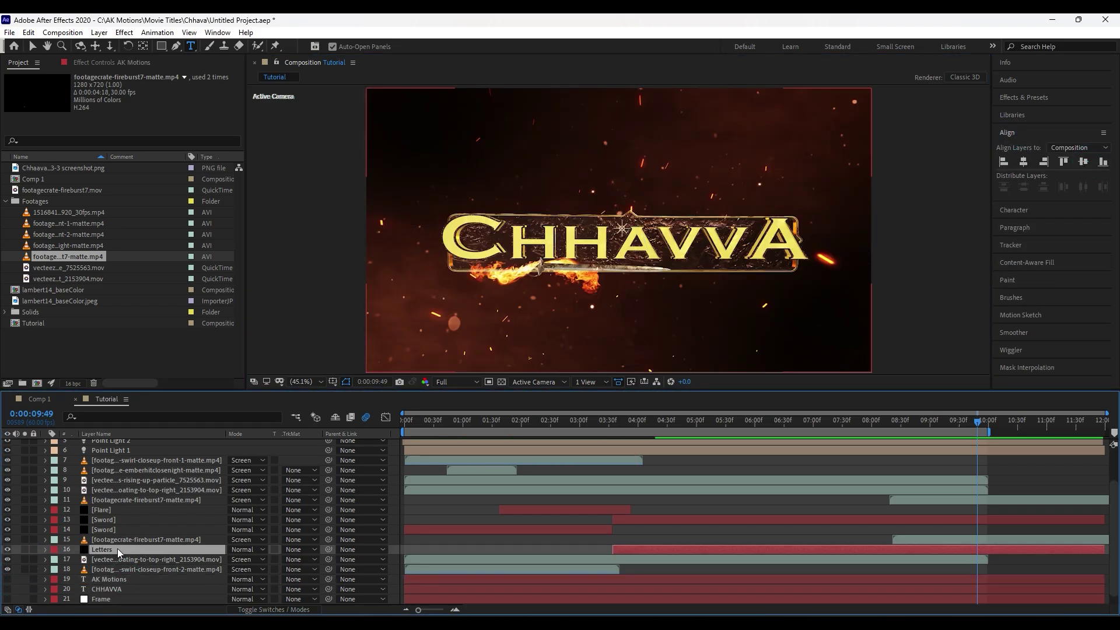
click(120, 61)
scroll(4, 284, down, 5)
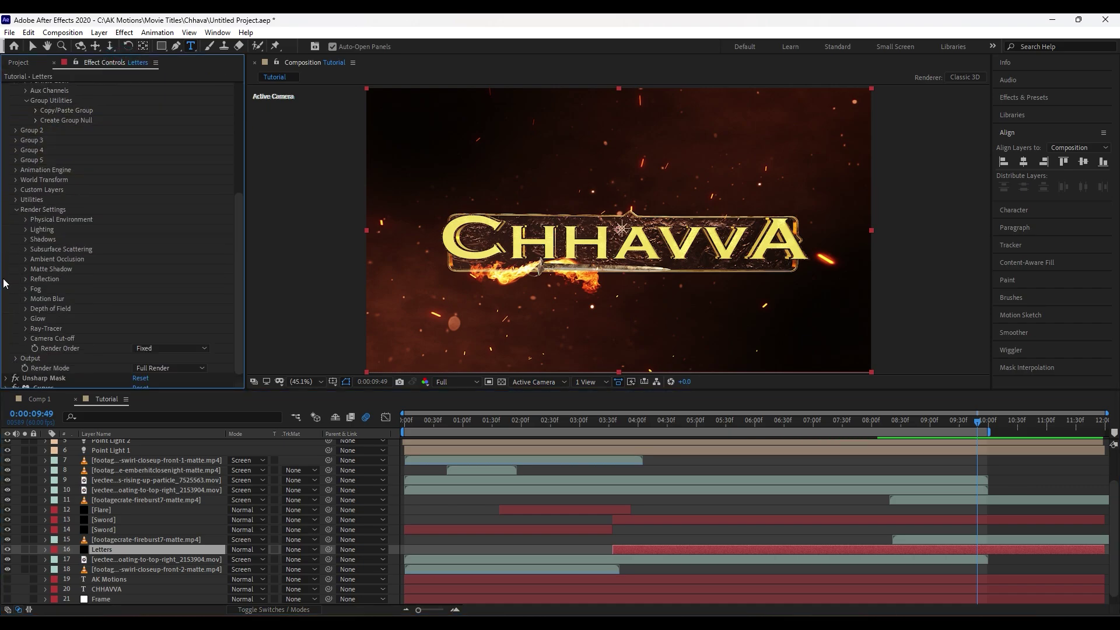
scroll(26, 235, up, 5)
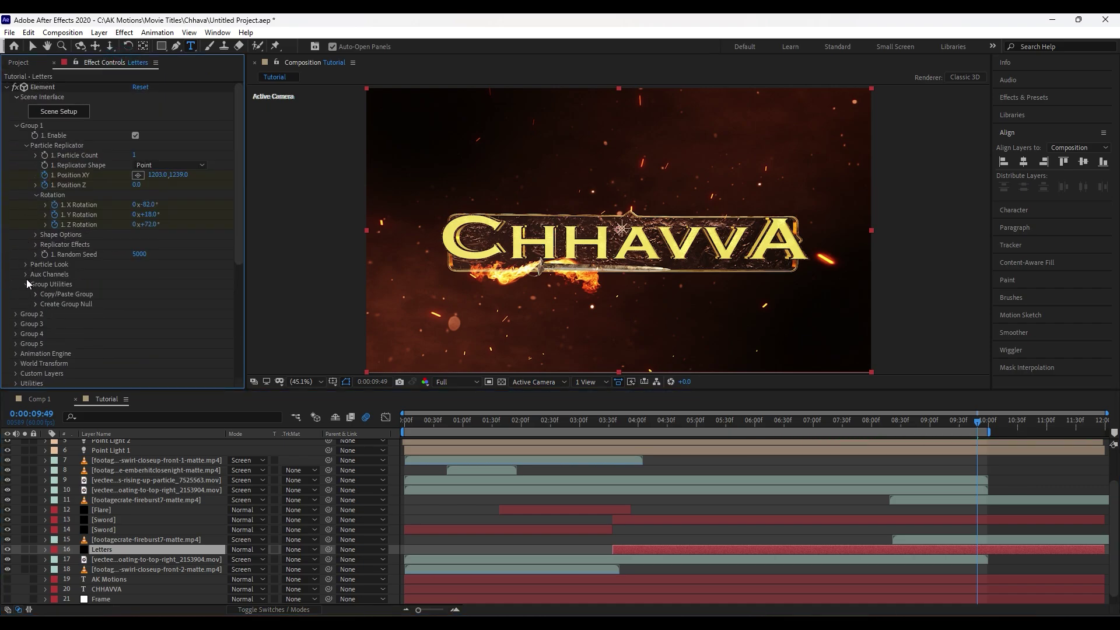
click(17, 126)
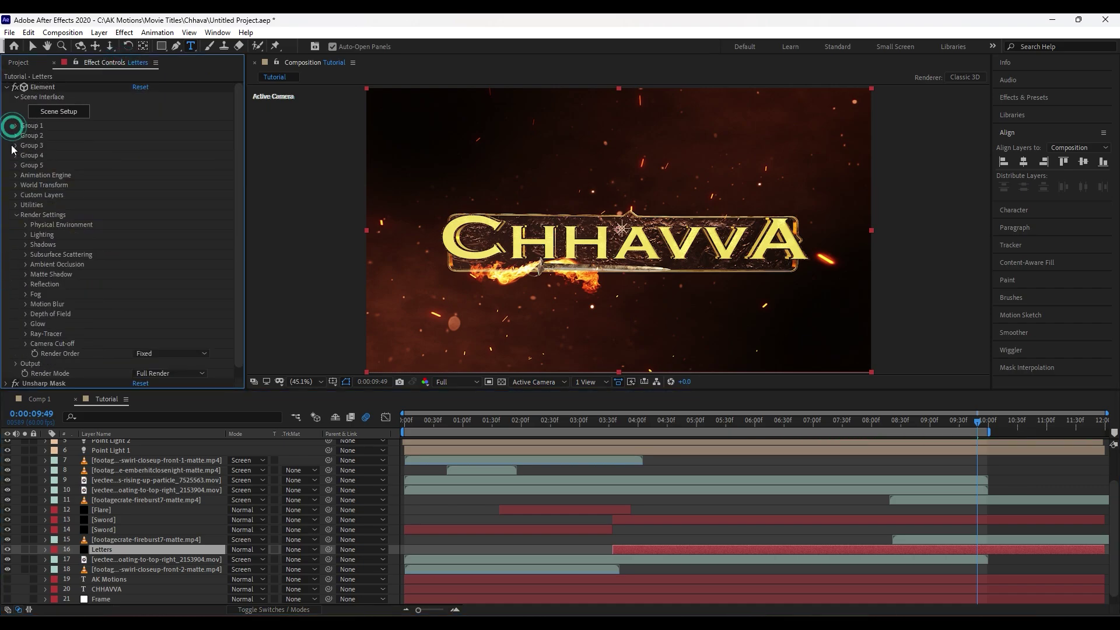
click(16, 196)
click(158, 214)
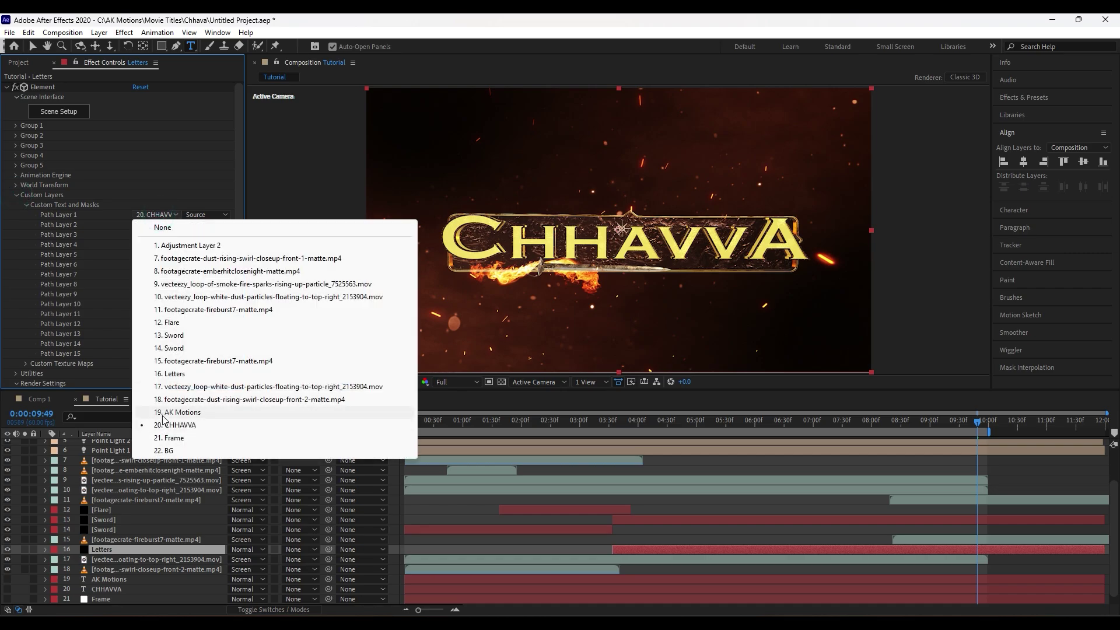
click(163, 413)
key(ctrl+s)
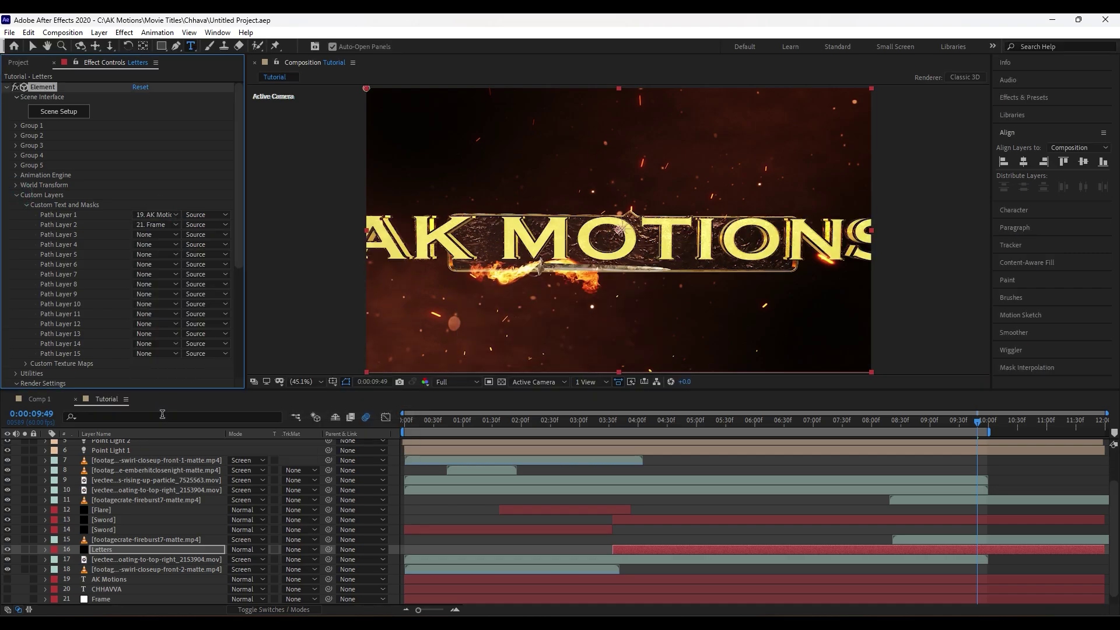
Step: Reduce the AK Motions text to 177 px and scrub through the title reveal to 0:00:09:37
scroll(160, 543, down, 1)
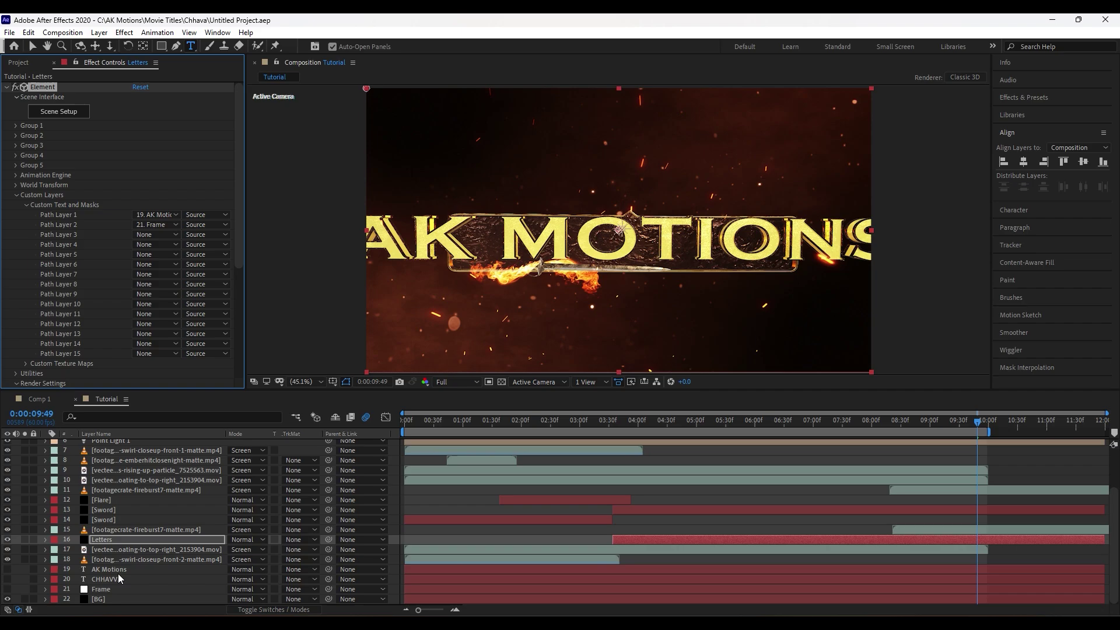
click(152, 569)
drag(991, 210, 978, 210)
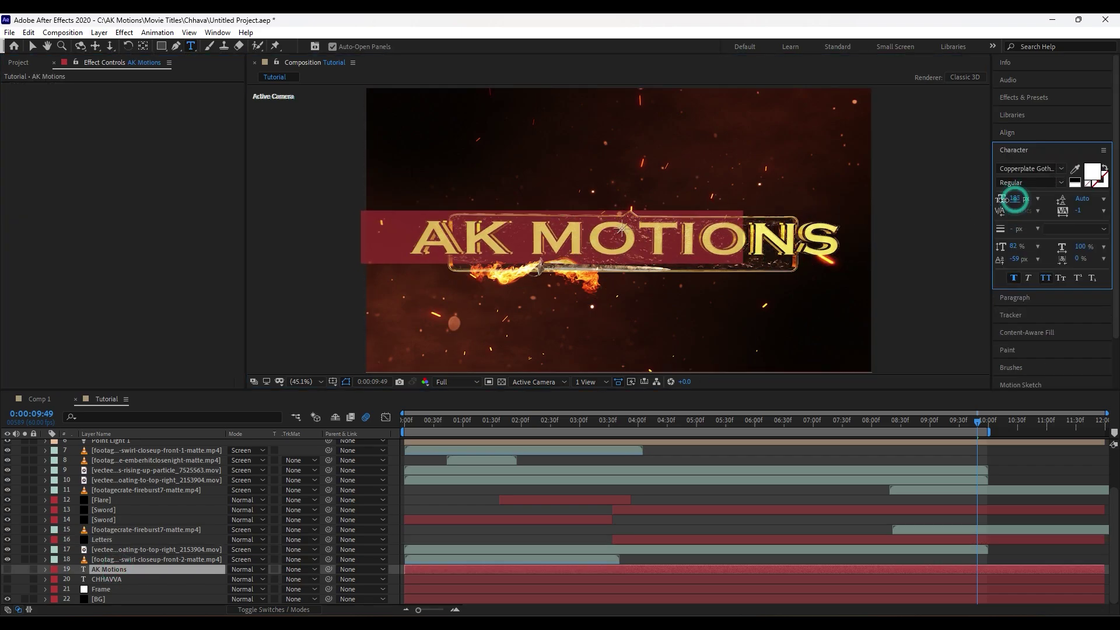
click(141, 568)
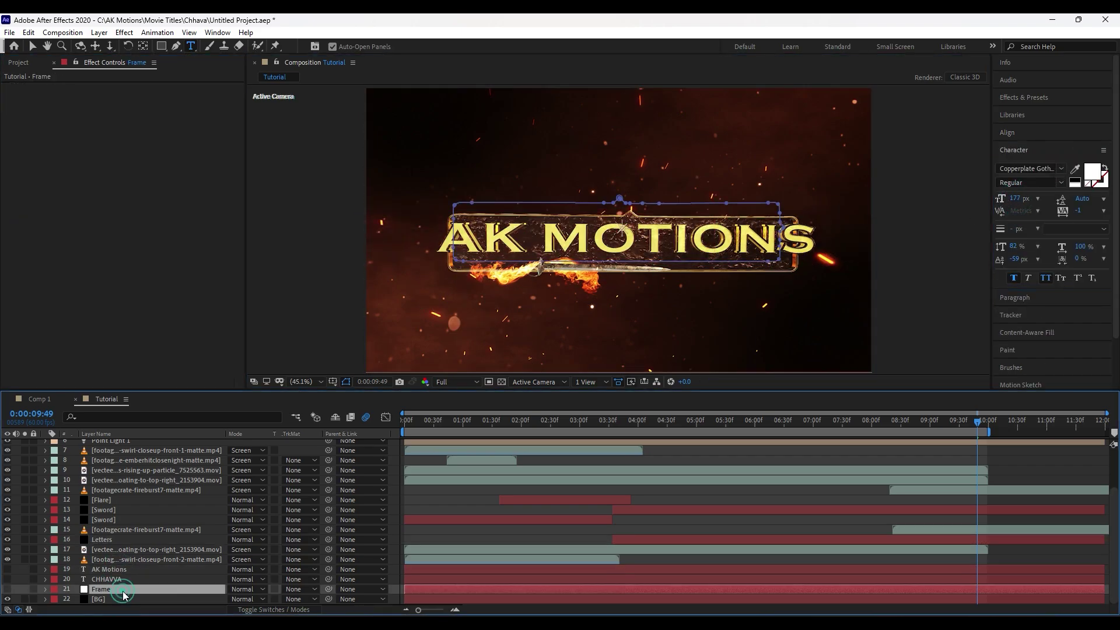
click(901, 426)
drag(901, 426, 967, 425)
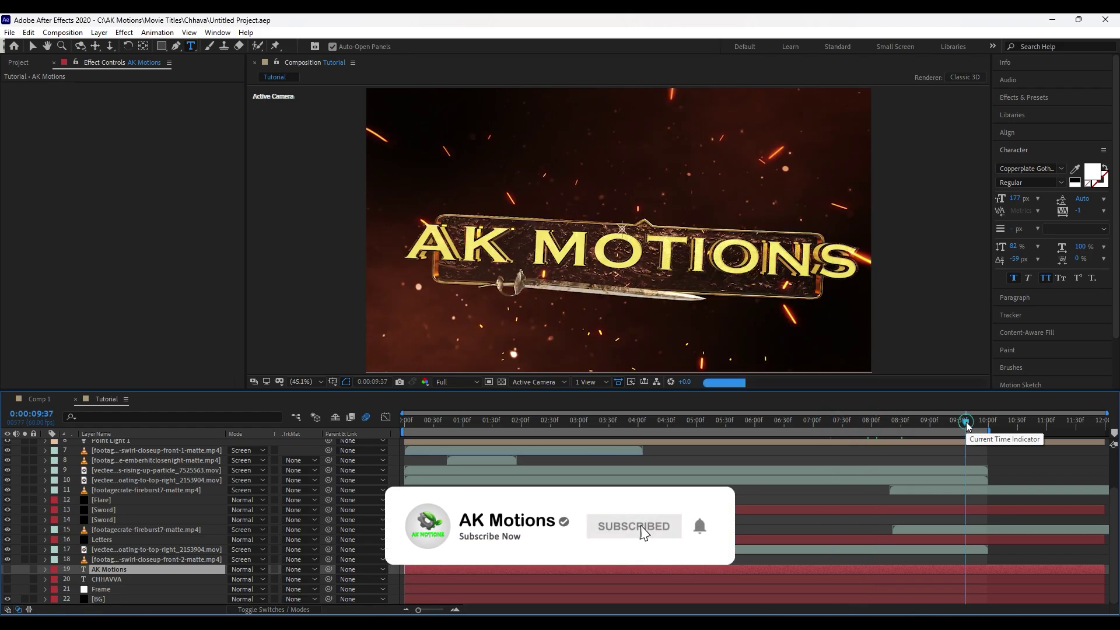